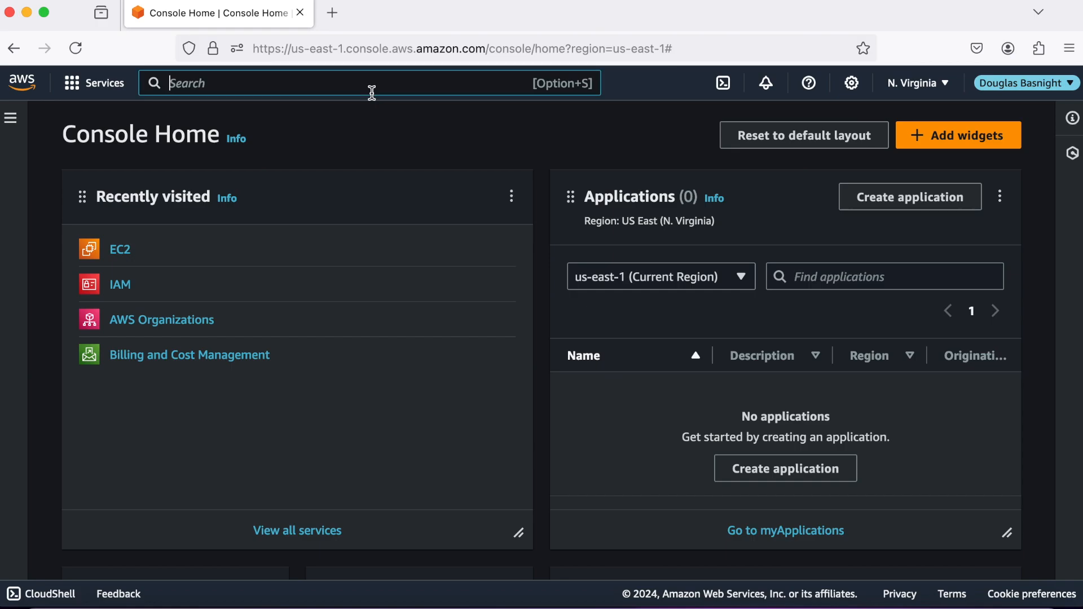
Open Amazon Connect from the console search with 'conne' and start adding a new instance.
text(conne)
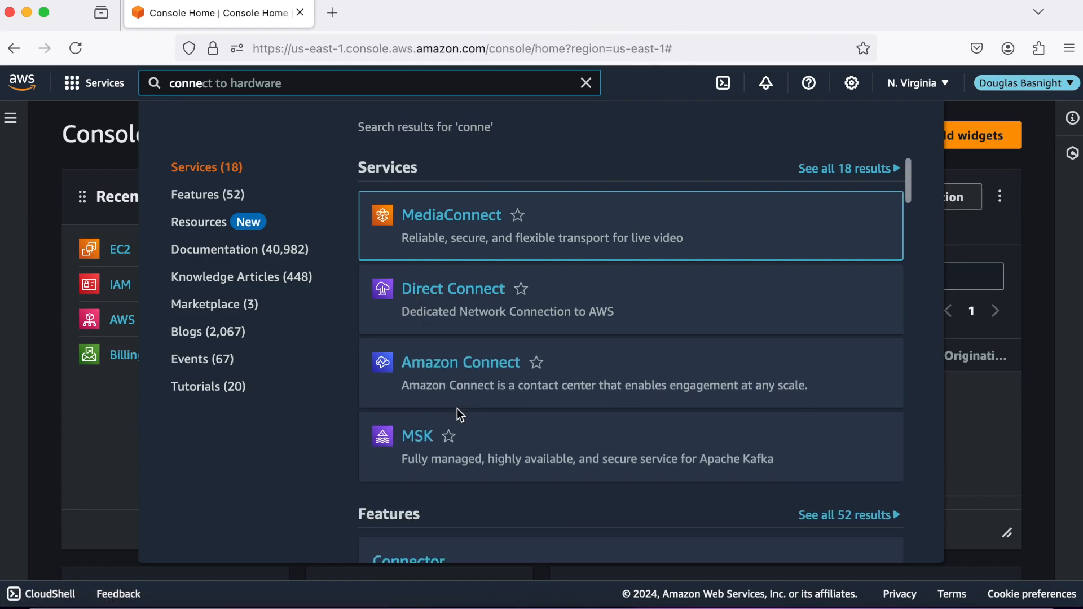
click(478, 367)
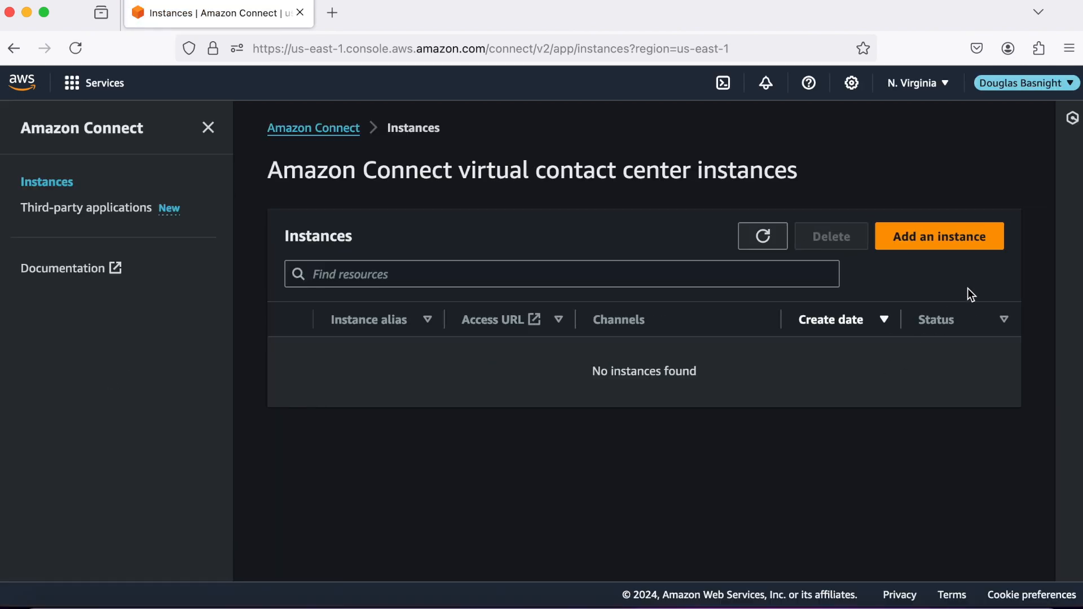
click(965, 242)
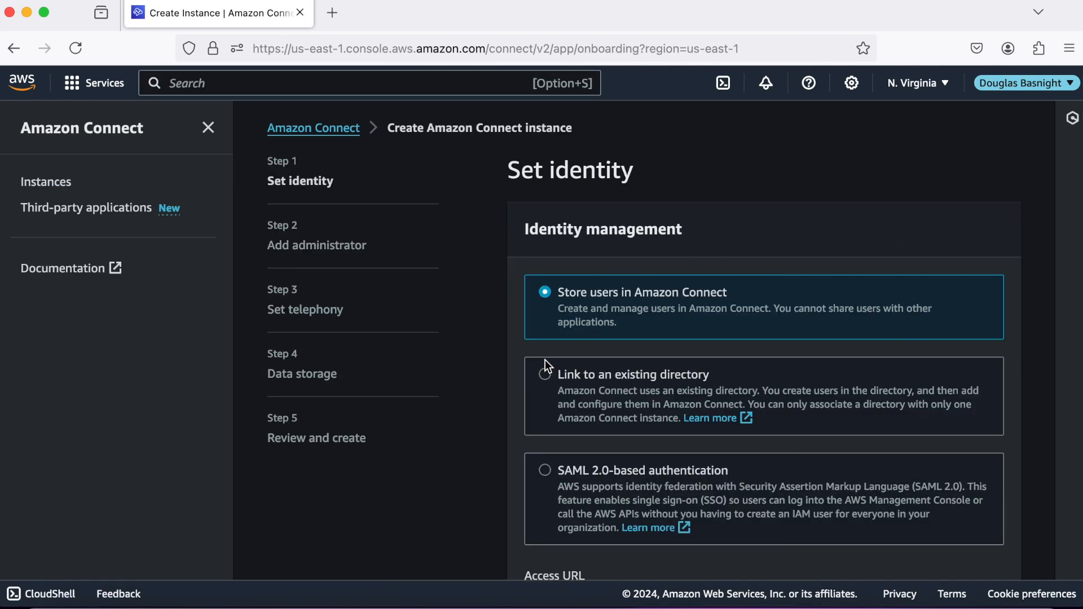
Keep users stored in Amazon Connect, enter the access URL alias softwarecorp, and continue.
scroll(479, 426, down, 3)
click(622, 492)
text(sof)
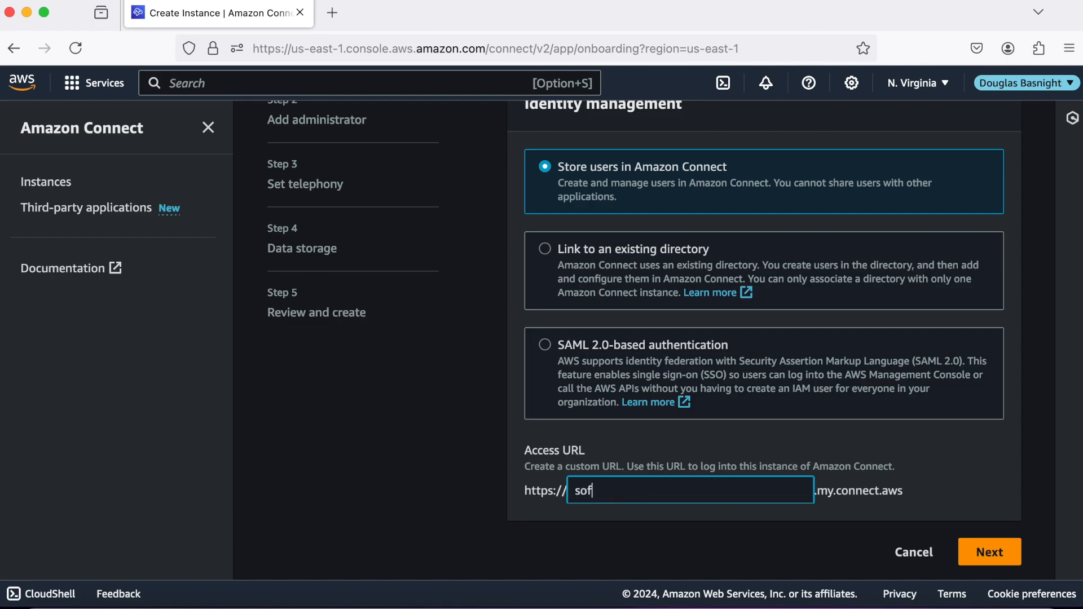
text(twarecorp)
click(1002, 551)
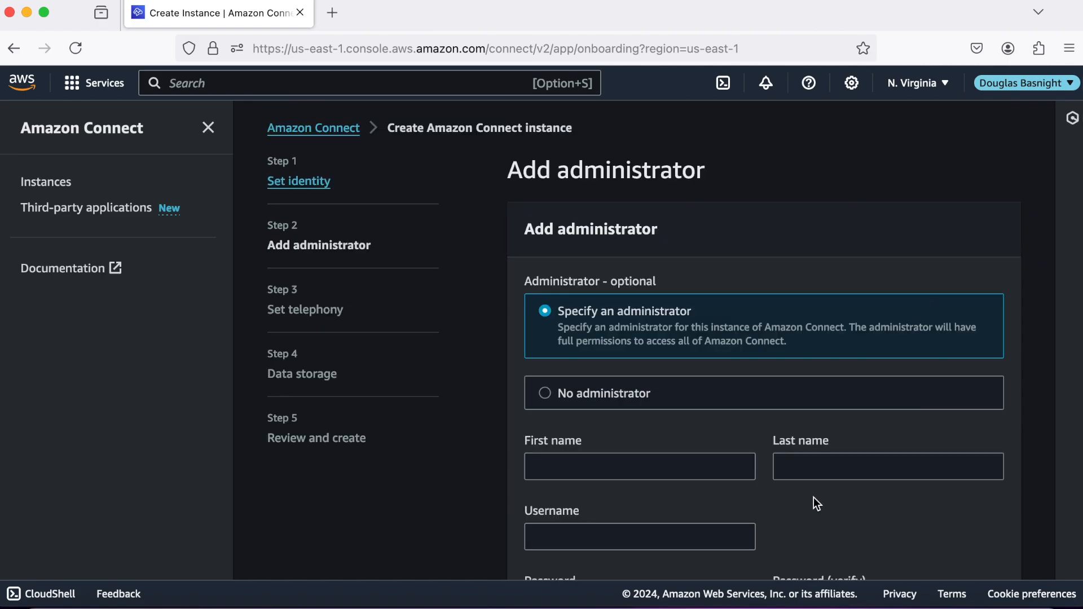
Enter the administrator's first name, last name and username.
scroll(814, 496, down, 5)
click(702, 350)
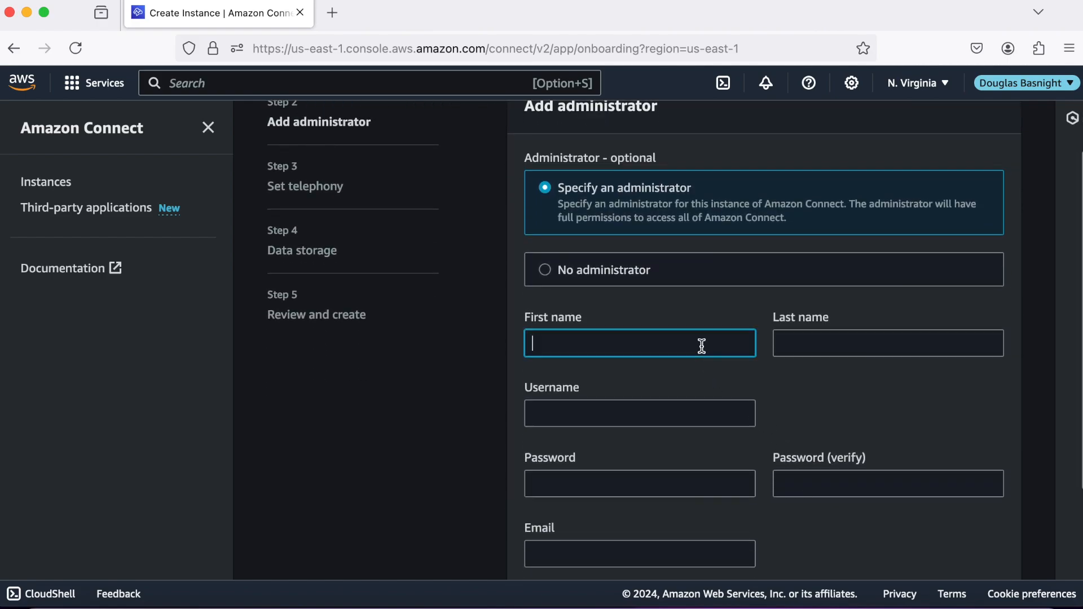
text(John)
click(796, 341)
text(Doe)
click(635, 407)
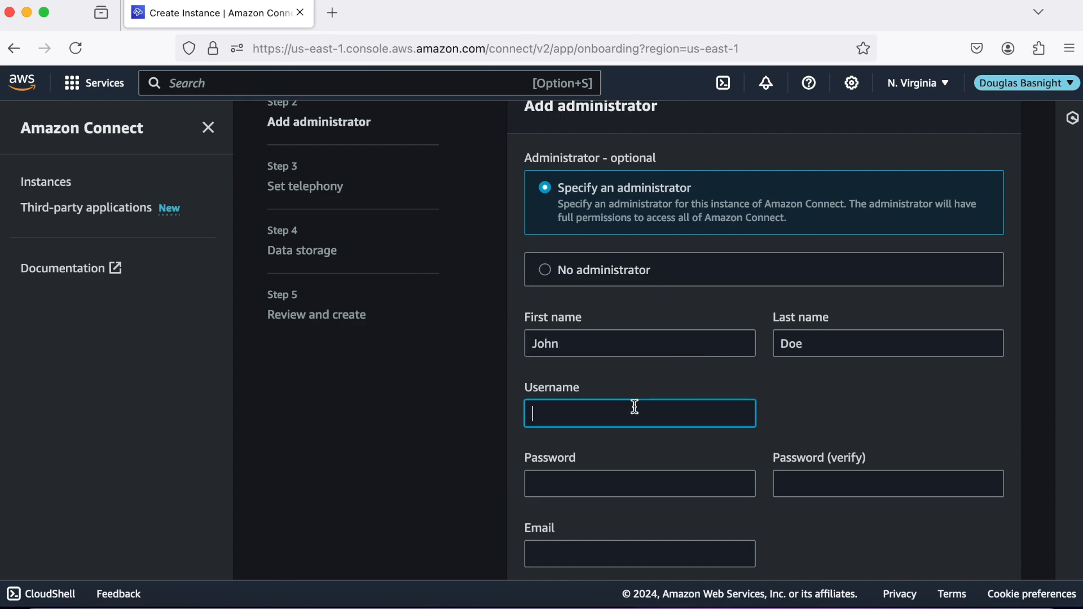
text(ADmi)
key(BackSpace)
key(BackSpace)
key(BackSpace)
Set and confirm the administrator password, add the administrator's e-mail, and continue.
click(644, 481)
text(•)
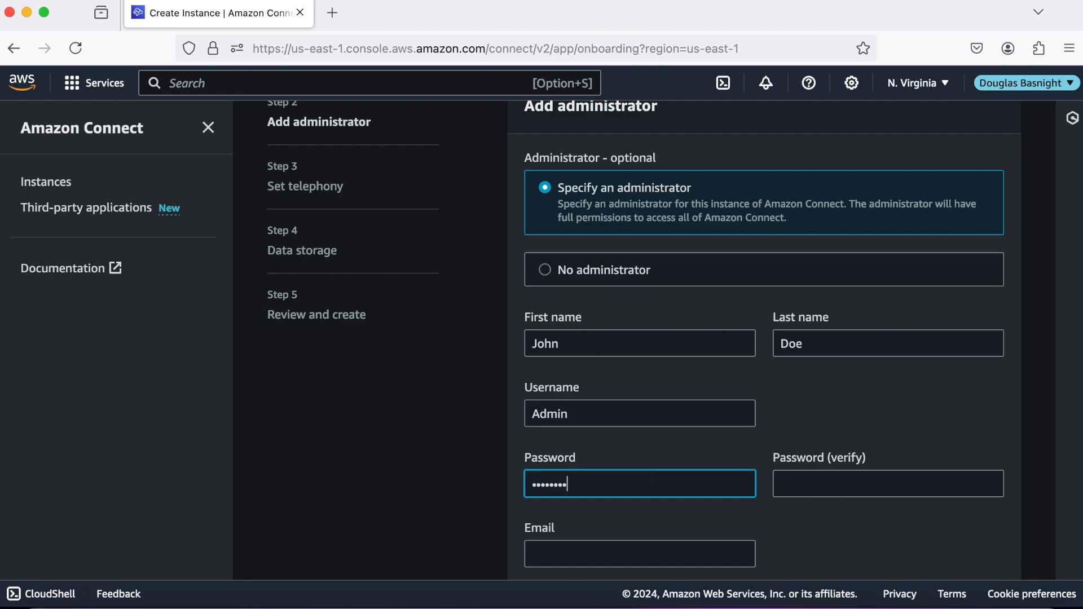
text(••••••••)
click(796, 489)
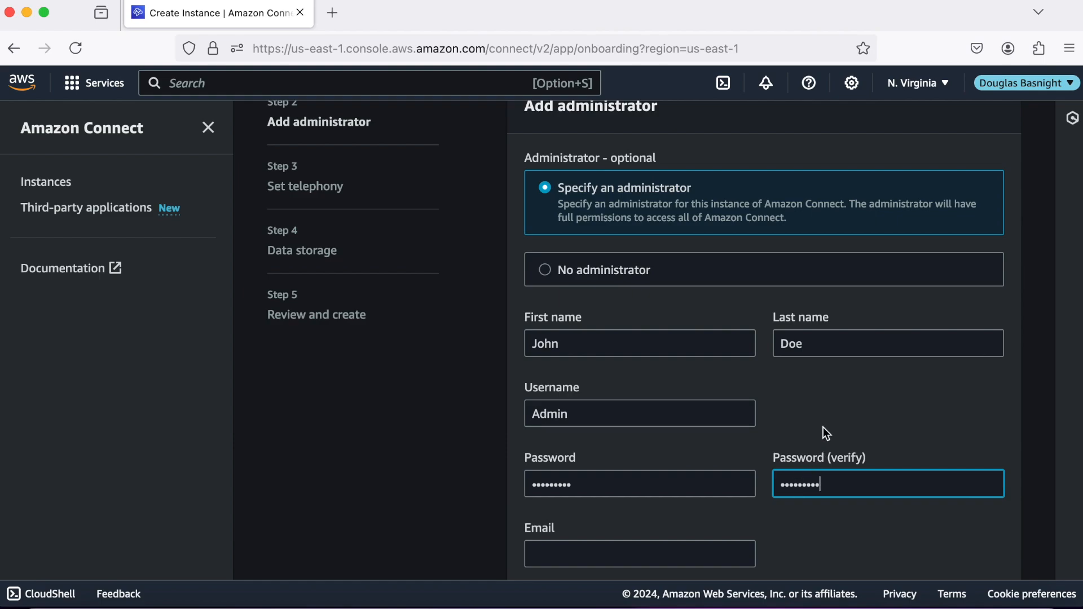
scroll(824, 430, down, 4)
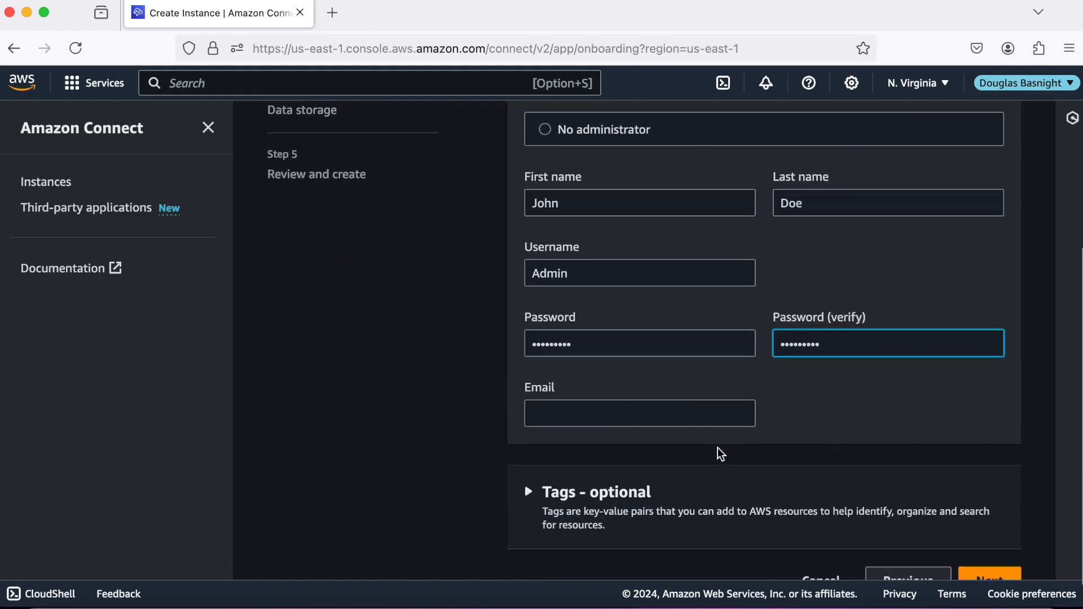
click(702, 414)
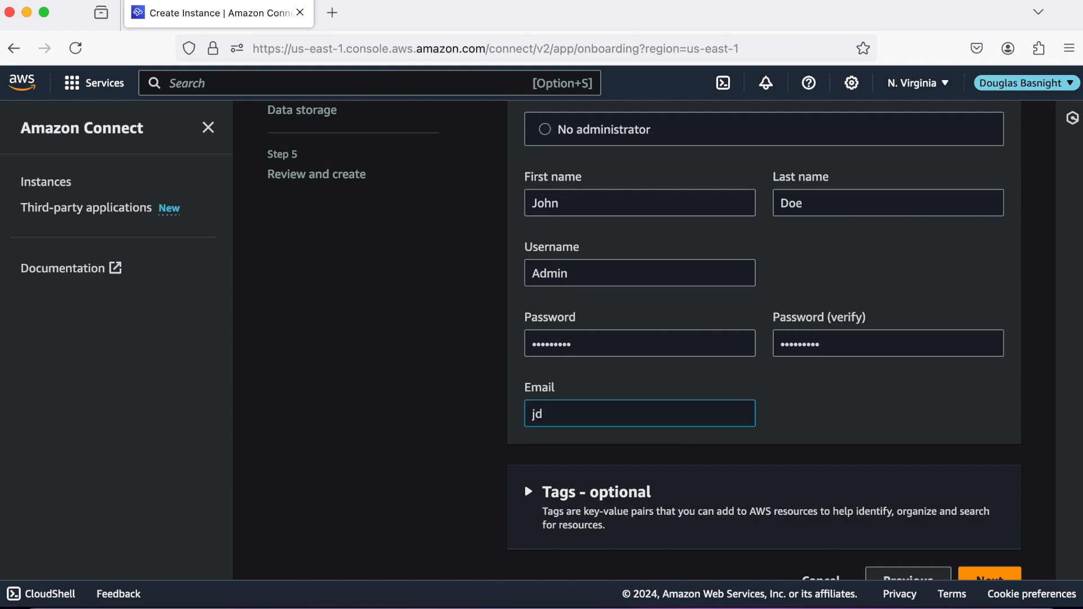
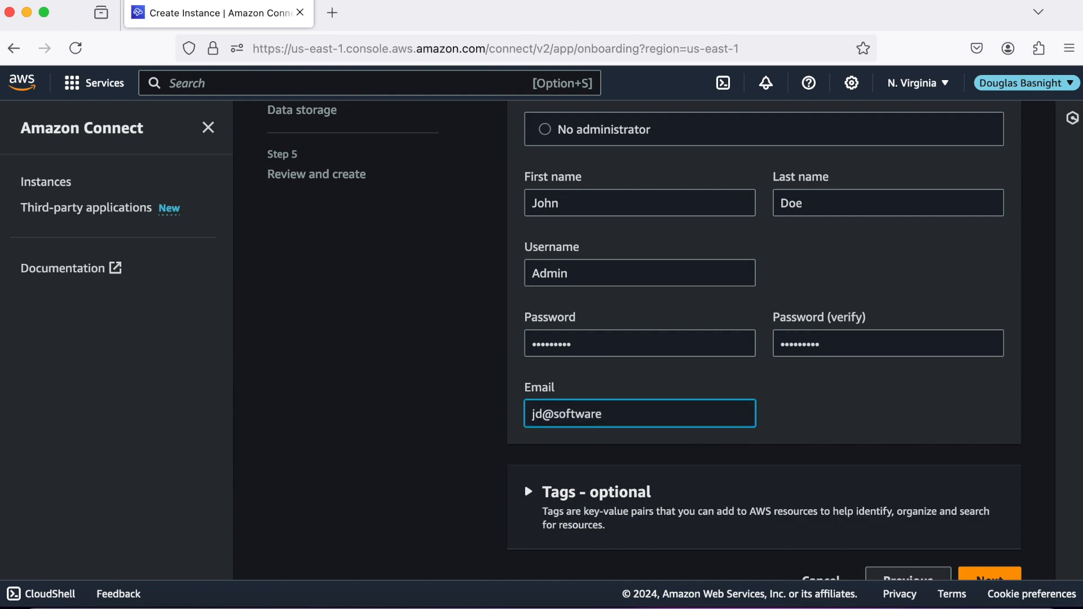
scroll(884, 421, down, 2)
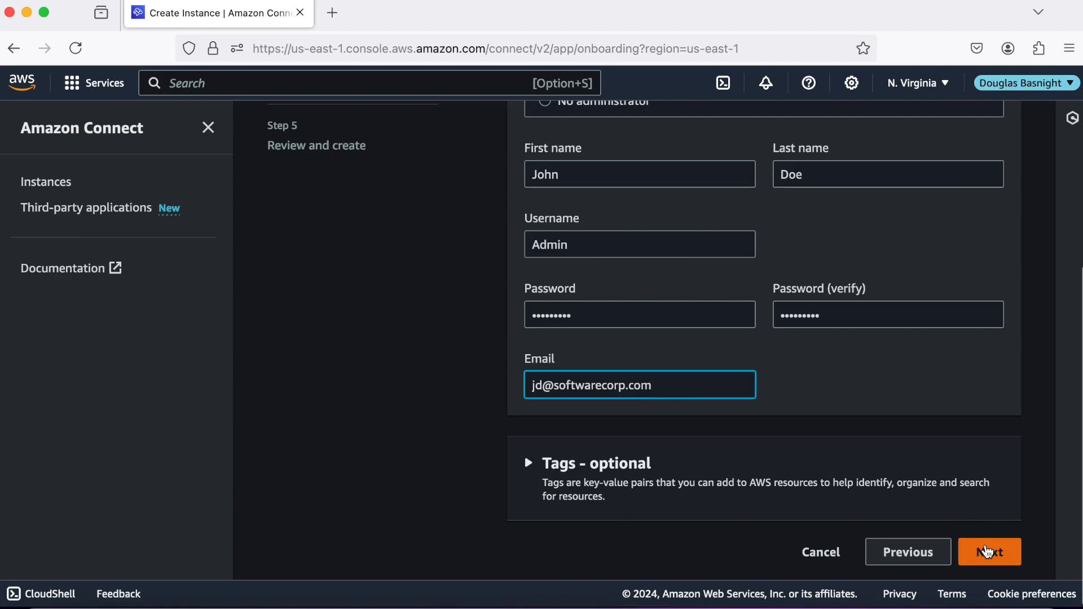
click(987, 551)
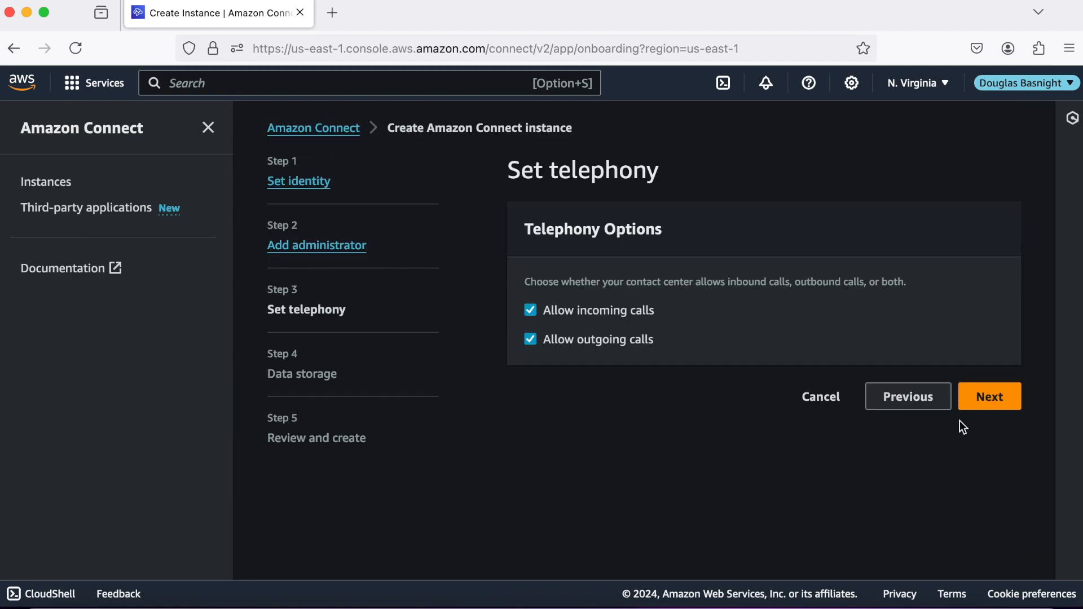
Keep inbound and outbound calling, disable Customer Profiles in data storage, and continue to review.
click(984, 413)
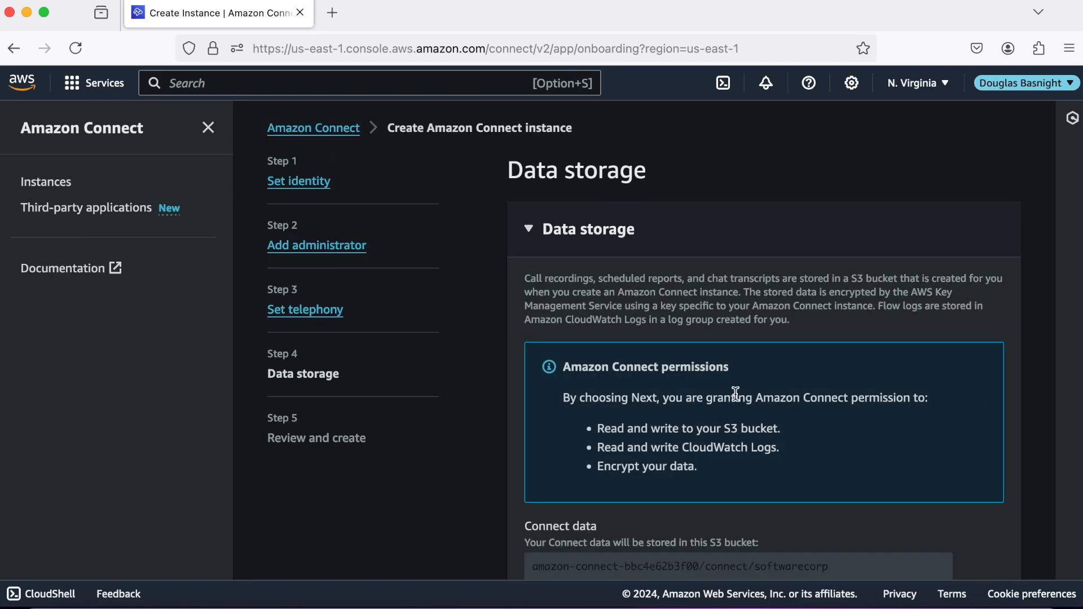
scroll(570, 457, down, 3)
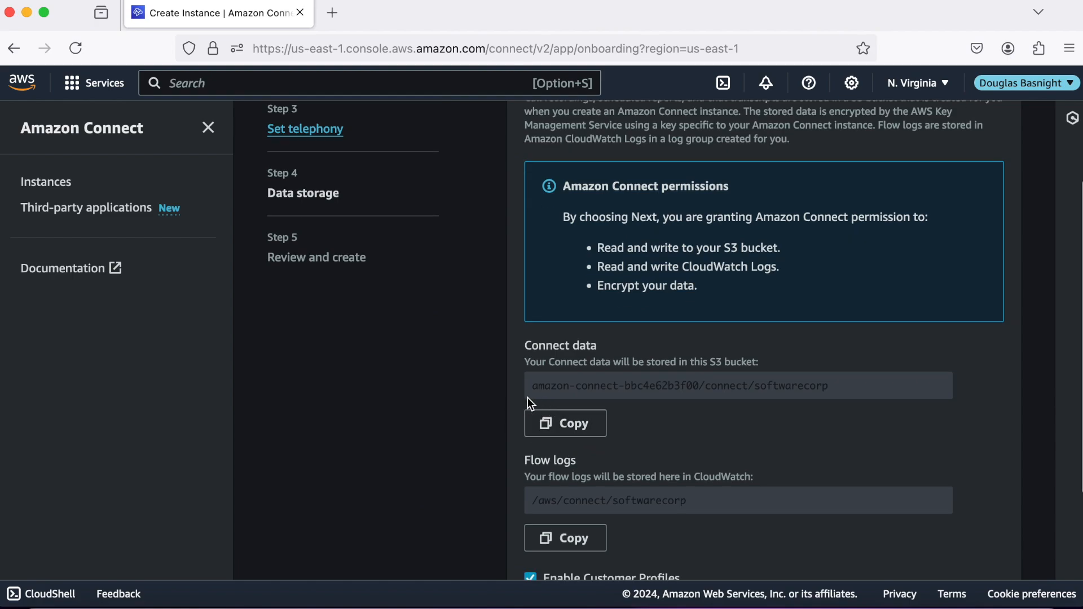
scroll(513, 399, down, 2)
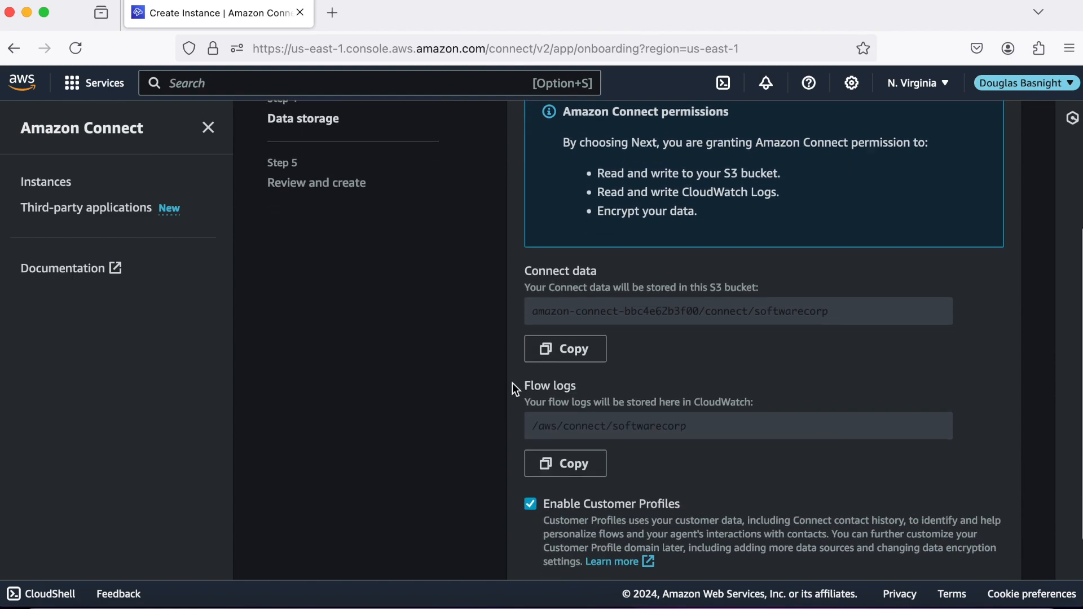
double_click(732, 288)
double_click(718, 398)
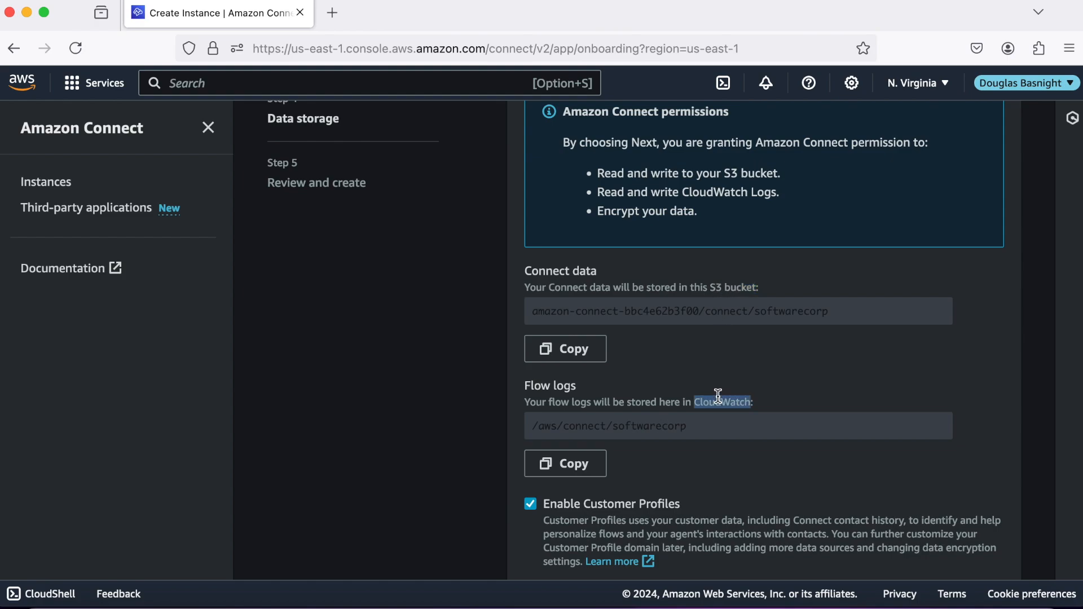
scroll(706, 374, down, 3)
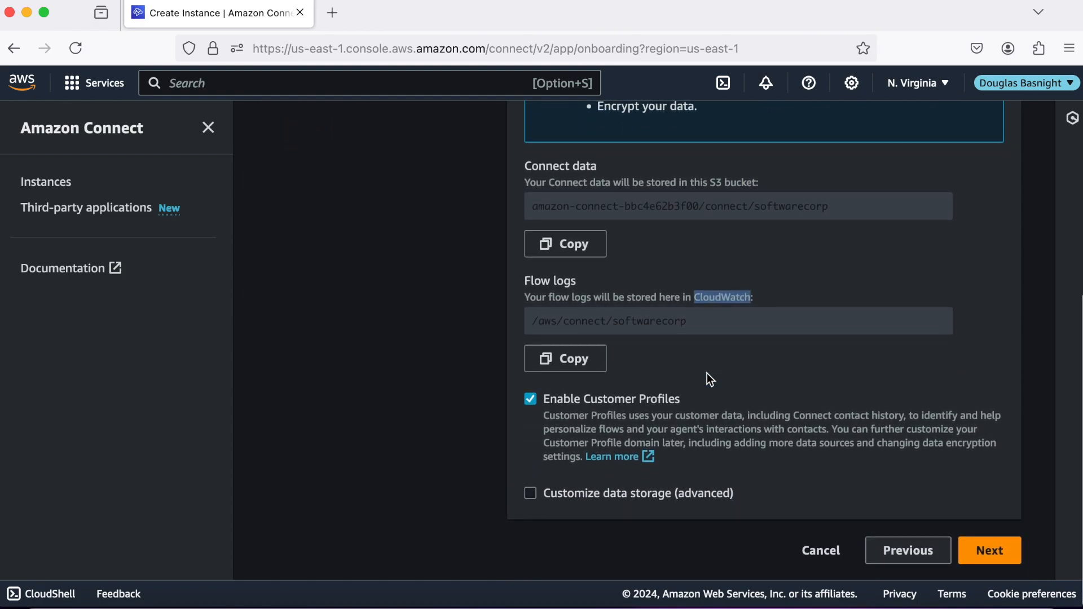
click(769, 463)
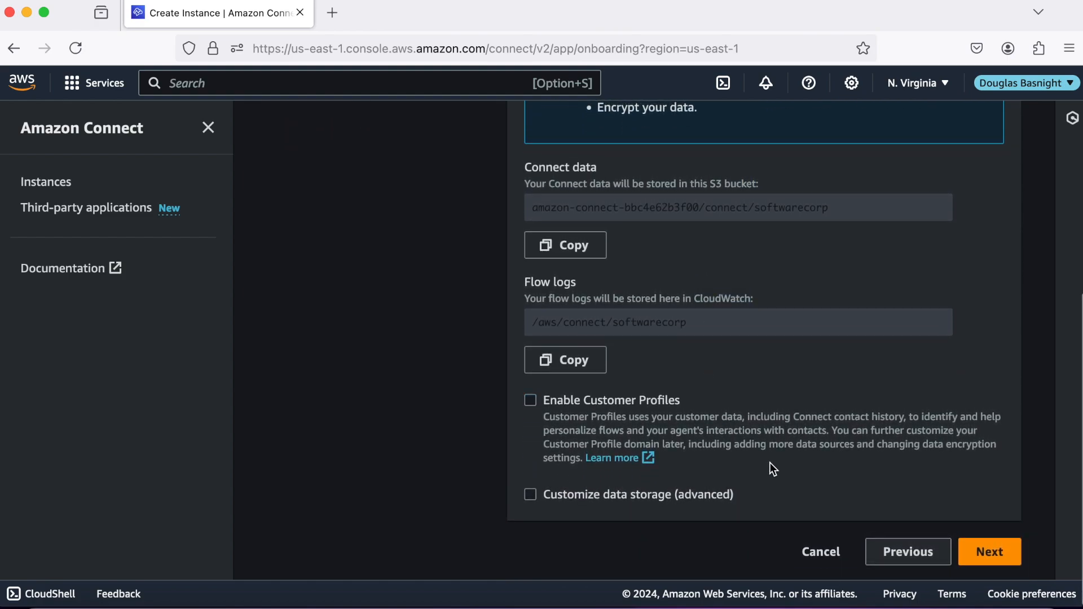
click(978, 552)
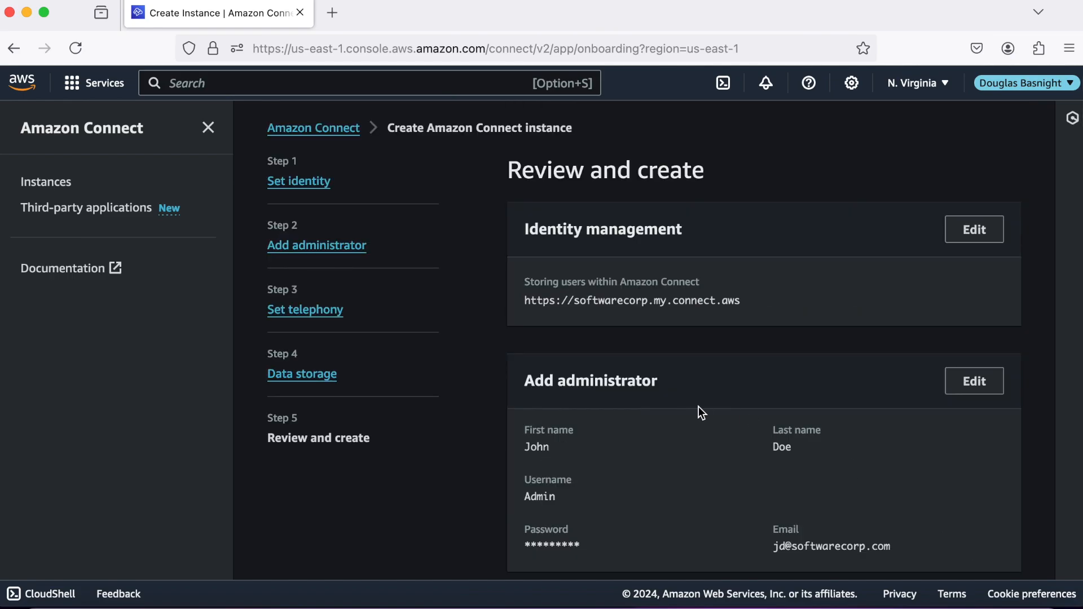
Review the instance summary and create the softwarecorp contact center instance.
scroll(700, 410, down, 2)
scroll(699, 407, down, 5)
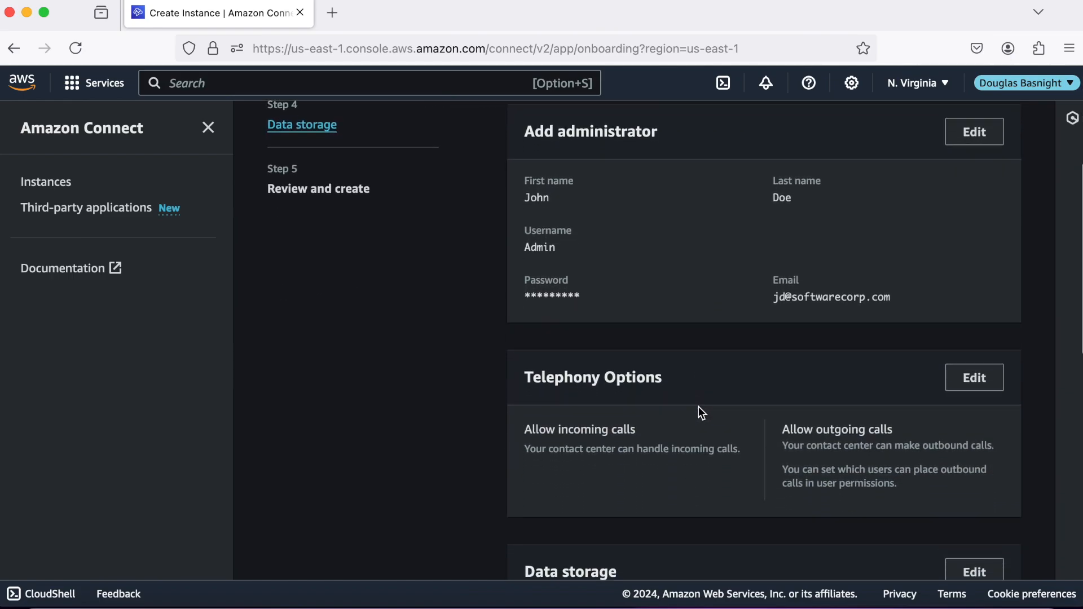
scroll(699, 408, down, 7)
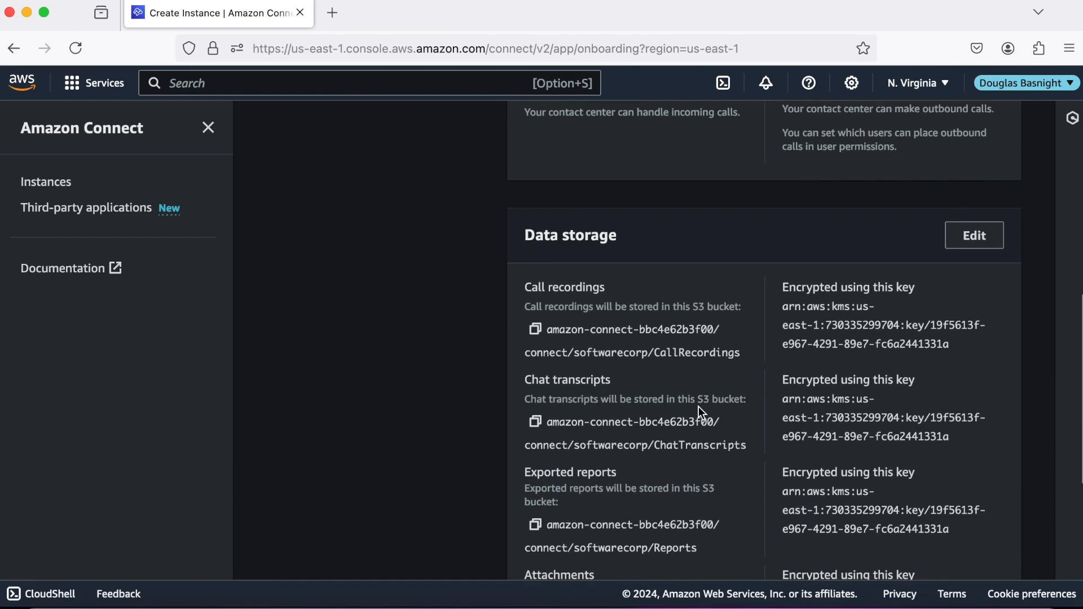
scroll(699, 407, down, 3)
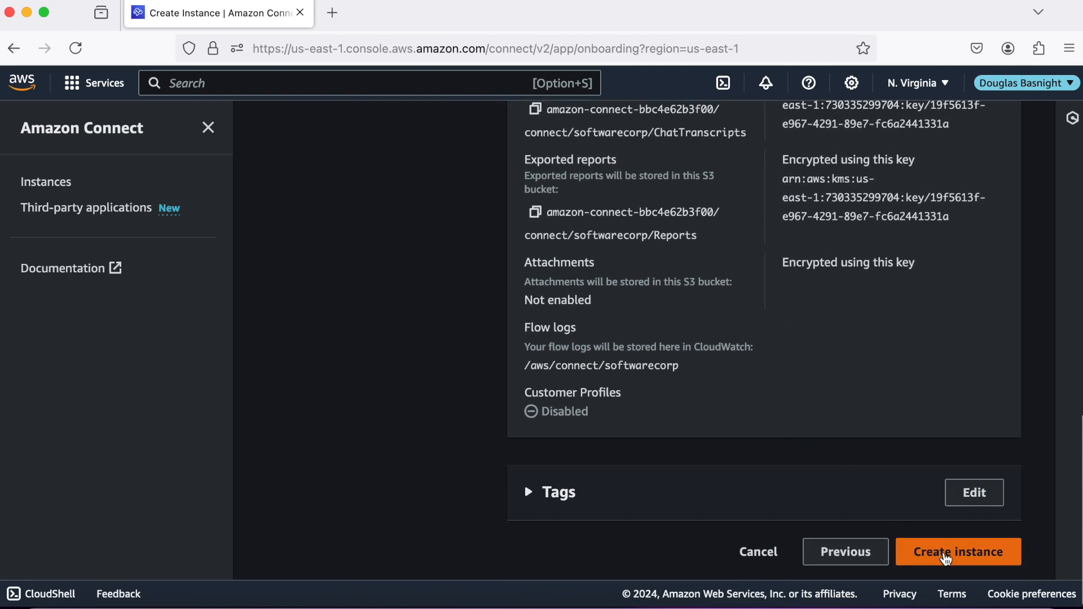
click(947, 555)
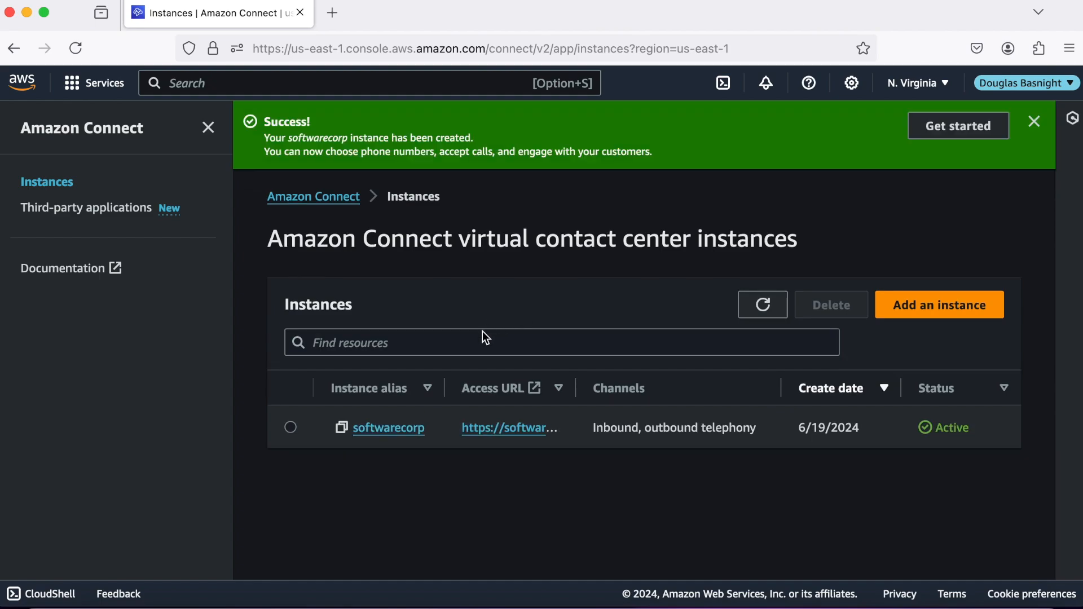
Open the softwarecorp instance's access URL in a new browser tab.
click(410, 428)
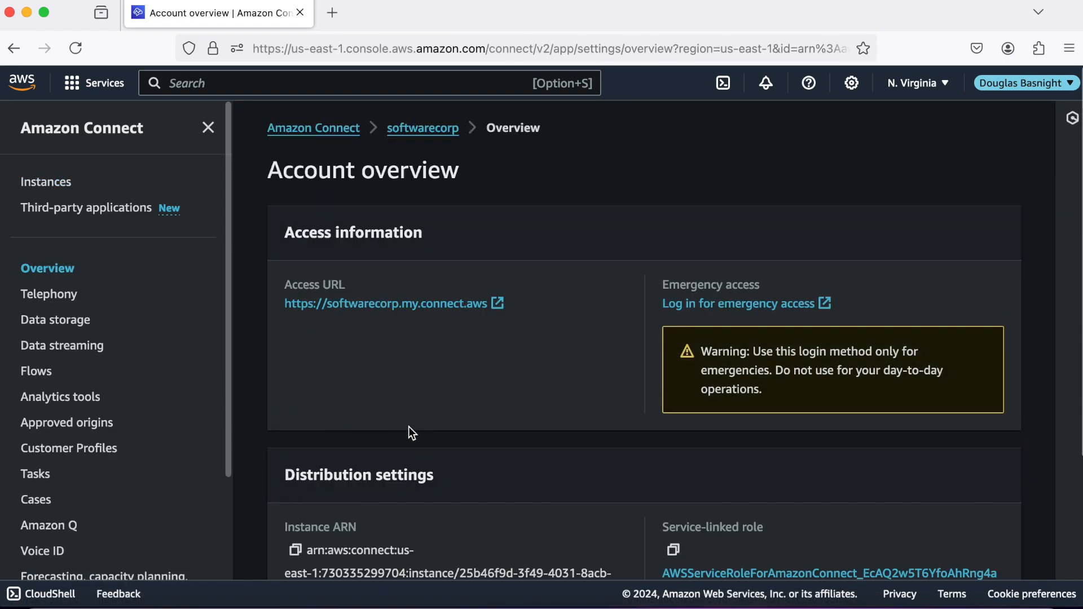
right_click(378, 301)
click(398, 311)
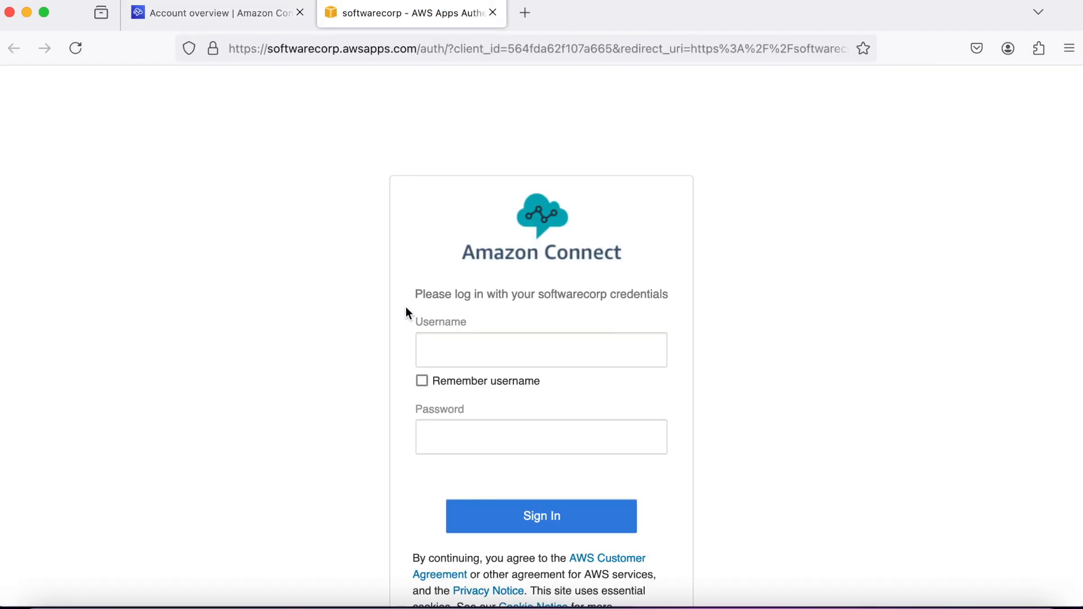
Sign in to the softwarecorp contact center with the administrator username and password.
click(456, 351)
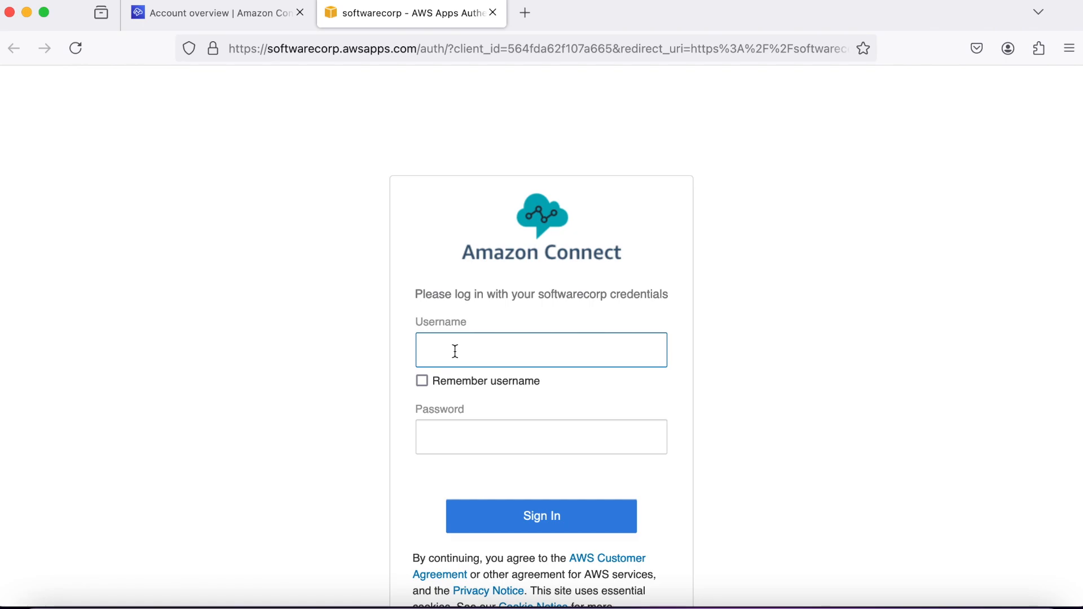
text(Admin)
click(482, 431)
text(•)
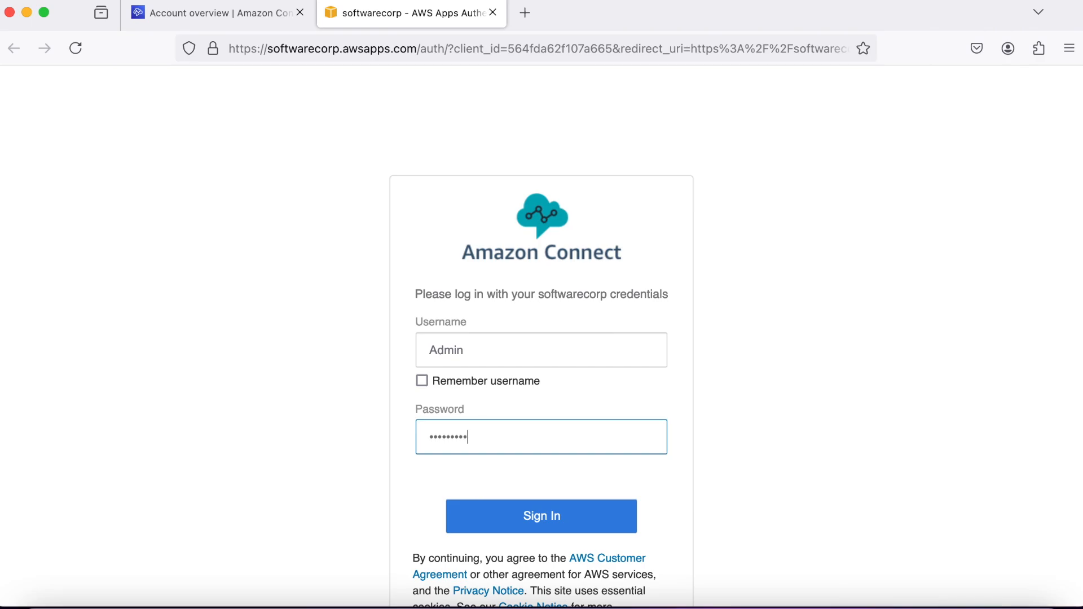
click(504, 517)
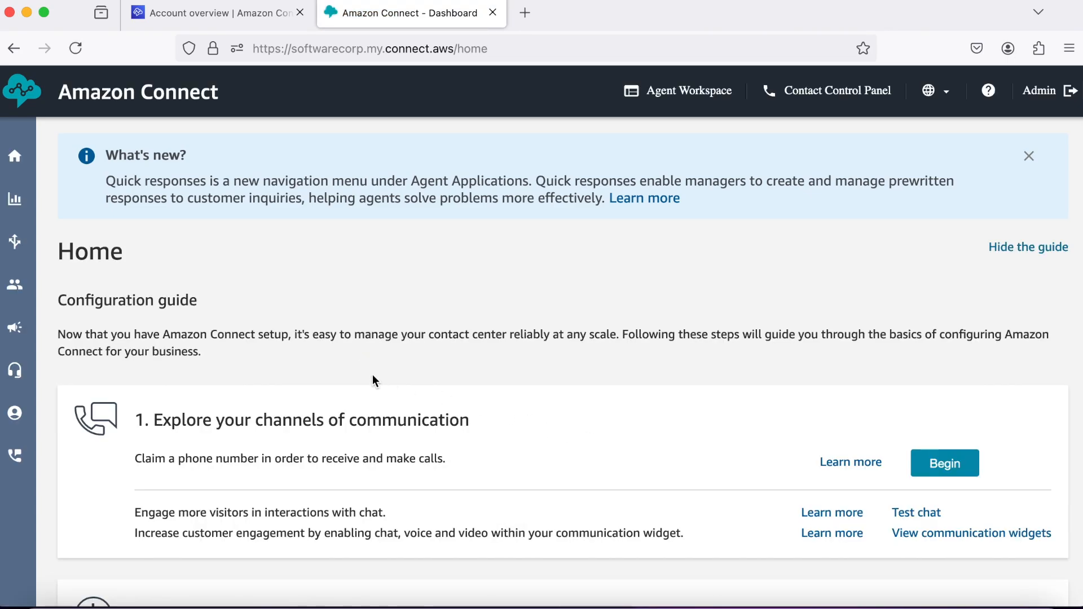
Go to Routing > Hours of operation and start adding a new set of hours.
mouse_move(18, 244)
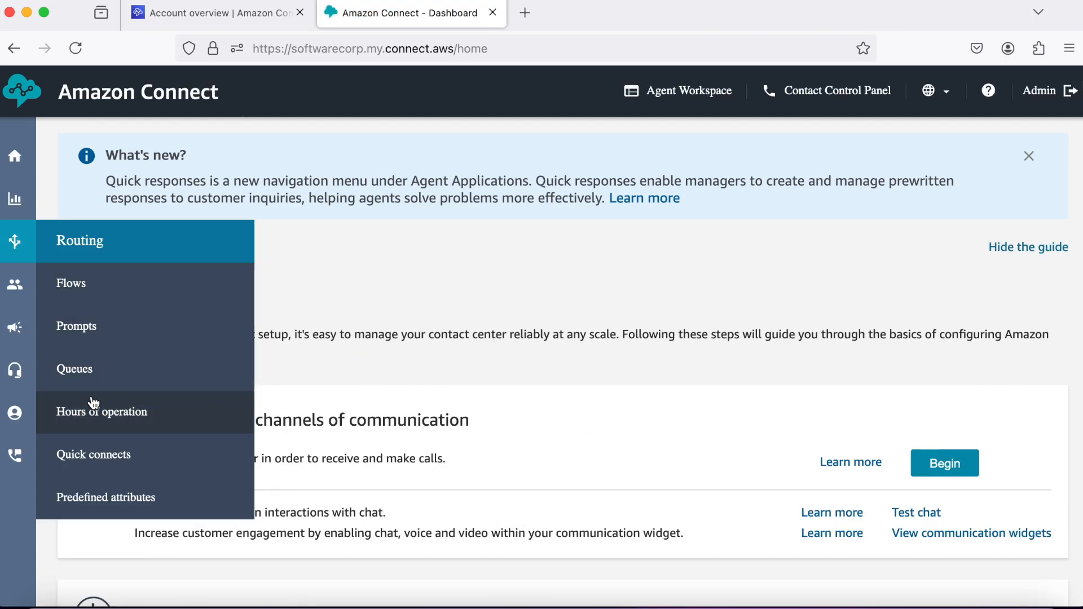
click(97, 414)
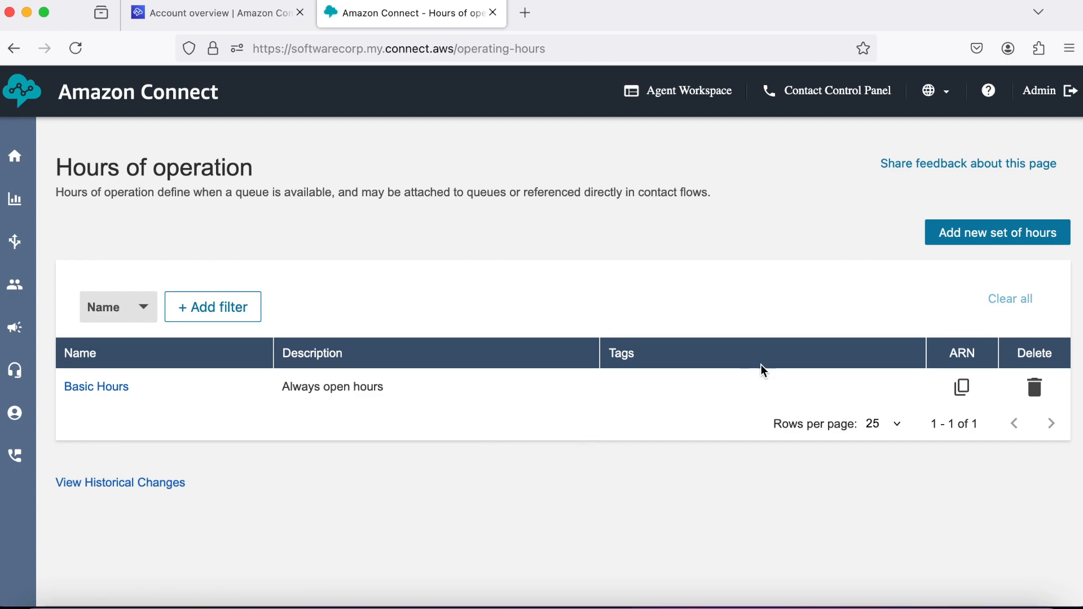
click(983, 242)
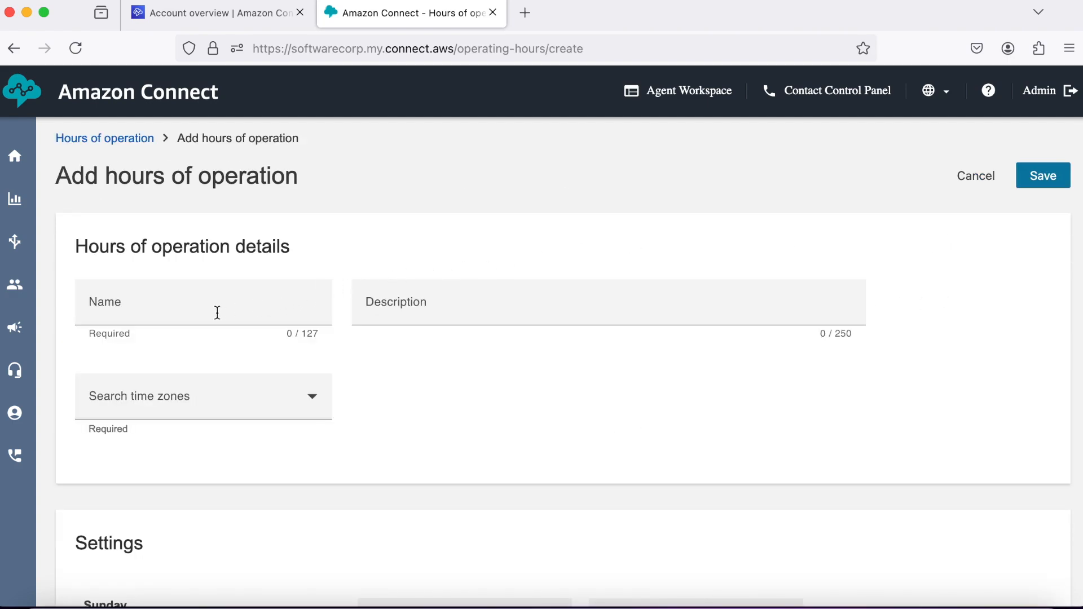
Name the hours 'eight to eight' with description 'Hours of Operation eight to eight'.
click(217, 312)
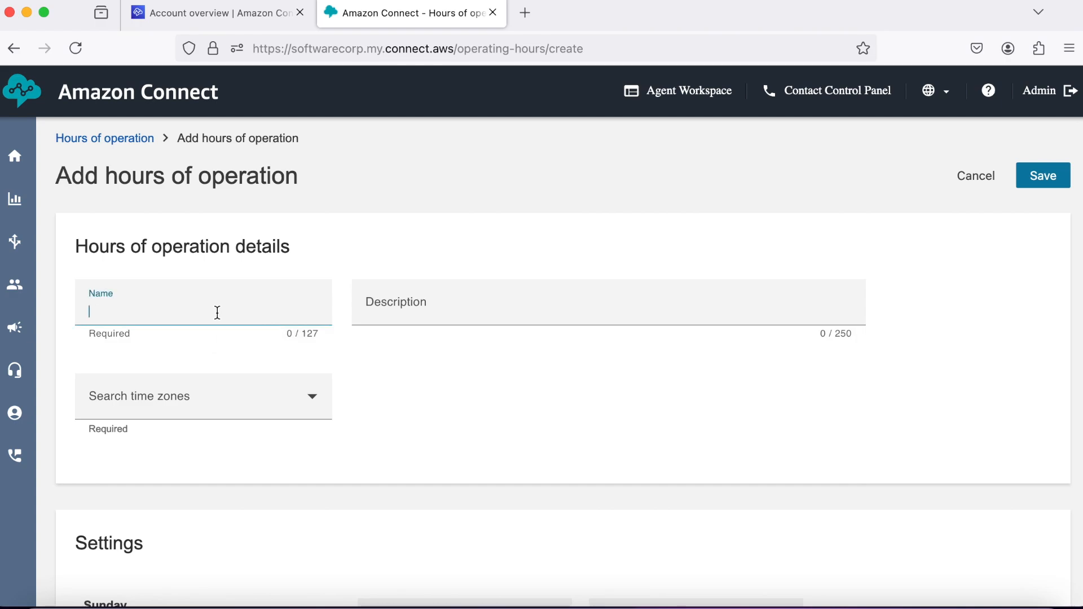
text(eight to eight)
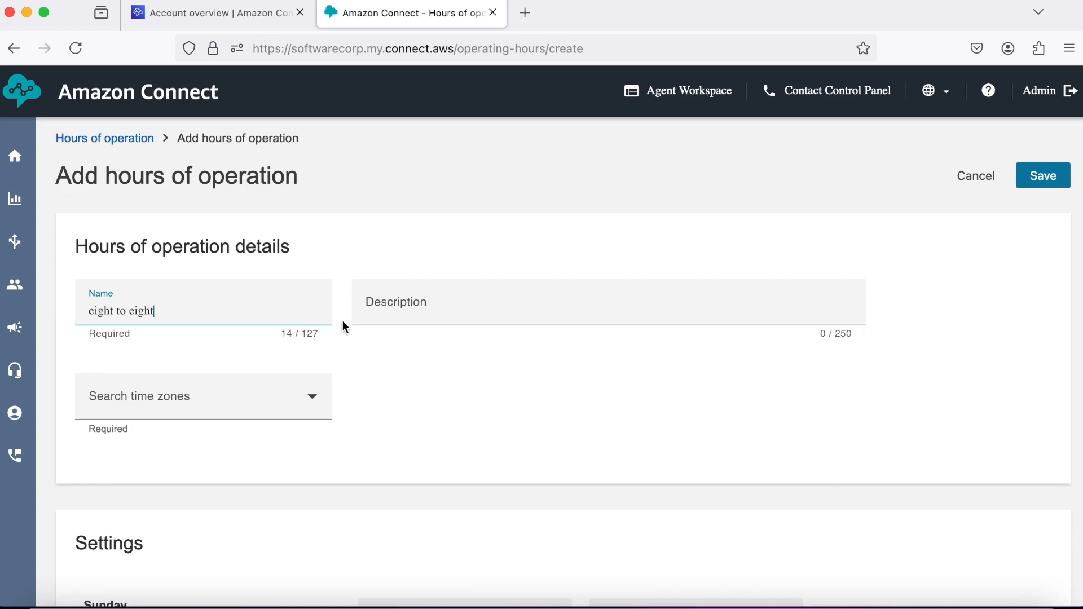
click(402, 314)
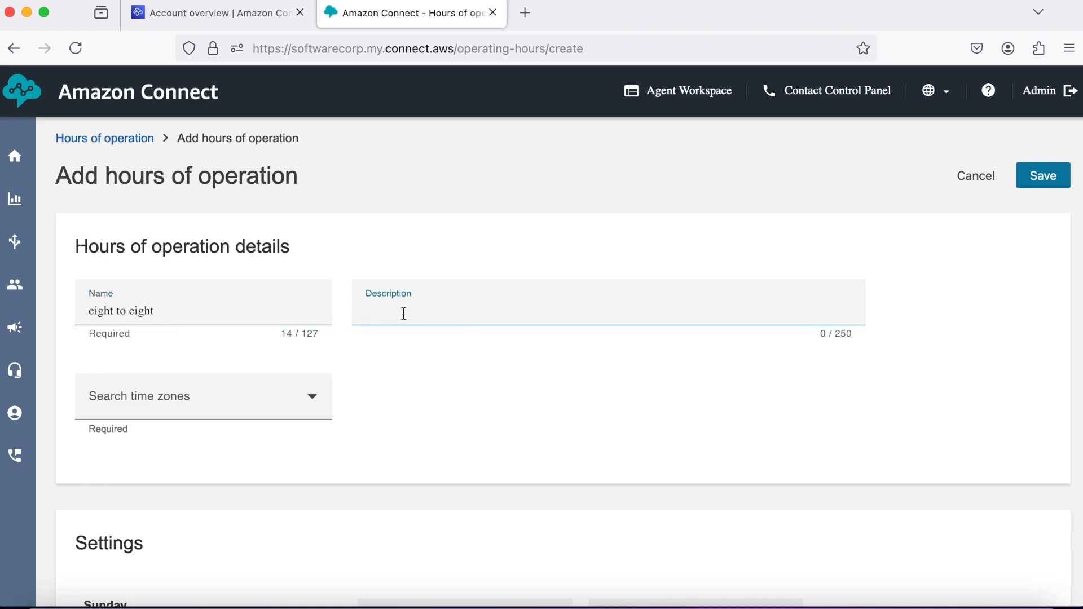
text(Hours of Operation eight)
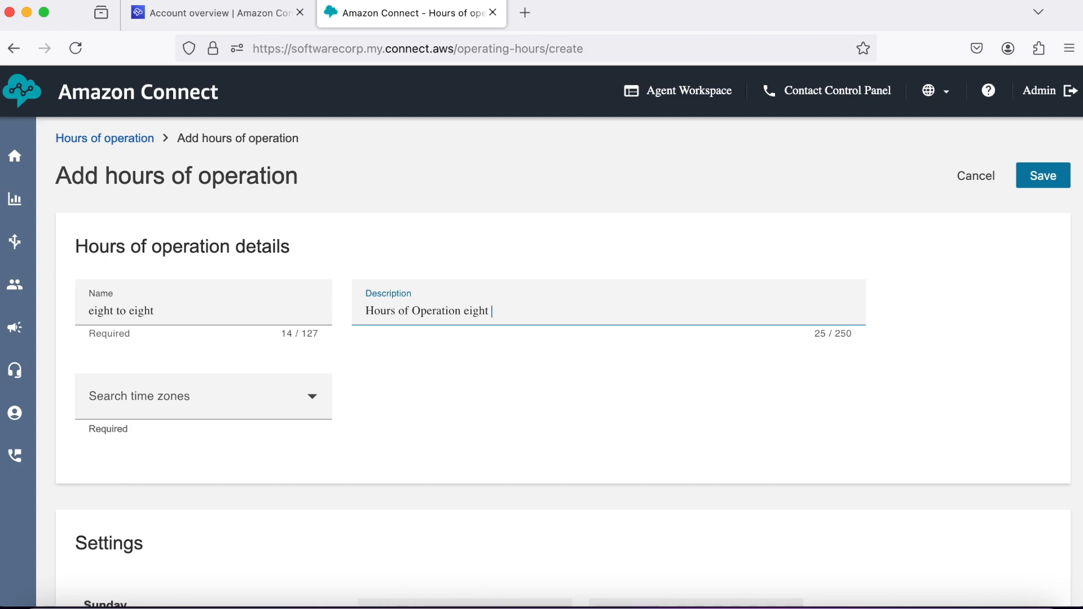
text( to eight)
Choose US/Eastern as the time zone and remove Sunday's opening hours.
click(312, 396)
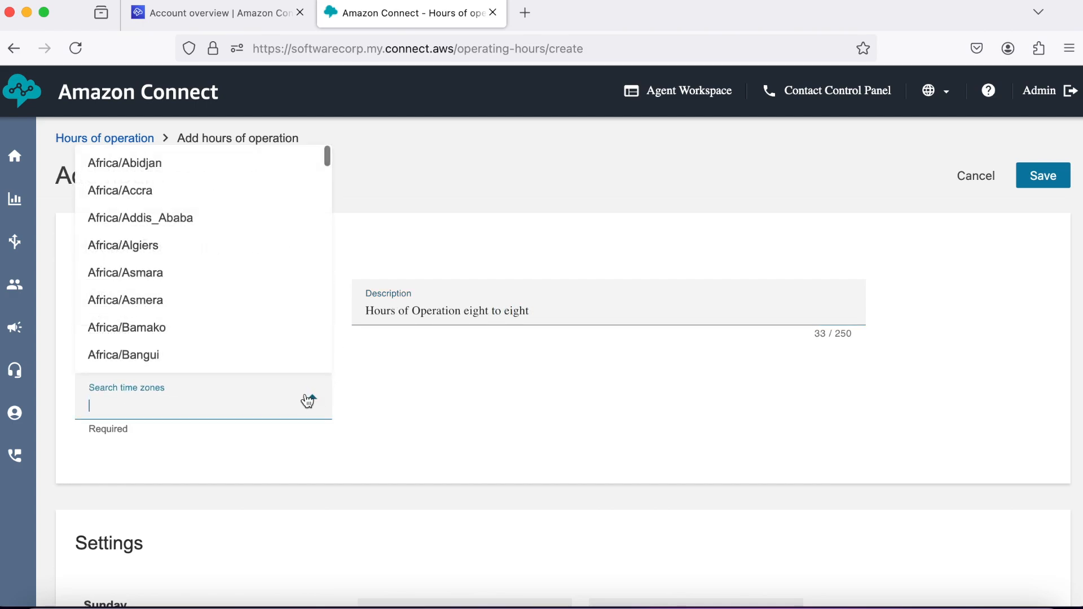
scroll(240, 310, down, 10)
scroll(240, 310, down, 20)
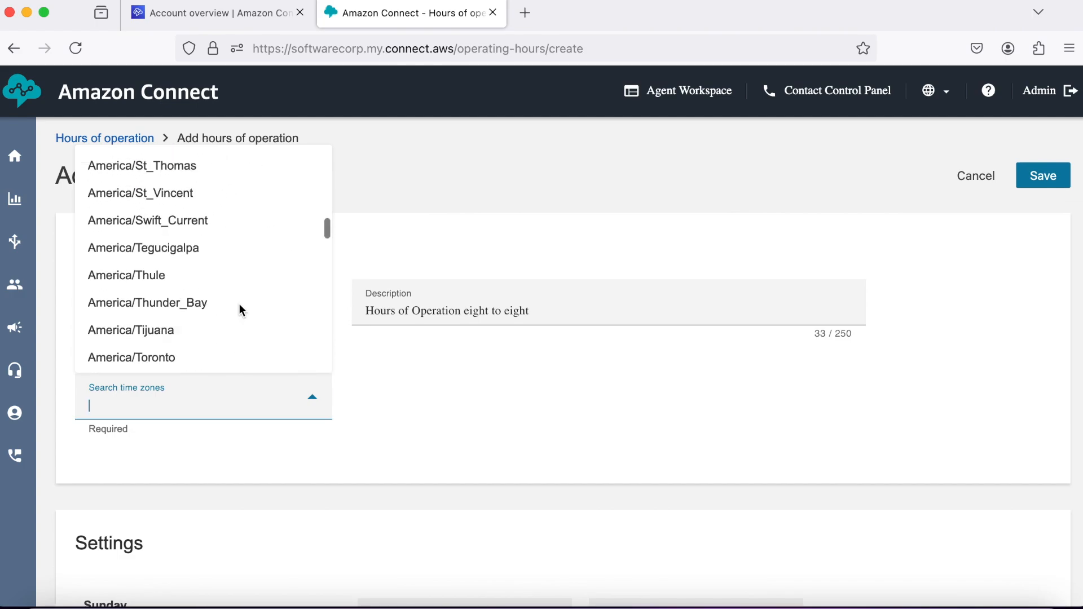
scroll(239, 309, down, 15)
scroll(240, 310, up, 5)
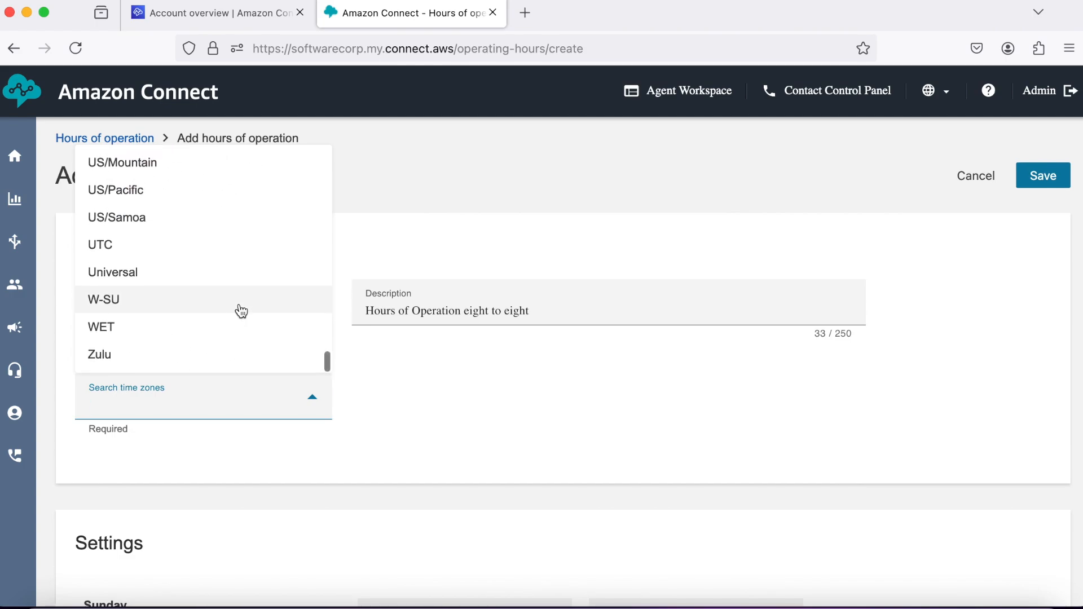
scroll(240, 310, down, 3)
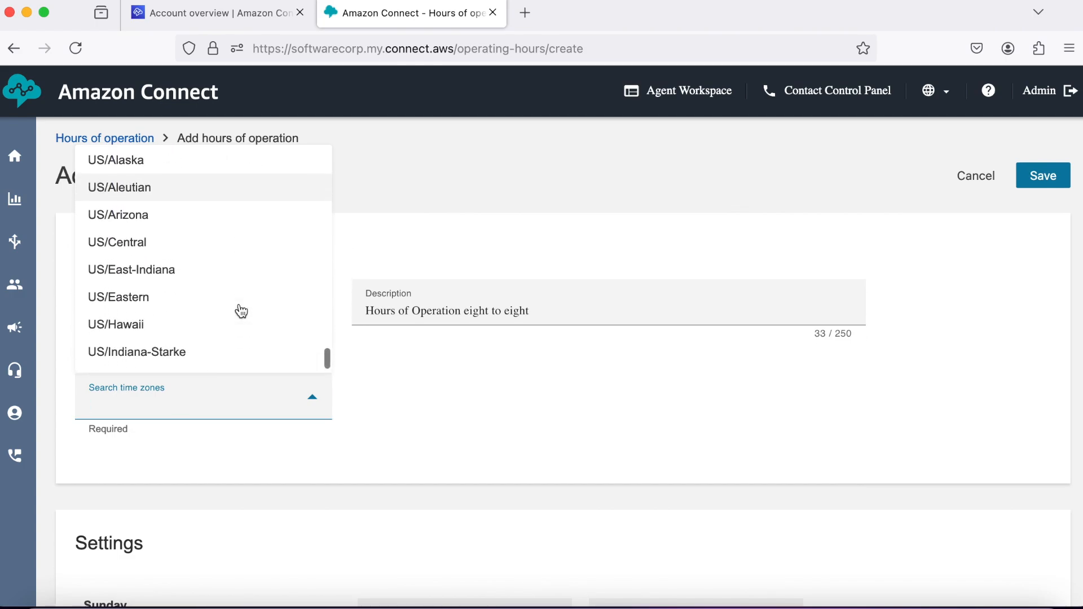
click(210, 303)
scroll(400, 392, down, 4)
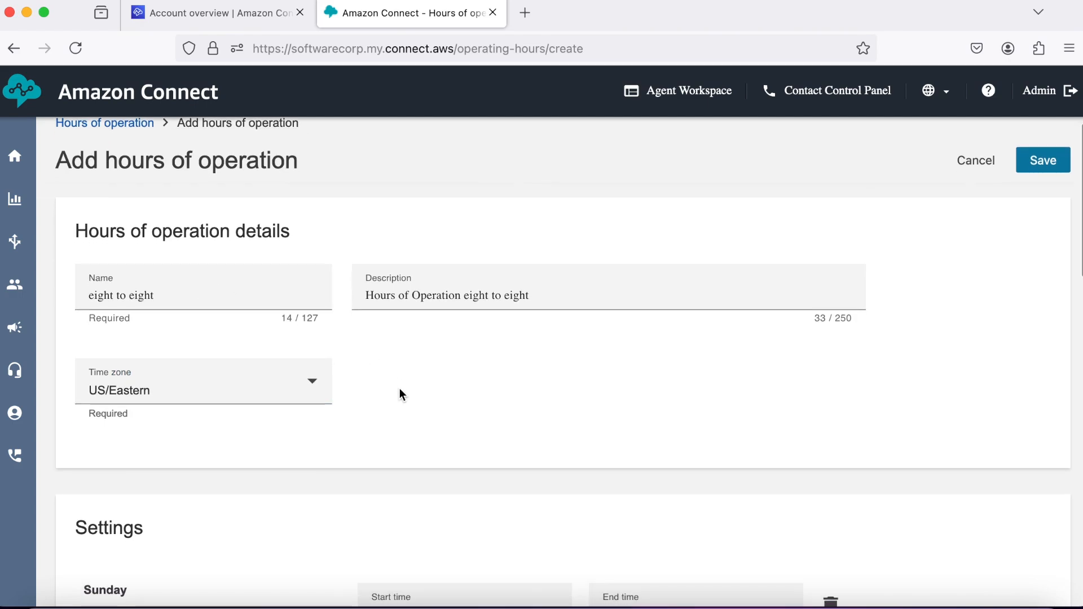
scroll(400, 392, down, 2)
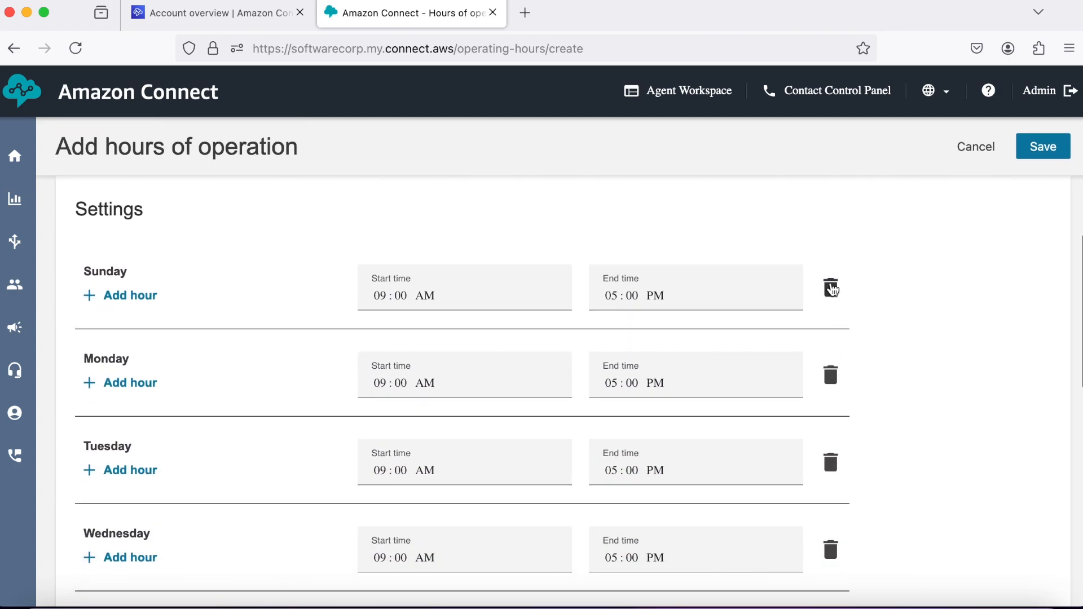
click(831, 288)
Remove Saturday's opening hours so the weekend is closed.
scroll(880, 327, down, 6)
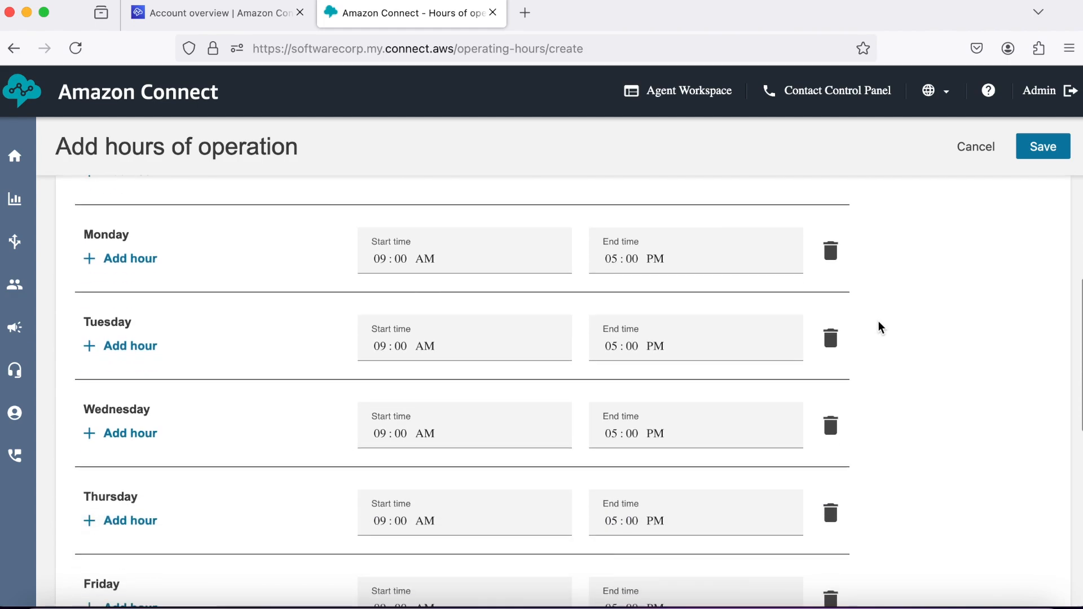
scroll(880, 327, down, 2)
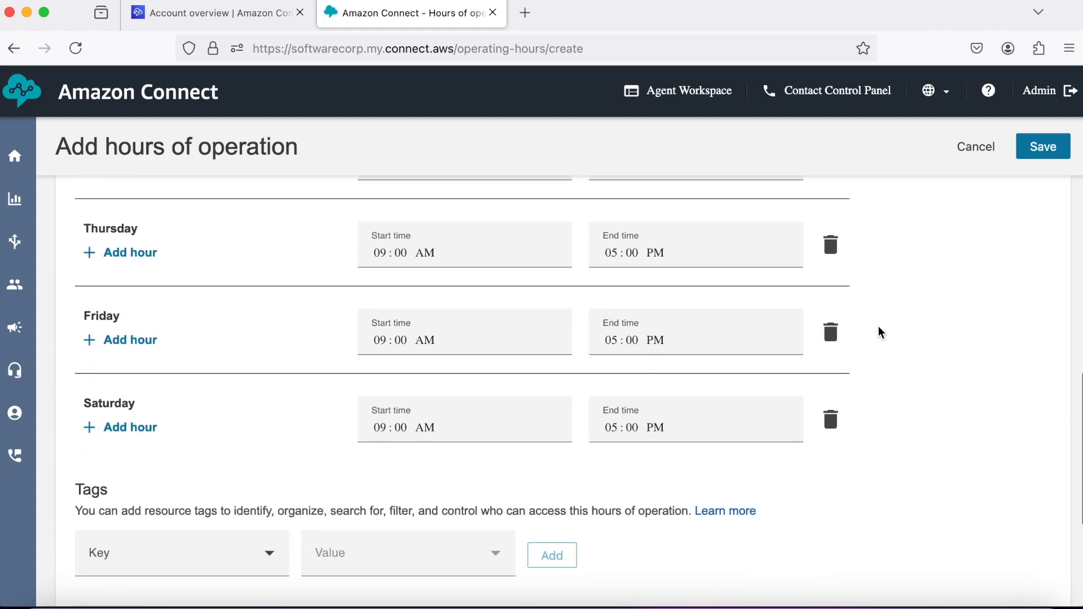
click(831, 420)
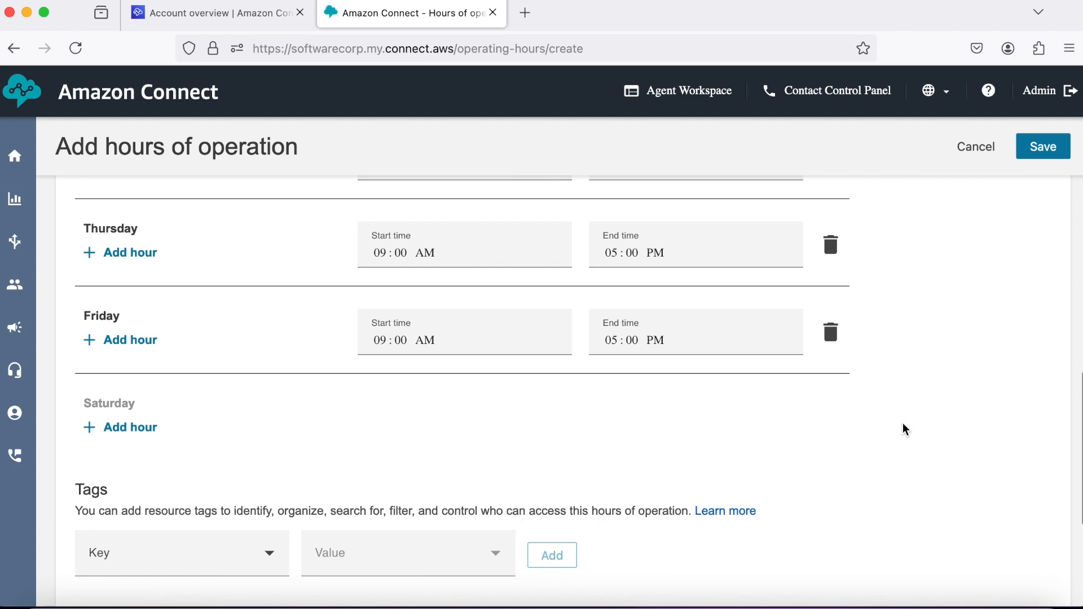
scroll(904, 430, down, 3)
scroll(905, 430, up, 6)
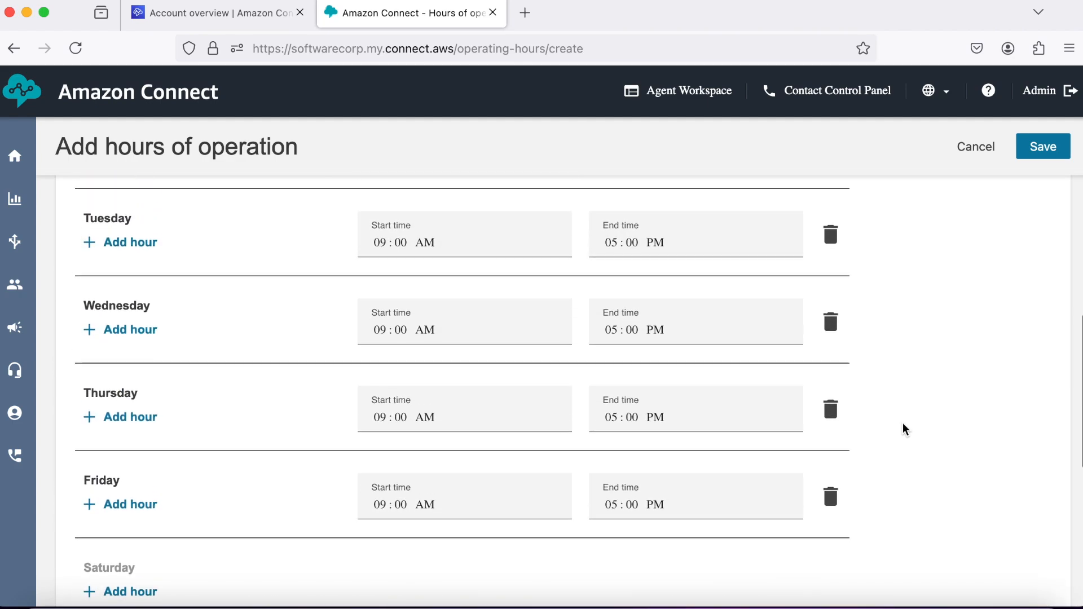
scroll(904, 430, up, 3)
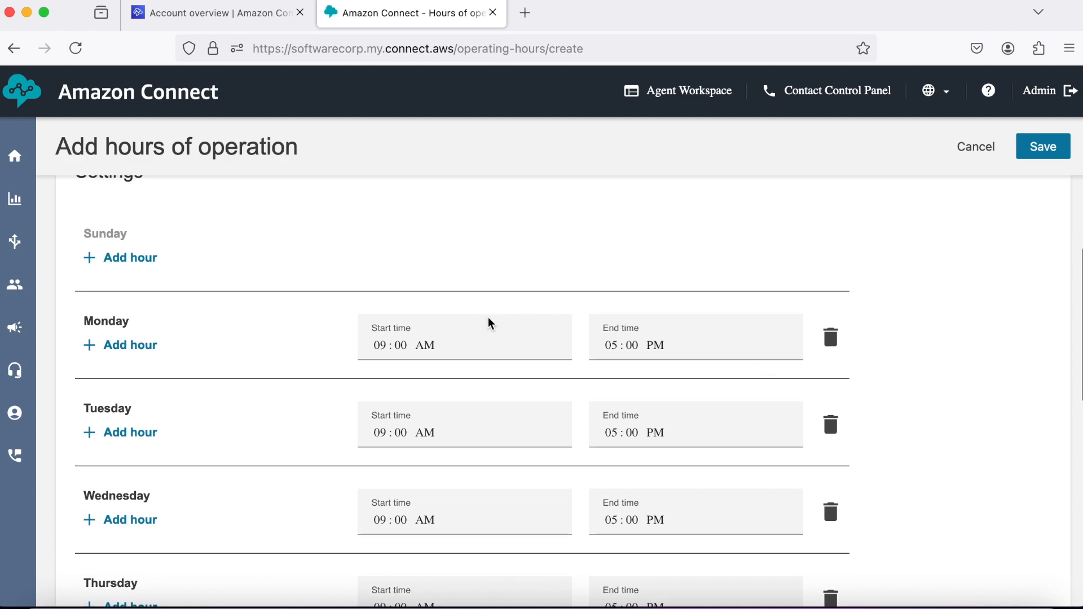
Set Monday through Wednesday to run from 08:00 AM to 08:00 PM.
click(381, 347)
text(8)
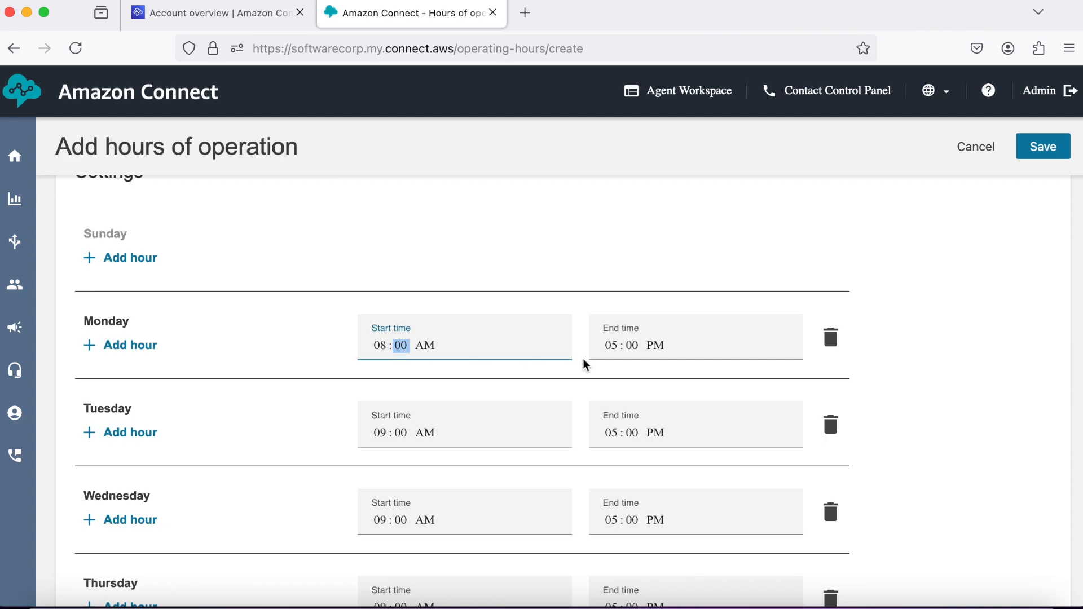
click(611, 346)
text(08)
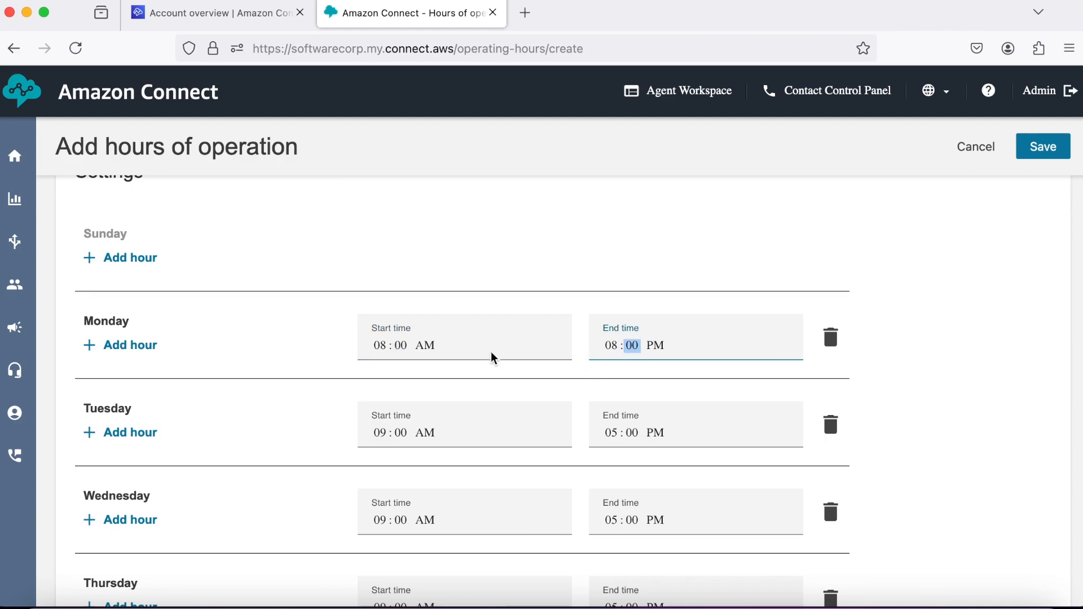
scroll(440, 369, down, 2)
click(380, 367)
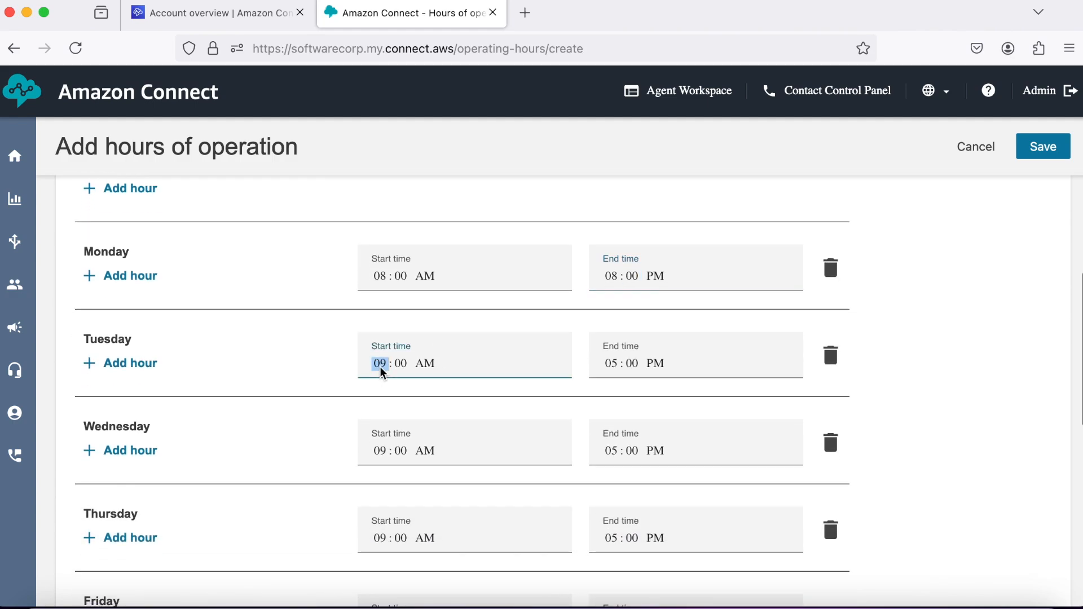
text(08)
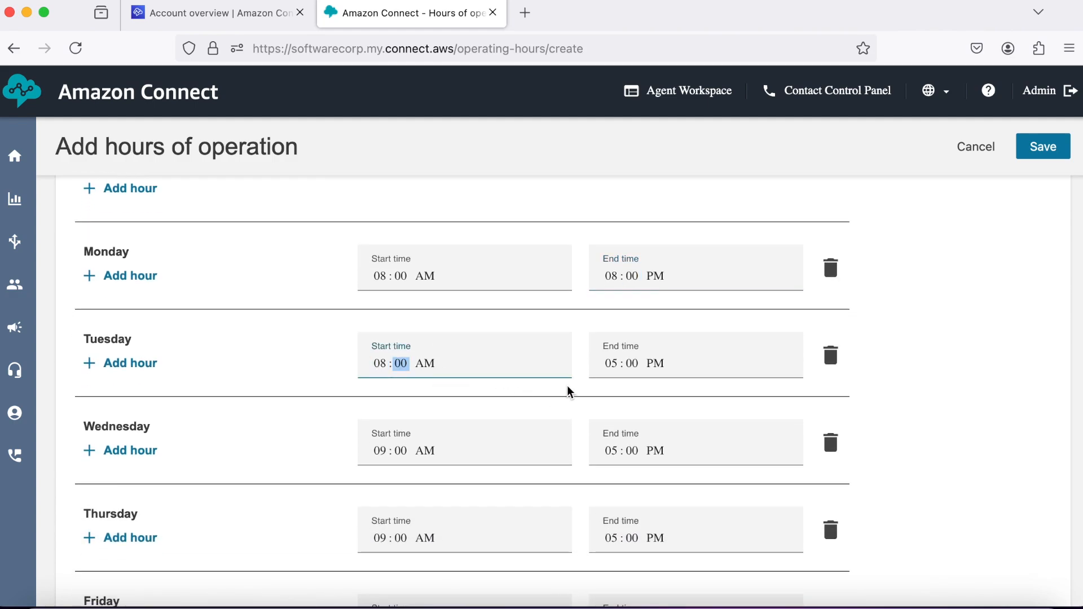
click(610, 365)
text(08)
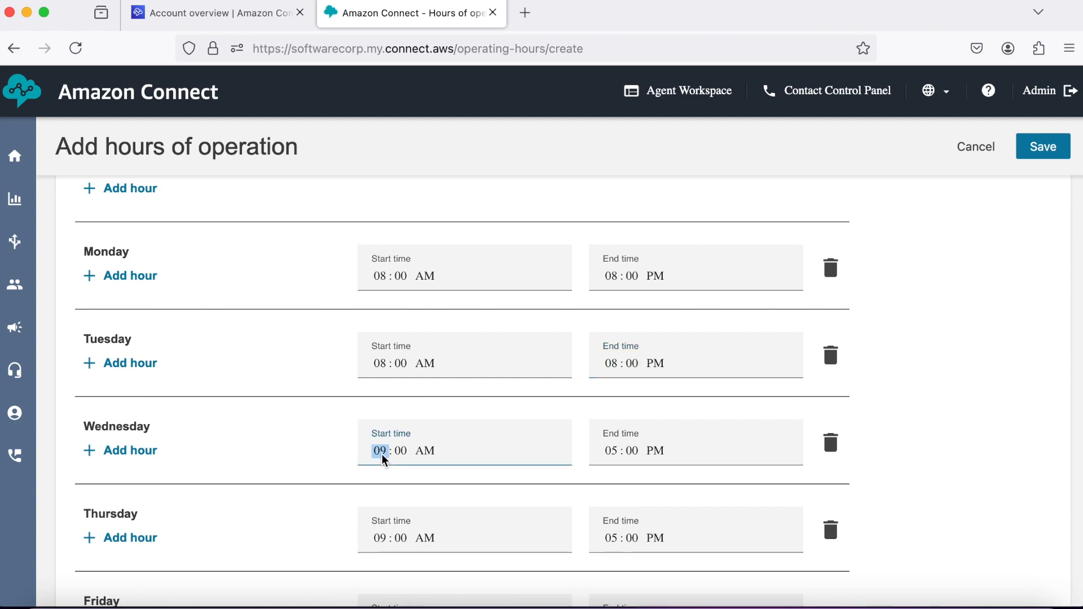
text(08)
click(607, 455)
text(08)
Set Thursday and Friday to run from 08:00 AM to 08:00 PM.
scroll(599, 460, down, 3)
click(380, 408)
text(08)
click(609, 411)
text(08)
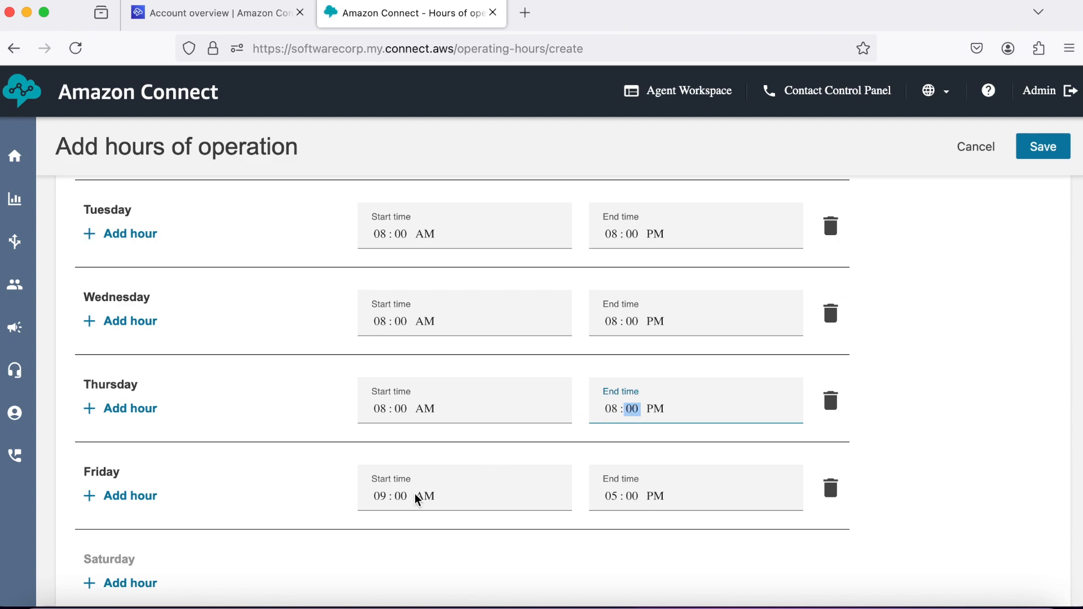
click(380, 498)
text(08)
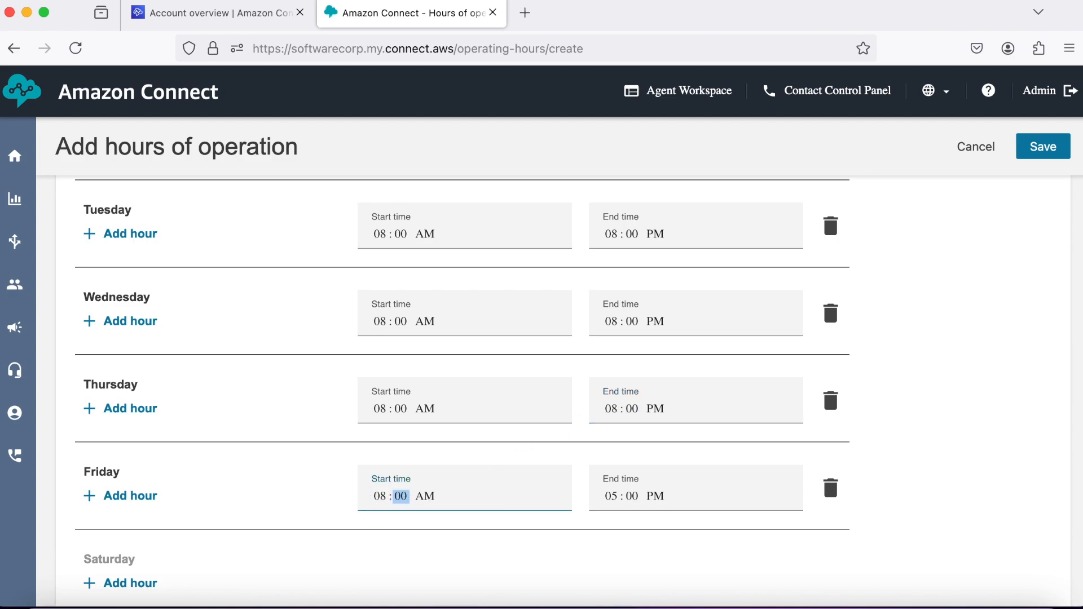
click(612, 495)
text(08)
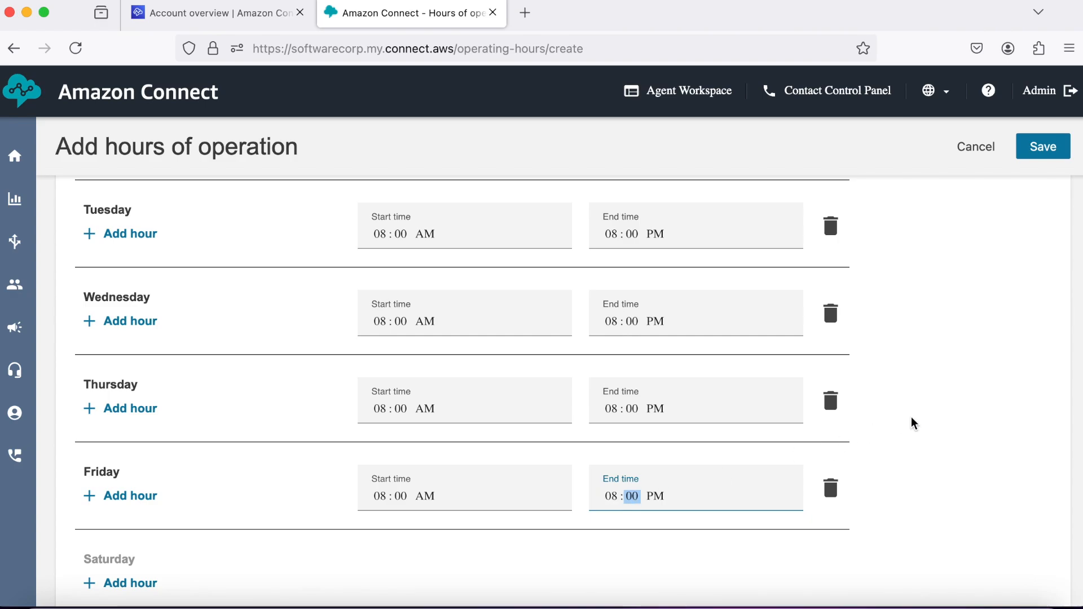
scroll(913, 423, up, 3)
scroll(912, 418, up, 3)
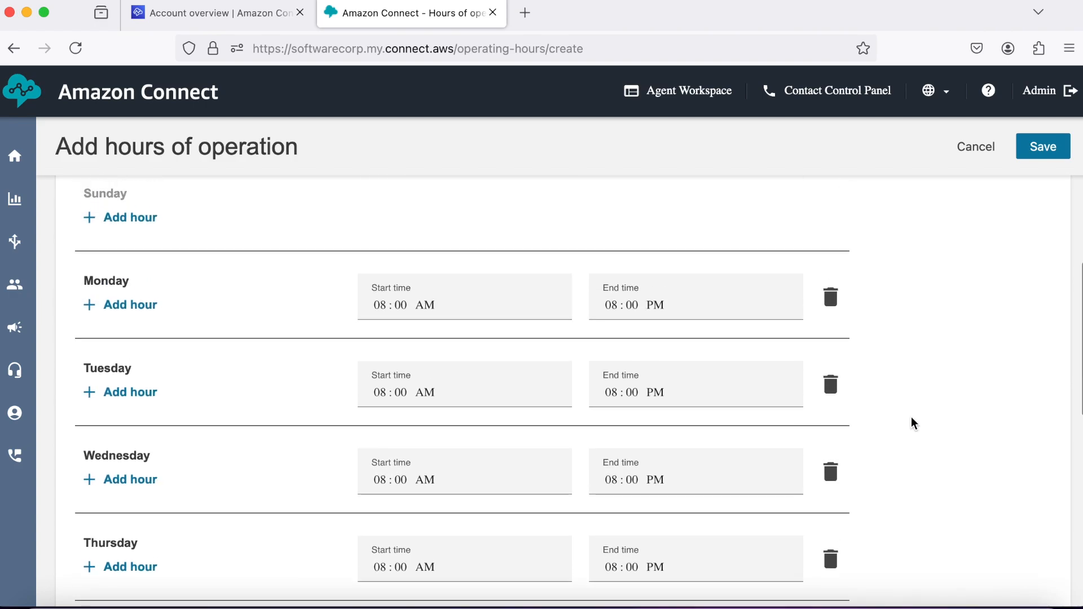
scroll(912, 423, up, 5)
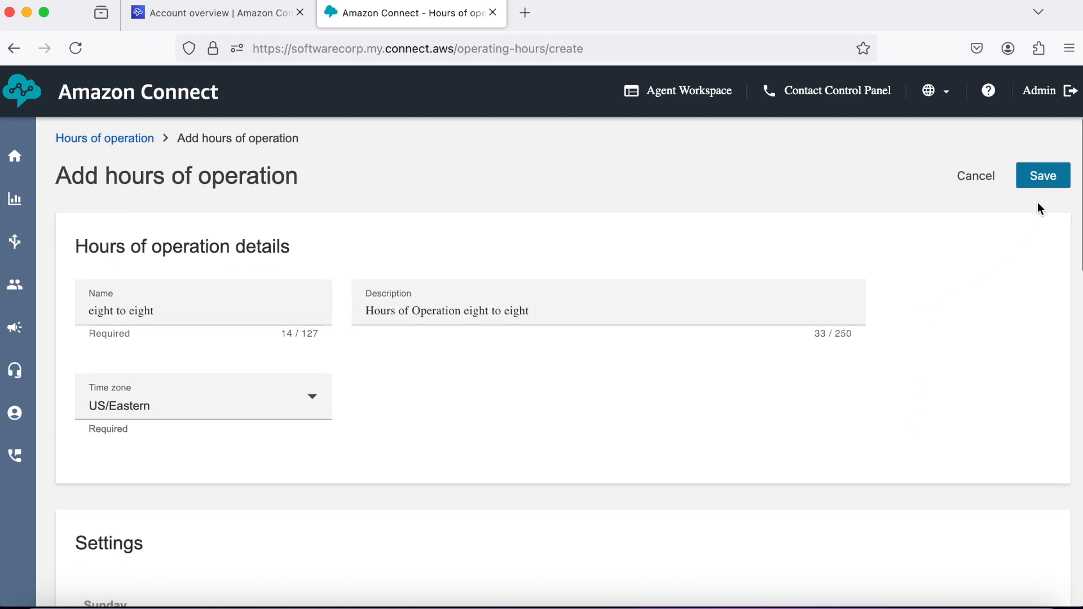
Save the eight to eight hours, then open a blank Add queue form from the Queues list.
click(1043, 176)
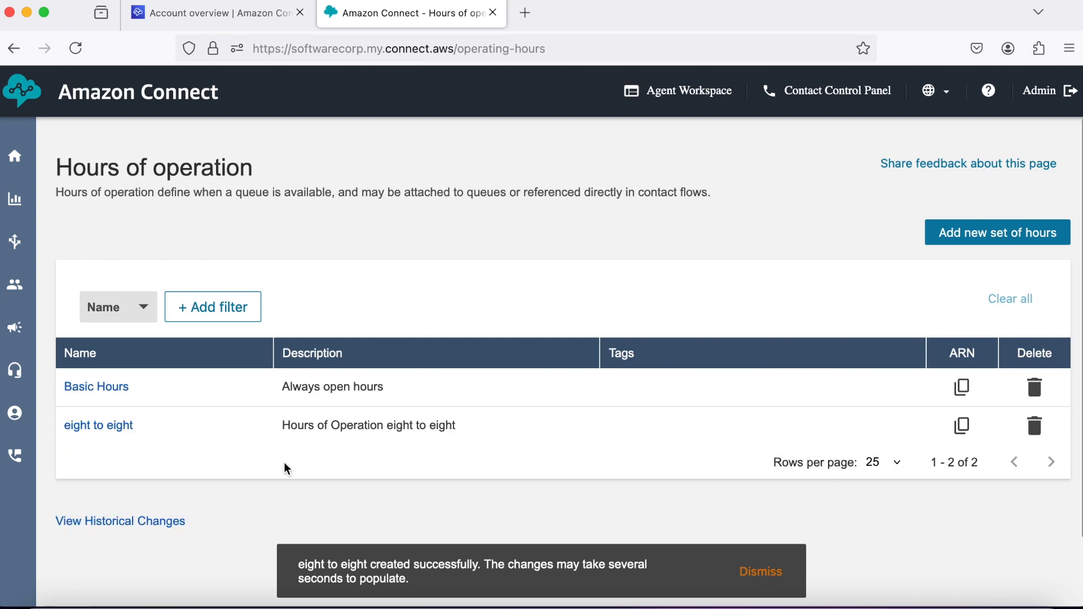
mouse_move(15, 242)
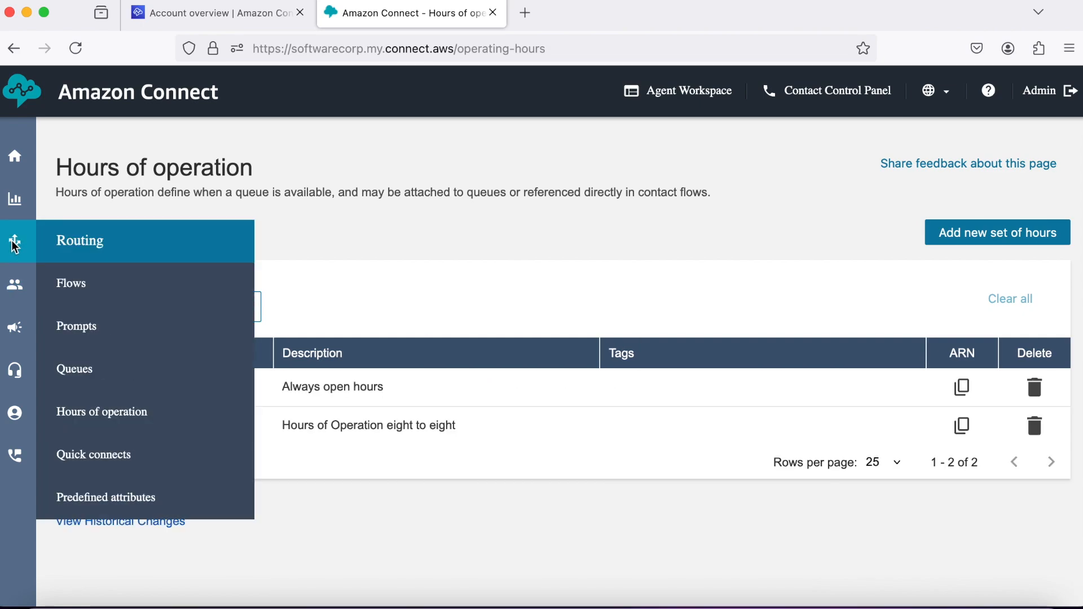
click(107, 375)
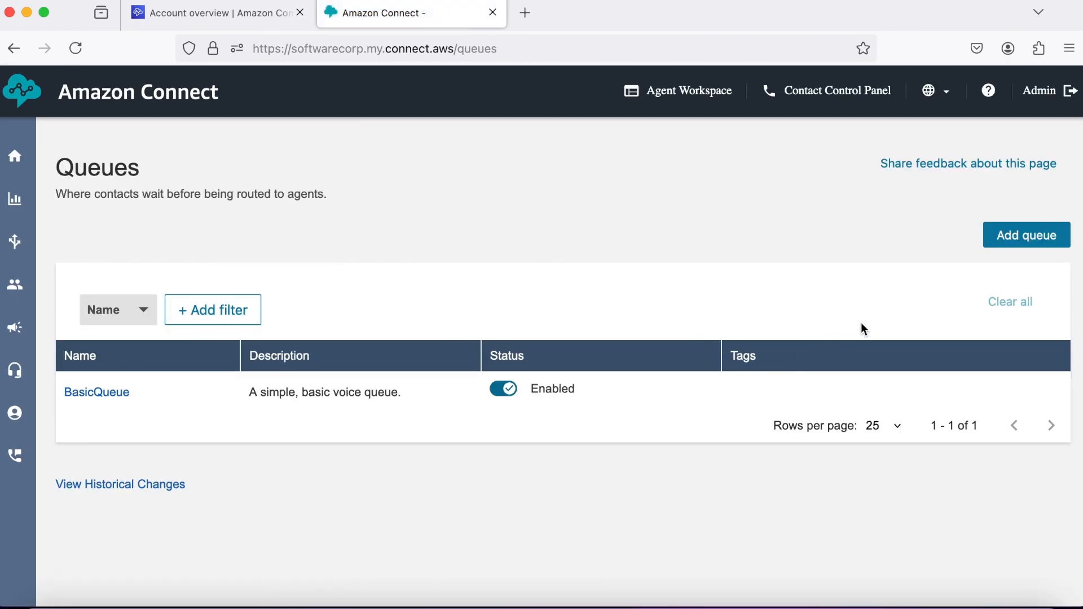
click(1012, 248)
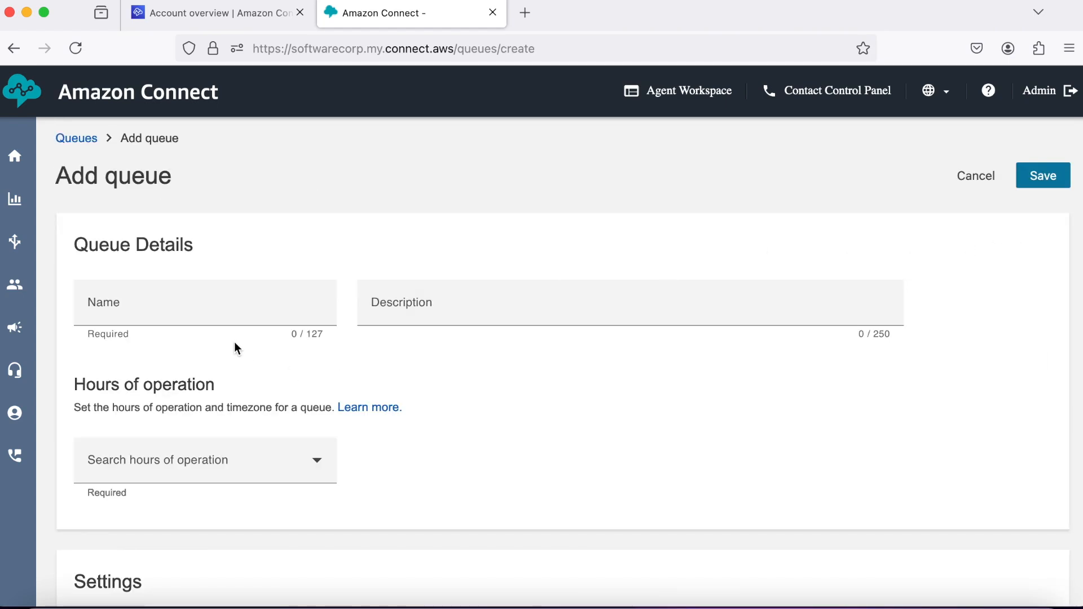
Name the new queue SalesQueue and paste the same text as its description.
click(189, 306)
text(SalesQueue)
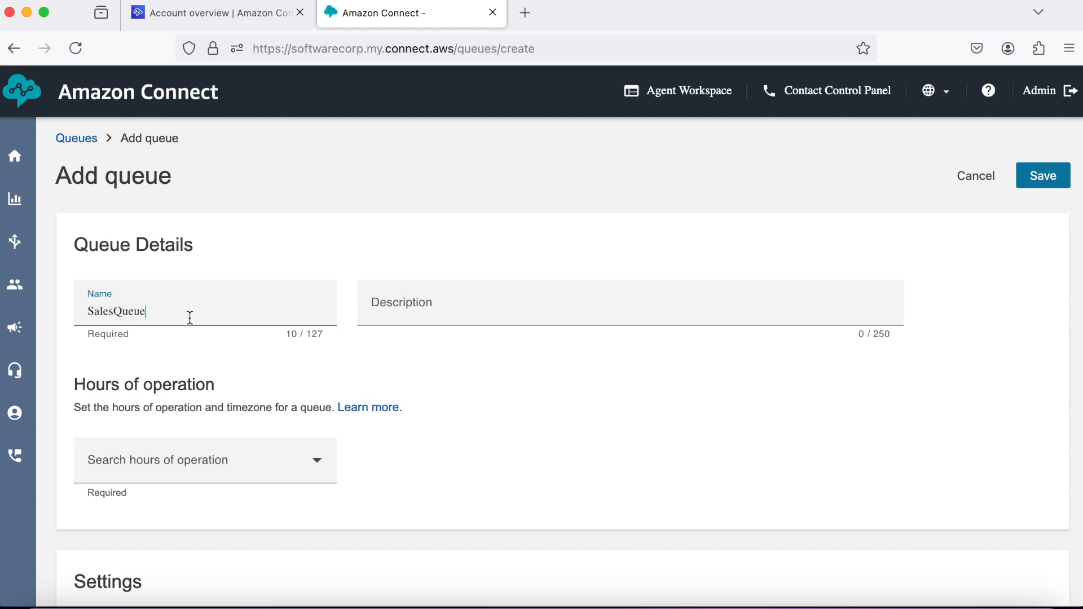
double_click(125, 310)
right_click(125, 310)
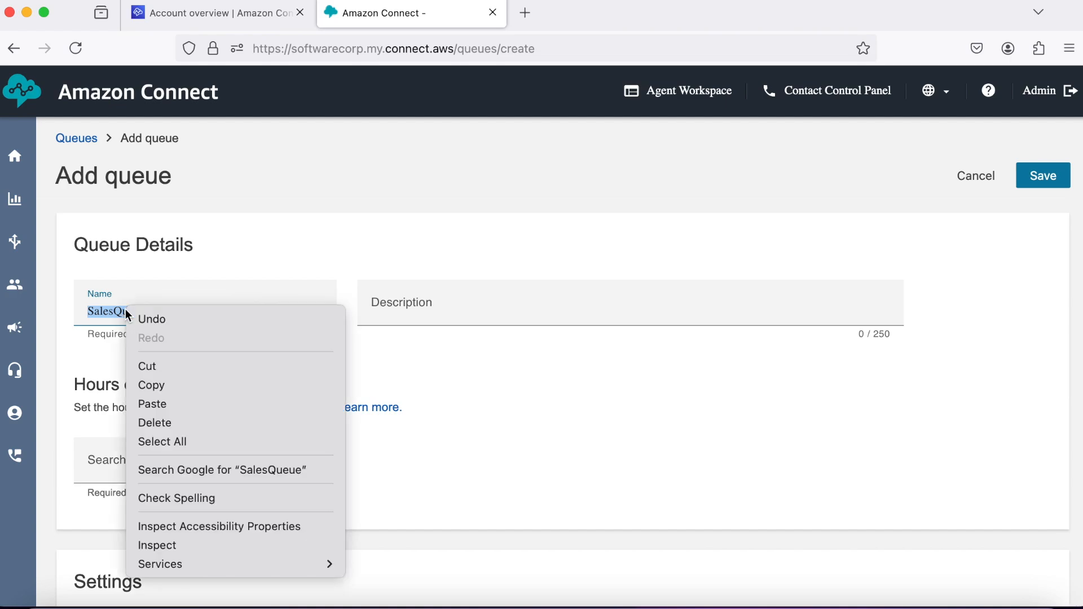
click(160, 381)
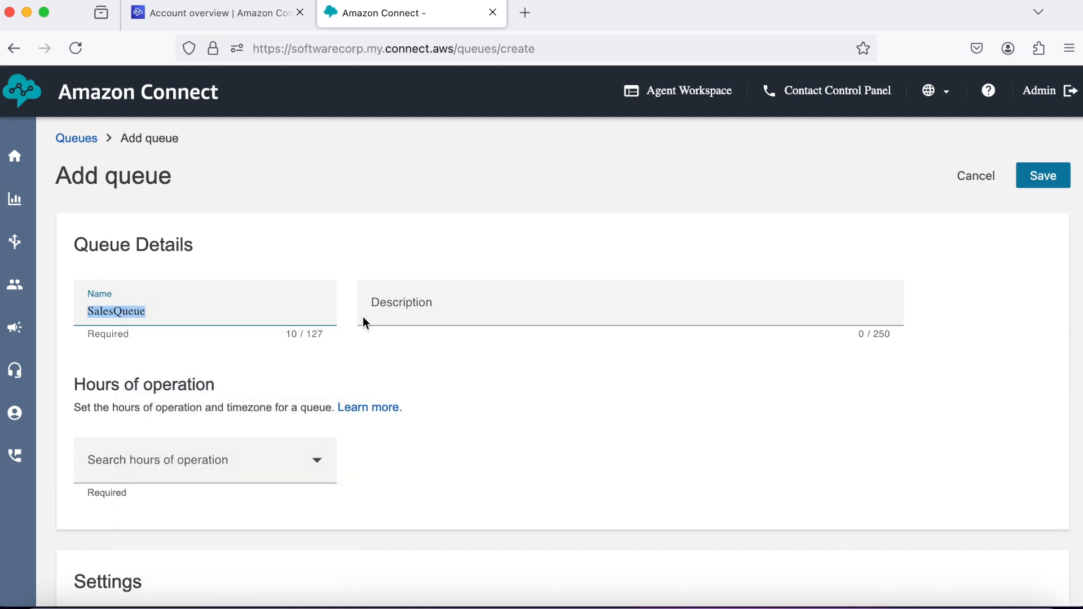
click(378, 303)
right_click(378, 303)
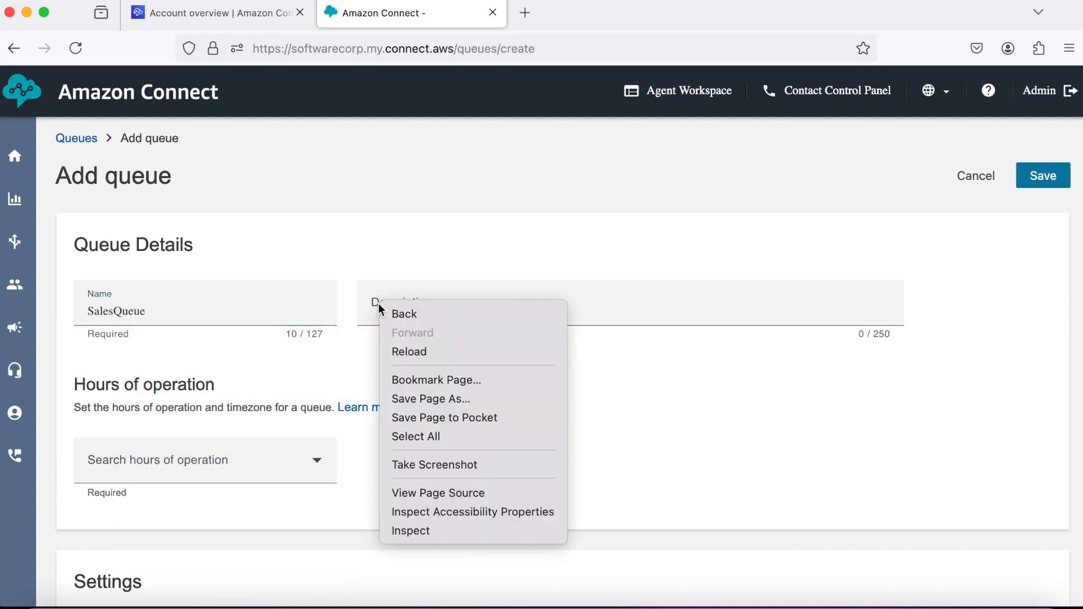
click(402, 290)
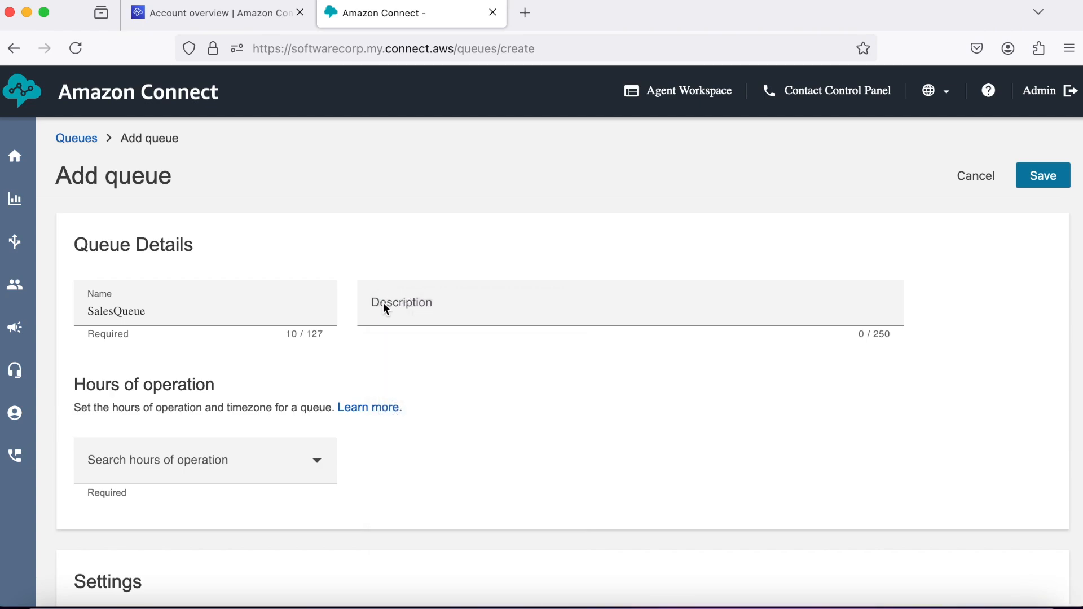
right_click(382, 303)
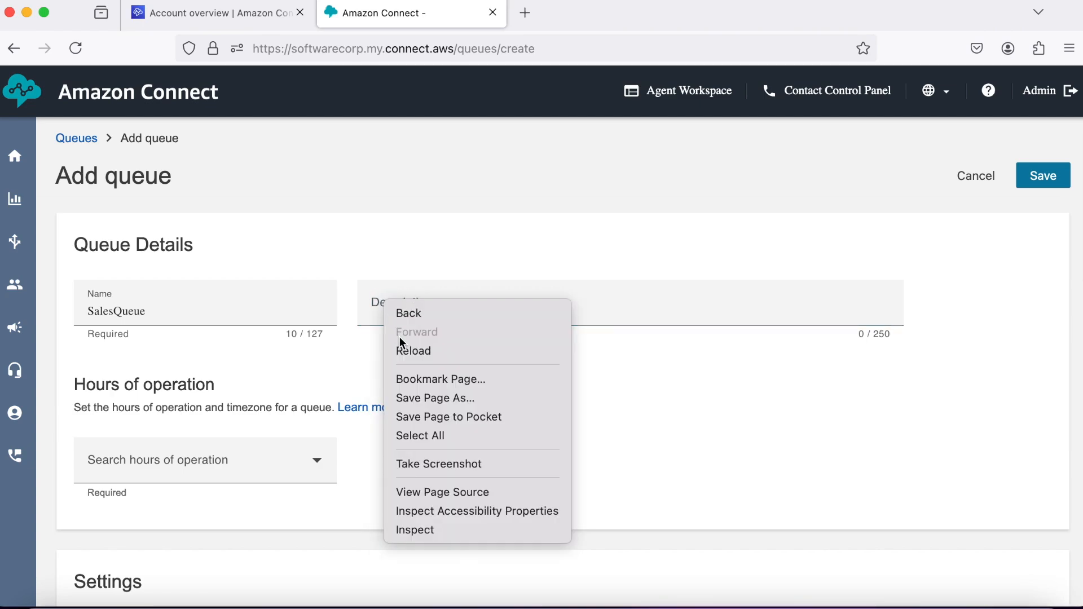
click(378, 319)
click(377, 311)
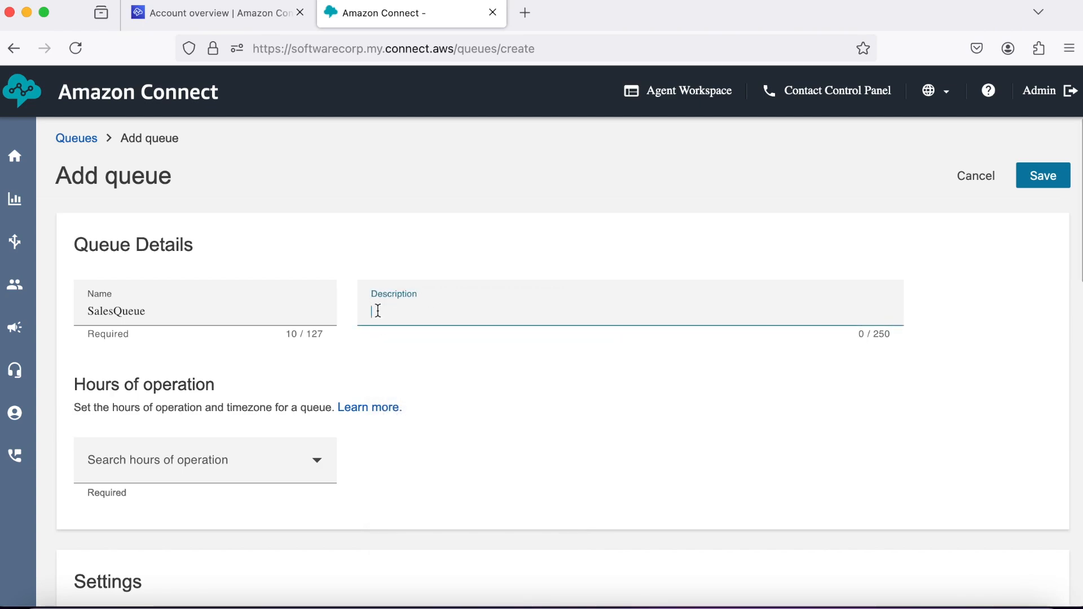
right_click(378, 310)
click(405, 405)
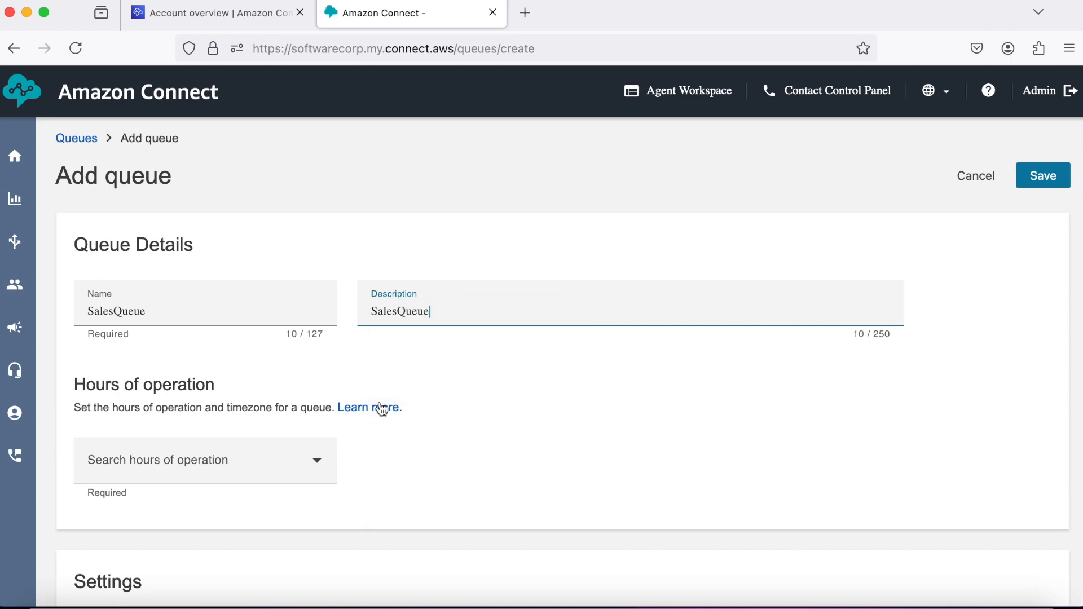
Set the queue's hours of operation to Basic Hours and save SalesQueue.
scroll(270, 394, down, 2)
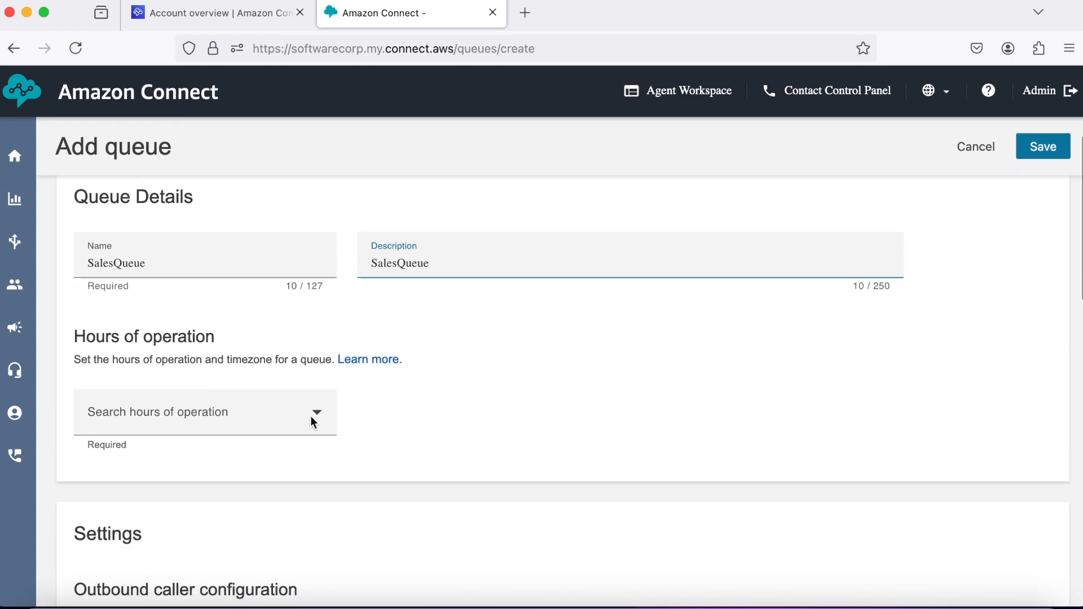
click(310, 415)
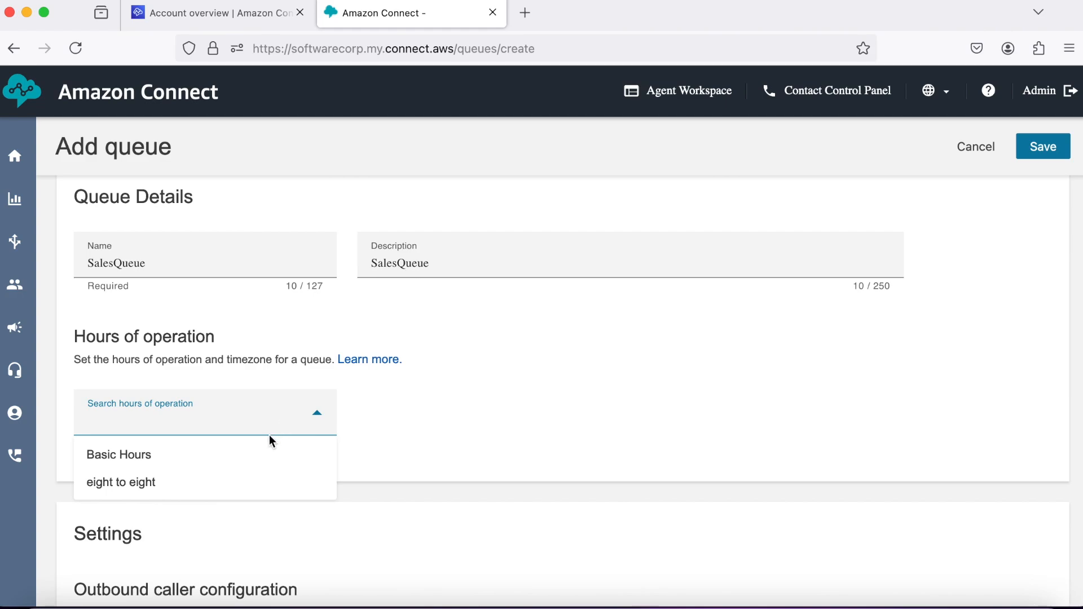
click(262, 452)
scroll(362, 445, down, 5)
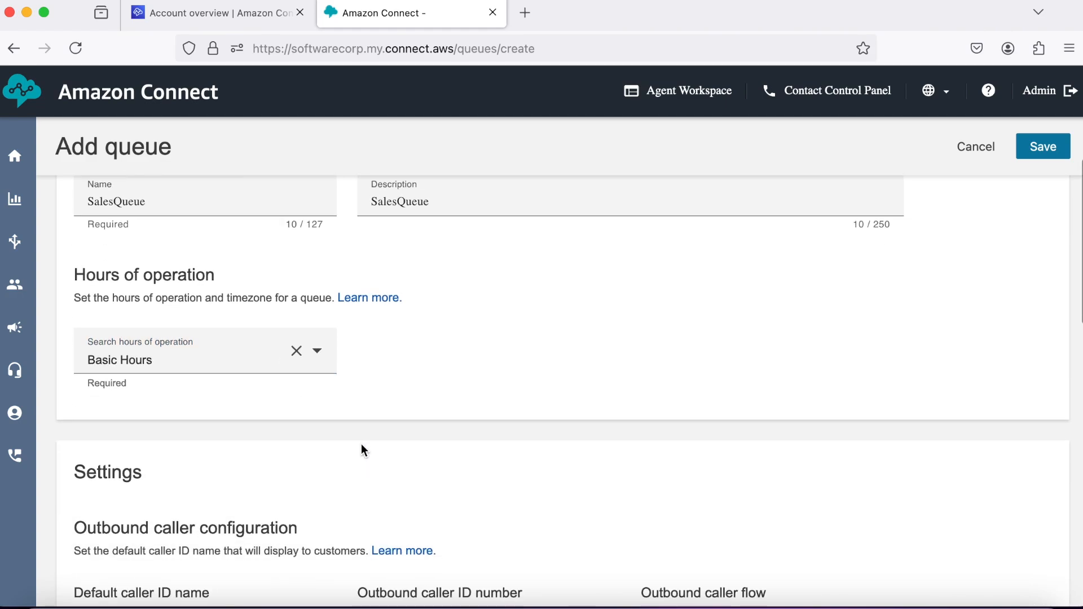
scroll(362, 445, down, 8)
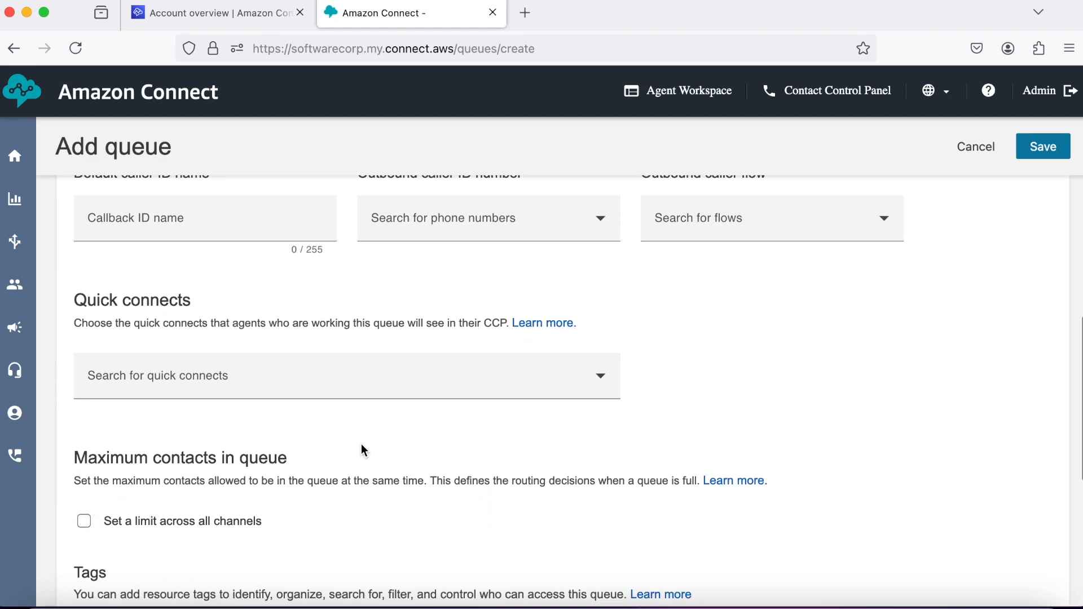
scroll(362, 446, down, 1)
click(1044, 158)
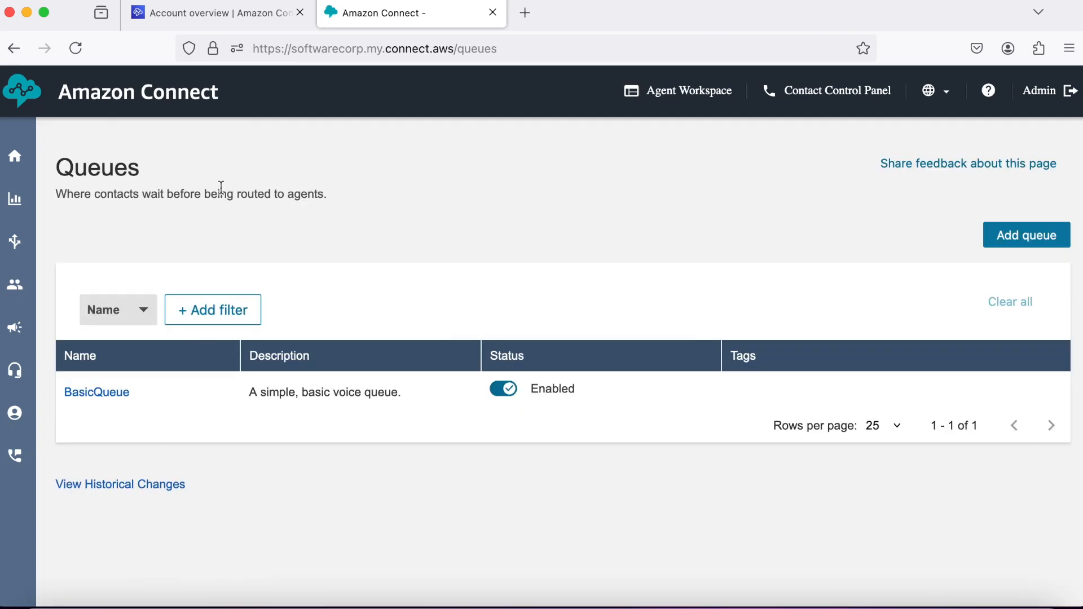
Start another queue named TechnicalSupportQueue, with the same text pasted as its description.
click(80, 56)
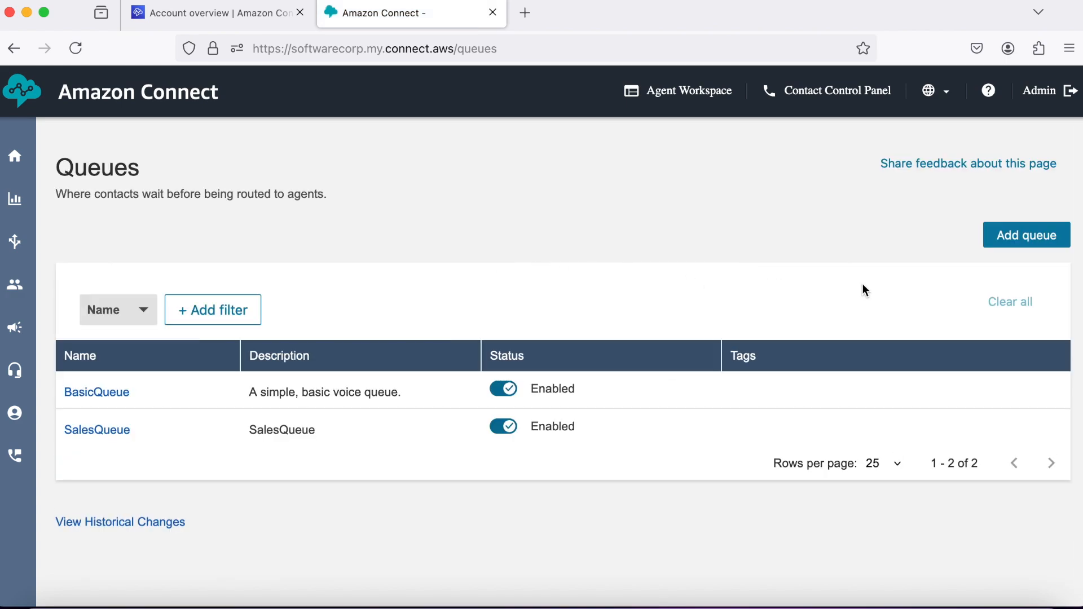
click(1038, 235)
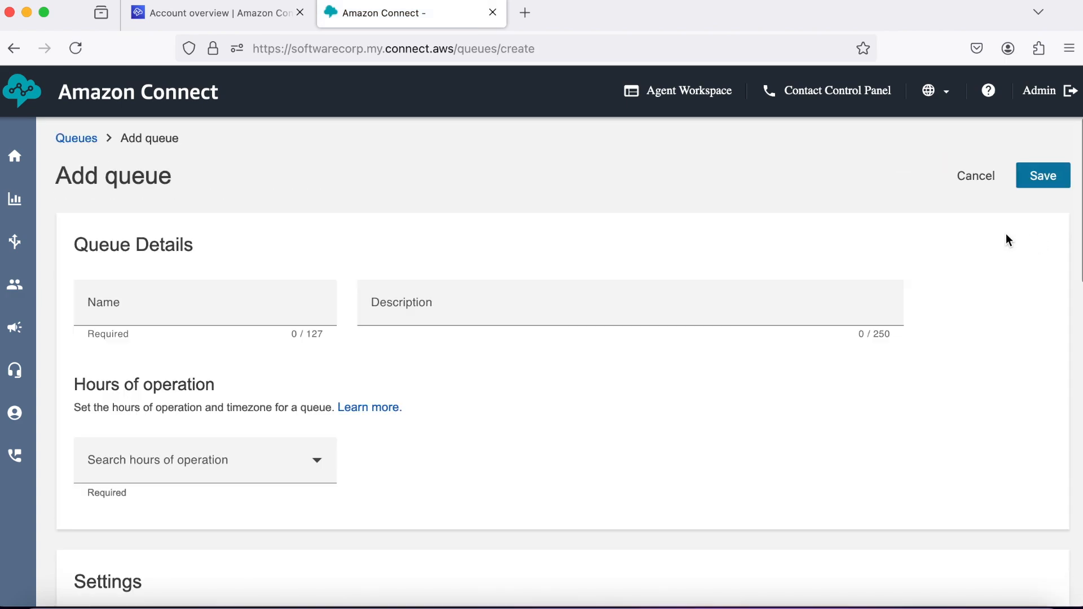
click(205, 310)
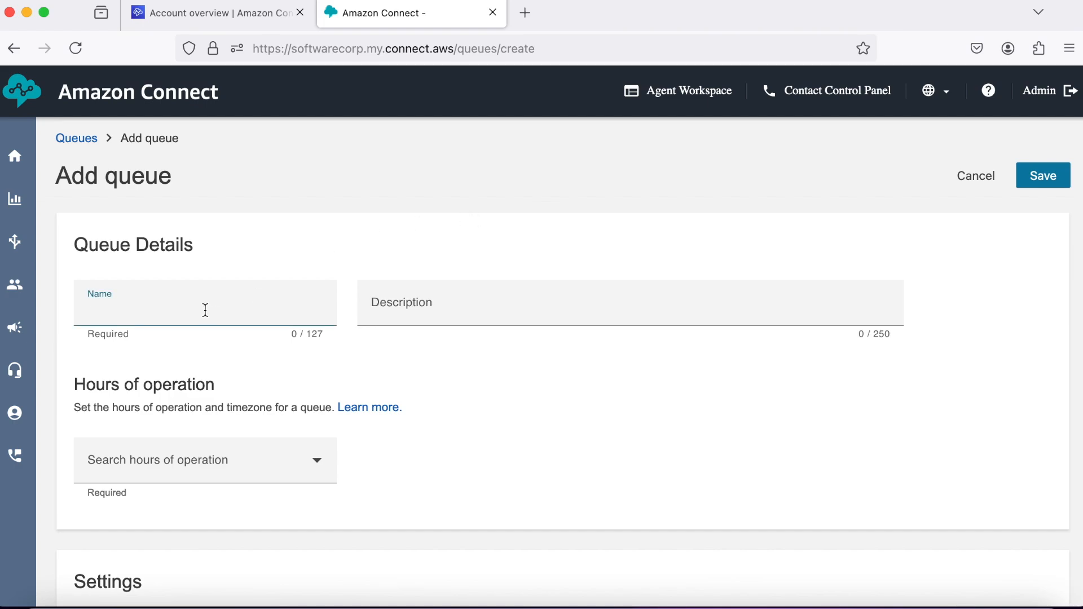
text(TechnicalSupportQueue)
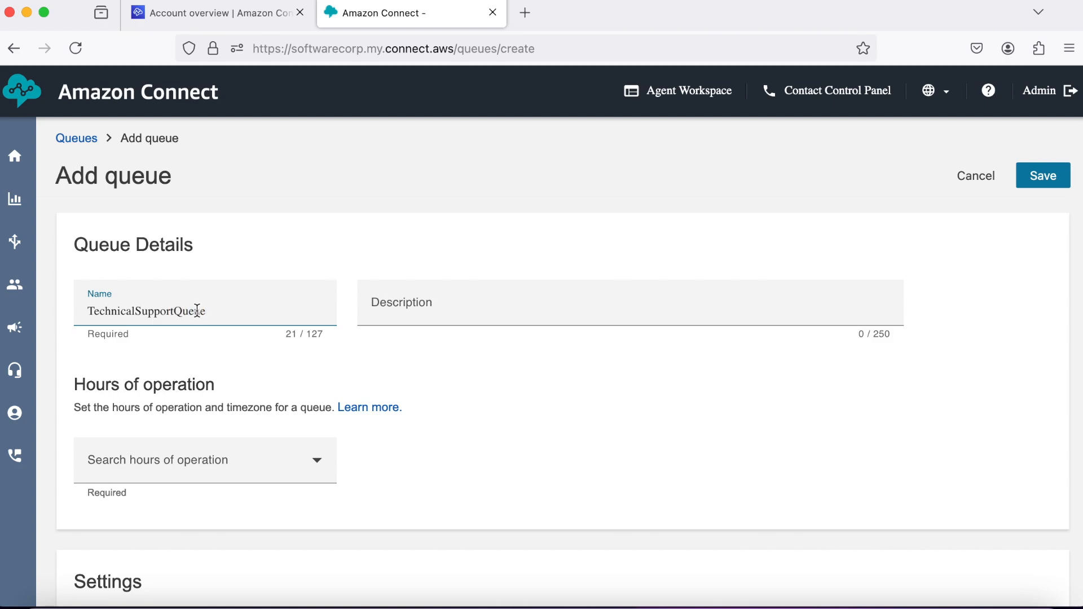
double_click(151, 311)
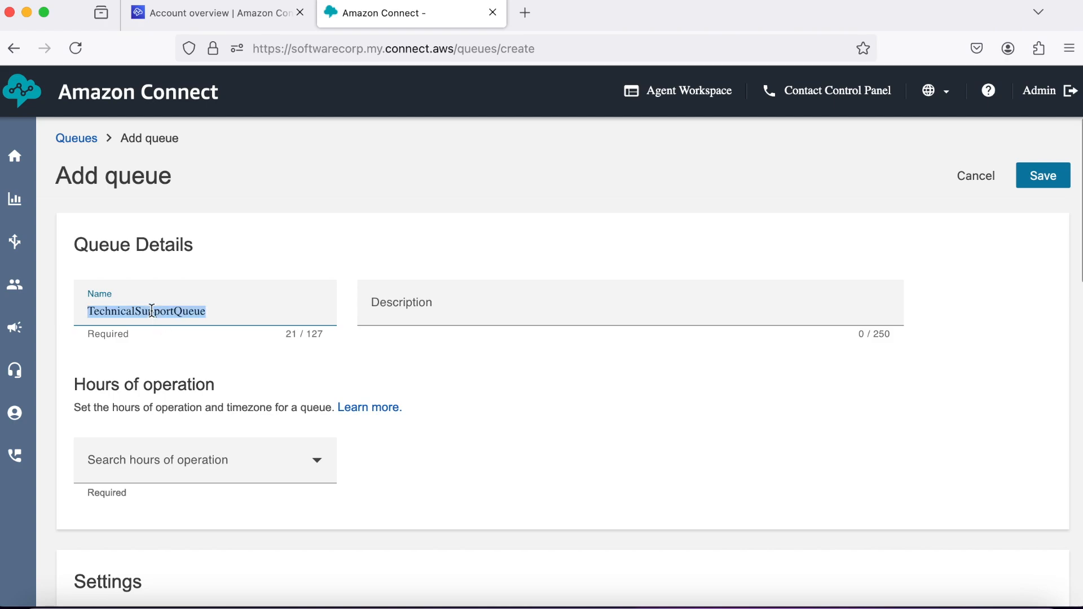
right_click(151, 311)
click(178, 388)
click(390, 314)
right_click(388, 313)
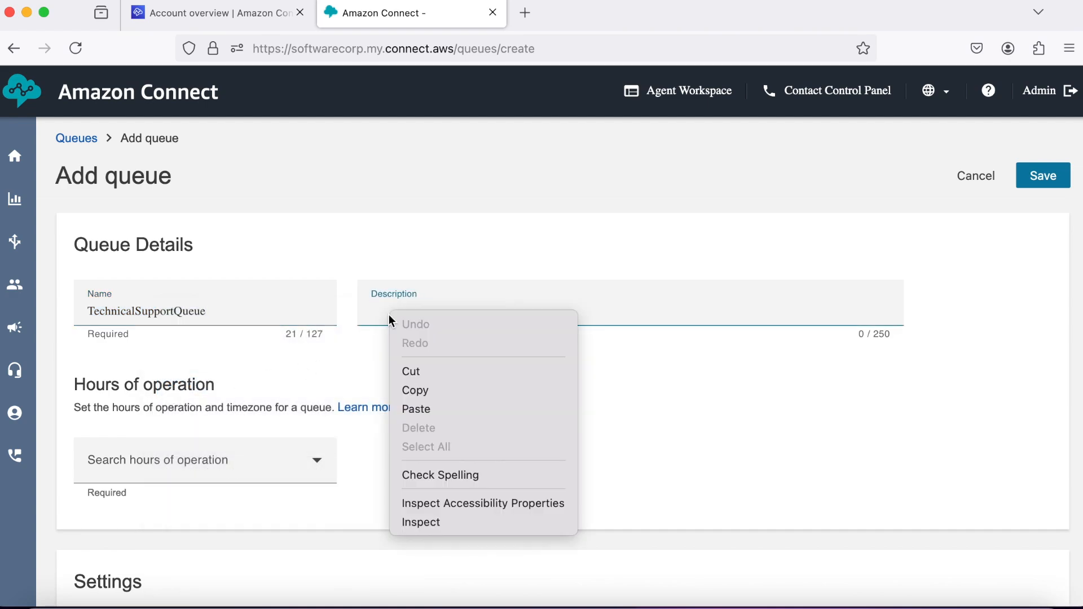
click(424, 409)
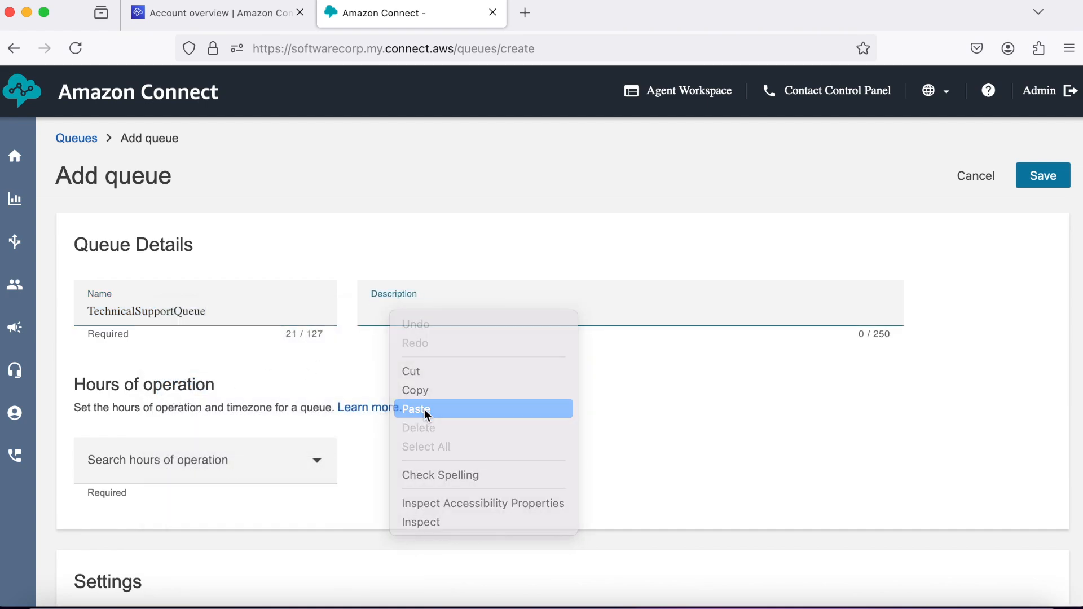
Give TechnicalSupportQueue the eight to eight hours, save it and refresh the queues list.
click(312, 466)
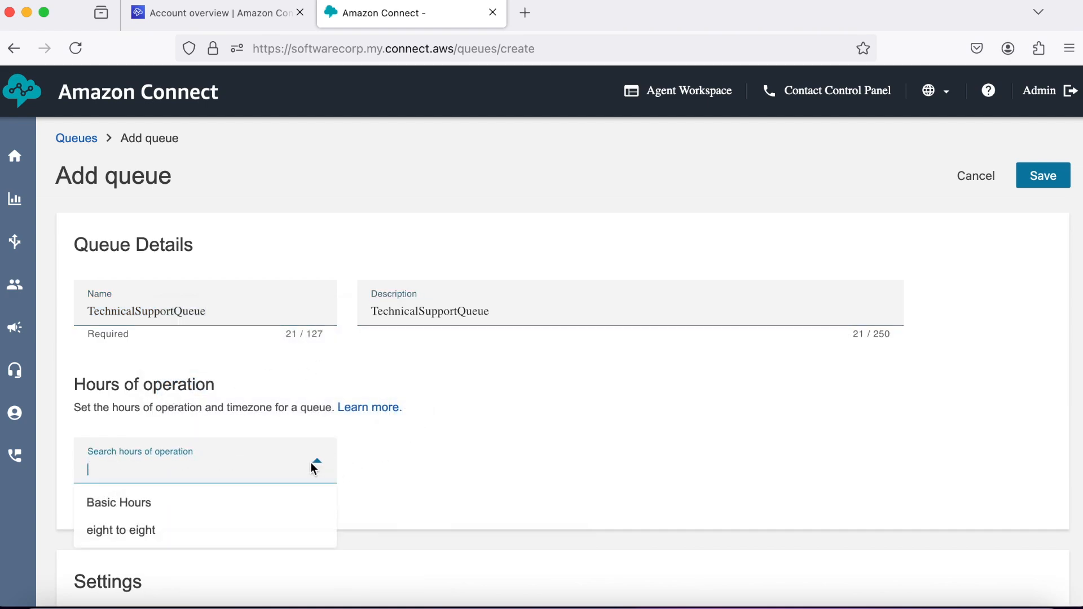
click(235, 532)
scroll(505, 471, down, 4)
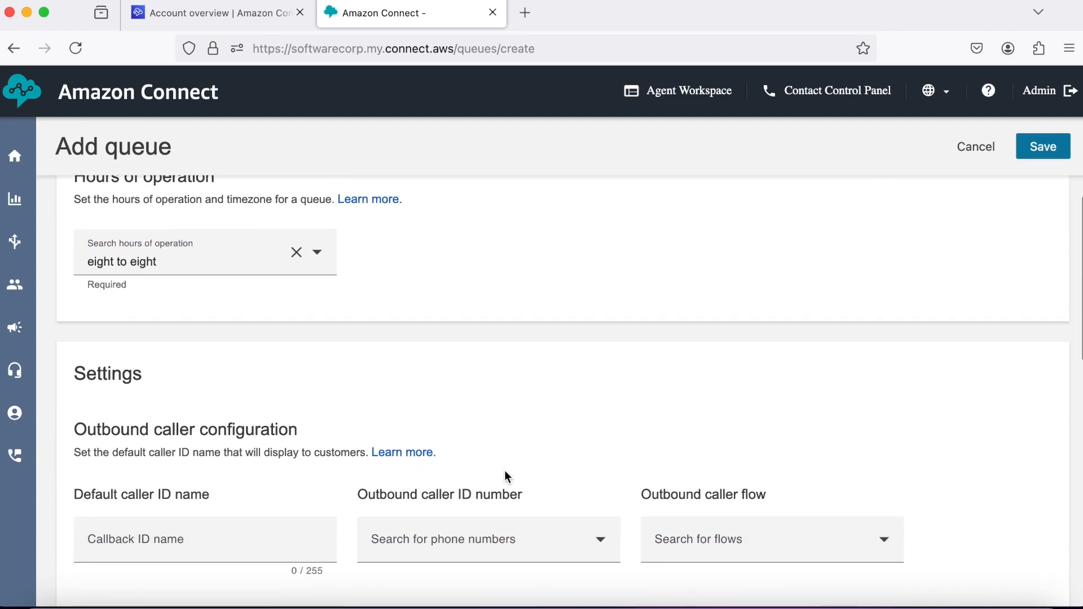
click(1041, 148)
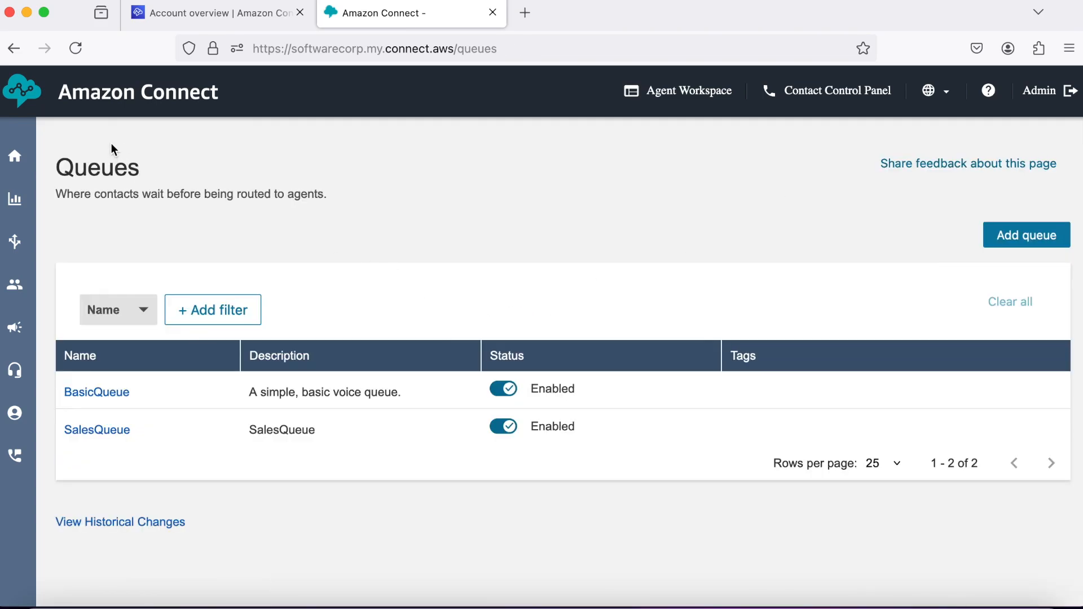
click(85, 40)
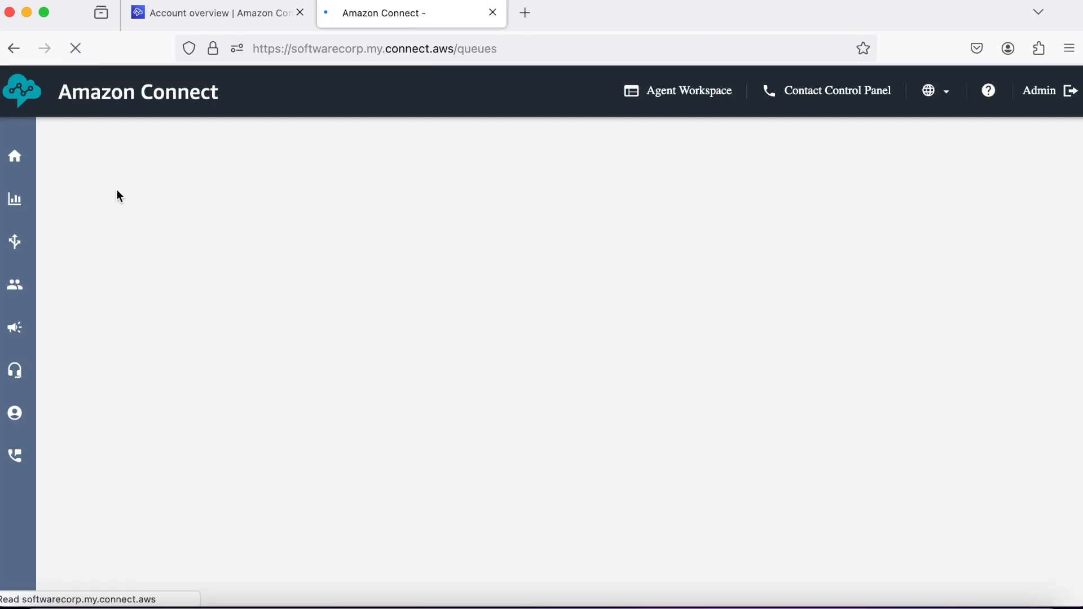
Open a new Add routing profile form from the Routing profiles list.
mouse_move(20, 283)
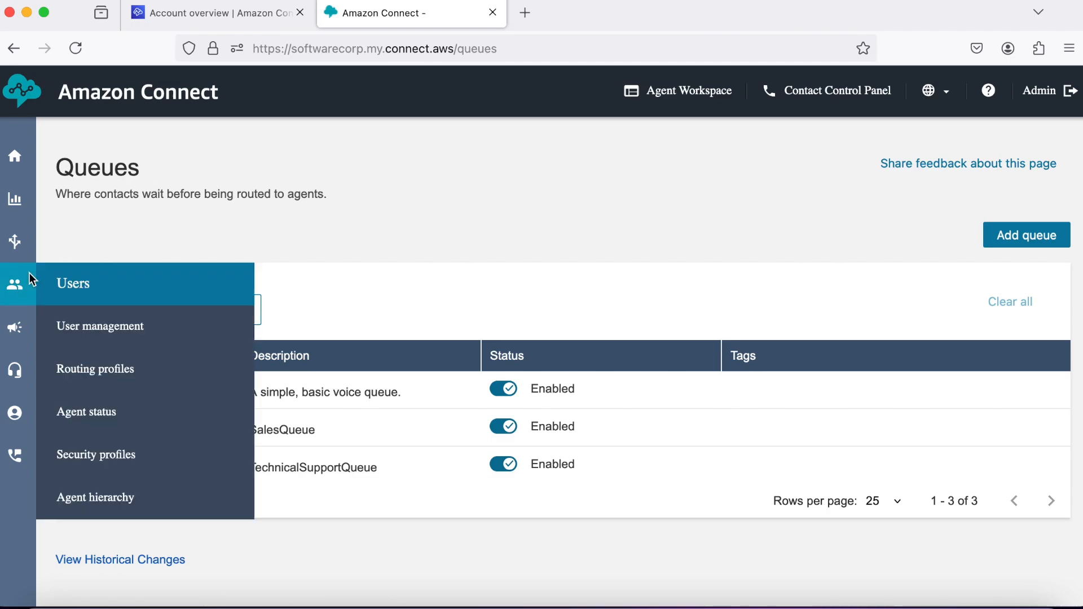
click(99, 370)
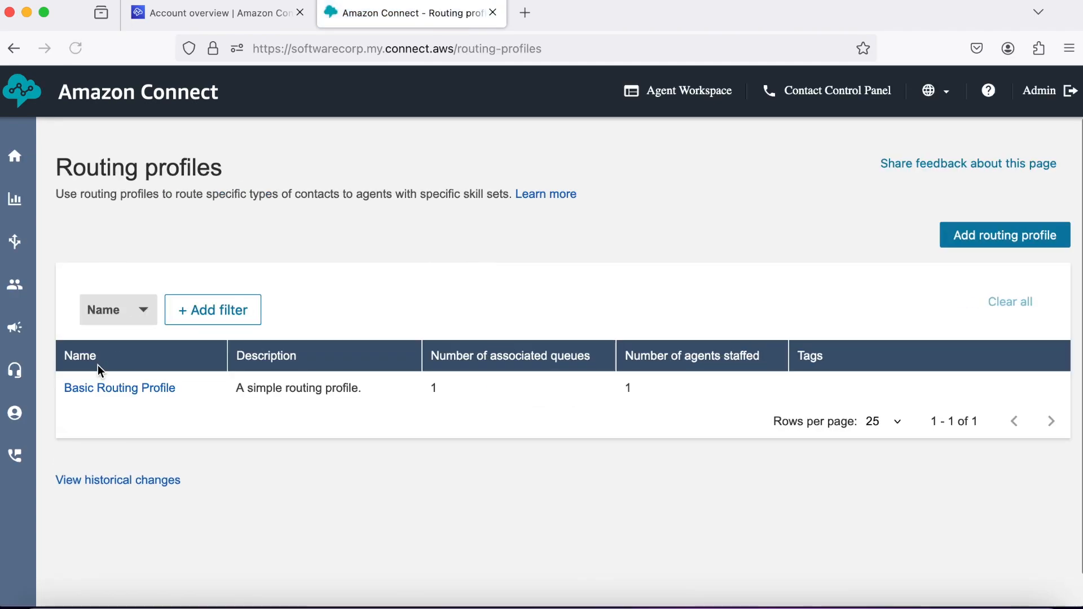
click(970, 237)
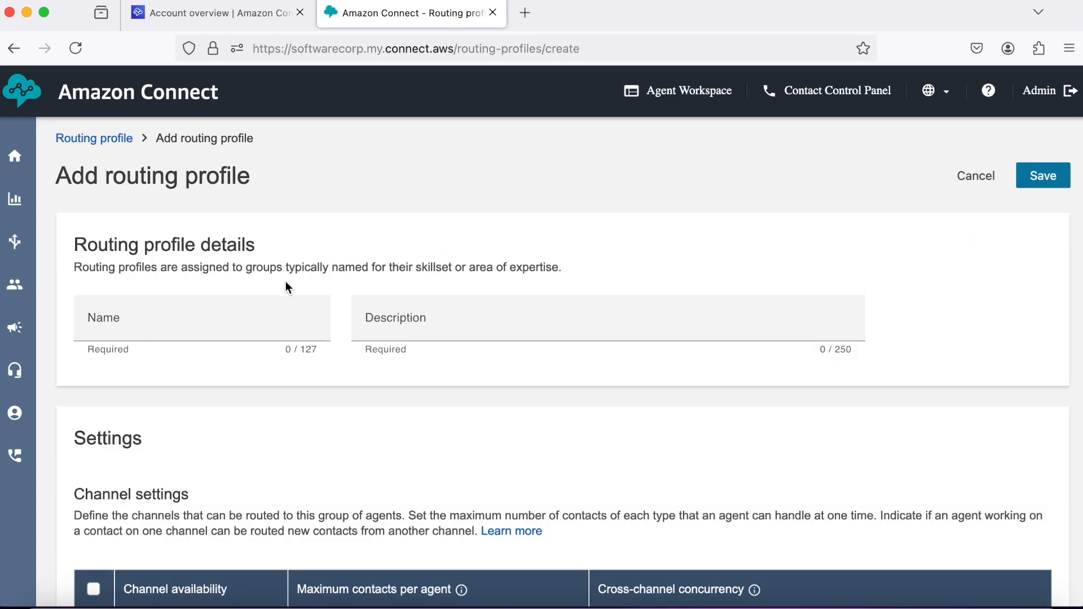
Enter SalesRoutingProfile as the profile name and copy it.
click(234, 319)
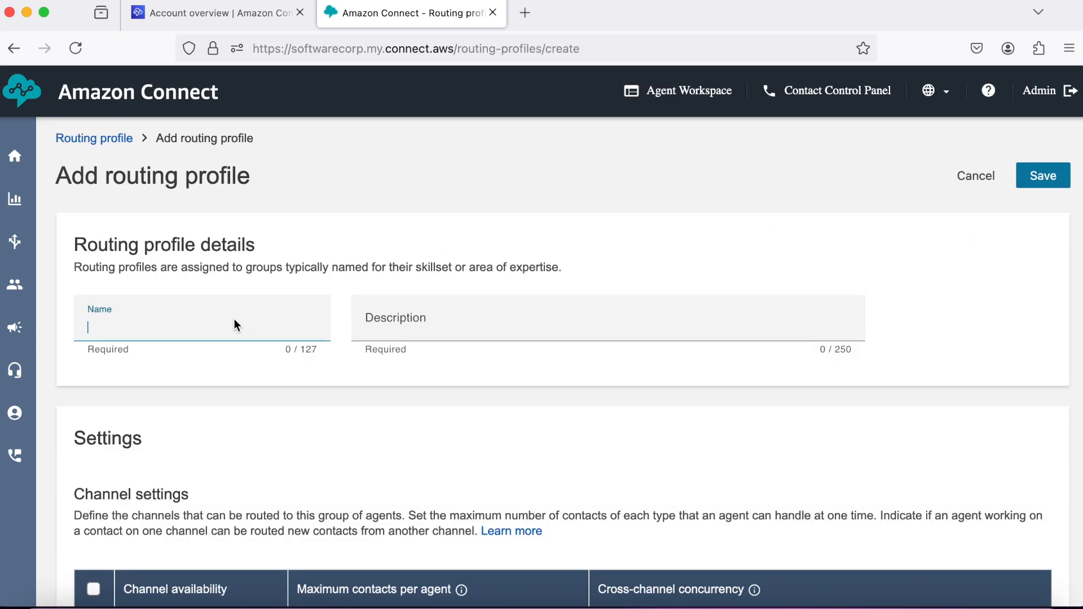
text(SalesRoutingProfile)
double_click(166, 332)
right_click(166, 331)
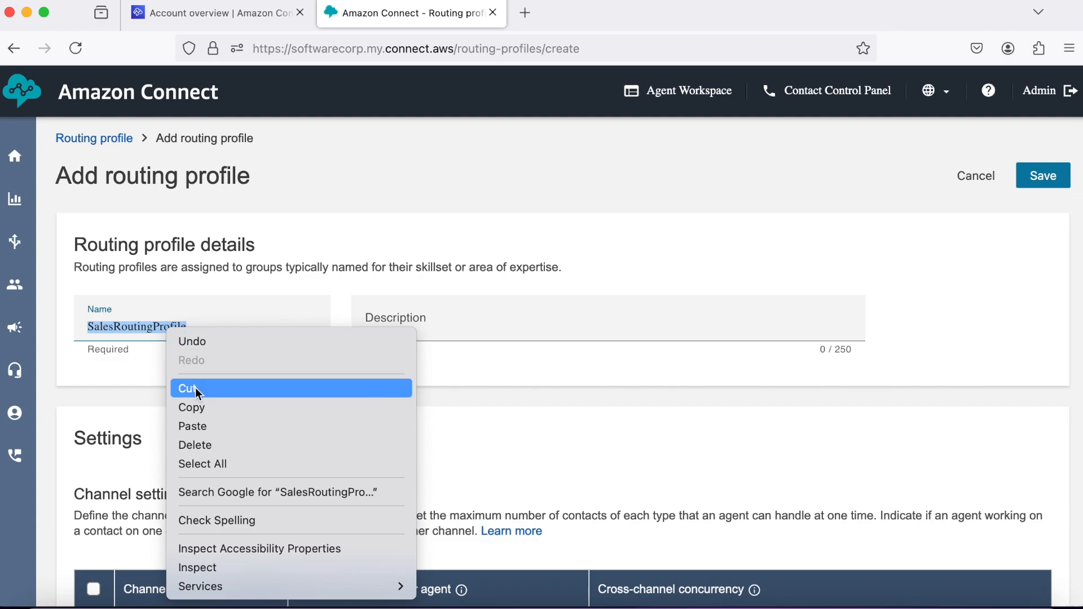
click(199, 407)
Paste SalesRoutingProfile as the description and enable the Voice channel.
click(363, 329)
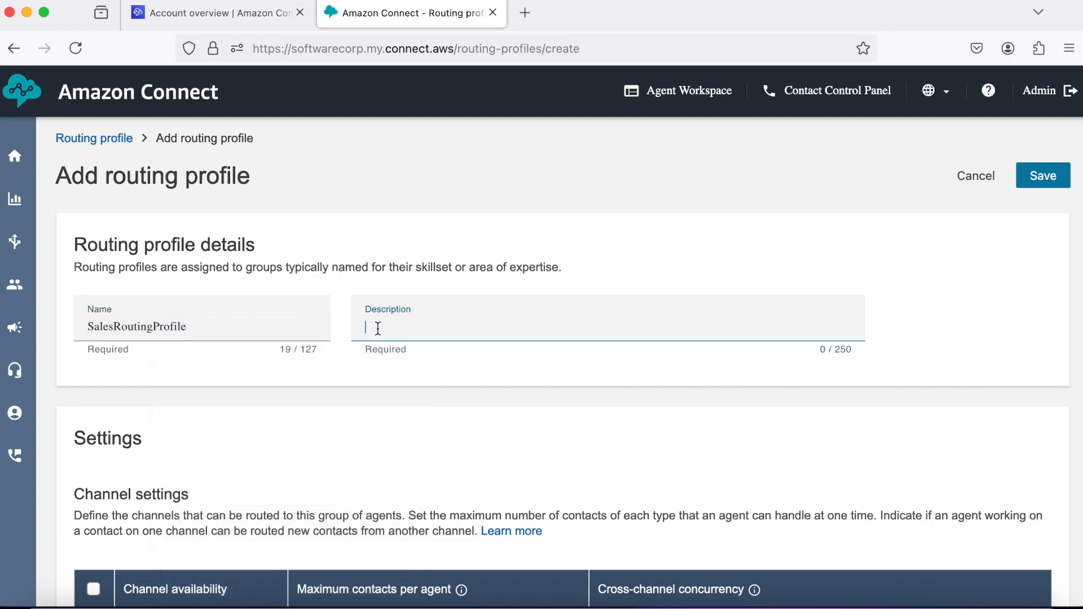
right_click(378, 329)
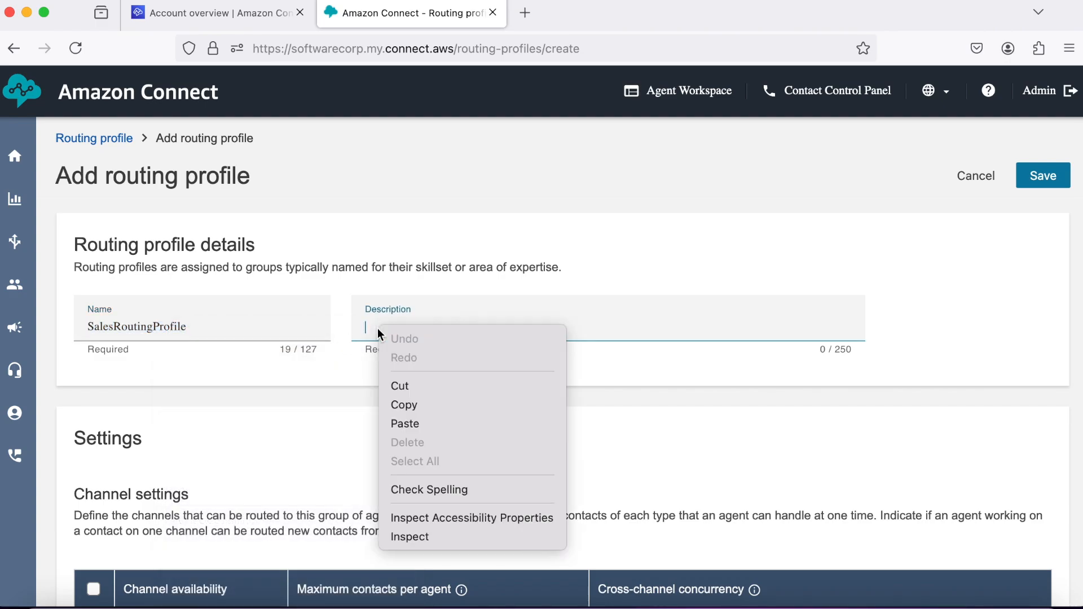
click(405, 424)
scroll(302, 392, down, 1)
scroll(303, 393, down, 5)
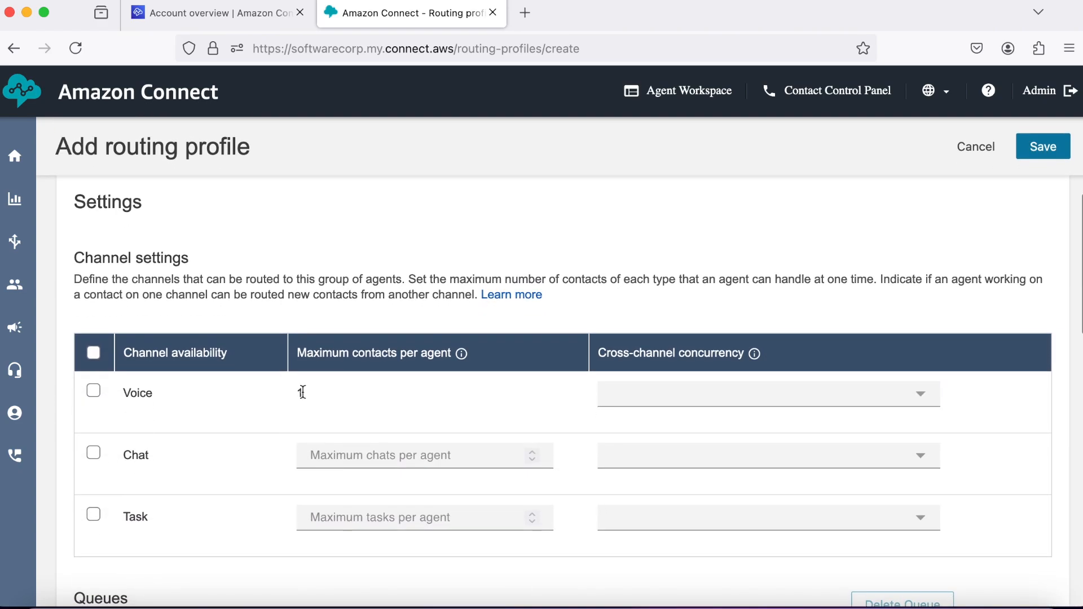
click(94, 393)
Assign SalesQueue as the profile's queue and default outbound queue, save, and refresh the list.
scroll(267, 411, down, 4)
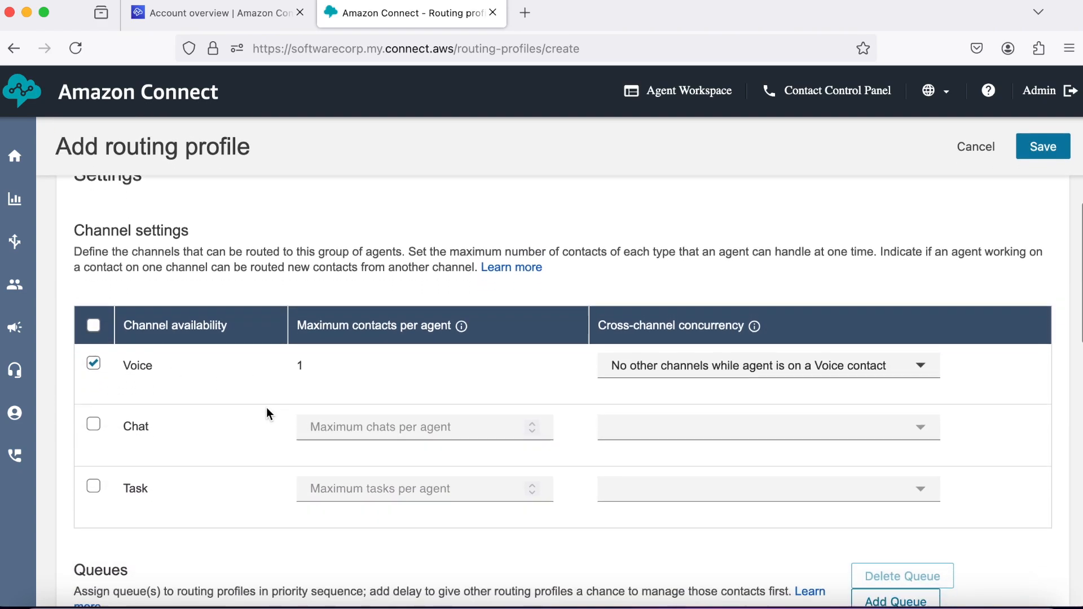
scroll(266, 407, down, 3)
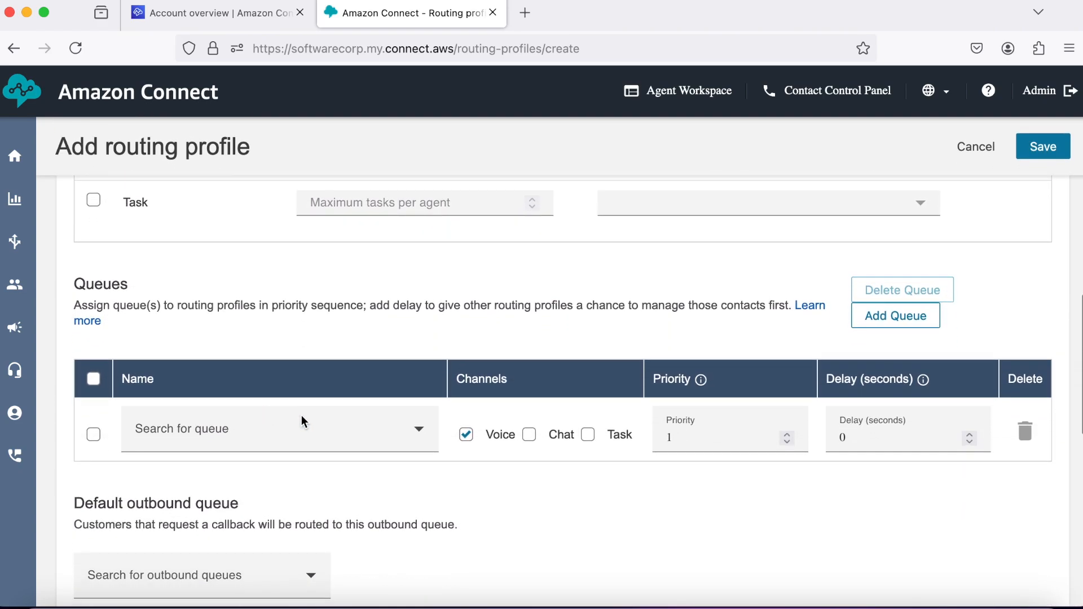
click(366, 433)
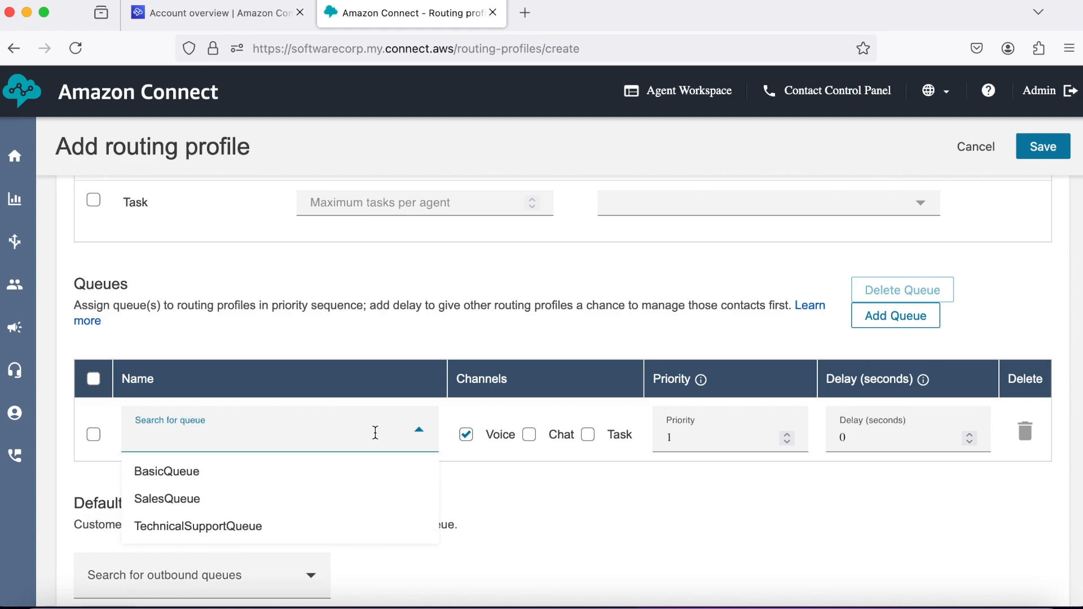
click(255, 499)
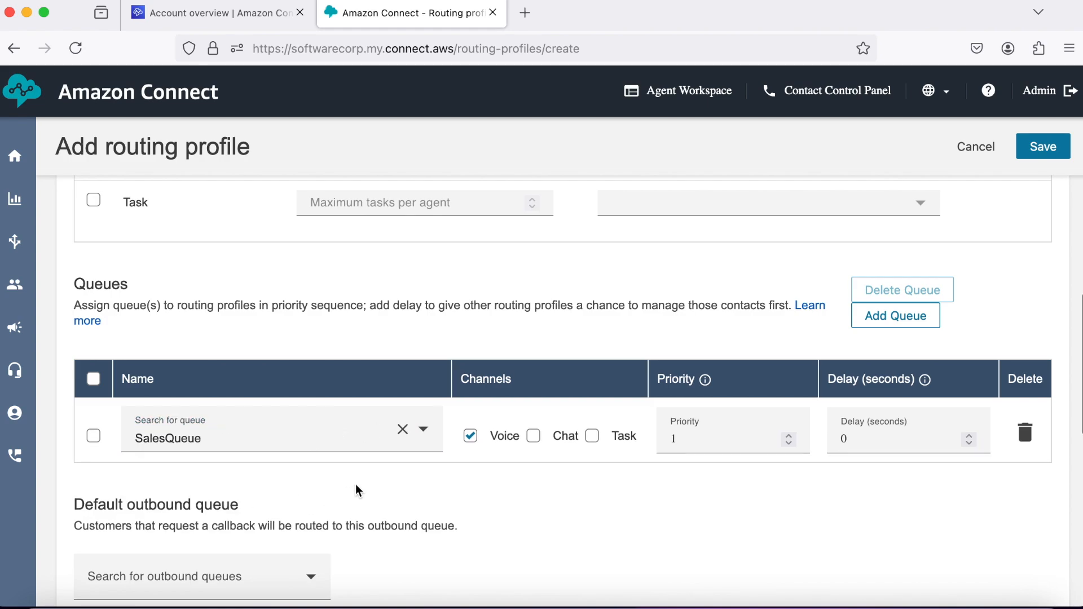
scroll(356, 487, down, 2)
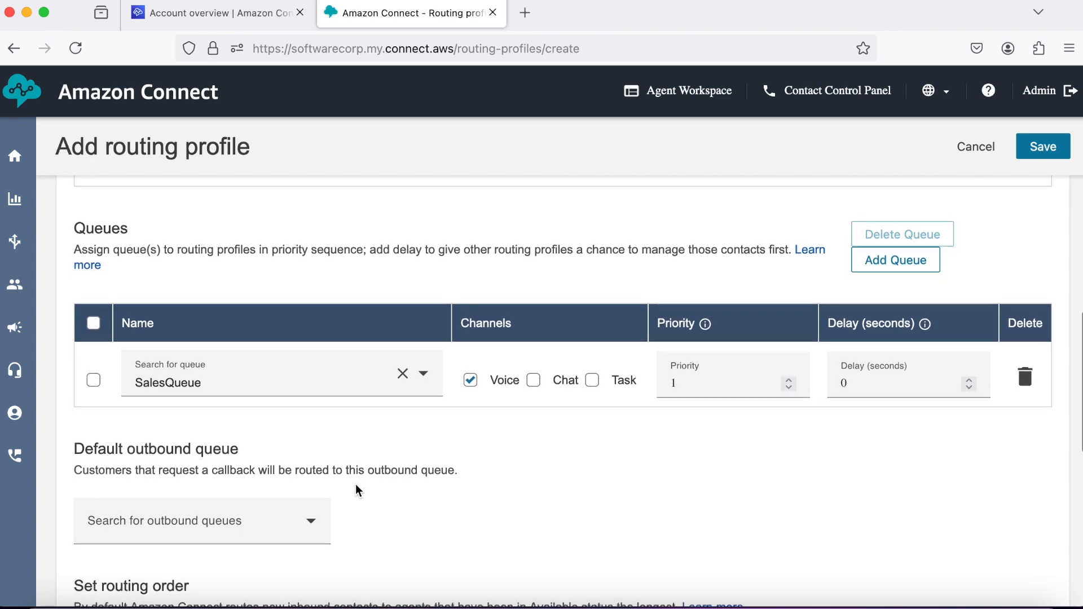
scroll(355, 484, down, 1)
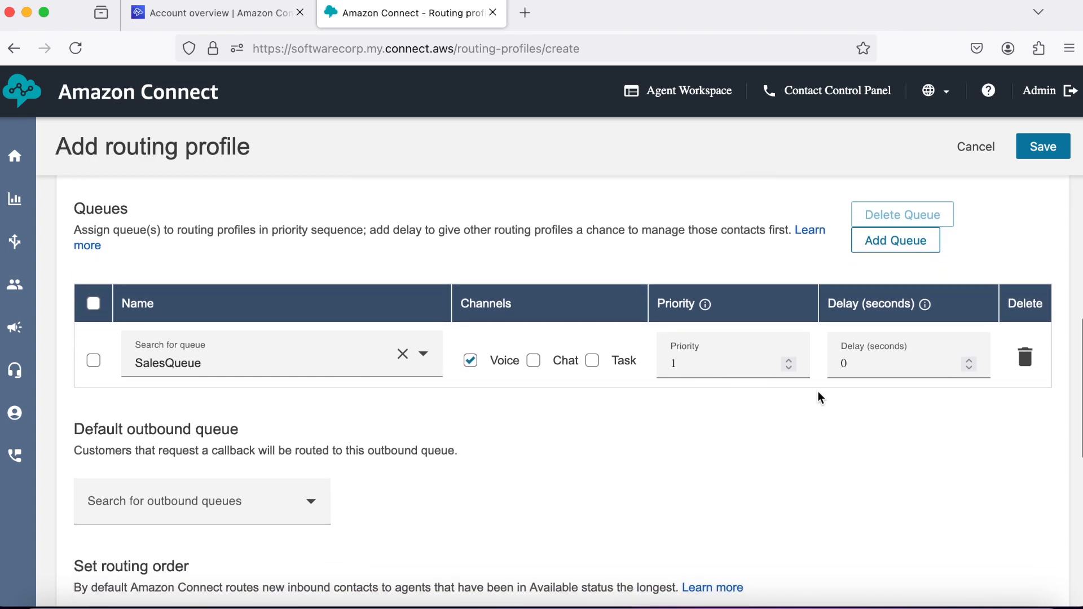
click(303, 503)
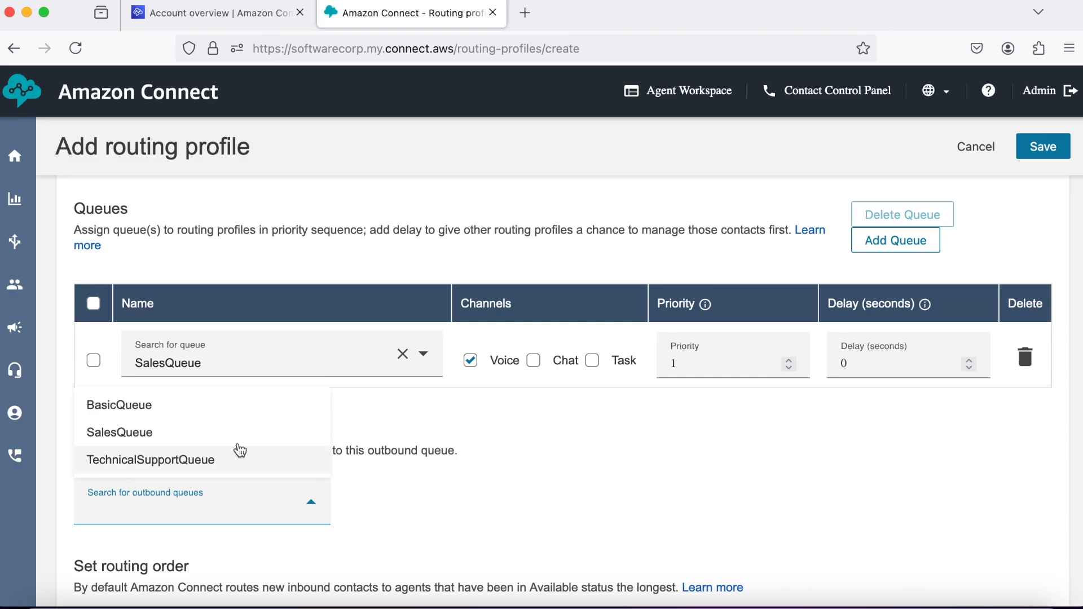
click(235, 435)
scroll(442, 448, down, 10)
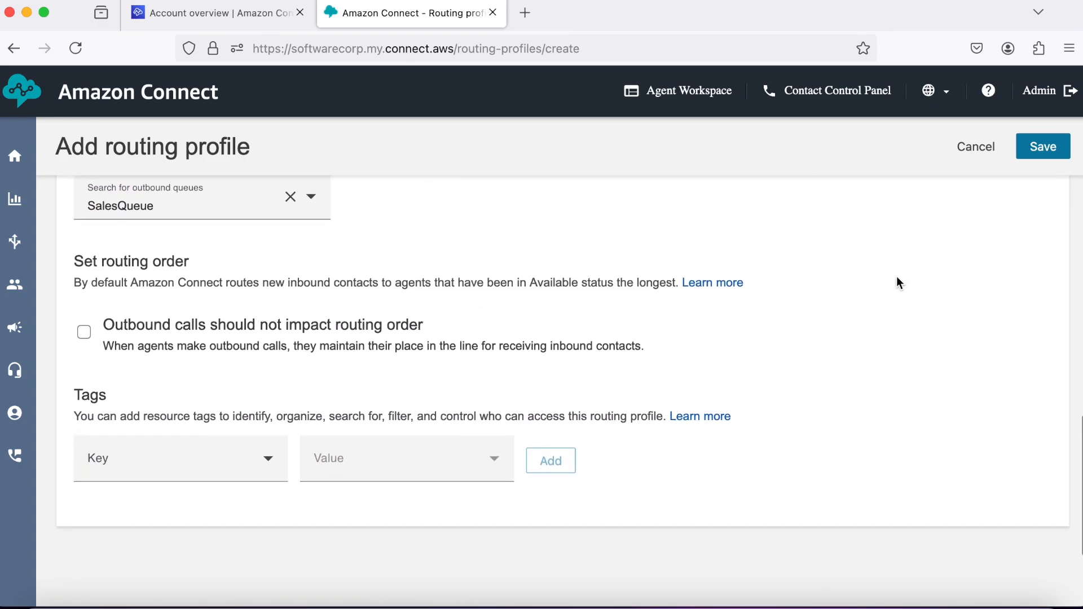
click(1046, 151)
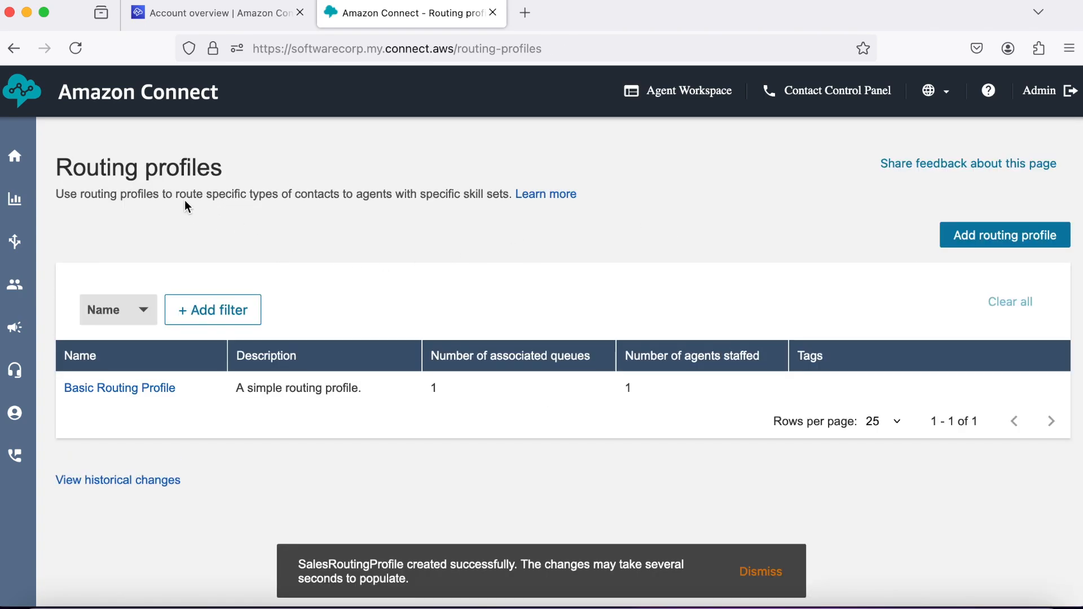
click(79, 53)
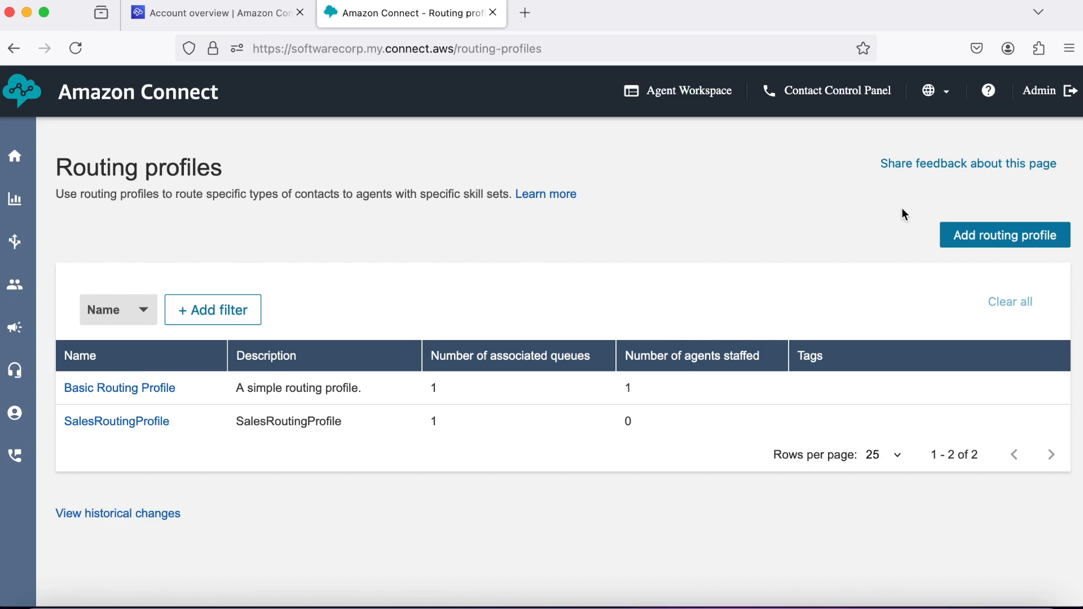
Start another routing profile named TechnicalRoutingProfile and copy the name for its description.
click(957, 244)
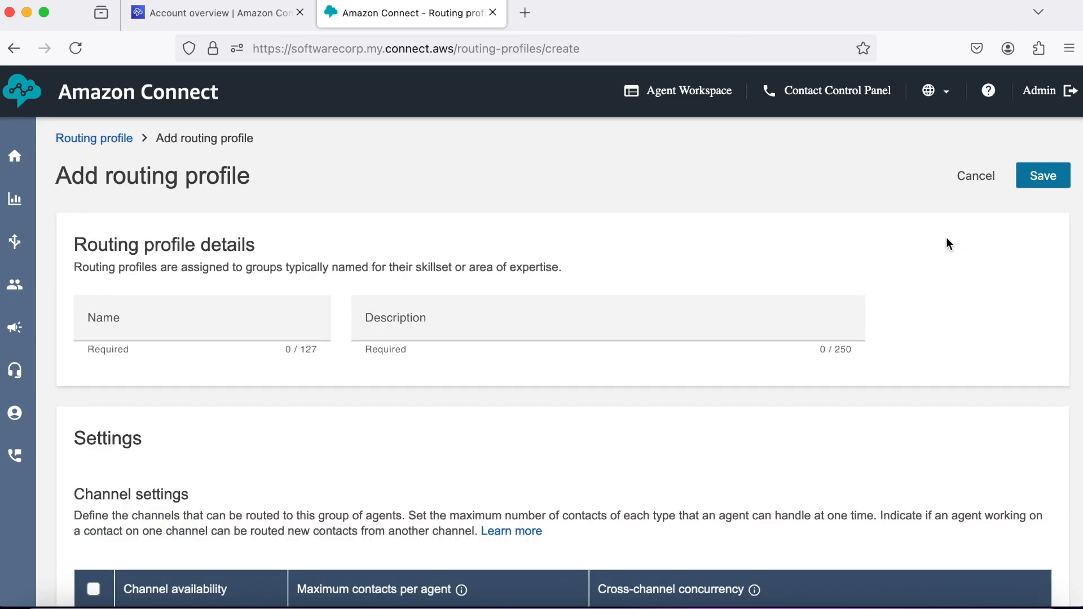
click(248, 329)
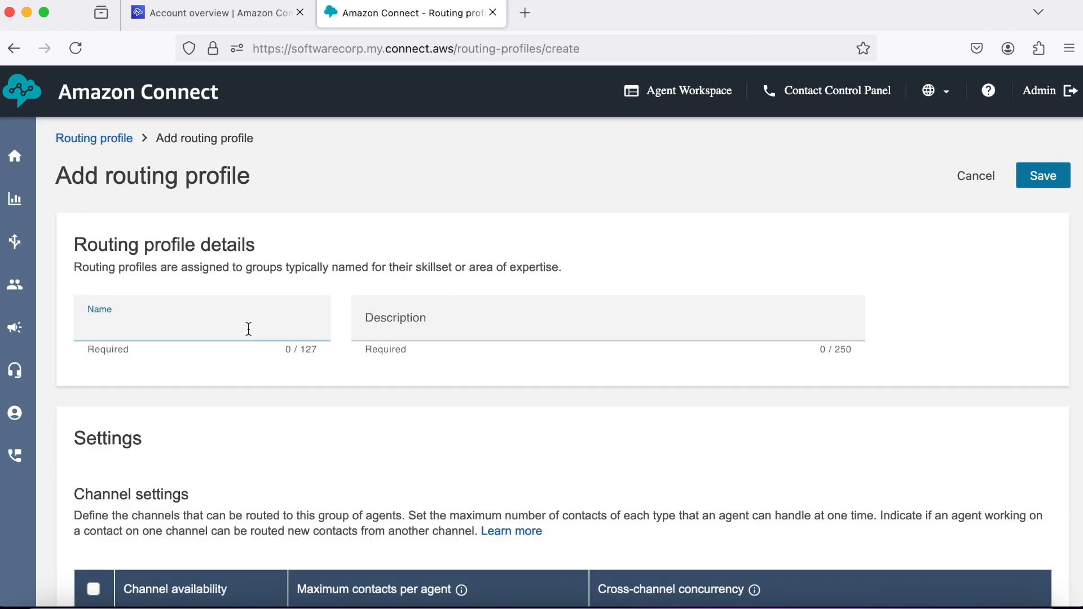
text(TechnicalRoutingProfile)
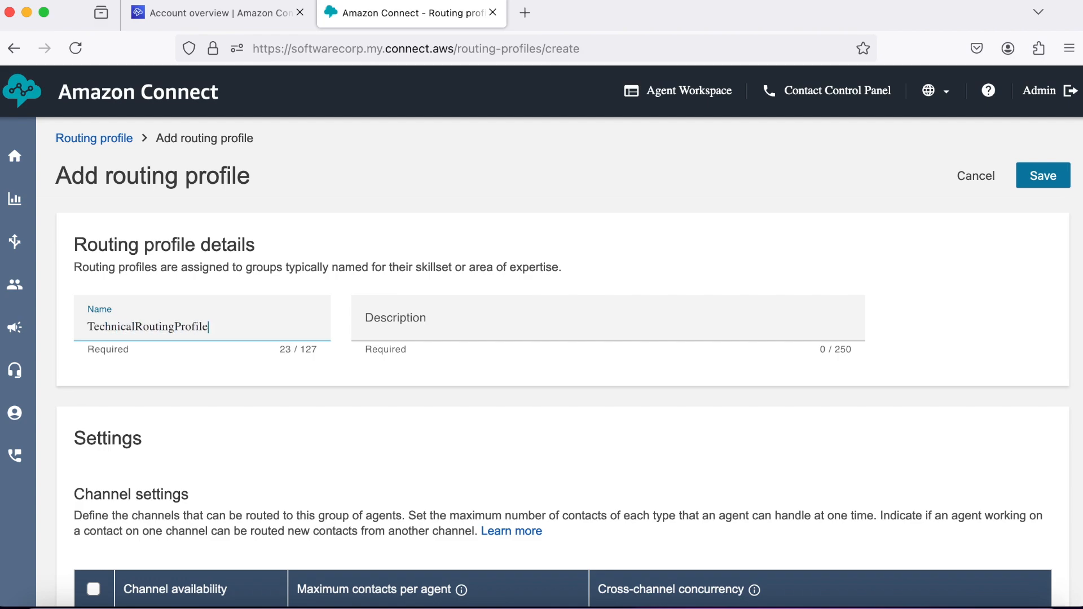
double_click(169, 328)
right_click(169, 327)
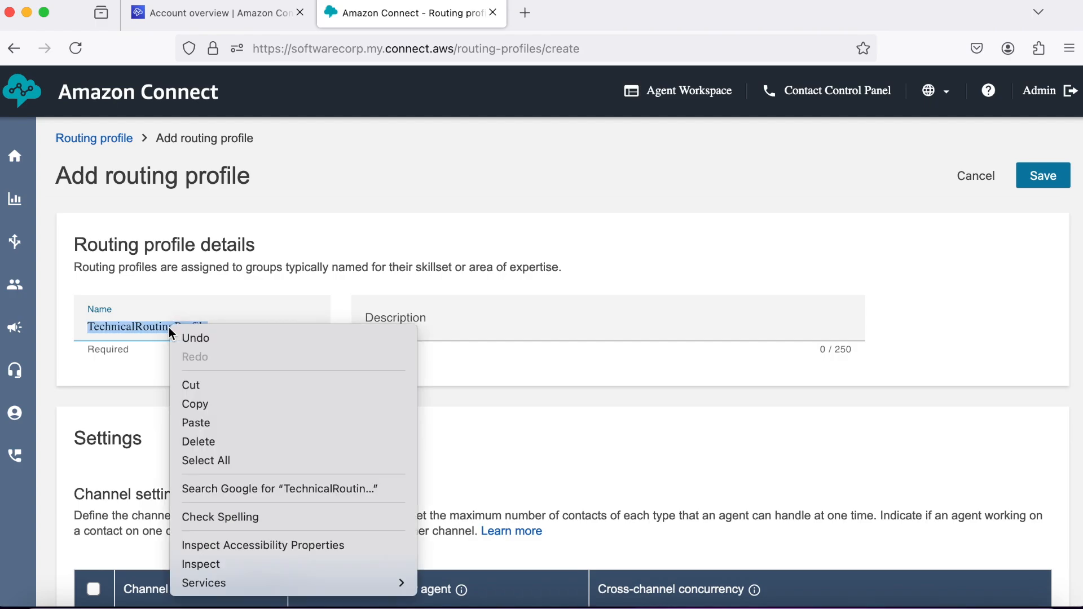
click(205, 402)
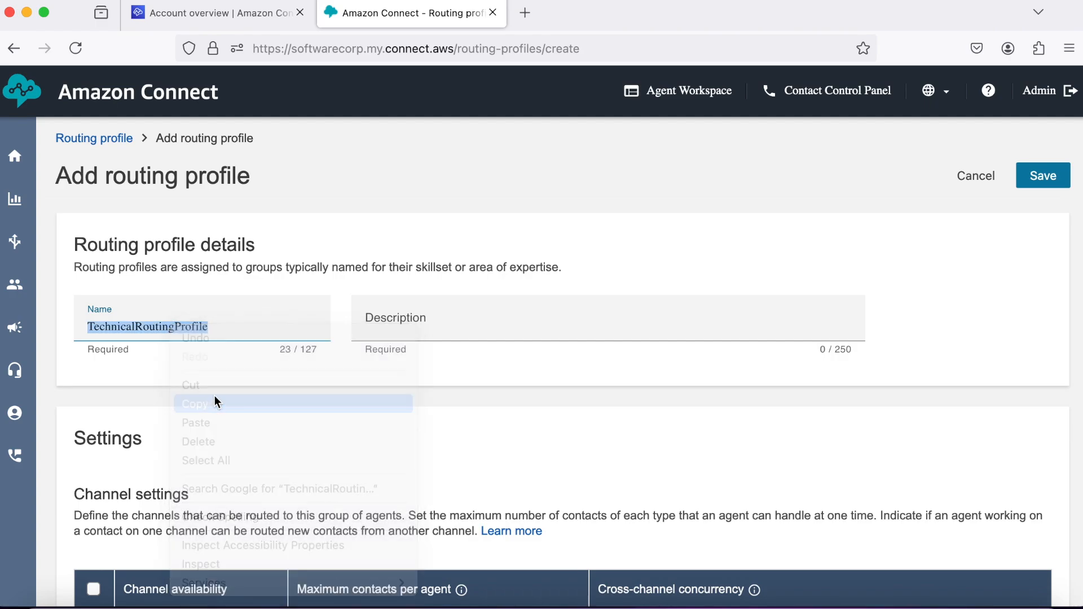
click(387, 333)
right_click(388, 334)
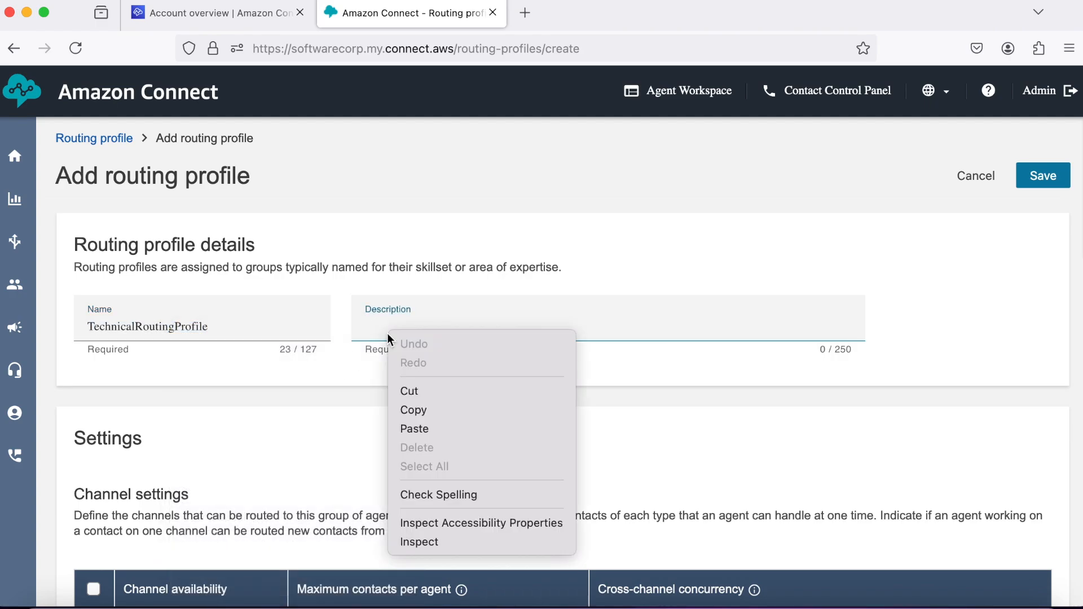
Paste TechnicalRoutingProfile as the description and enable the Voice channel.
click(424, 429)
scroll(290, 429, down, 5)
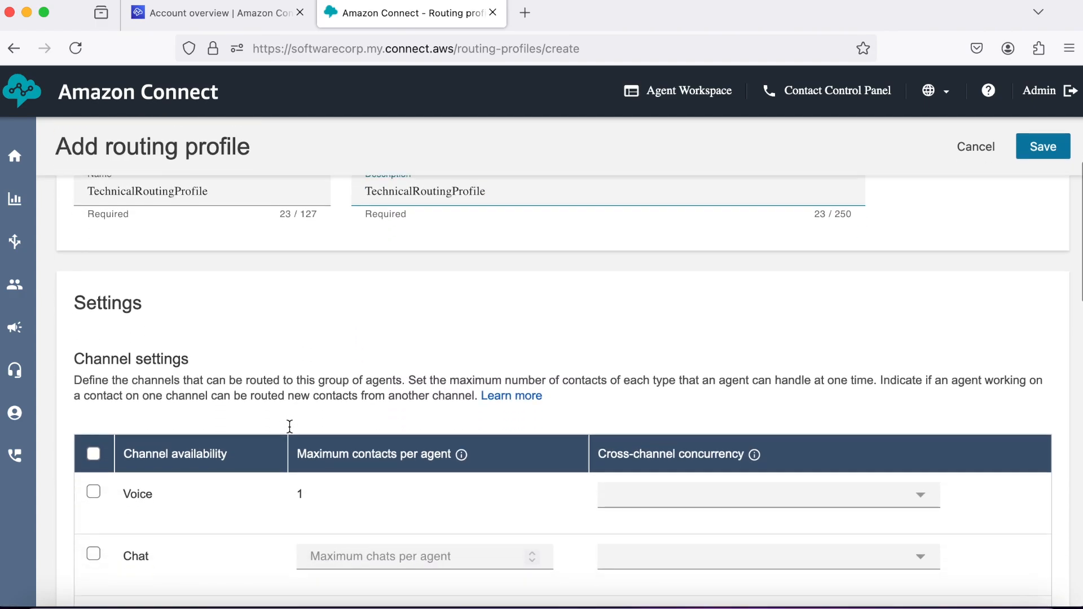
click(94, 401)
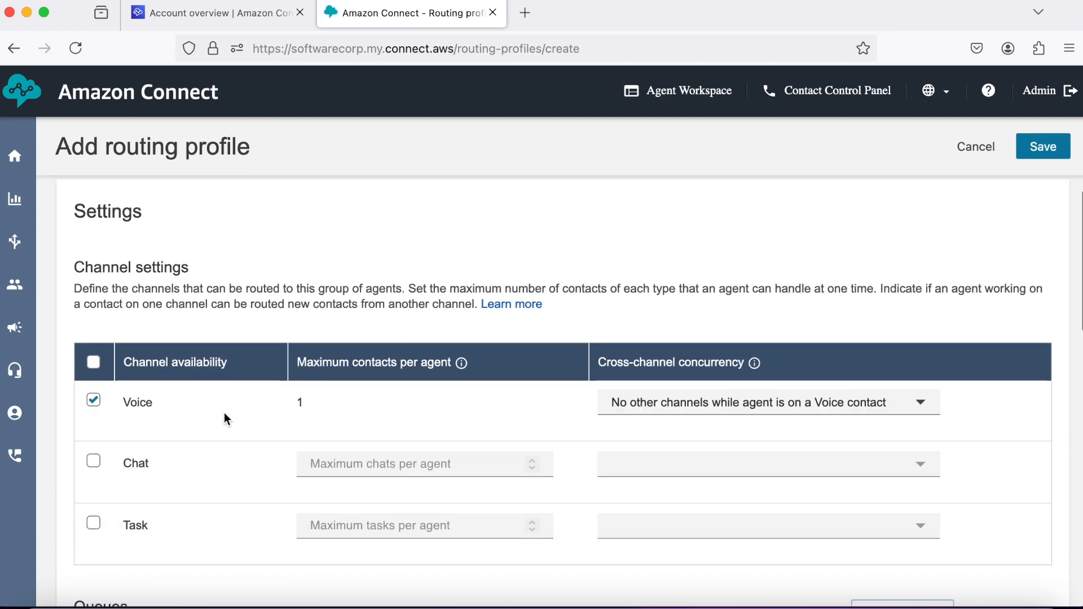
scroll(224, 418, down, 2)
scroll(224, 414, down, 4)
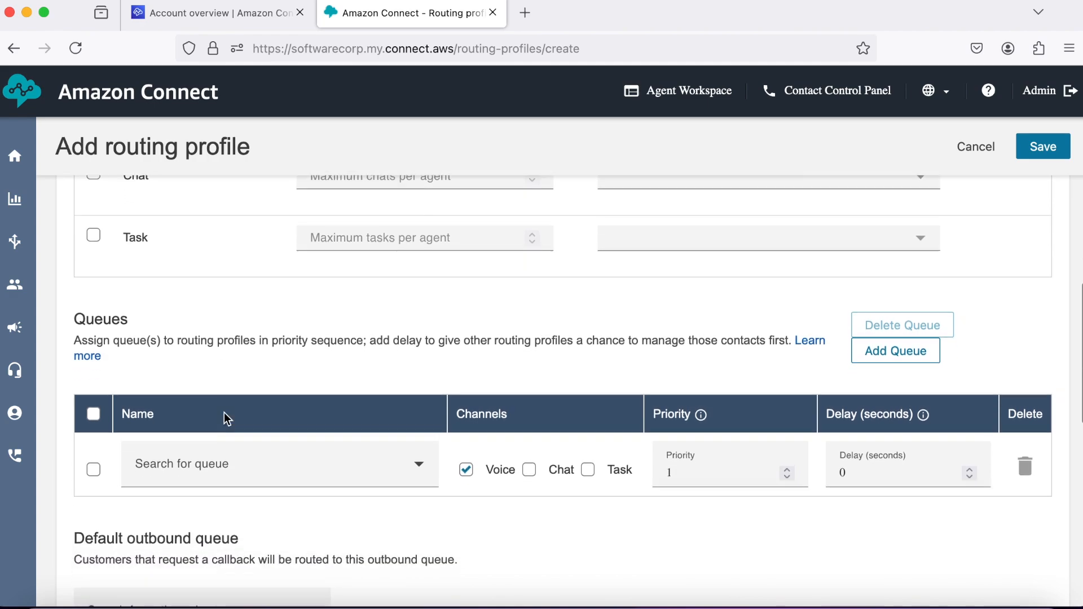
Assign TechnicalSupportQueue as queue and default outbound queue, save, and refresh the list.
click(405, 443)
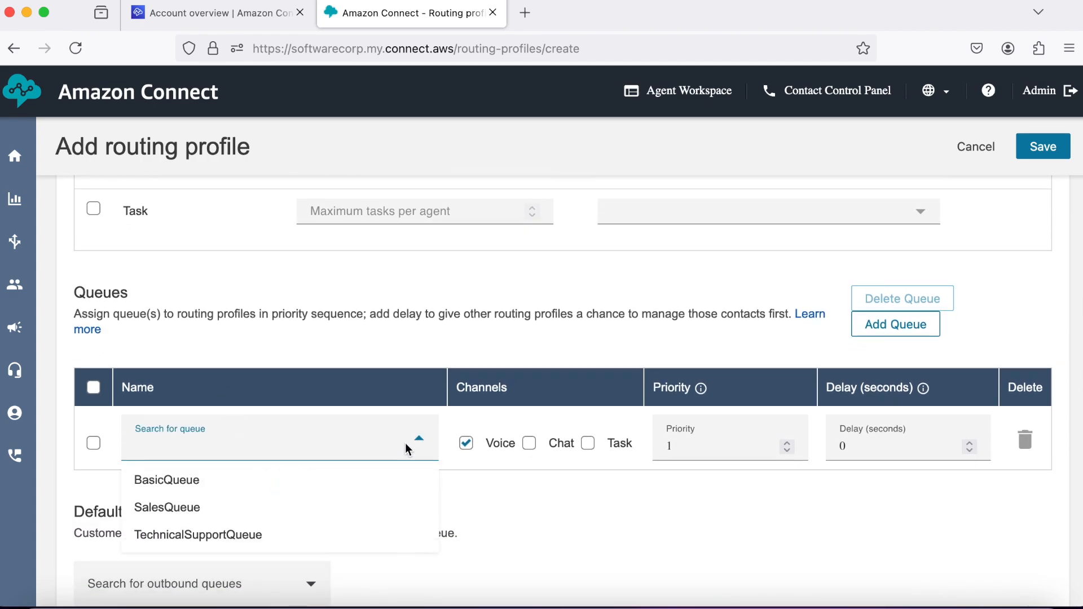
click(306, 534)
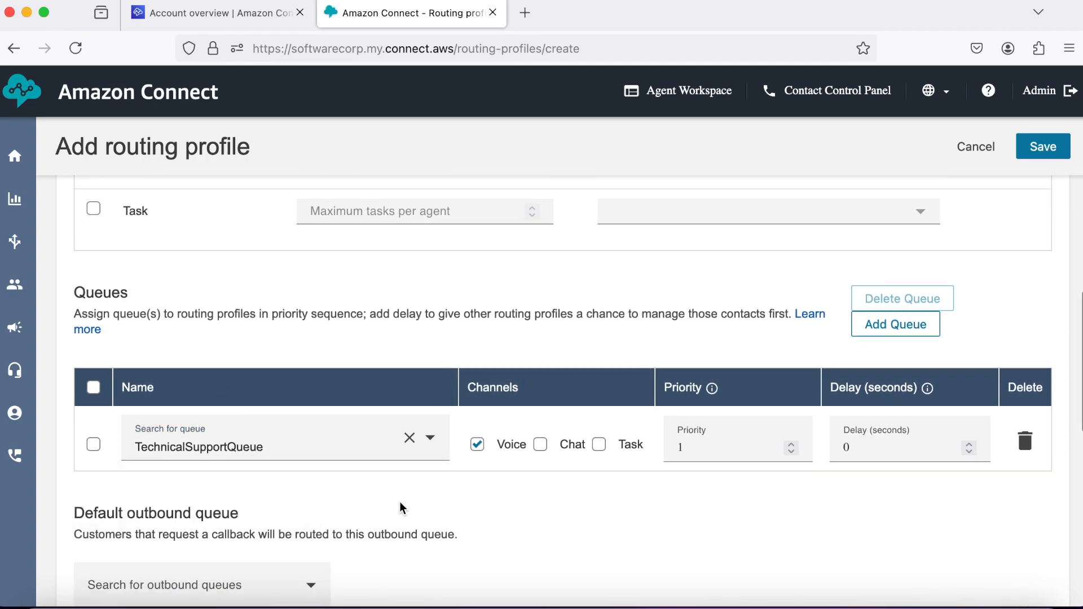
scroll(421, 485, down, 3)
click(312, 448)
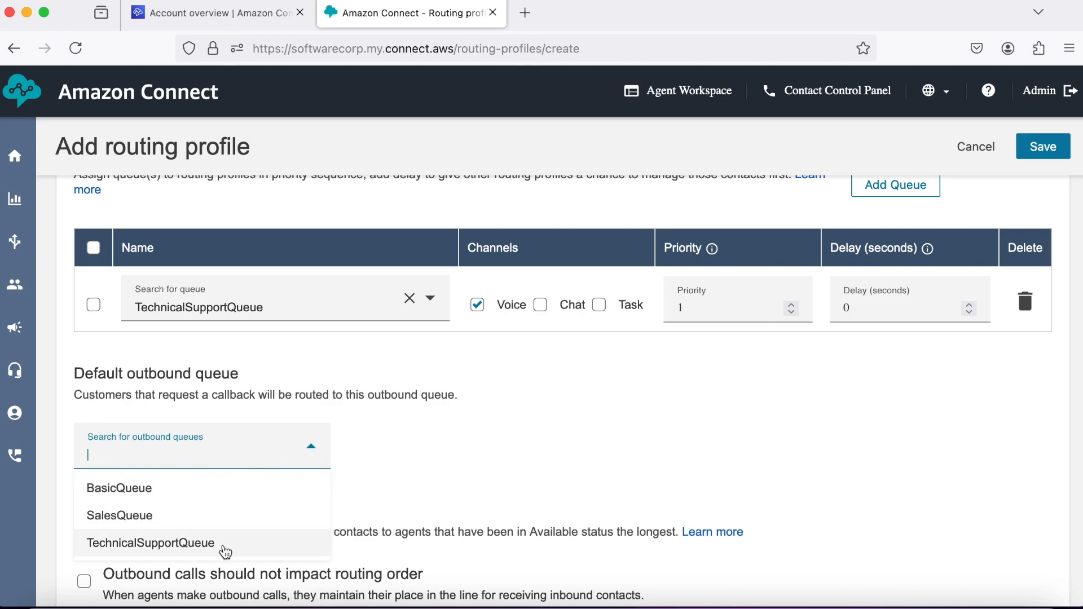
click(225, 549)
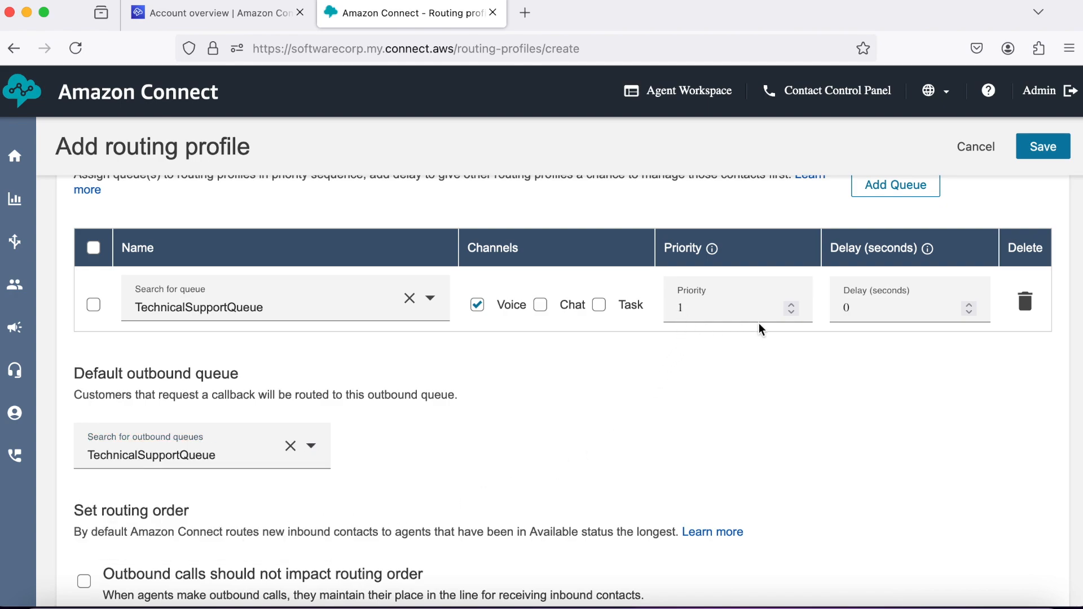
click(1047, 158)
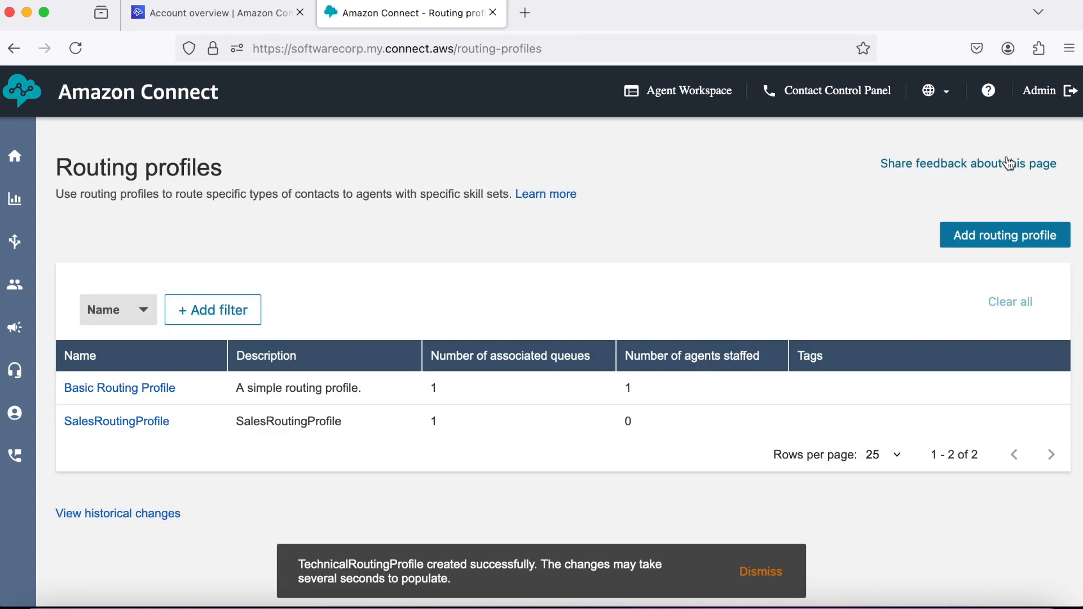
click(76, 48)
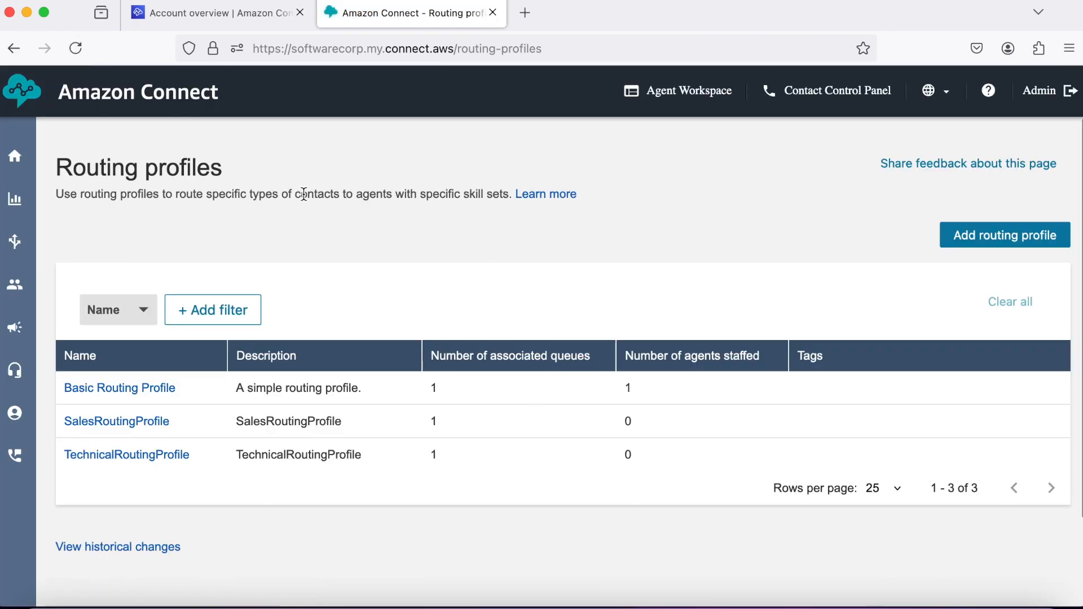
mouse_move(18, 280)
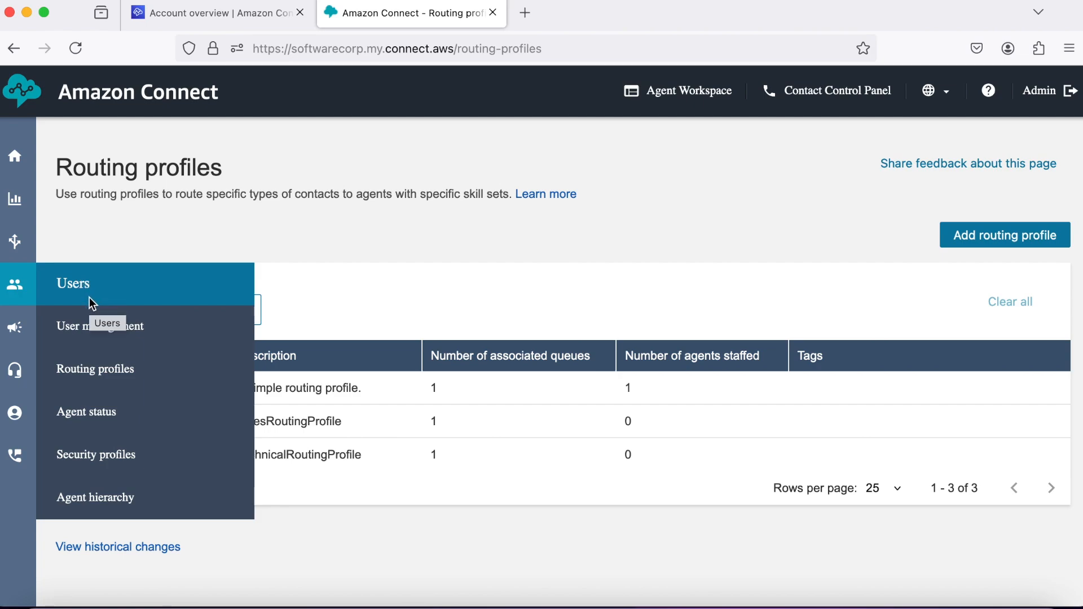
Open a new Add user form and enter the user's first and last name.
click(107, 333)
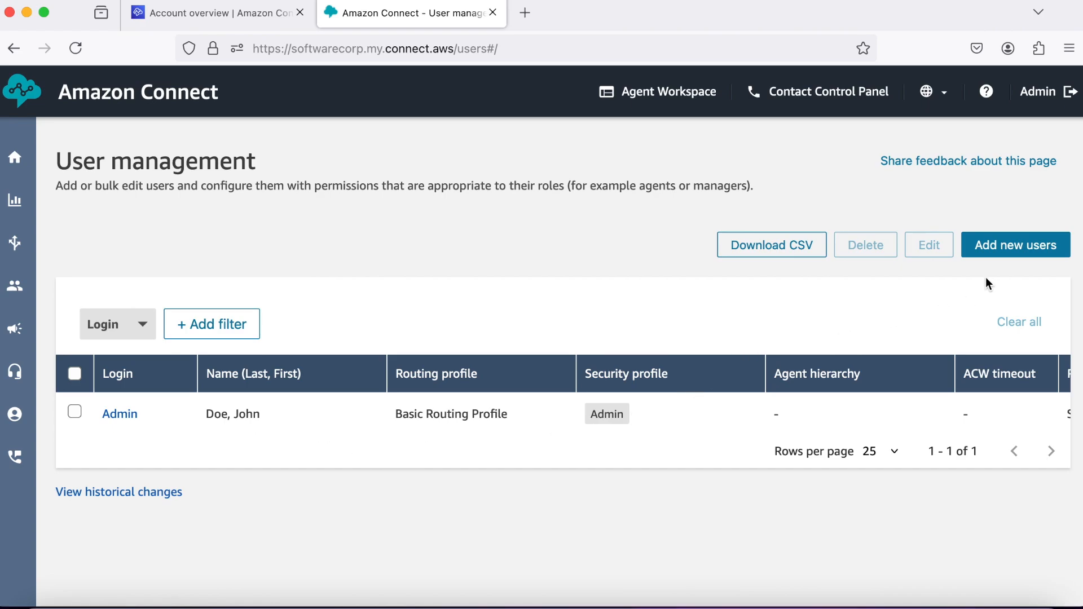
click(1010, 248)
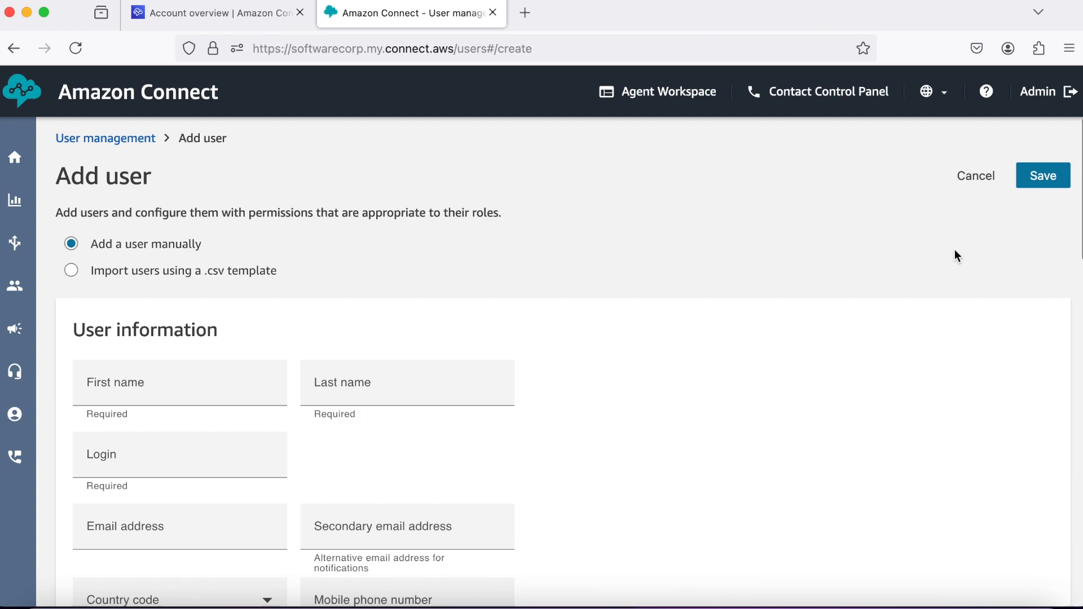
scroll(521, 280, down, 2)
scroll(520, 281, up, 3)
click(201, 389)
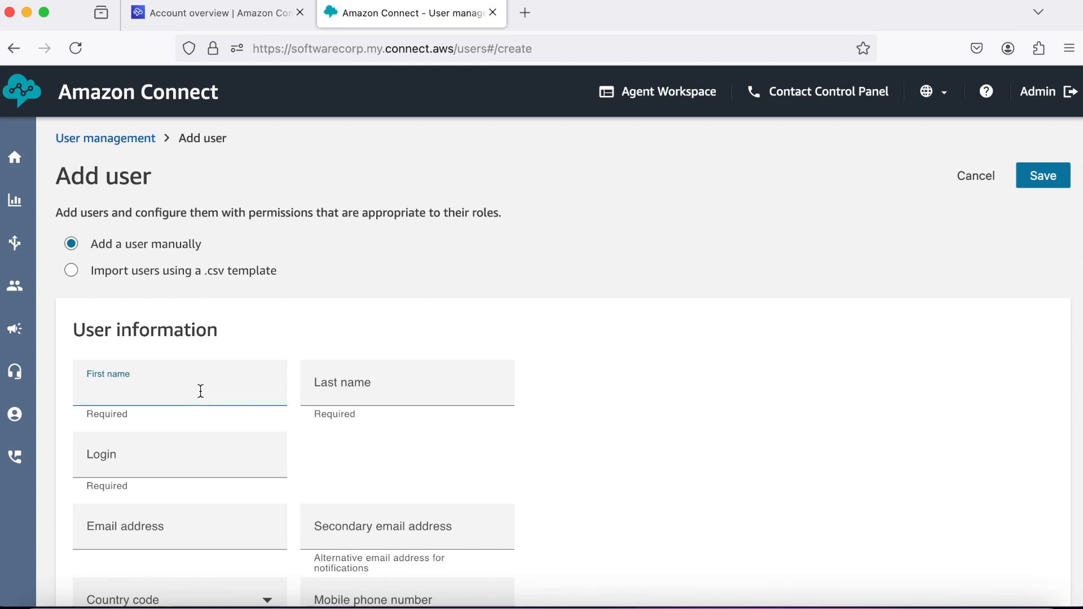
click(335, 386)
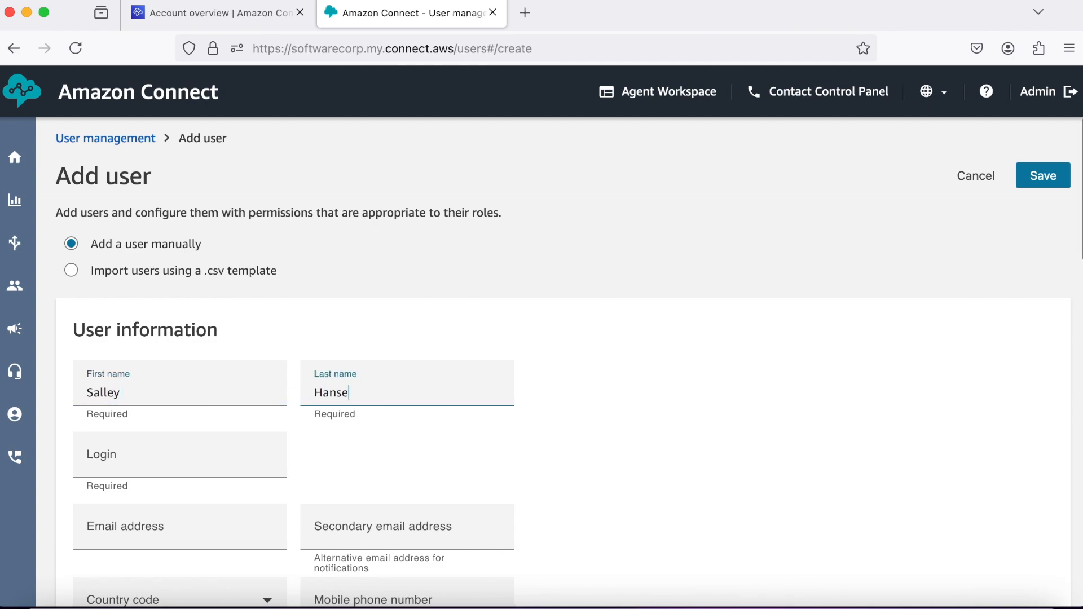
Enter the user's login and e-mail address.
scroll(361, 448, down, 2)
click(208, 404)
text(Sally)
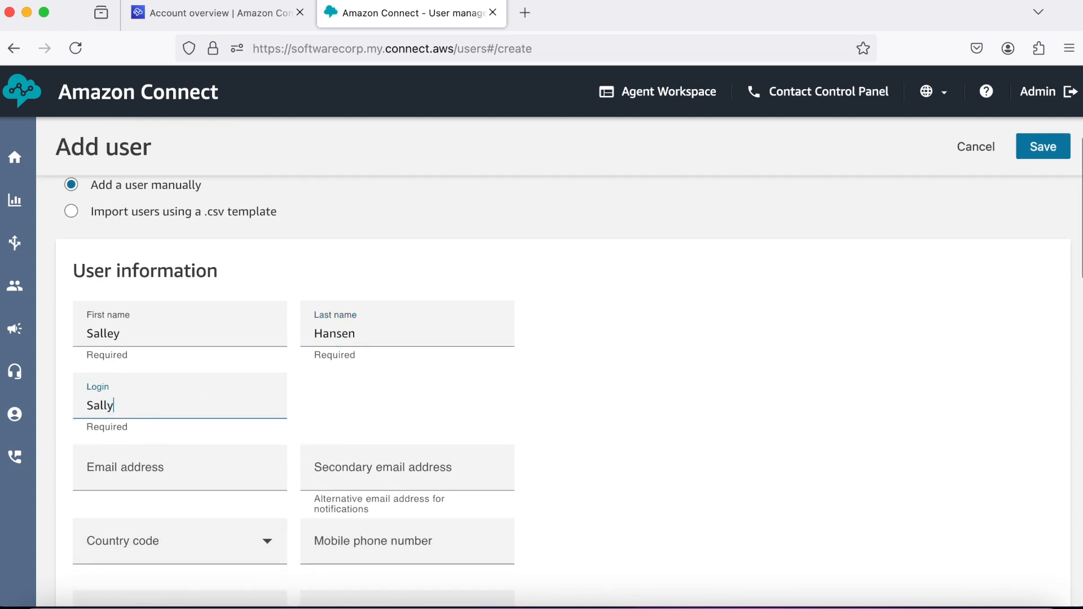
scroll(319, 383, down, 2)
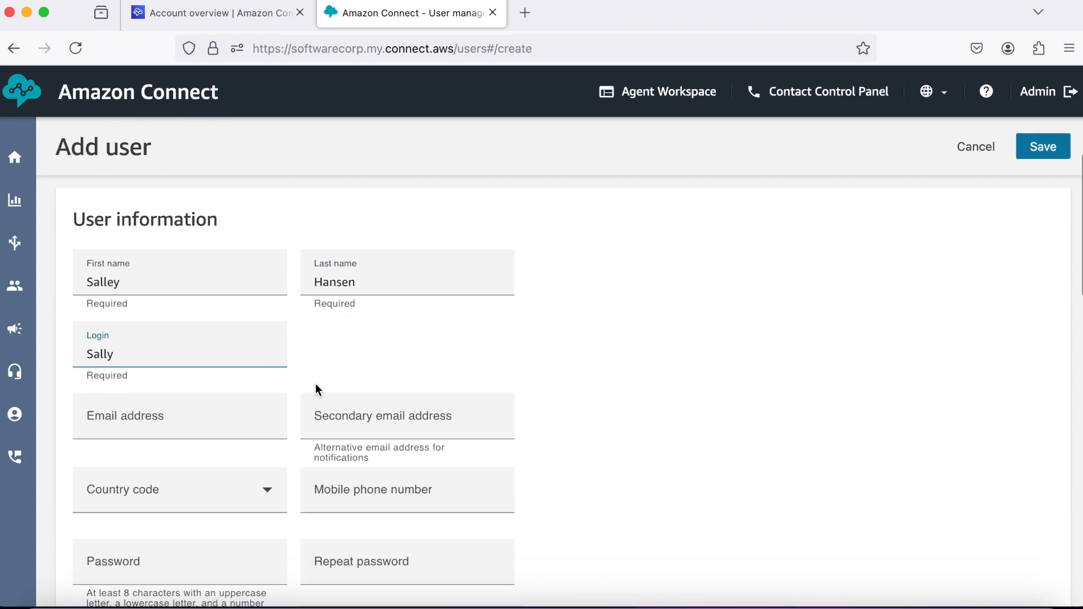
click(146, 418)
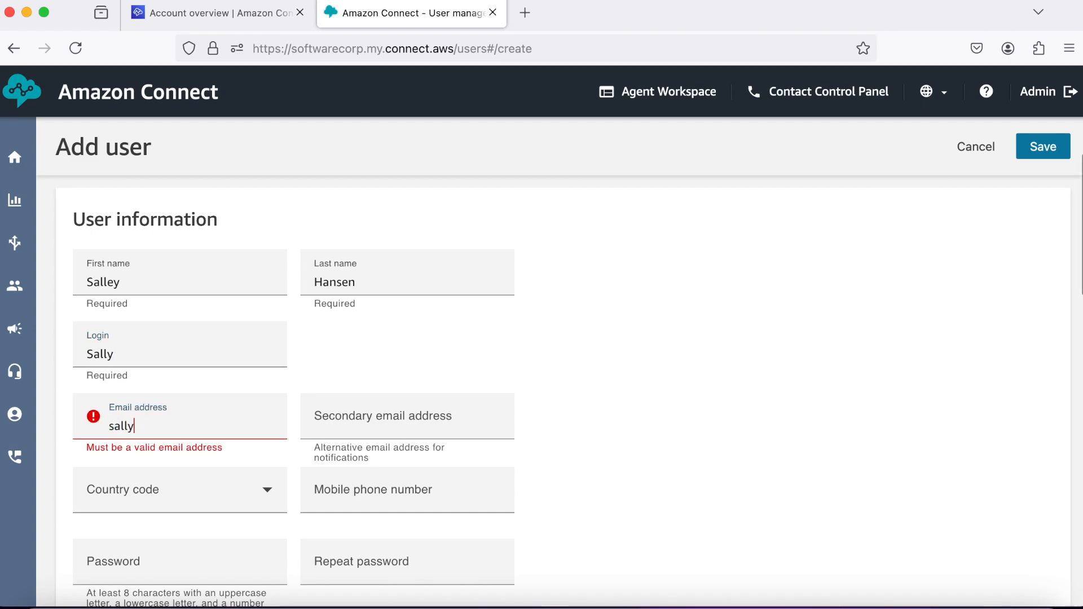
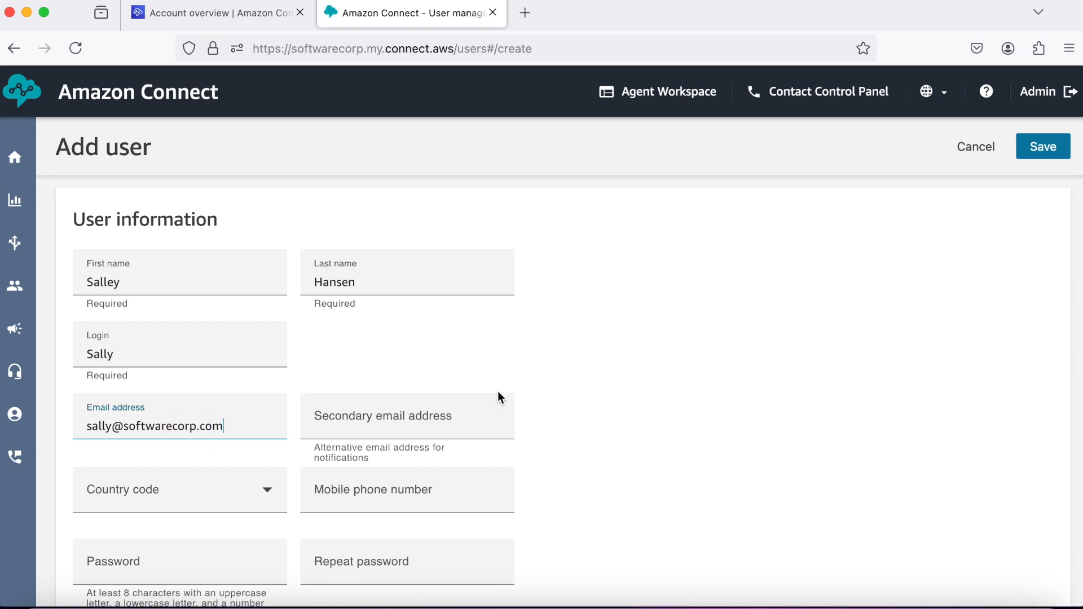
Enter the account password and repeat it in the confirmation field.
scroll(497, 392, down, 3)
scroll(498, 396, down, 2)
click(222, 400)
text(•••)
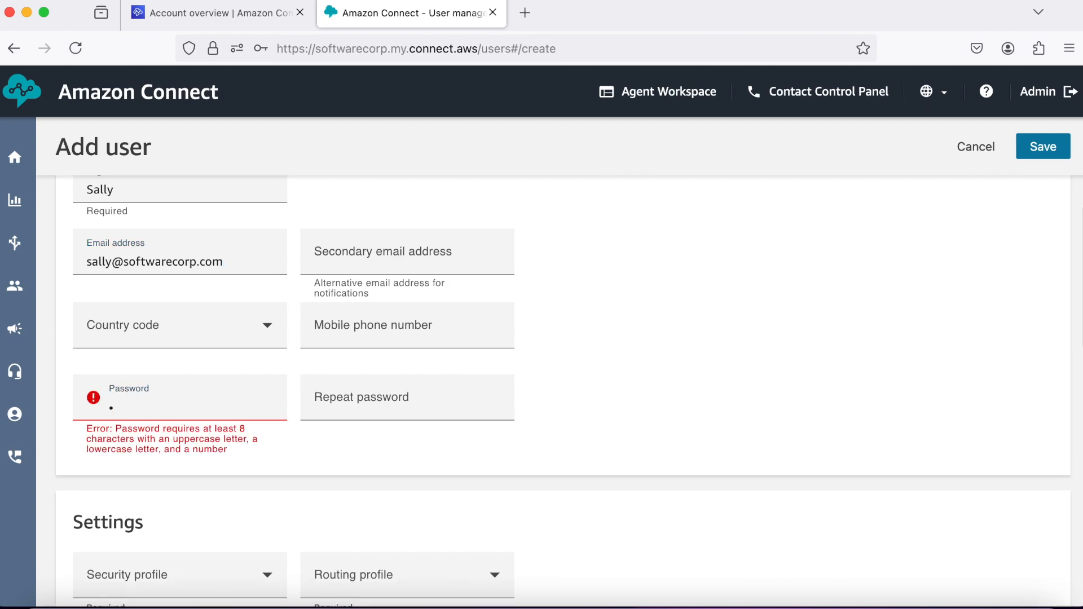
text(•••••)
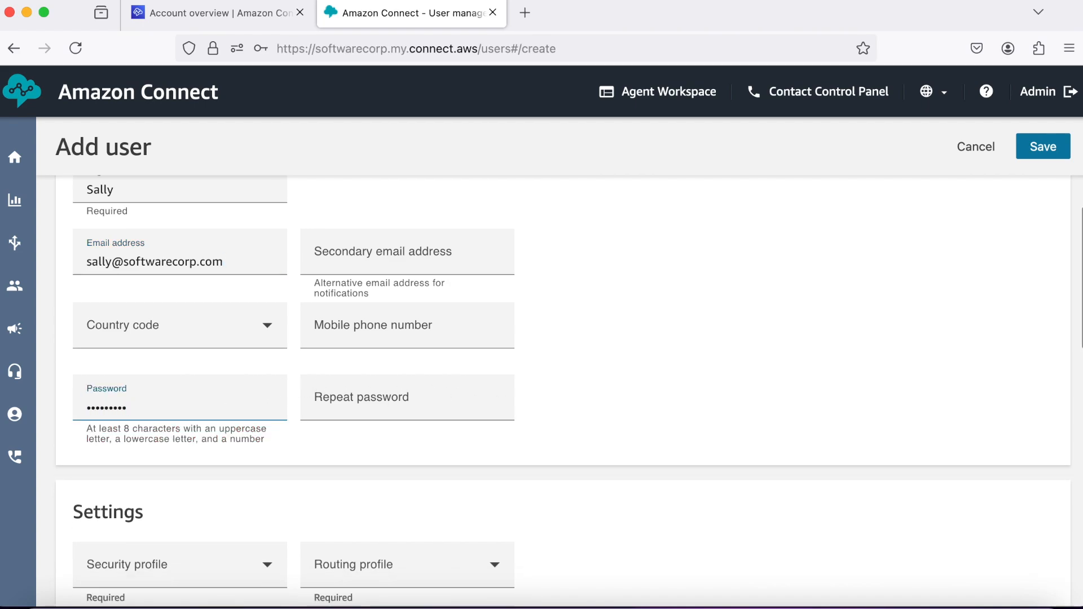
click(344, 397)
text(•••••••••)
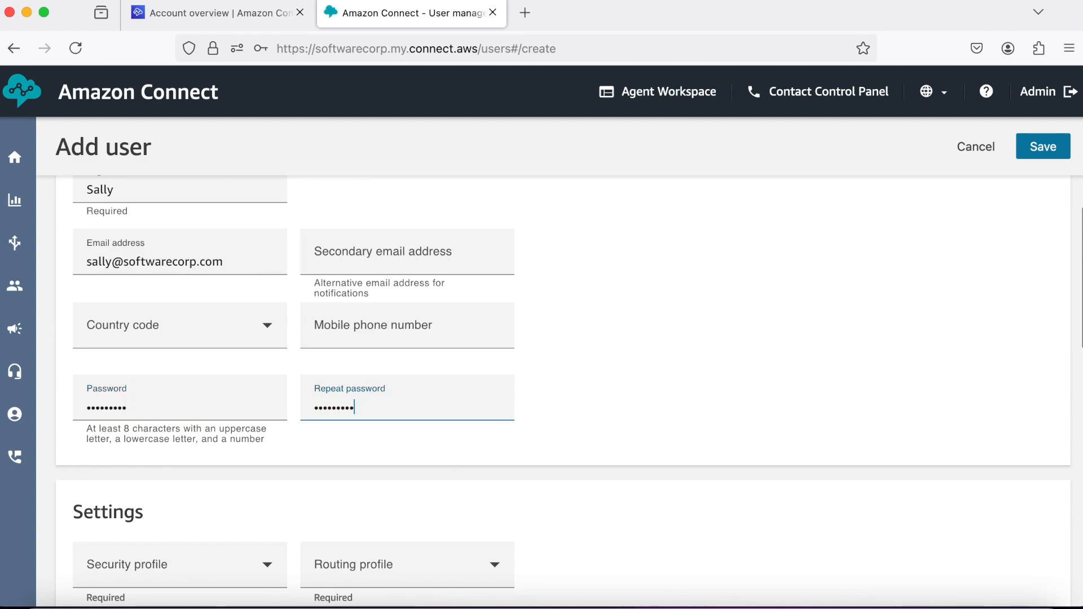
scroll(575, 387, down, 3)
scroll(574, 387, down, 3)
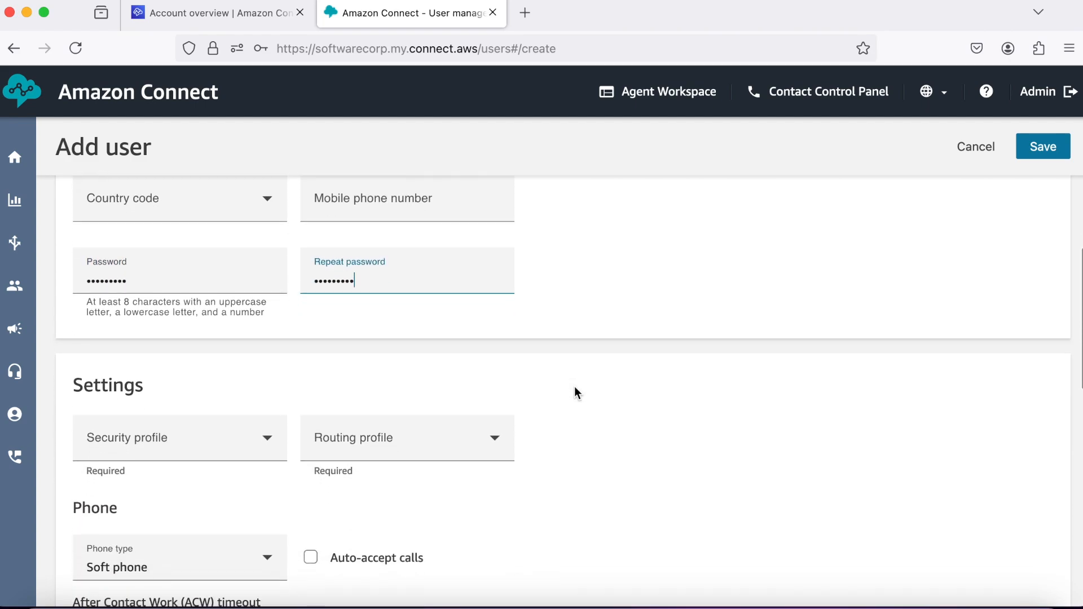
Give the user the Agent security profile and SalesRoutingProfile, then save the user.
click(268, 357)
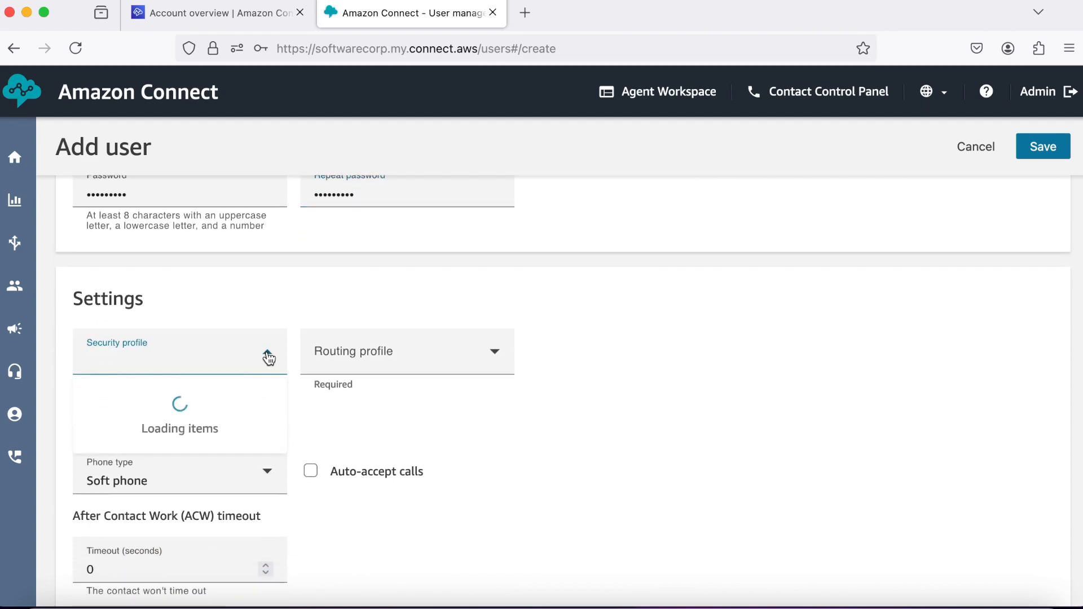
click(150, 426)
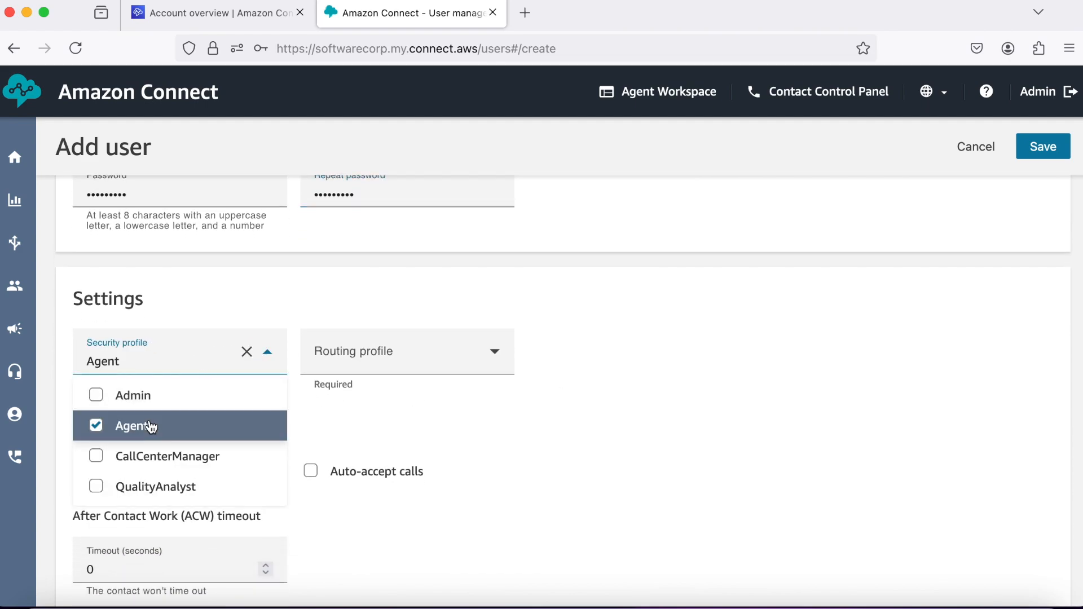
click(495, 354)
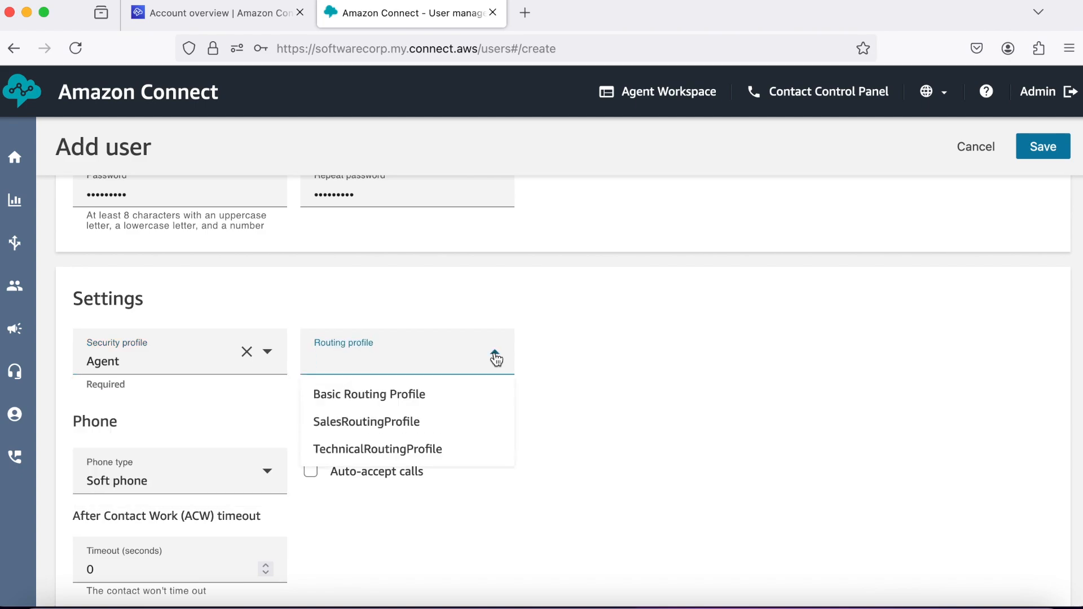
click(429, 422)
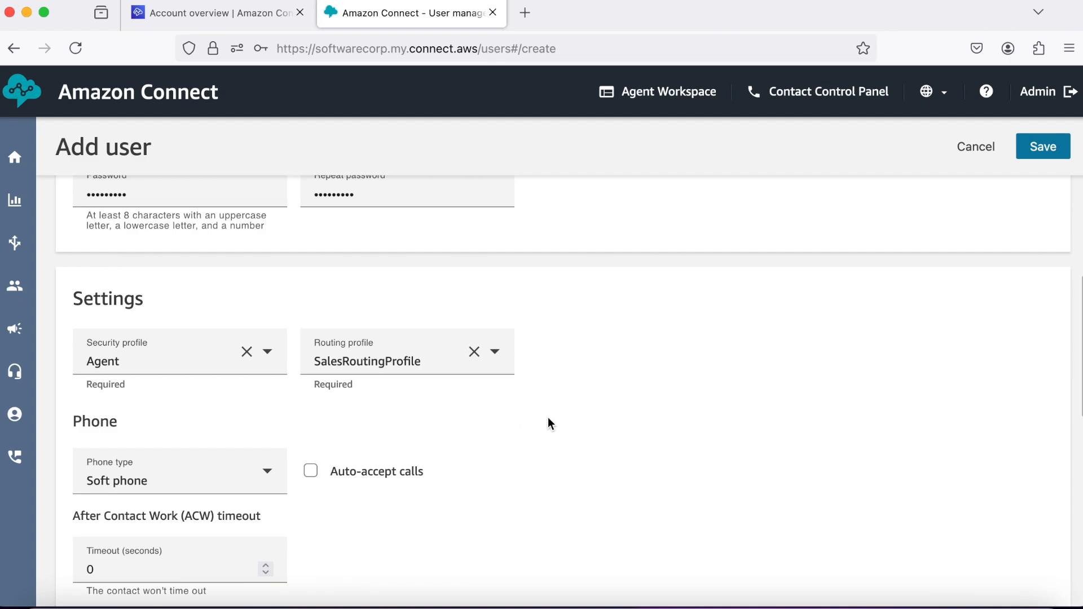
scroll(548, 418, down, 3)
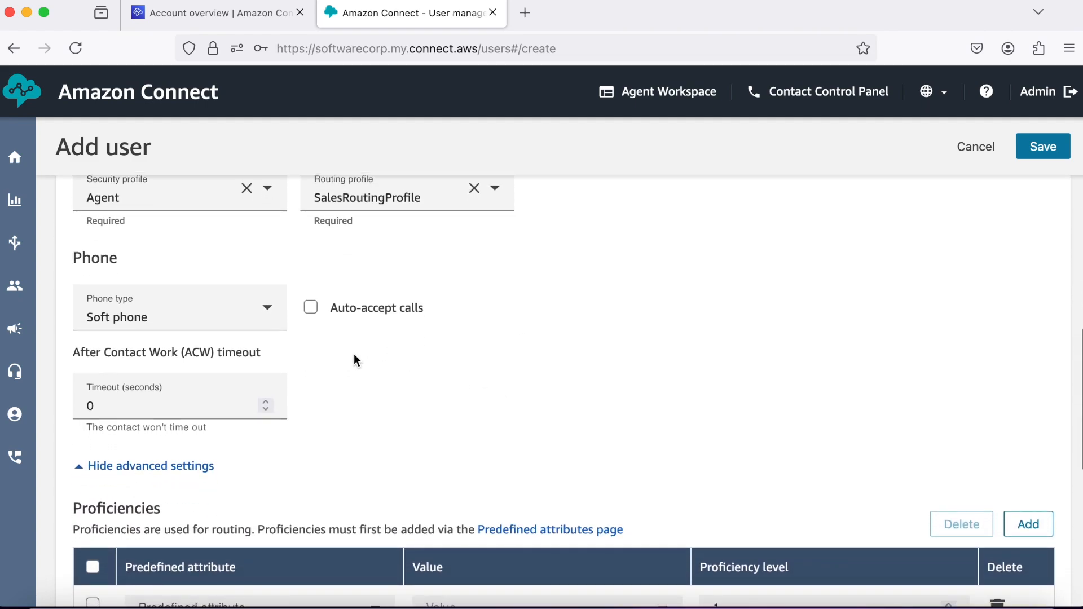
scroll(370, 395, down, 2)
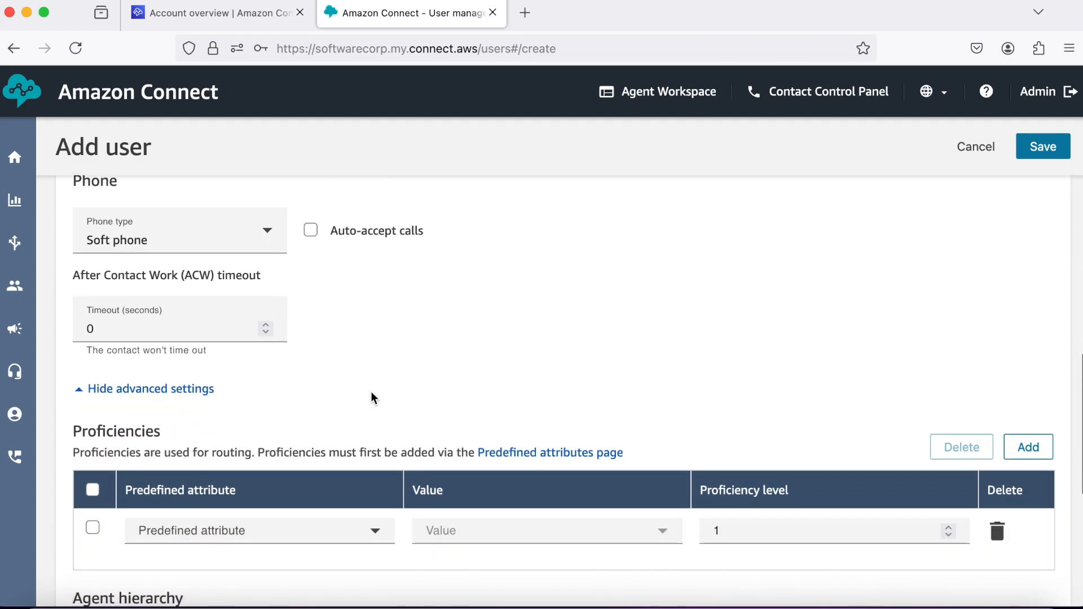
scroll(371, 398, down, 3)
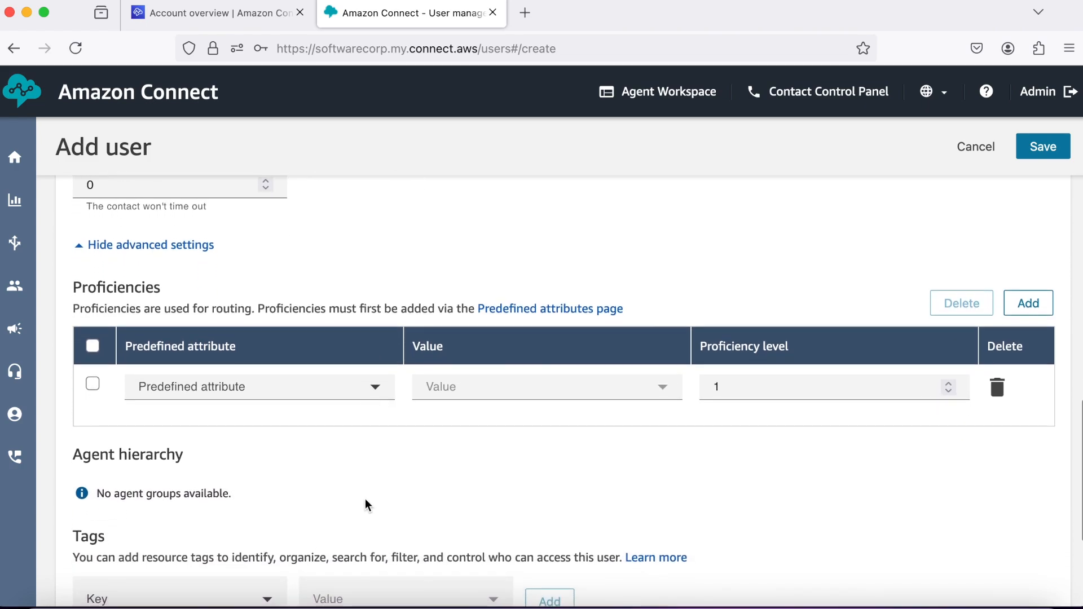
scroll(366, 502, down, 3)
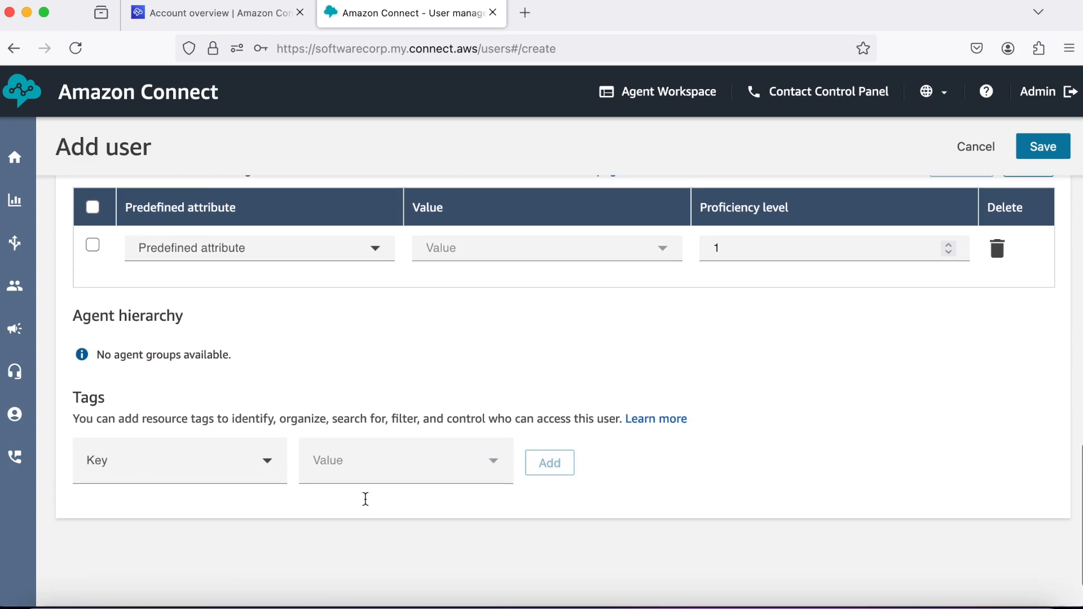
click(1043, 148)
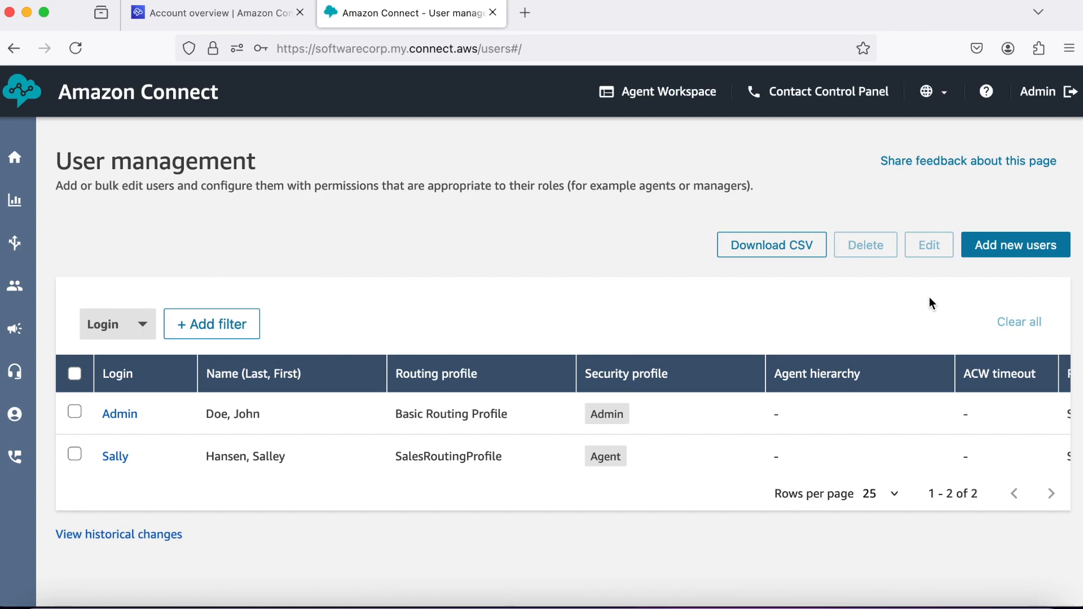
Start another new user and enter their first name, last name and login.
click(1026, 249)
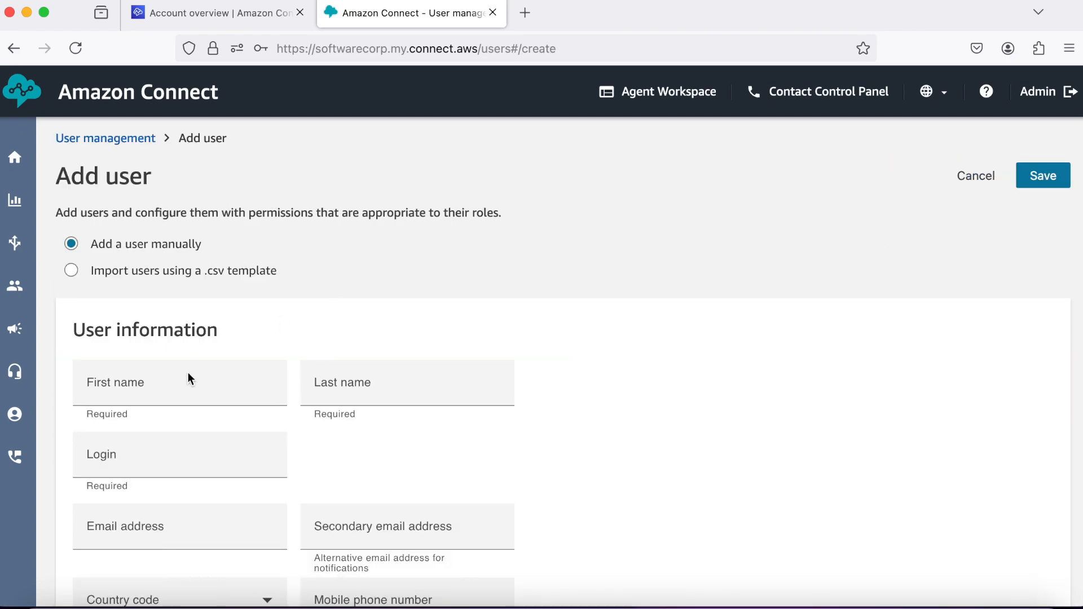
click(186, 378)
text(Elon)
click(364, 391)
text(Musk)
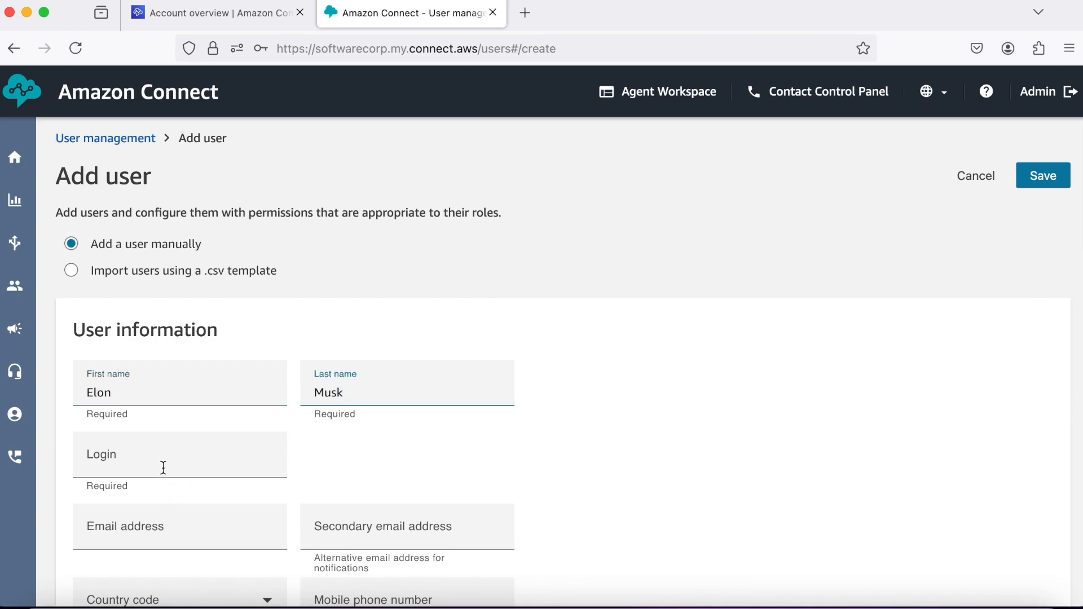
click(163, 468)
text(elon)
key(BackSpace)
key(BackSpace)
key(BackSpace)
key(BackSpace)
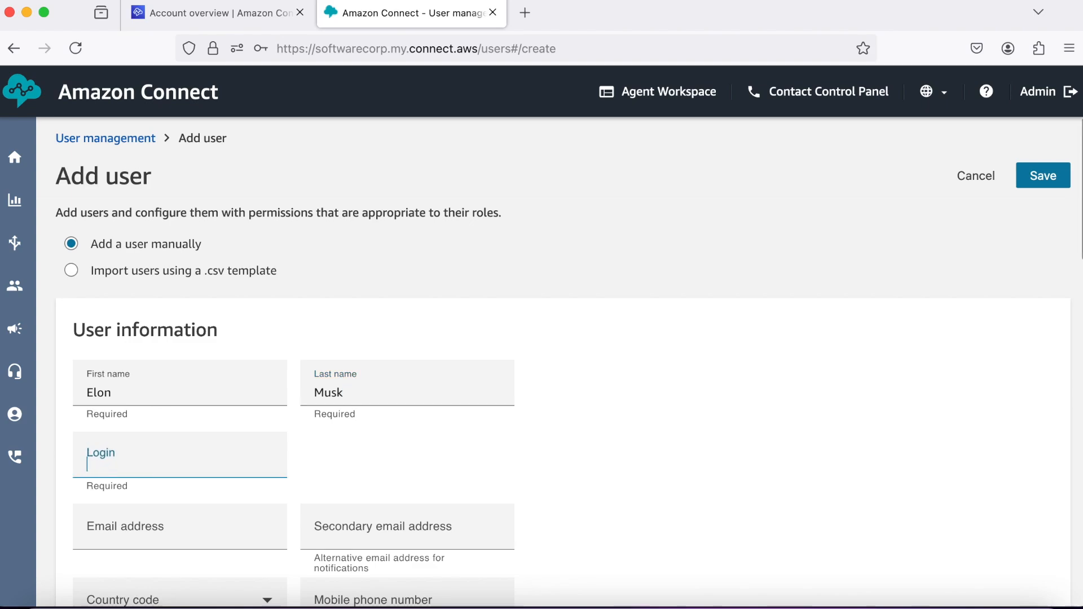
text(Elon)
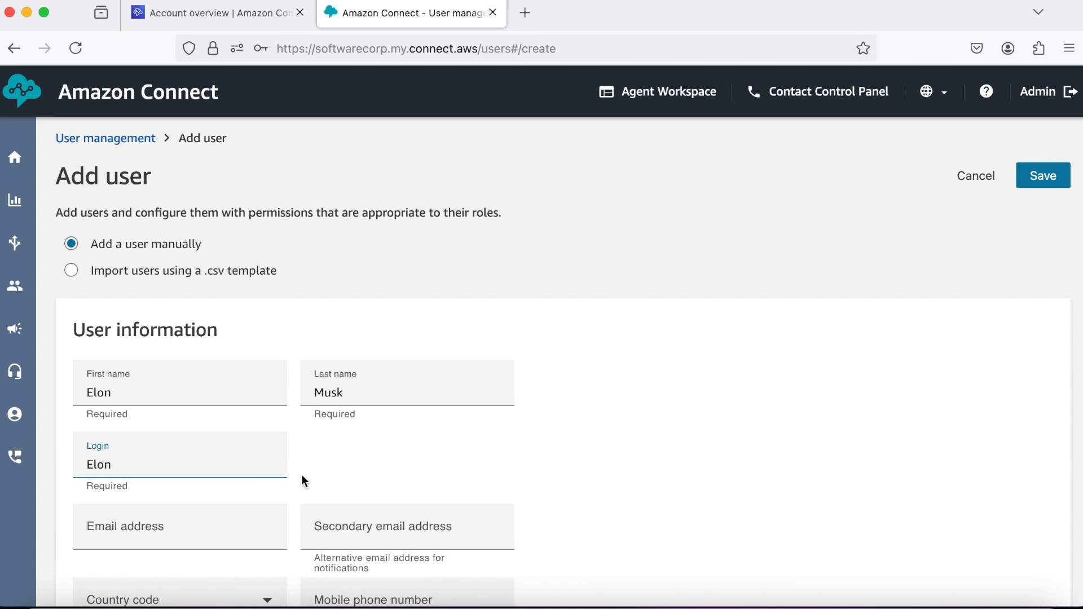
Enter the user's e-mail address and a matching password and confirmation.
scroll(302, 475, down, 2)
click(223, 470)
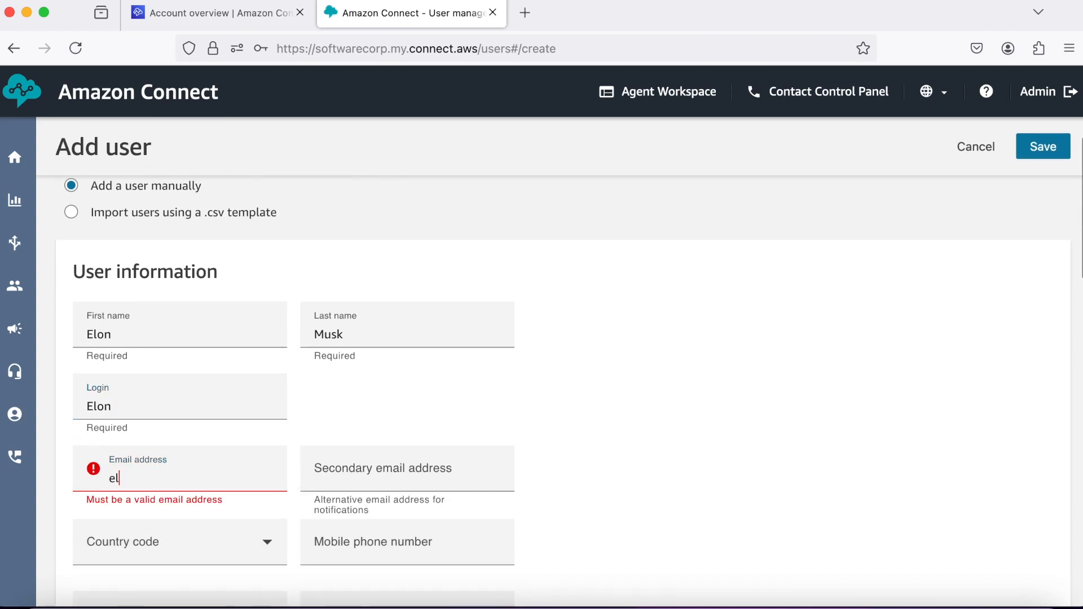
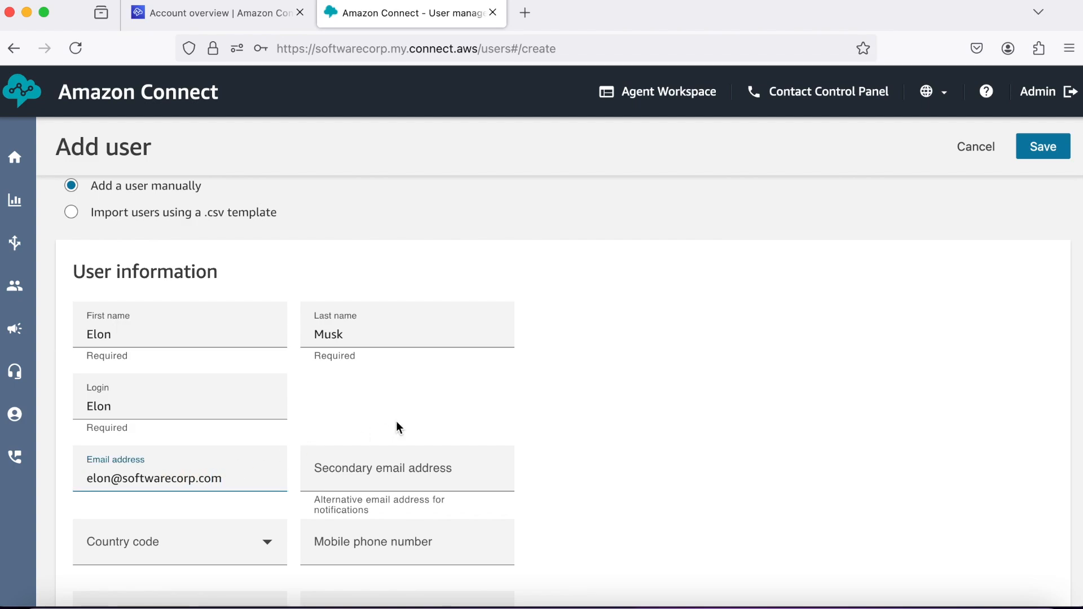
scroll(437, 415, down, 3)
scroll(437, 411, down, 2)
click(259, 394)
text(•••)
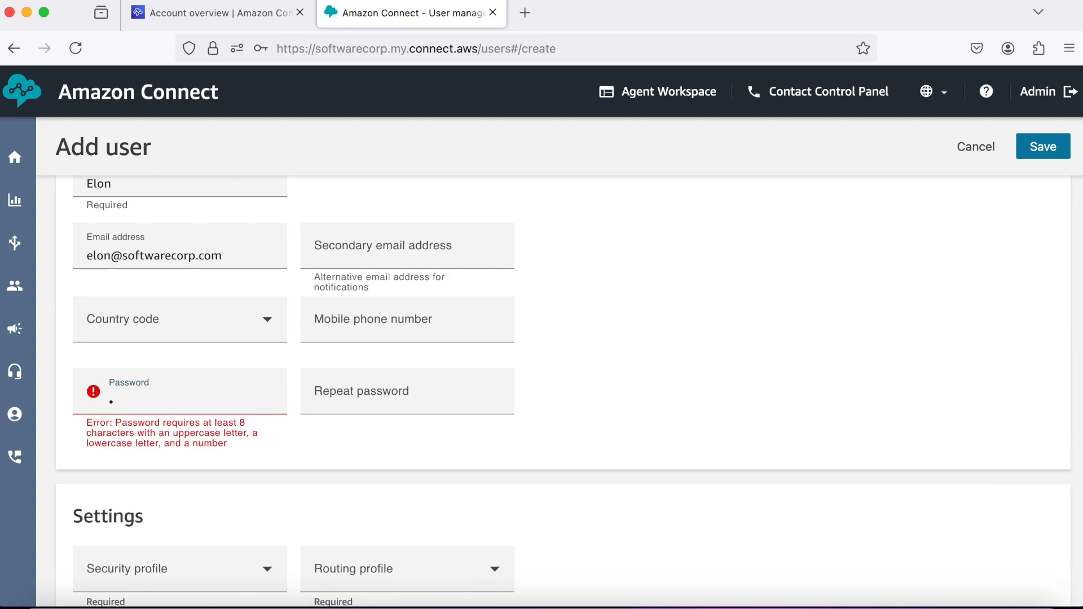
text(••••••)
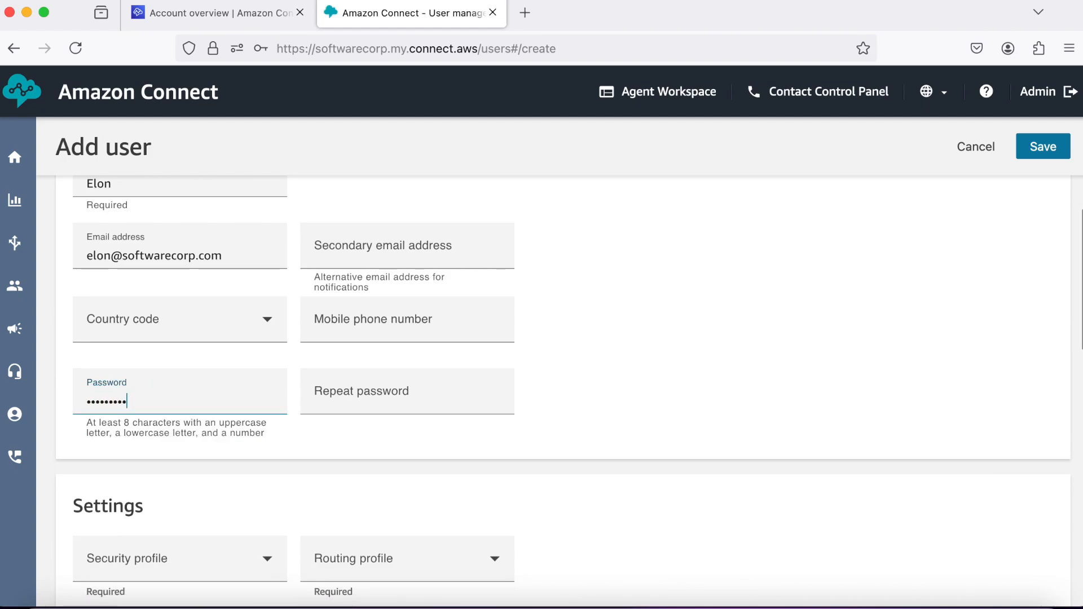
click(341, 395)
text(•••••••••)
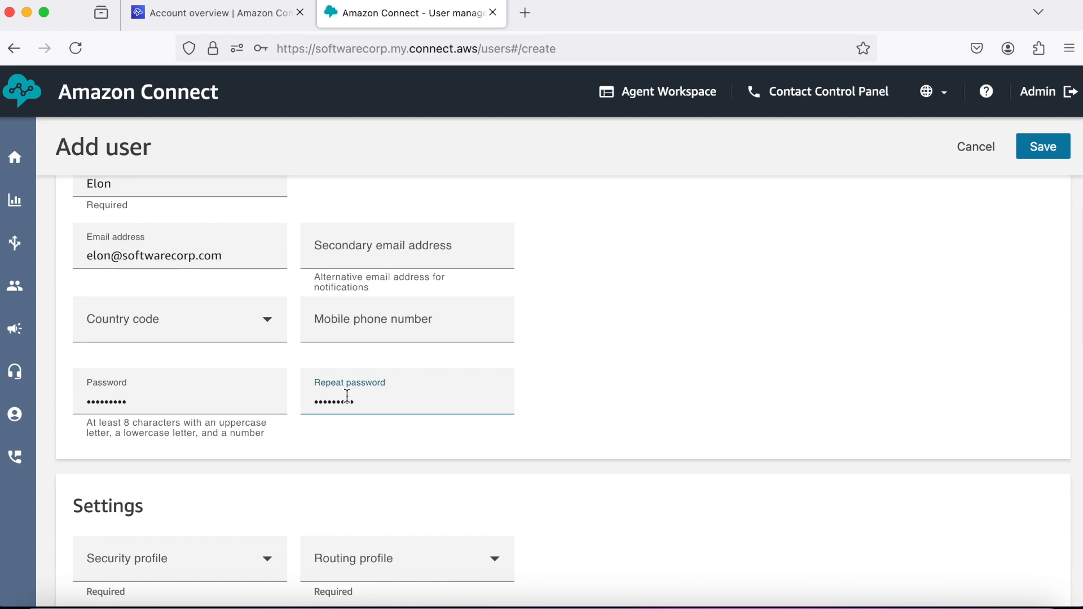
scroll(540, 427, down, 2)
scroll(540, 428, down, 2)
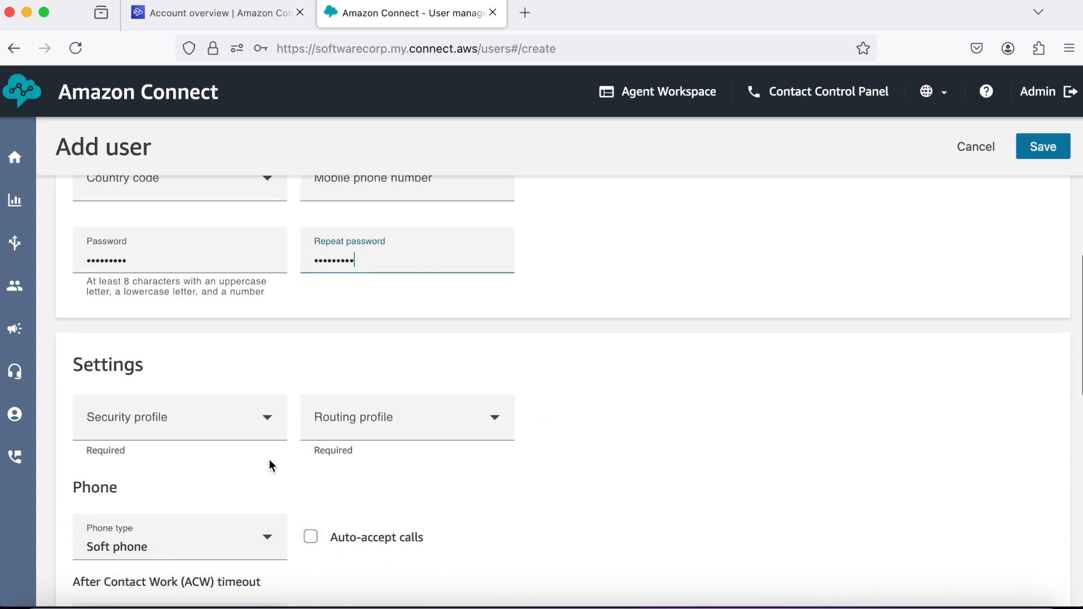
Give the new user the Agent security profile and TechnicalRoutingProfile, then save the user.
click(267, 425)
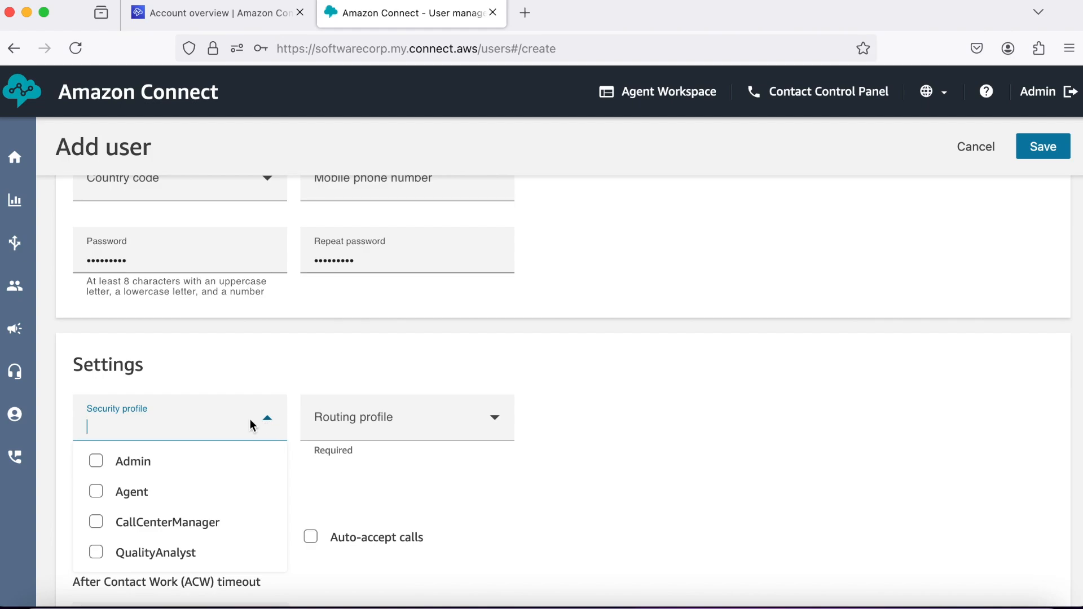
click(141, 496)
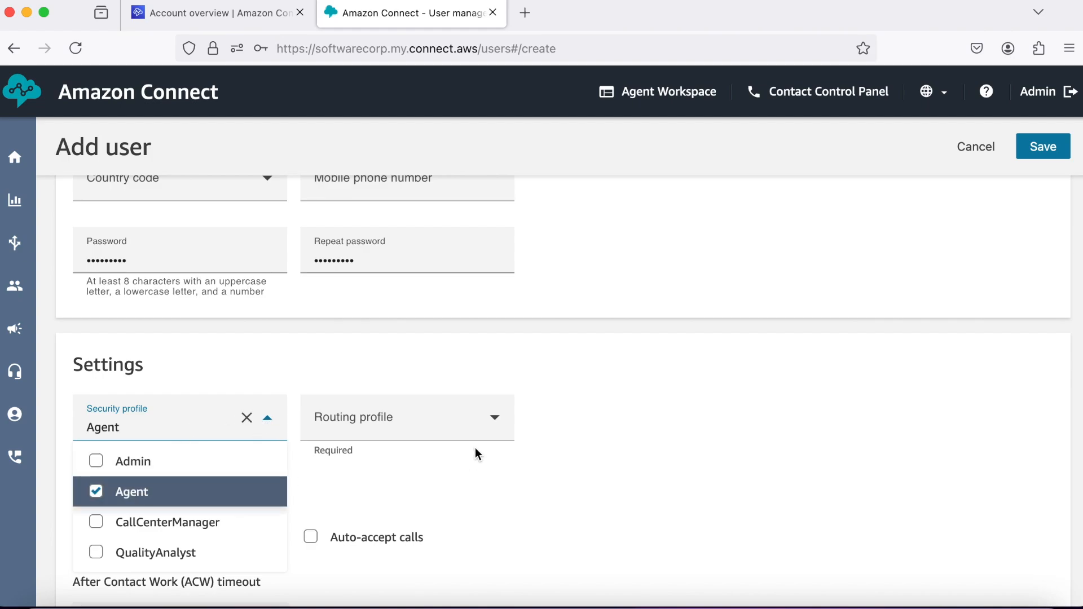
click(489, 421)
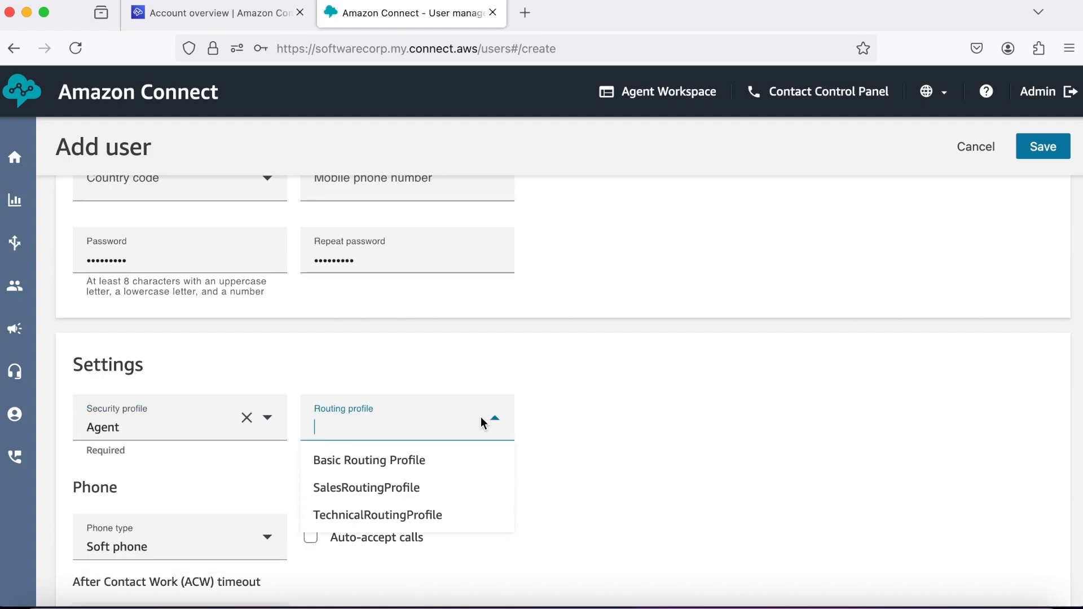
click(412, 515)
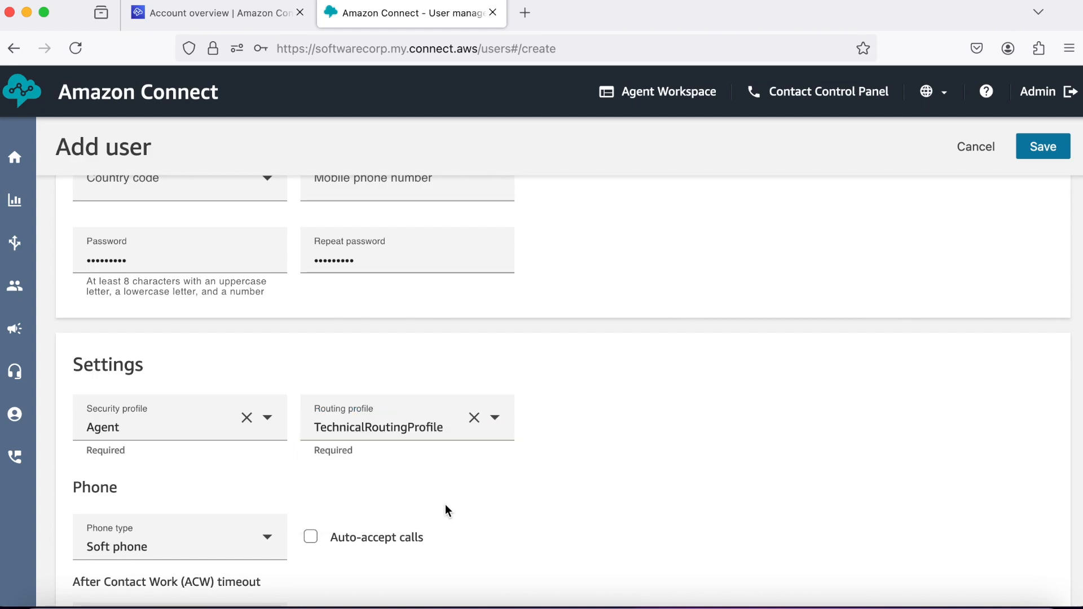
scroll(595, 488, down, 10)
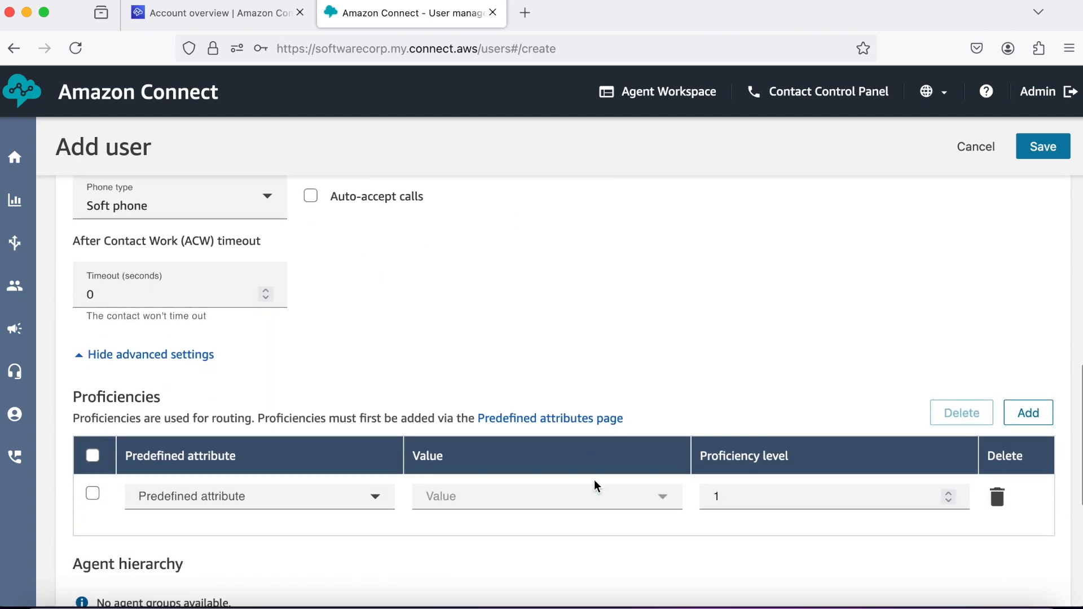
click(1044, 151)
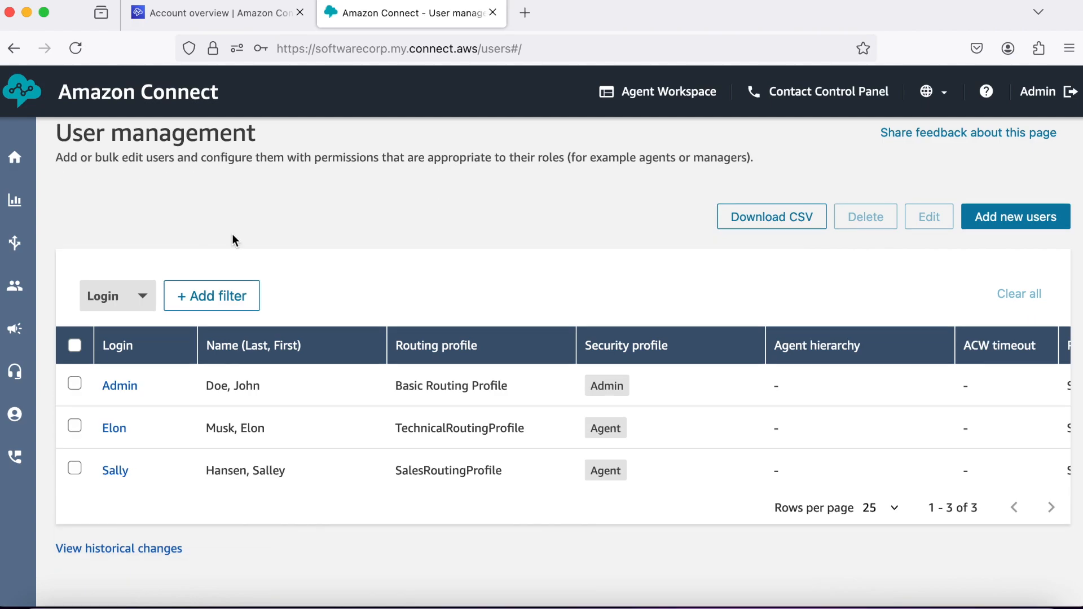
Go to Routing > Flows and scroll through the 19 published default and sample flows.
mouse_move(13, 239)
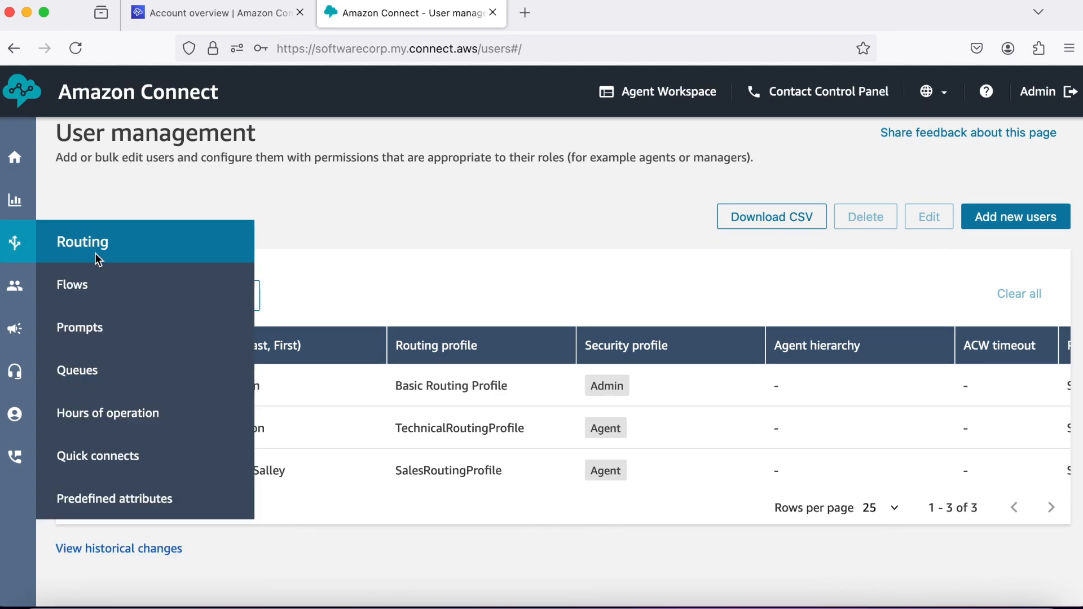
click(68, 283)
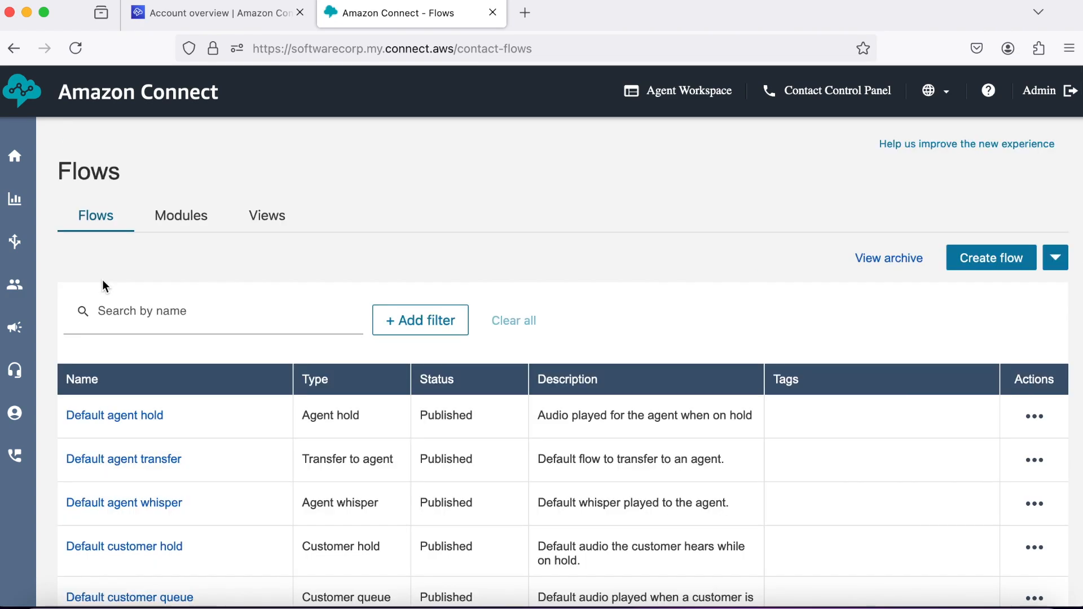
scroll(228, 445, down, 5)
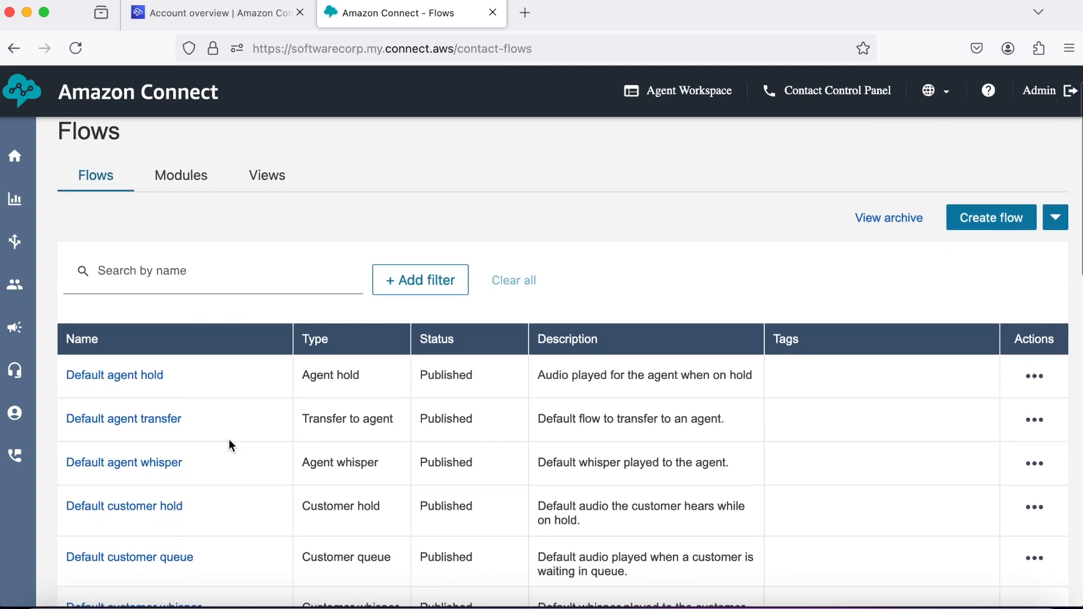
scroll(229, 440, down, 2)
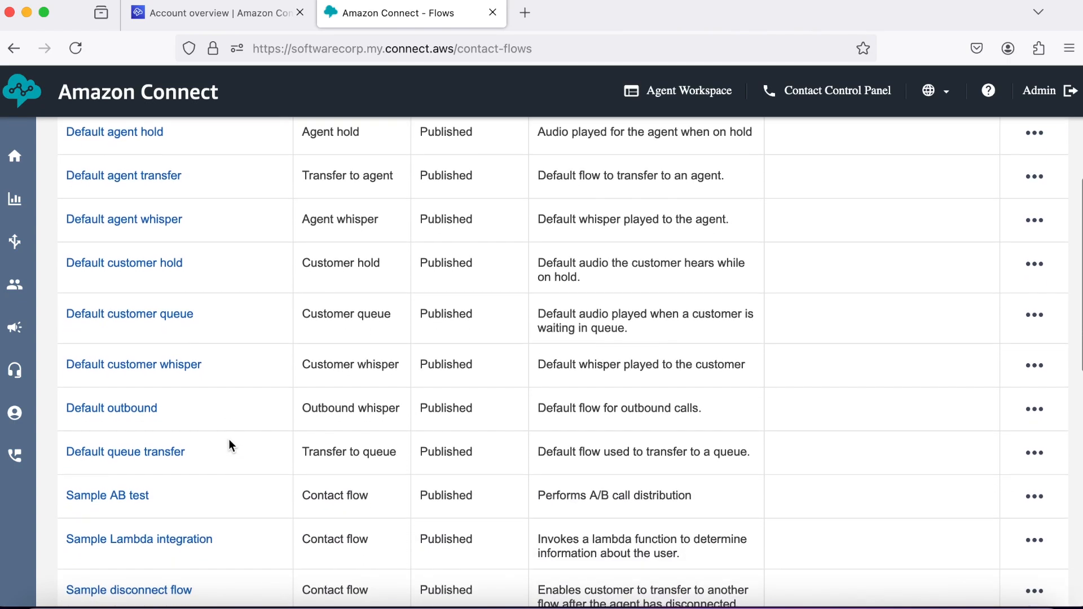
scroll(229, 443, down, 5)
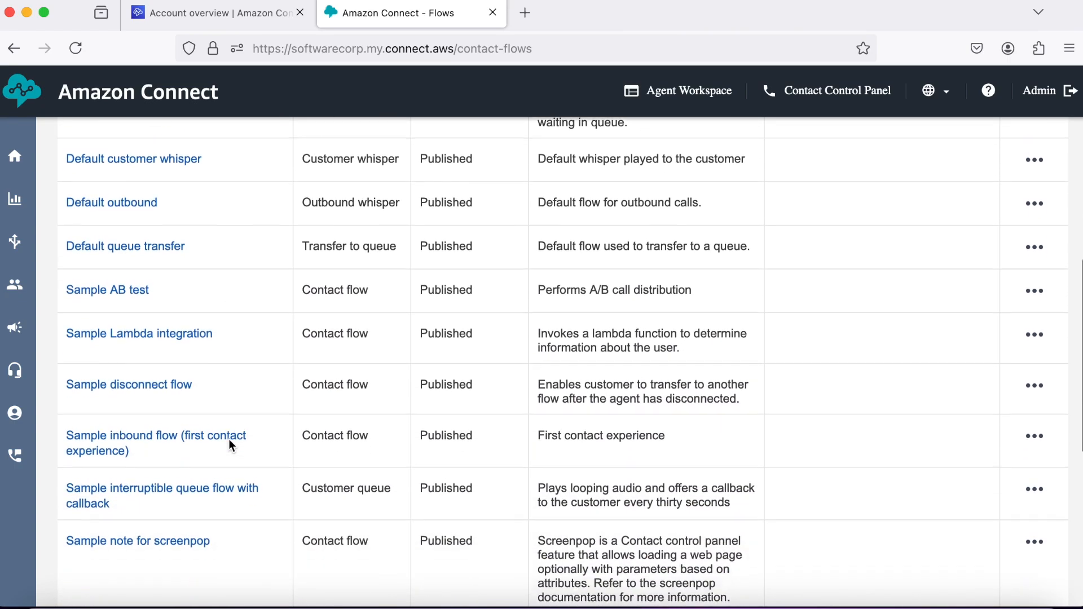
scroll(228, 440, down, 5)
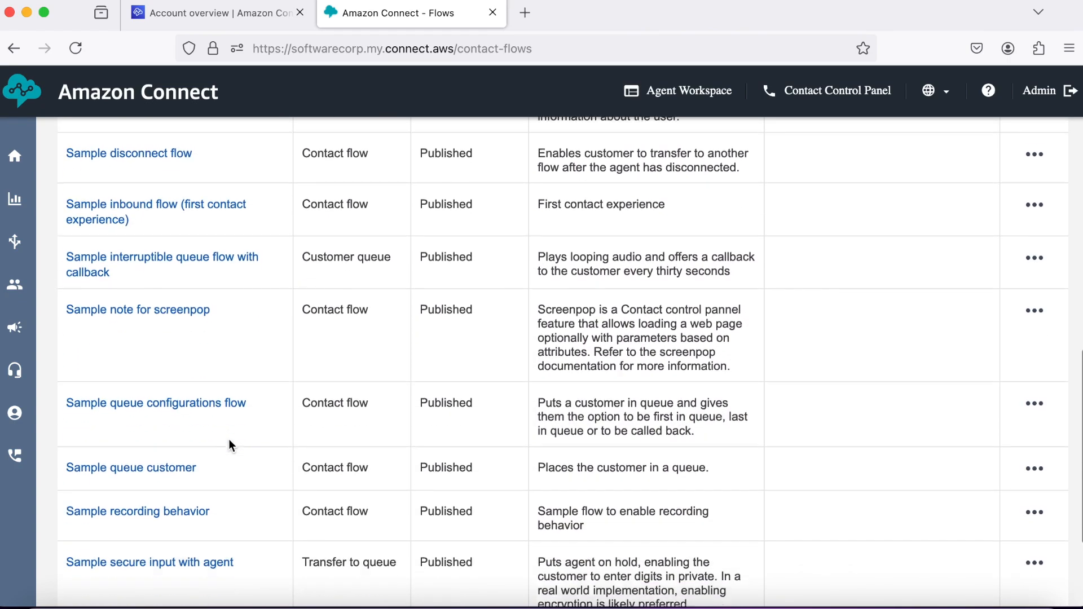
scroll(229, 440, down, 1)
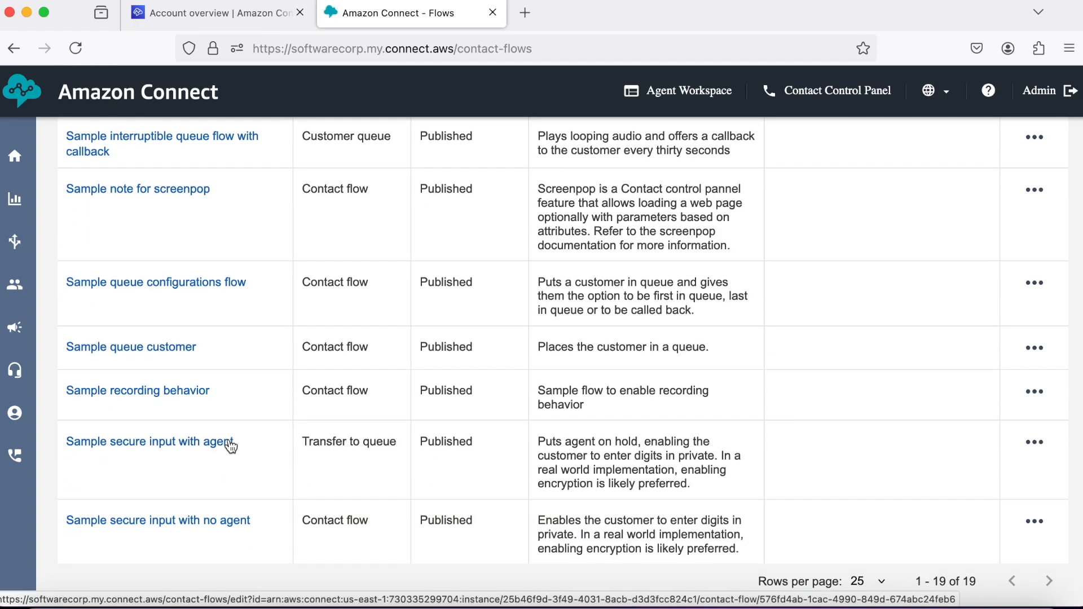
scroll(231, 446, down, 1)
scroll(229, 445, up, 10)
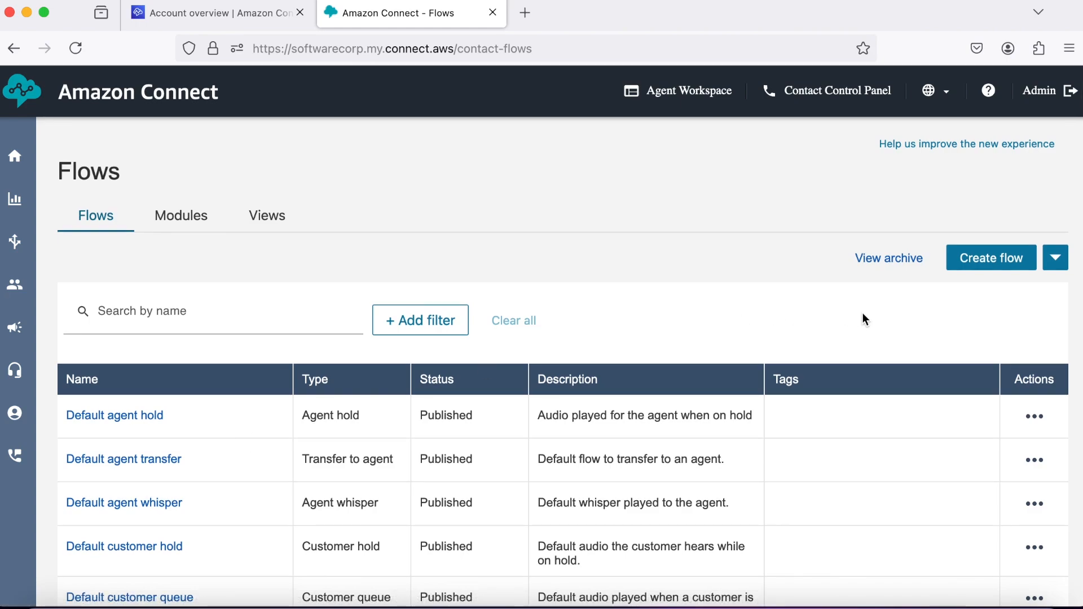
Create a new flow named 'SoftwareCorp - Main Flow'.
click(988, 260)
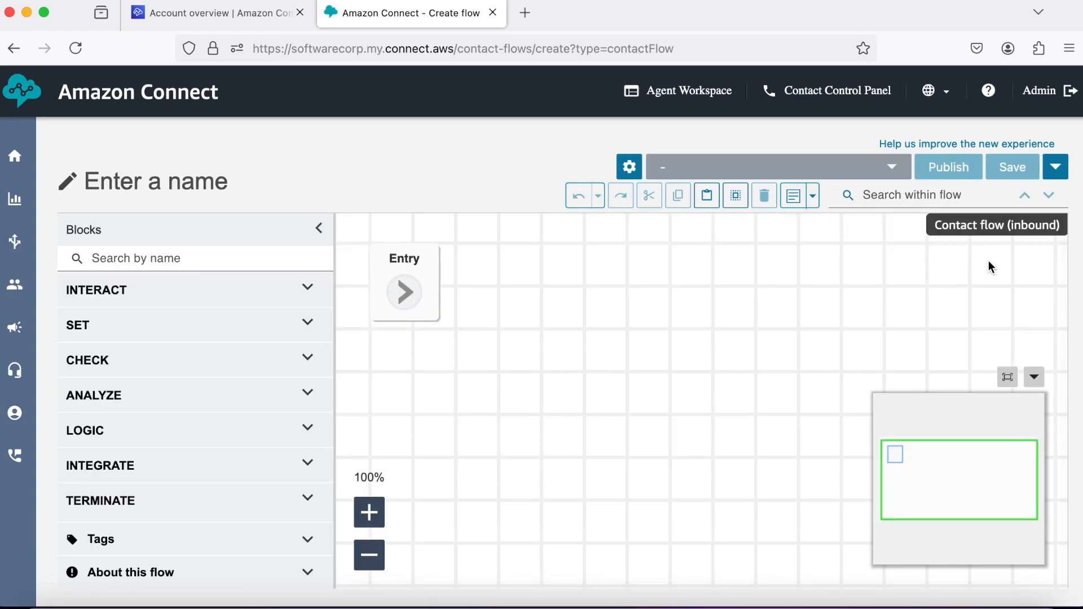
click(121, 193)
text(SoftwareCorp)
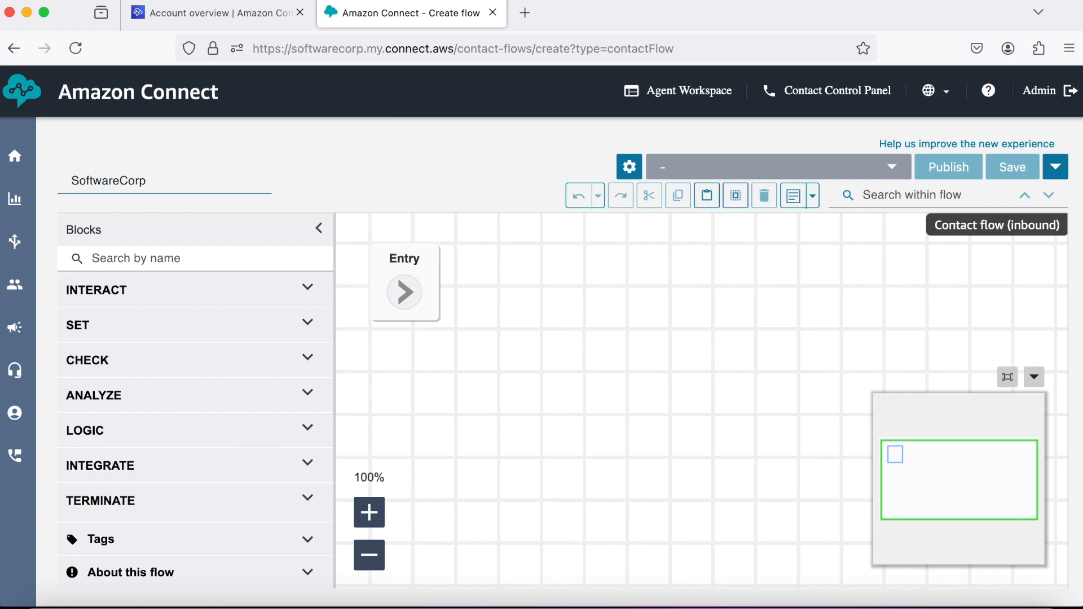
text( - Main Flow)
key(Return)
Add a Play prompt block from INTERACT and link the Entry point to it.
click(307, 304)
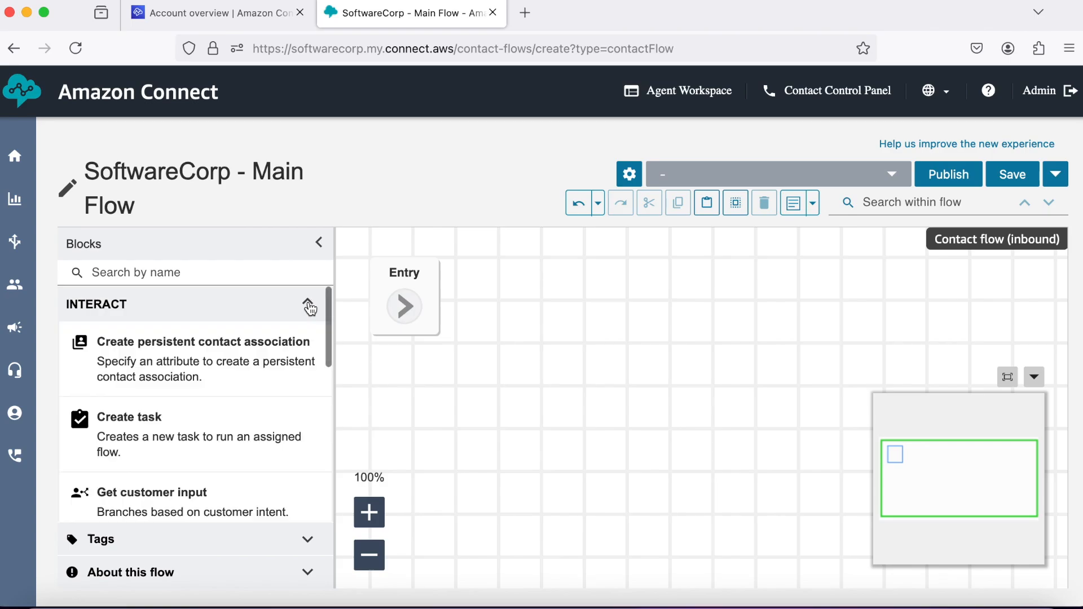
scroll(209, 376, down, 1)
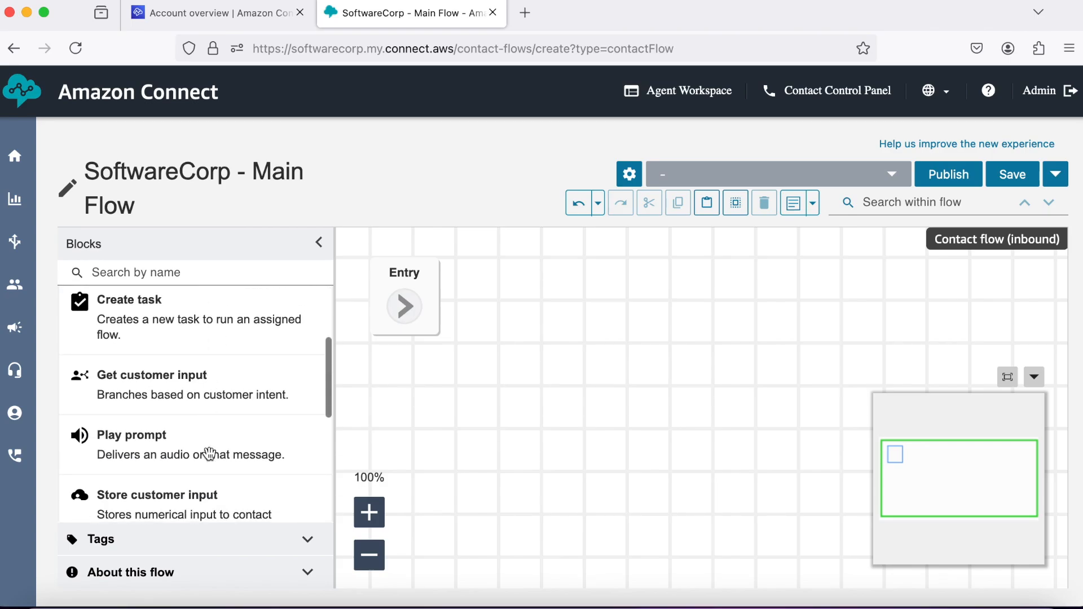
drag(207, 454, 593, 263)
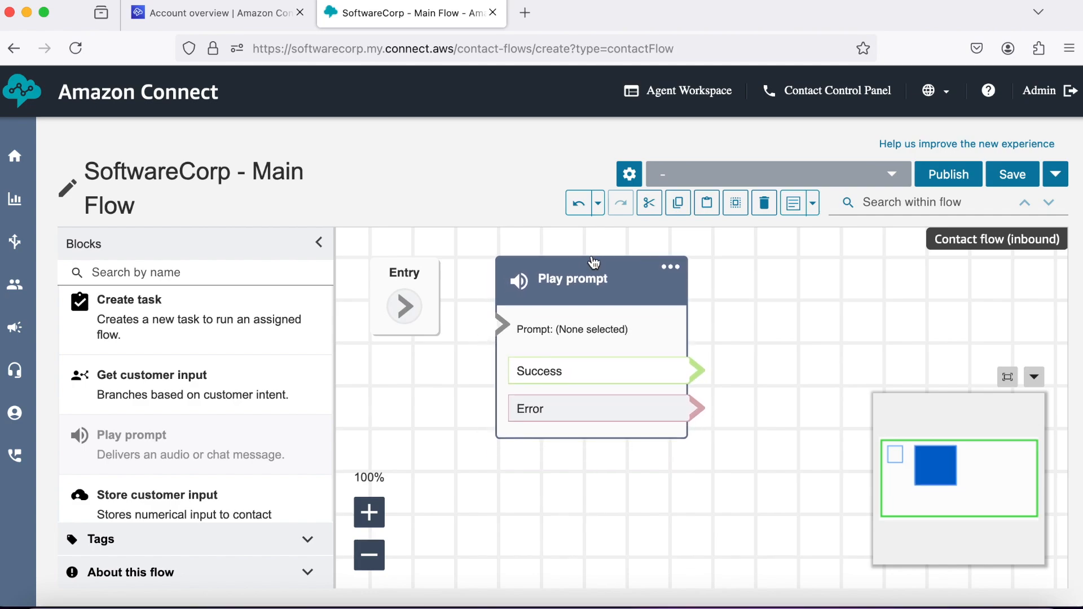
drag(410, 307, 496, 325)
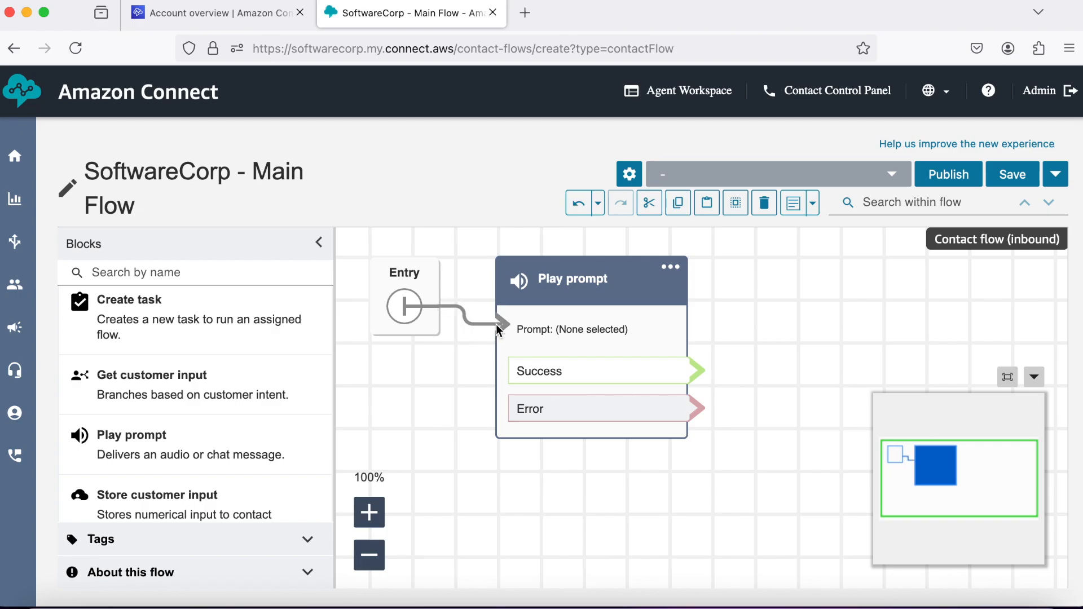
Set the Play prompt to text-to-speech 'Welcome to SoftwareCorp.' and save it.
click(586, 283)
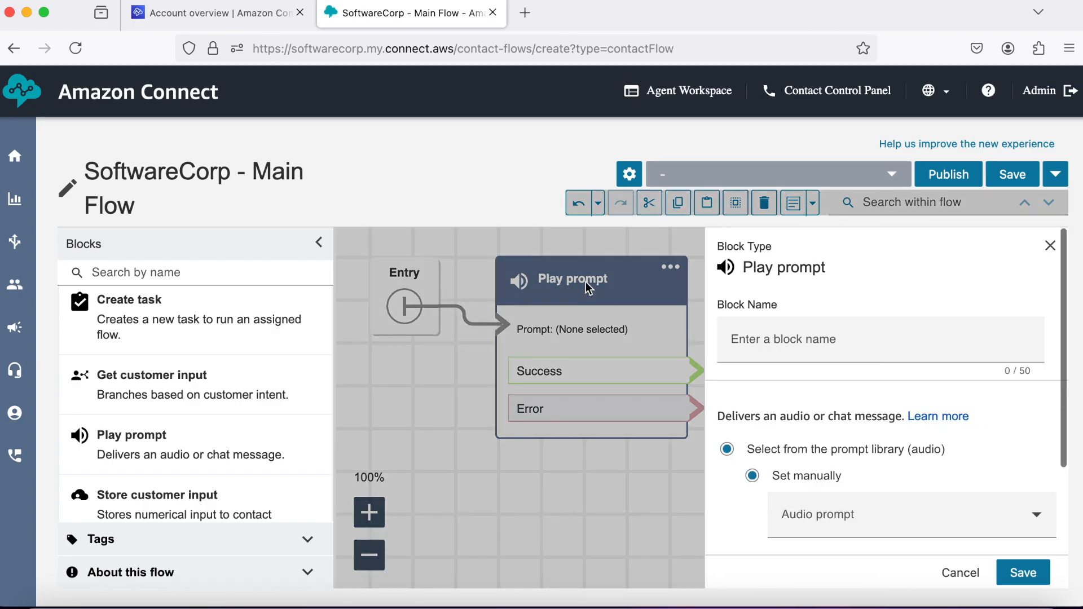
scroll(829, 451, down, 3)
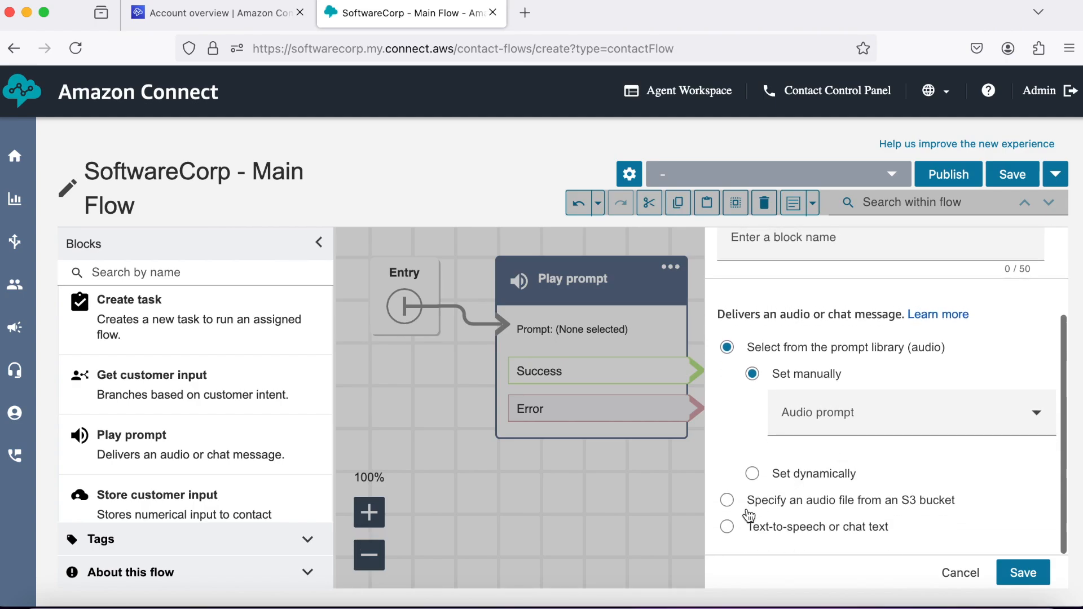
click(729, 527)
scroll(790, 490, down, 2)
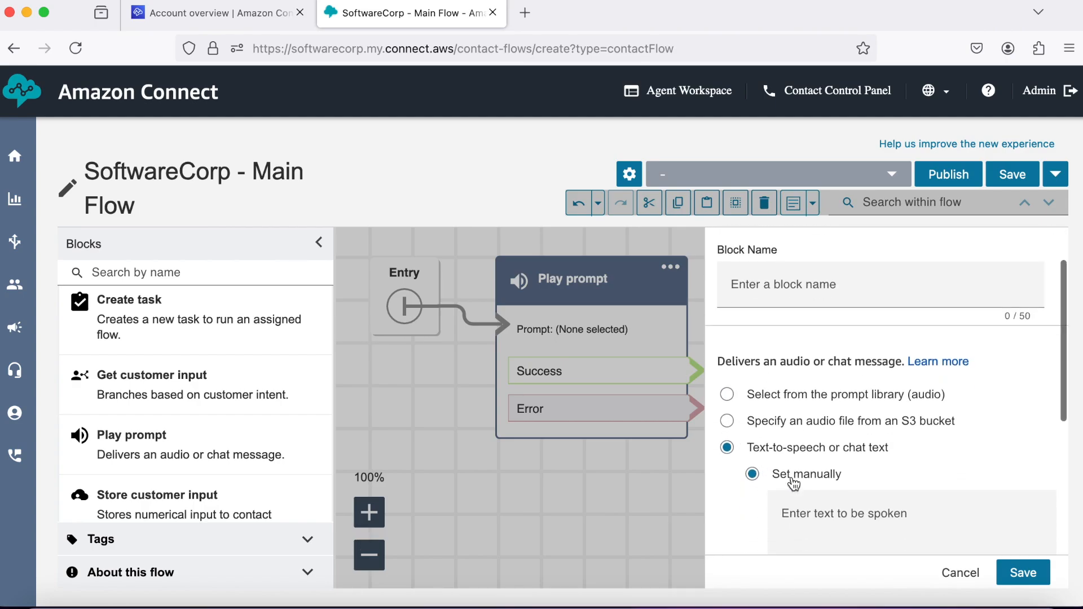
click(810, 469)
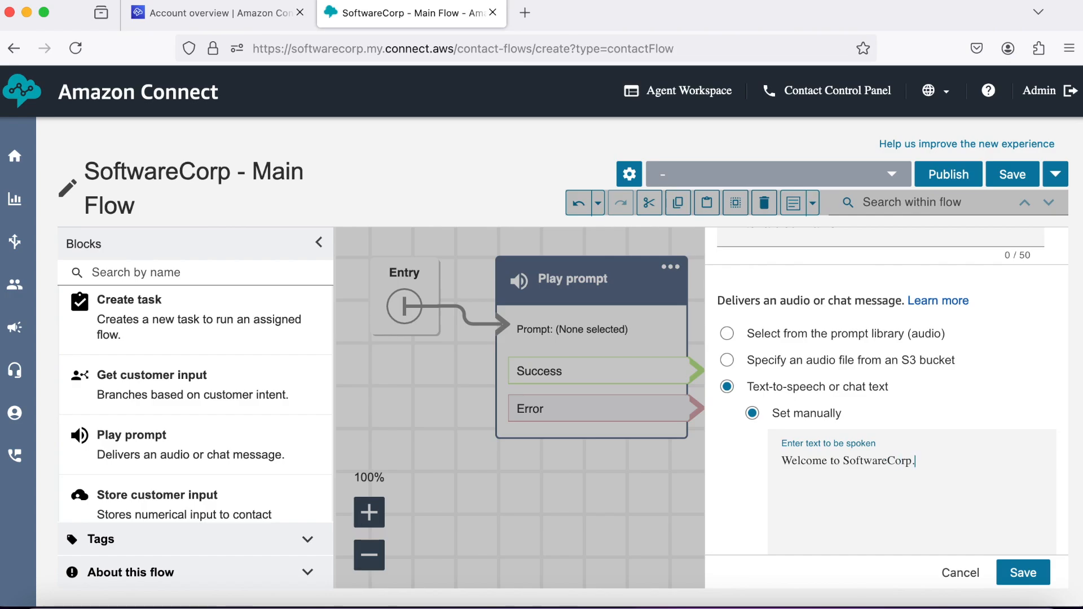
click(1023, 574)
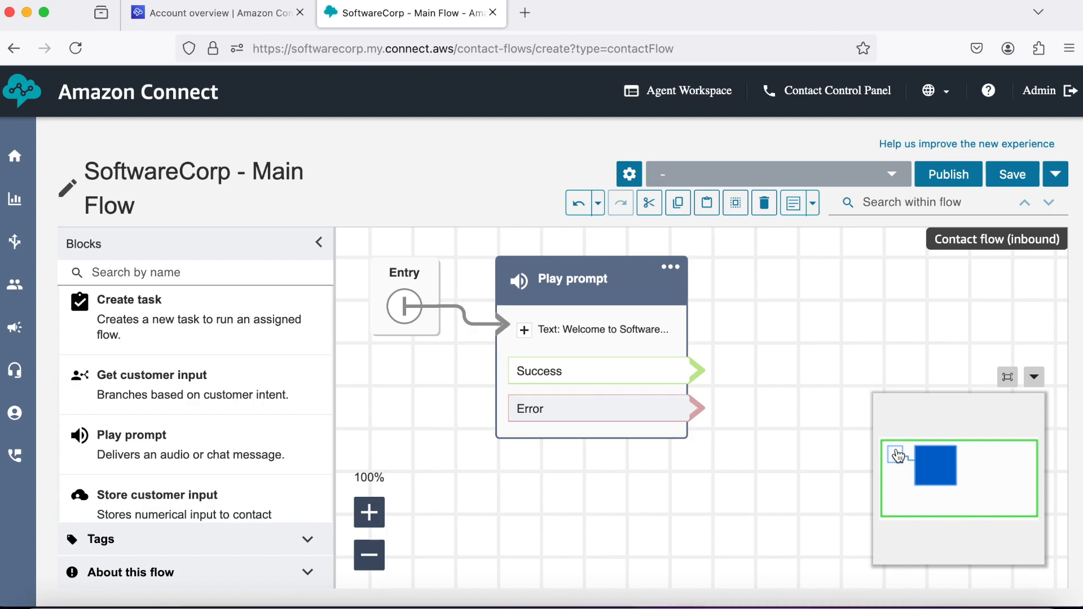
click(1035, 381)
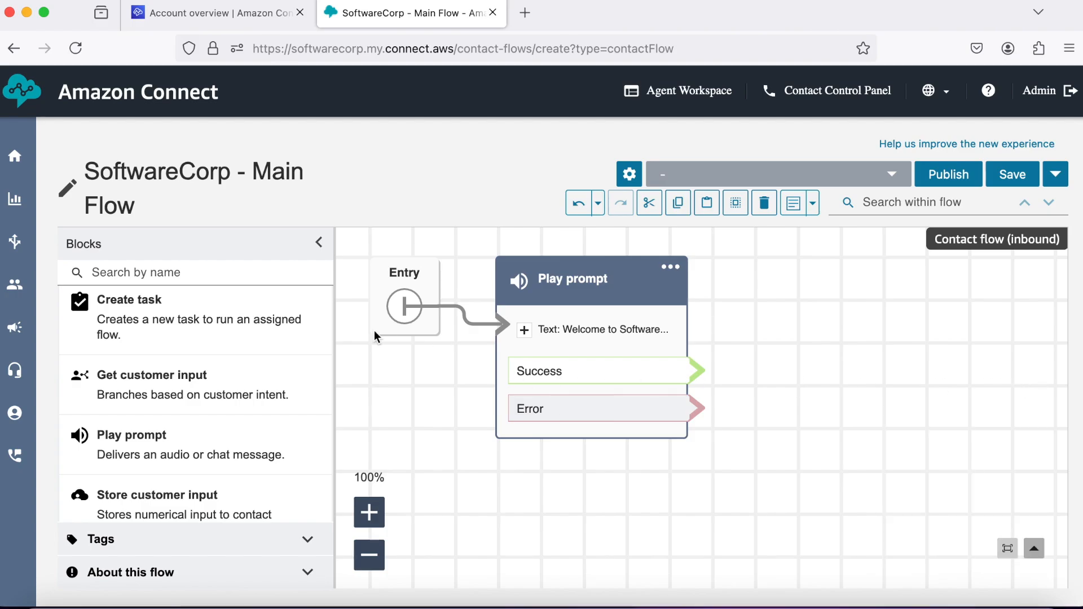
Place a Get customer input block right of Play prompt and link Play prompt's Success branch to it.
click(309, 304)
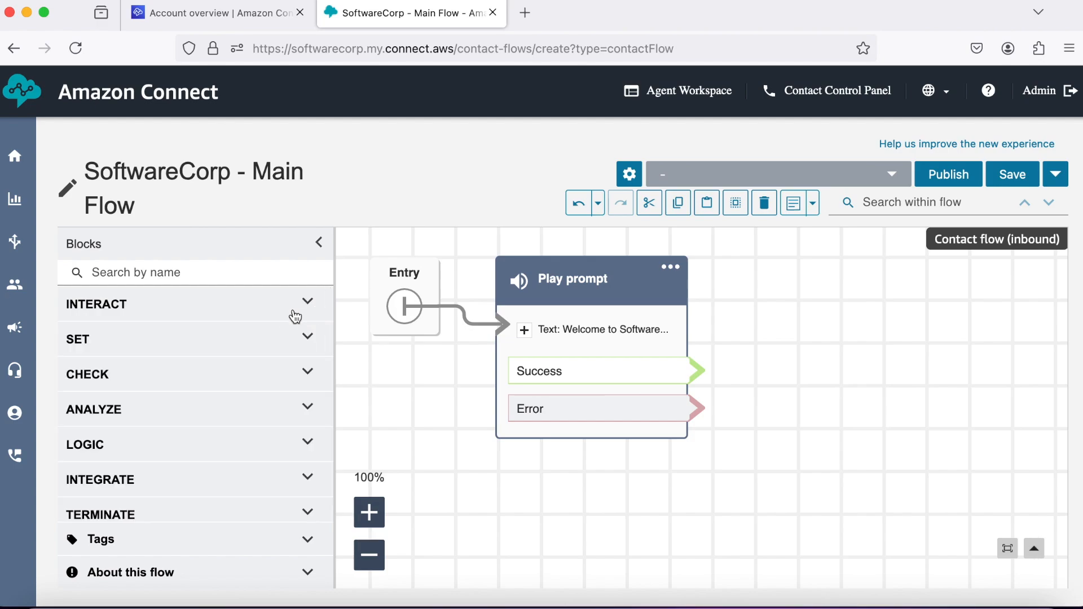
scroll(220, 436, down, 1)
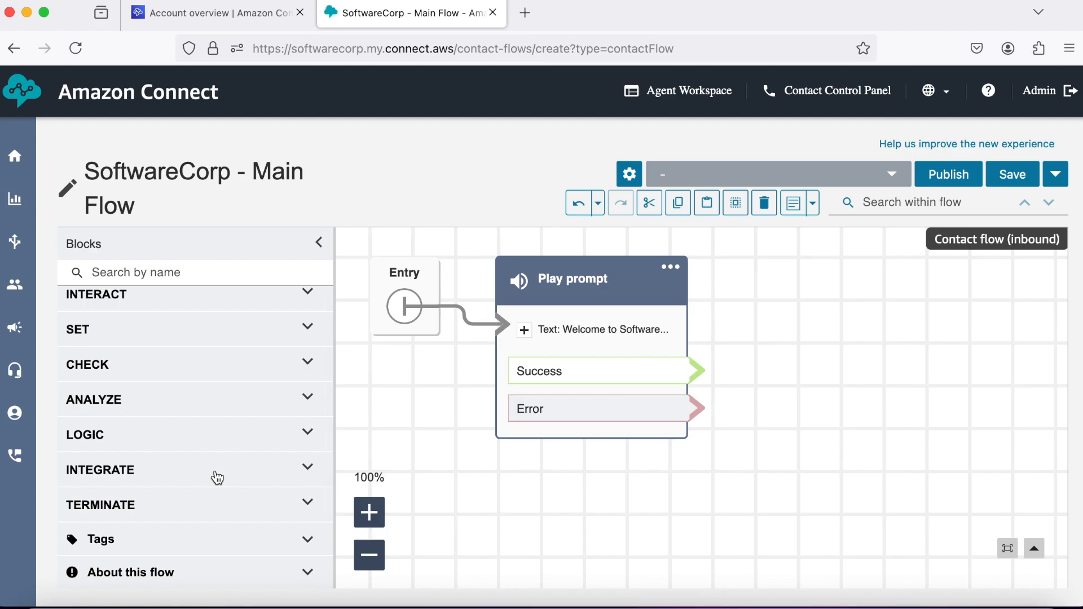
click(308, 302)
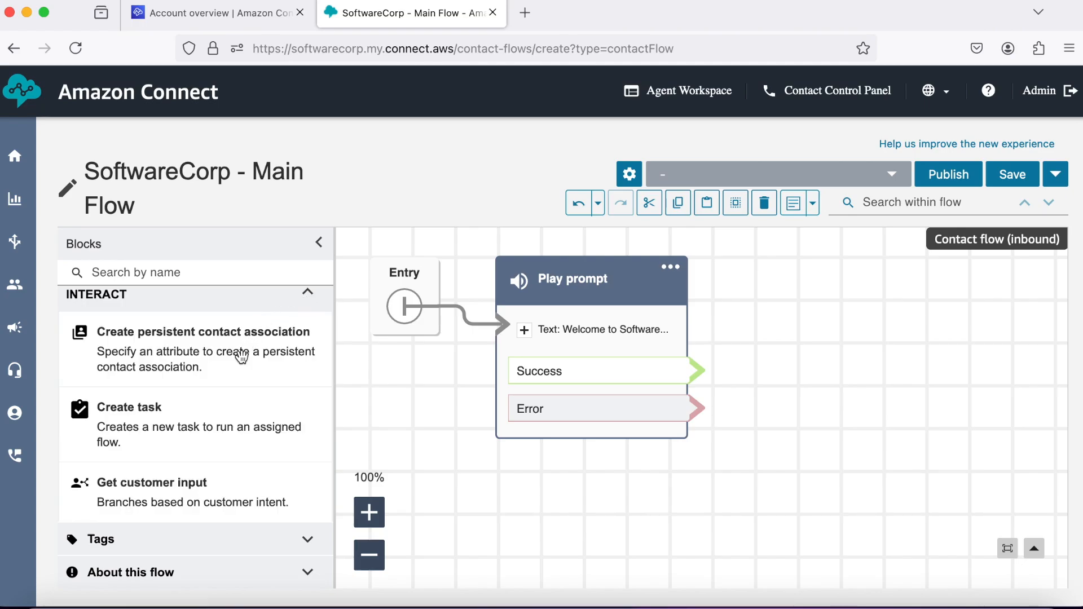
scroll(240, 357, down, 2)
drag(224, 441, 763, 431)
drag(808, 386, 856, 264)
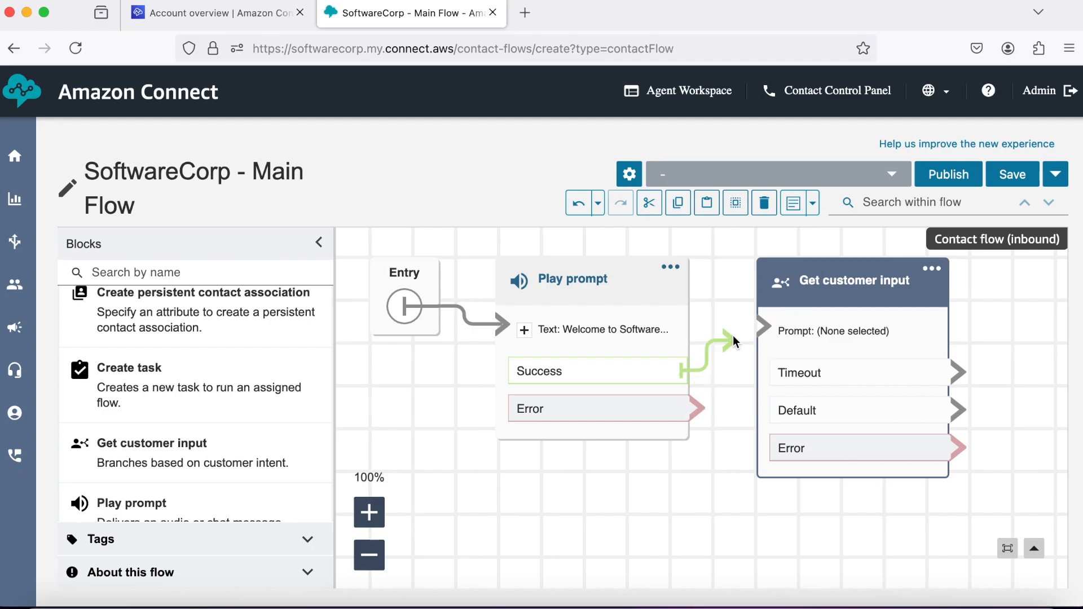
drag(754, 333, 762, 331)
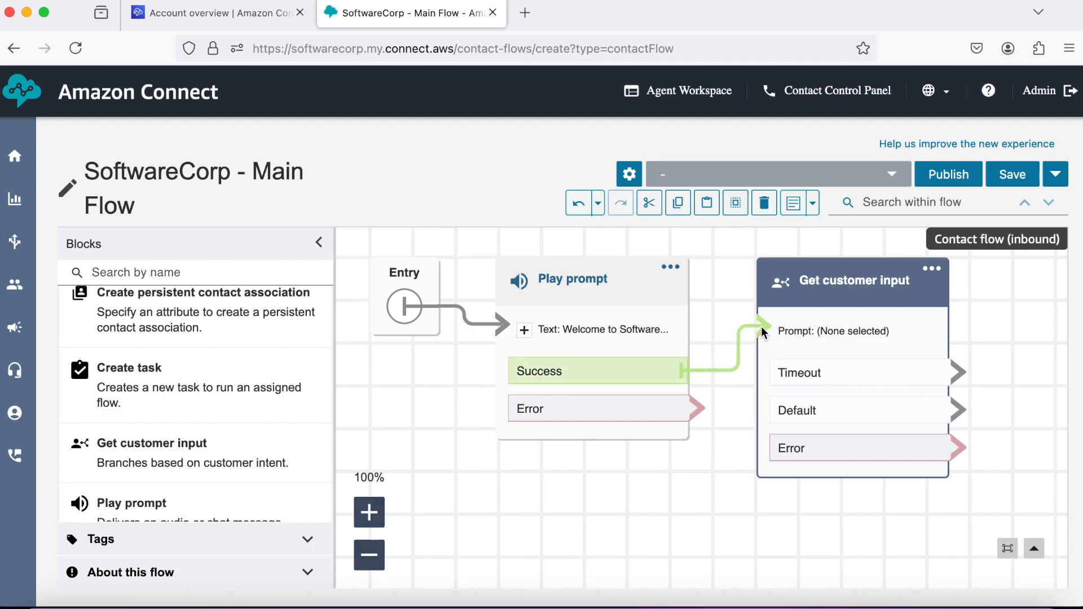
Set the Get customer input block's prompt to text-to-speech and enter its spoken text.
click(847, 285)
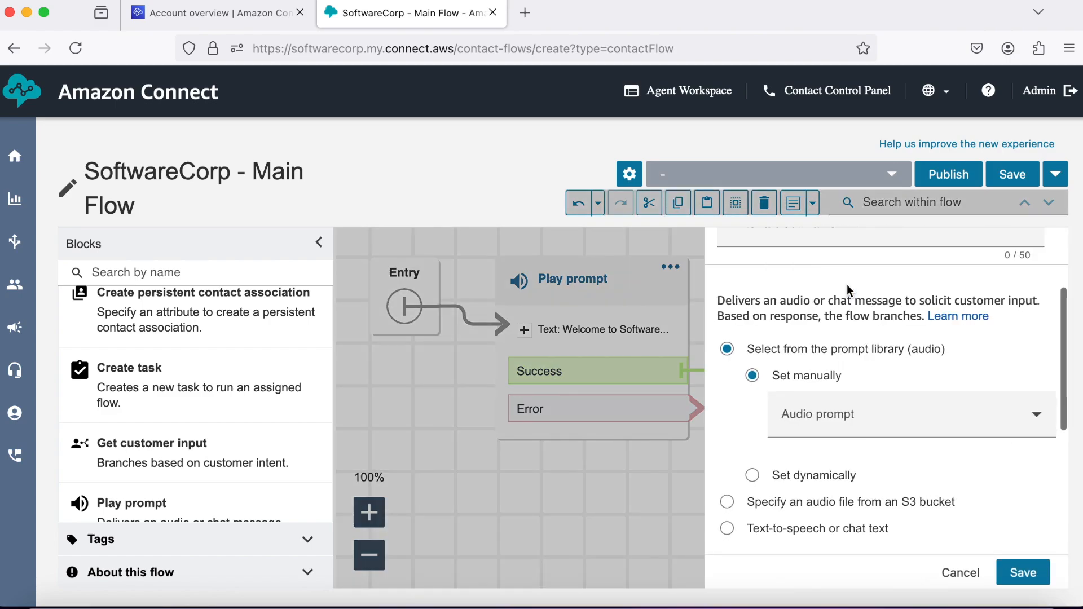
click(727, 528)
scroll(875, 471, down, 2)
click(840, 382)
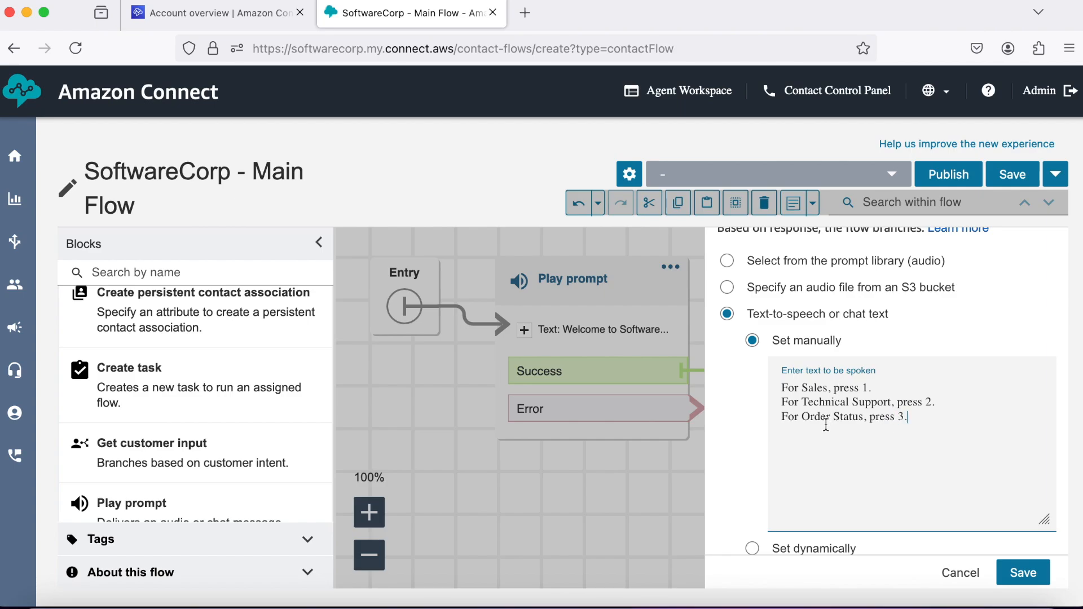
scroll(825, 424, down, 5)
scroll(825, 424, down, 2)
Add DTMF conditions for options 1, 2 and 3 and save the block settings.
click(781, 529)
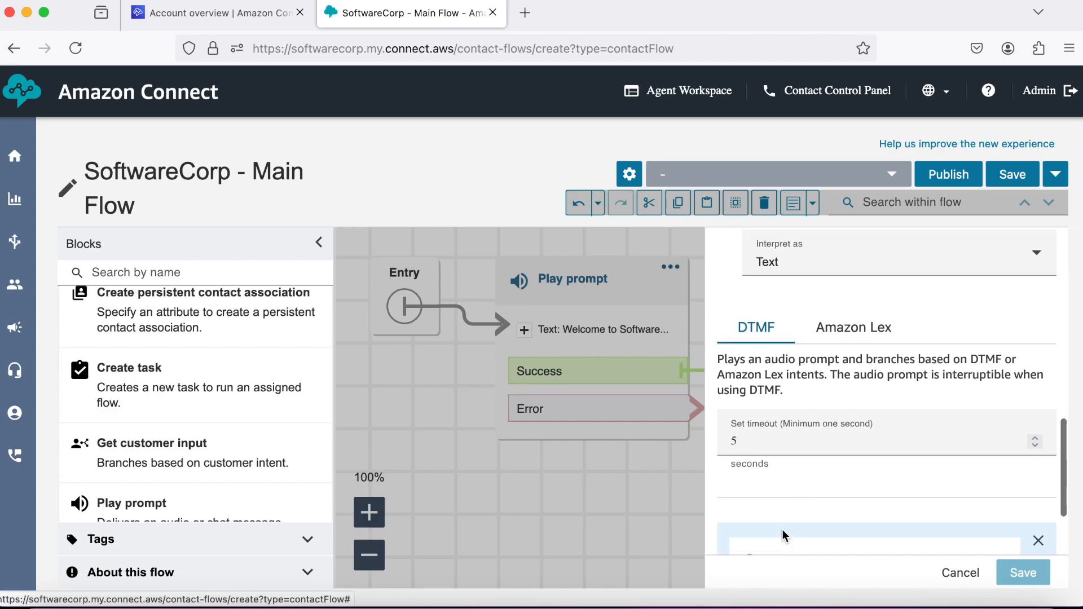
scroll(836, 466, down, 2)
click(796, 451)
text(1)
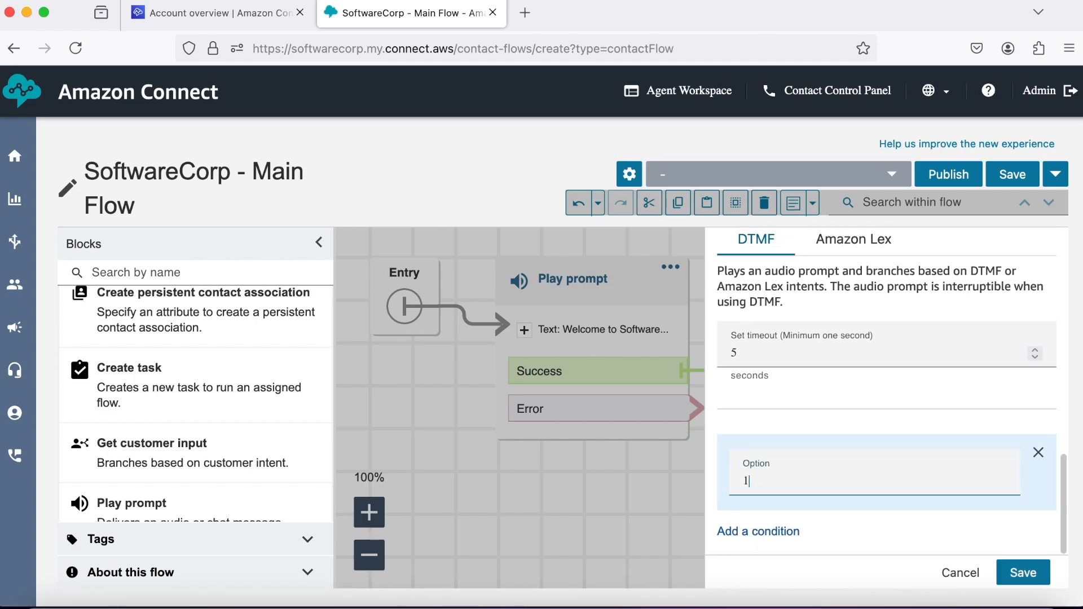
click(785, 532)
scroll(781, 535, down, 2)
click(784, 488)
text(2)
scroll(775, 505, down, 1)
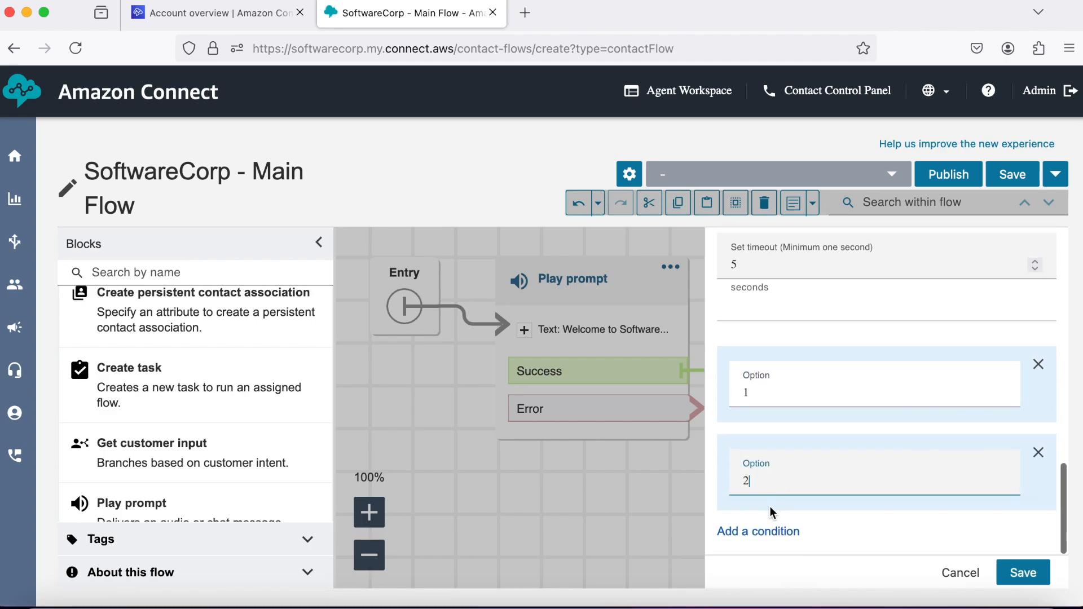
click(769, 533)
scroll(778, 507, down, 2)
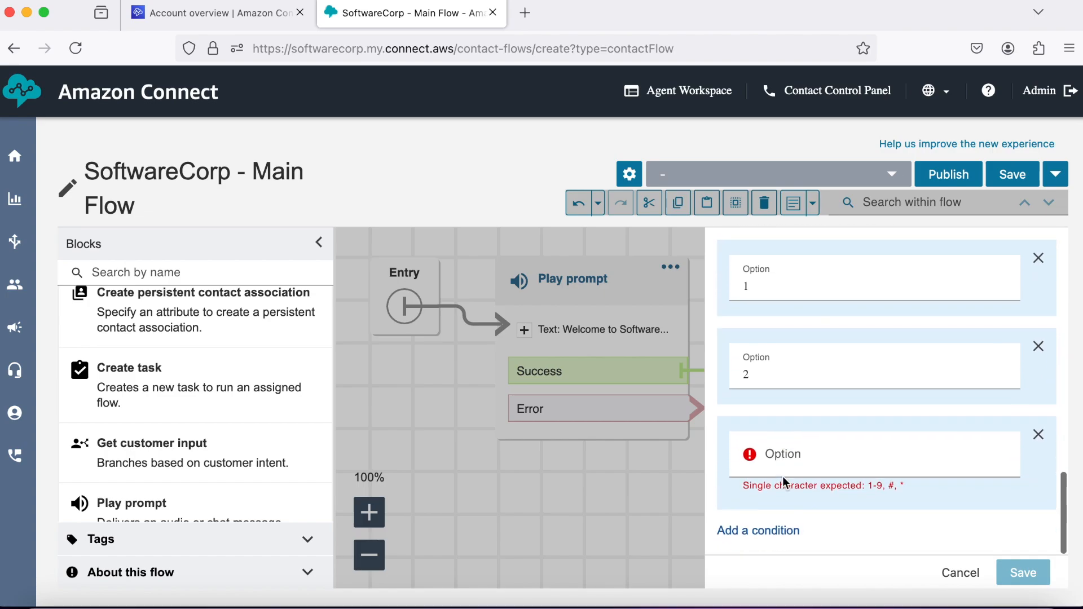
click(781, 456)
text(3)
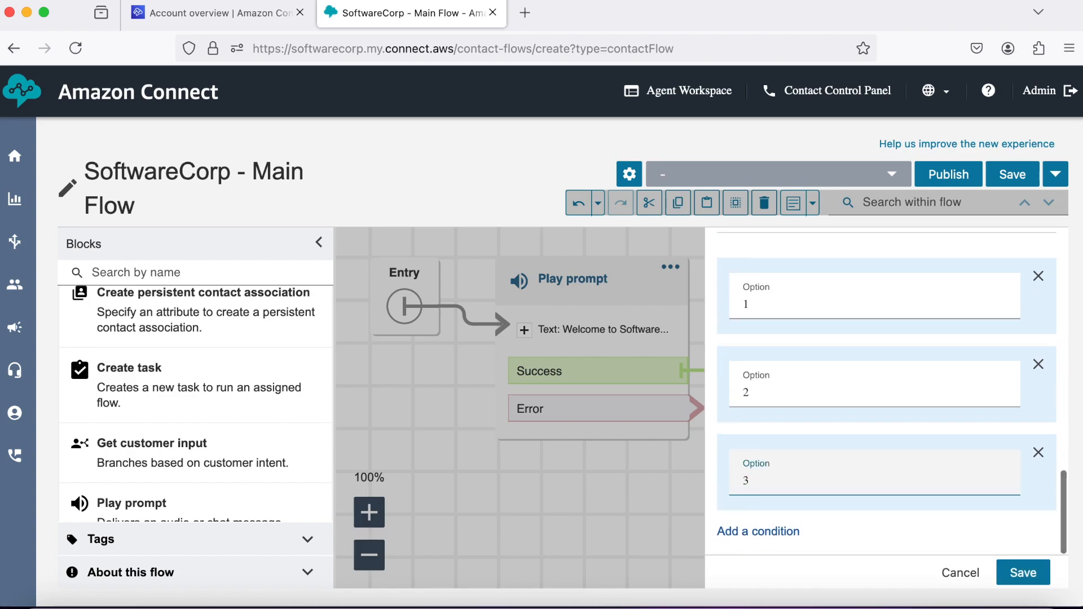
click(1022, 574)
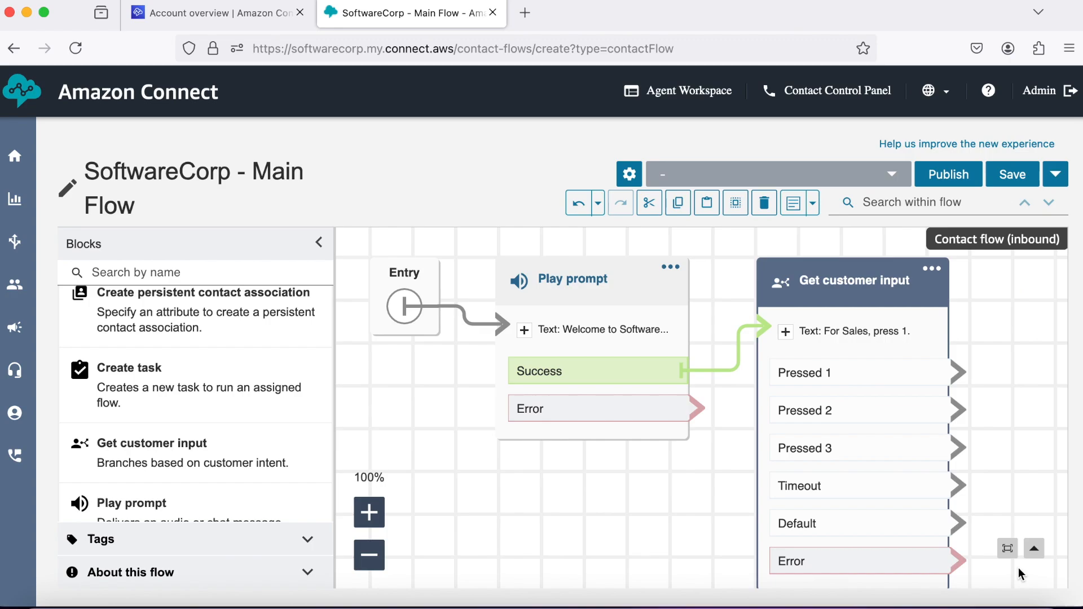
Reopen the Get customer input settings to review them and close without changes.
scroll(719, 512, up, 1)
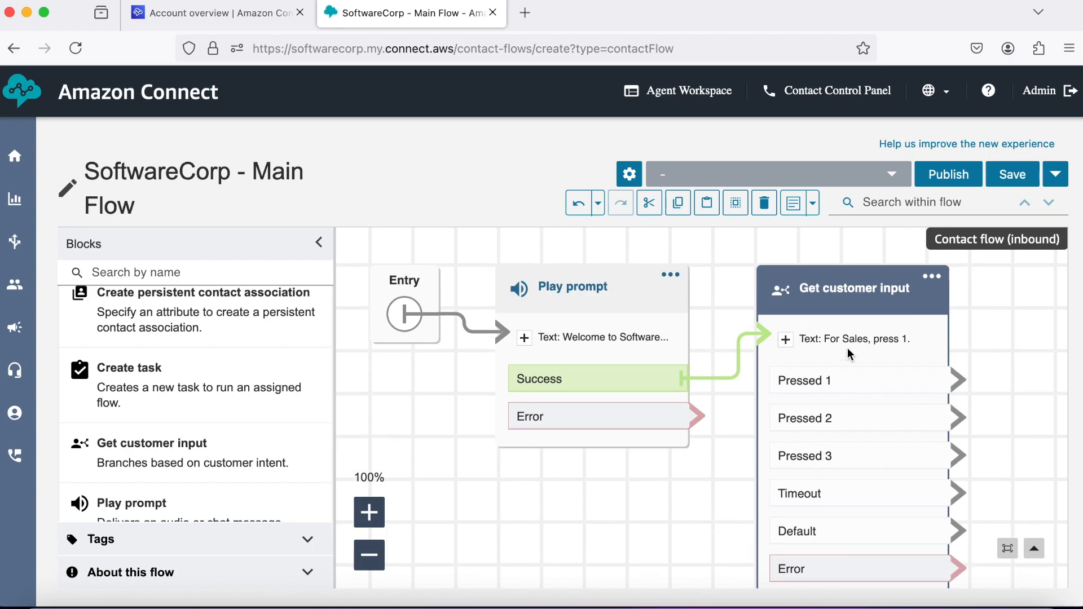
click(873, 291)
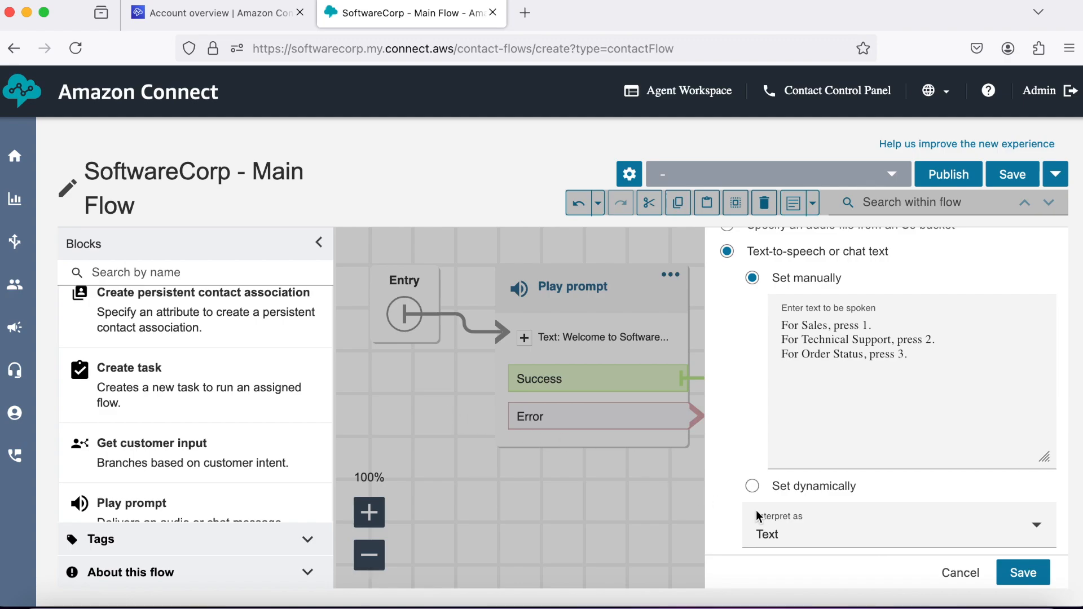
click(951, 577)
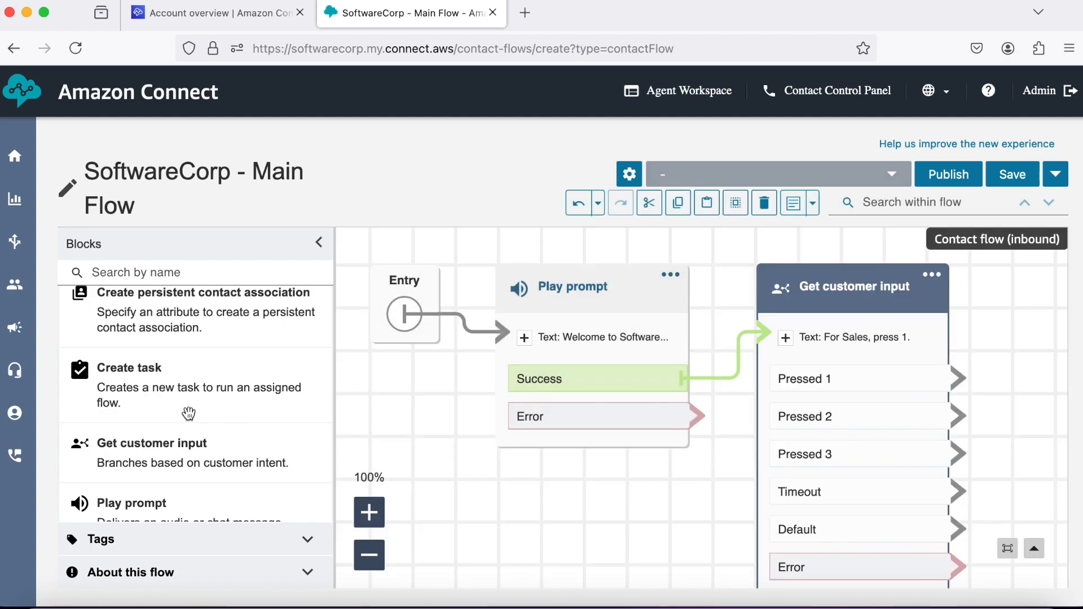
Collapse INTERACT and expand TERMINATE to reveal the Transfer to flow block.
scroll(239, 345, up, 3)
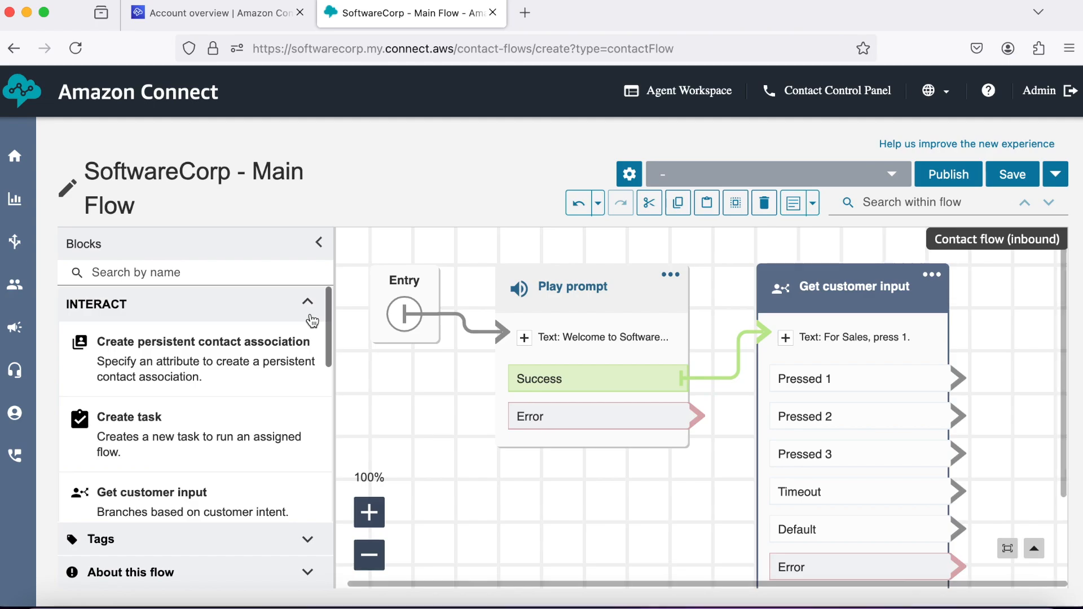
click(307, 314)
scroll(210, 381, down, 1)
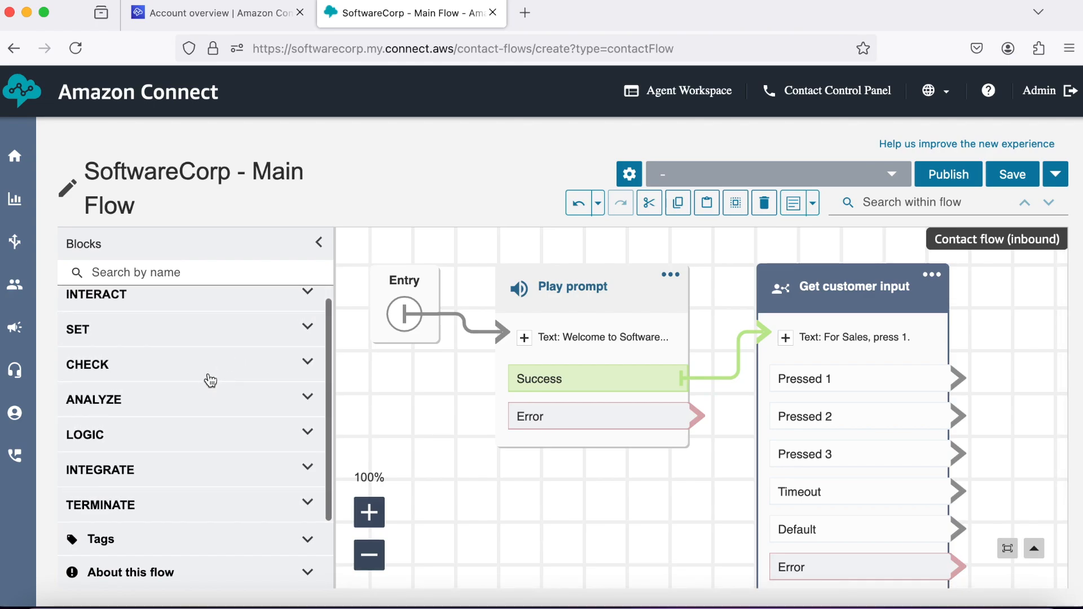
click(306, 503)
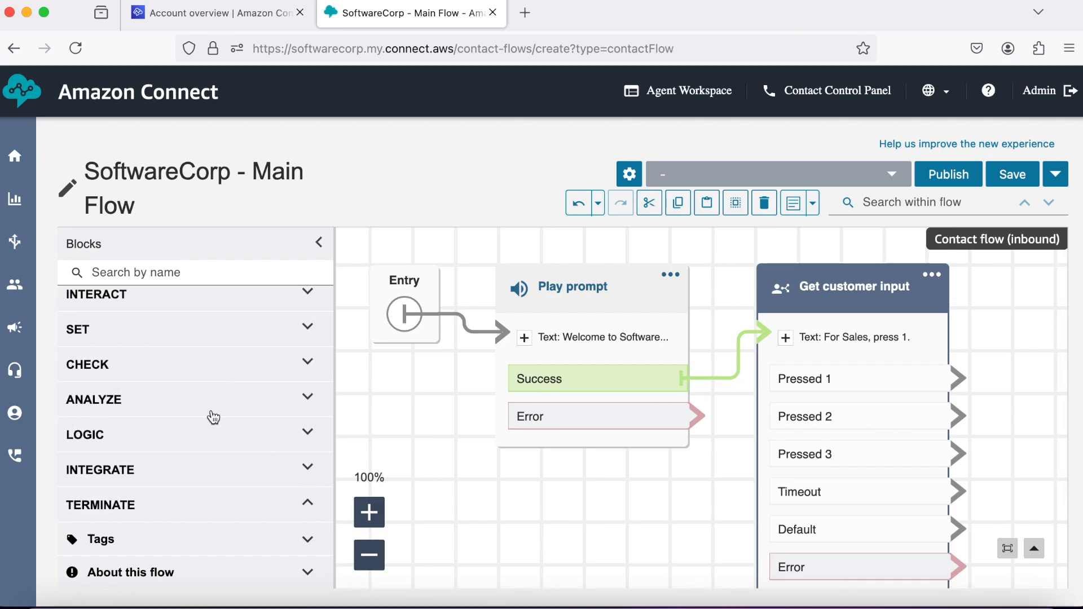
scroll(213, 418, down, 6)
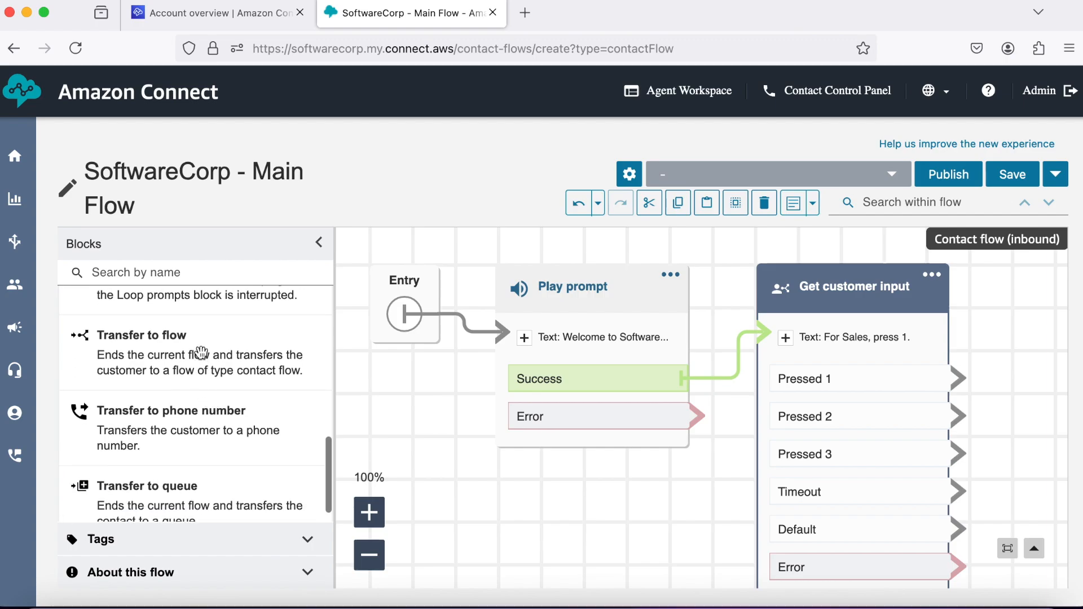
Place three Transfer to flow blocks to the right of Get customer input.
drag(201, 352, 1004, 287)
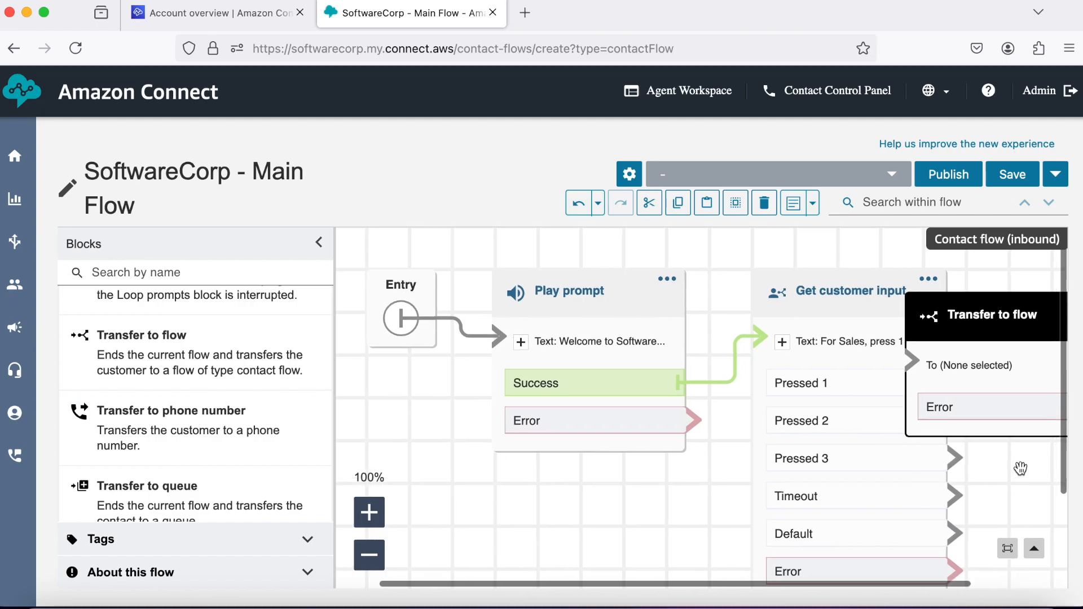
drag(897, 313, 1005, 291)
drag(196, 355, 986, 459)
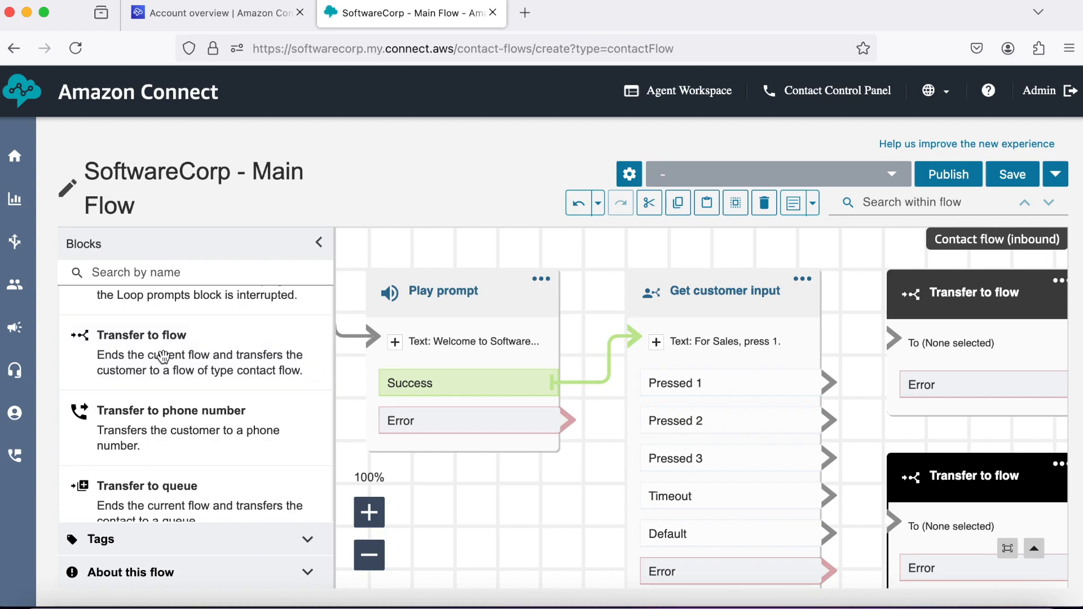
scroll(585, 452, down, 2)
drag(216, 358, 986, 524)
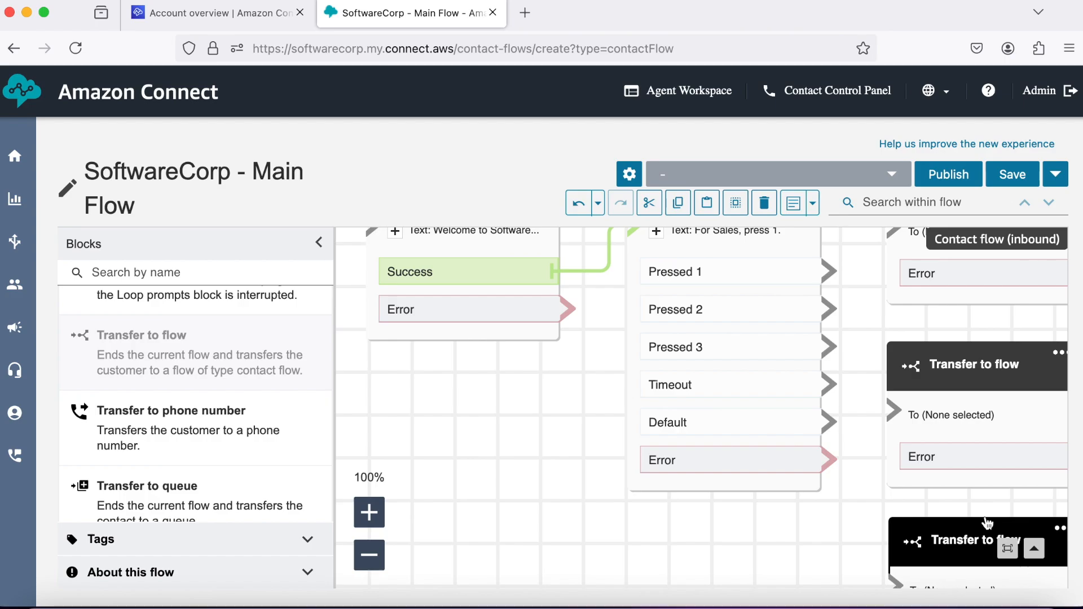
Connect Pressed 1, 2 and 3 to the three Transfer to flow blocks and save the flow.
click(369, 555)
click(369, 555)
click(369, 555)
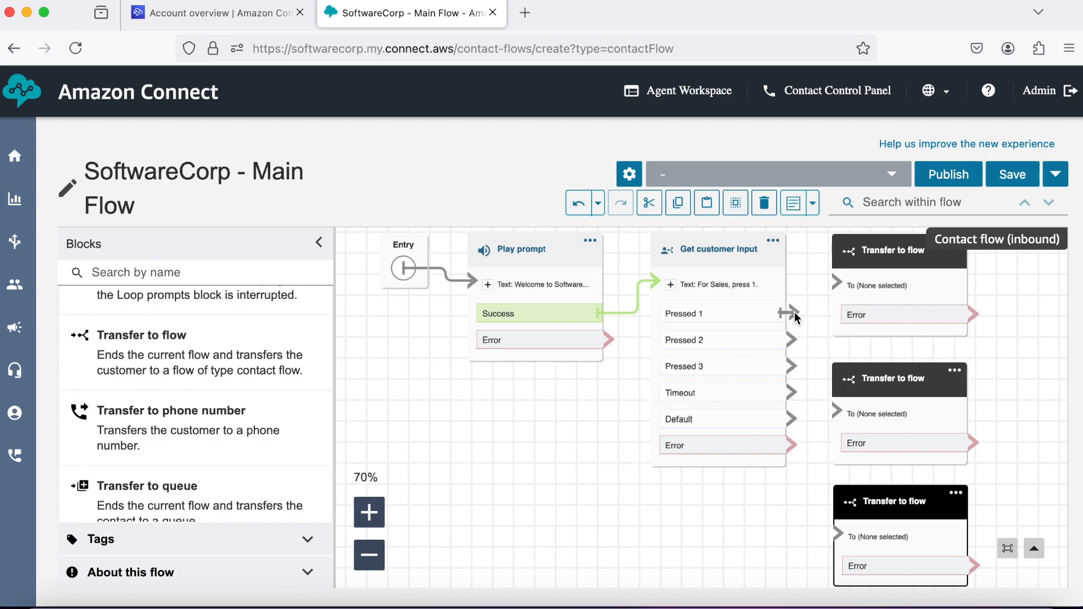
drag(821, 286, 834, 279)
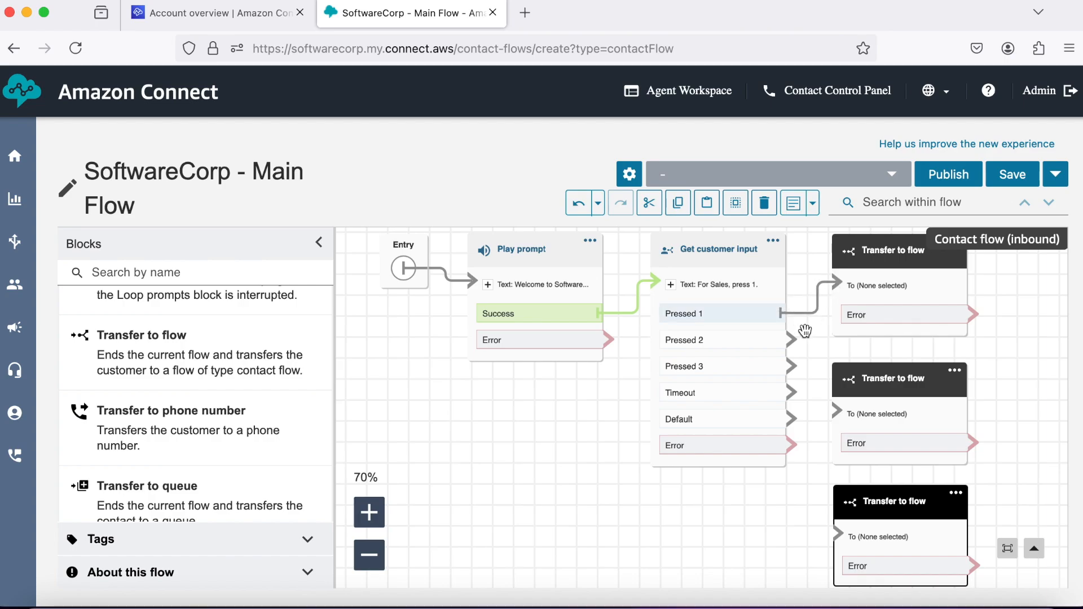
drag(794, 341, 822, 405)
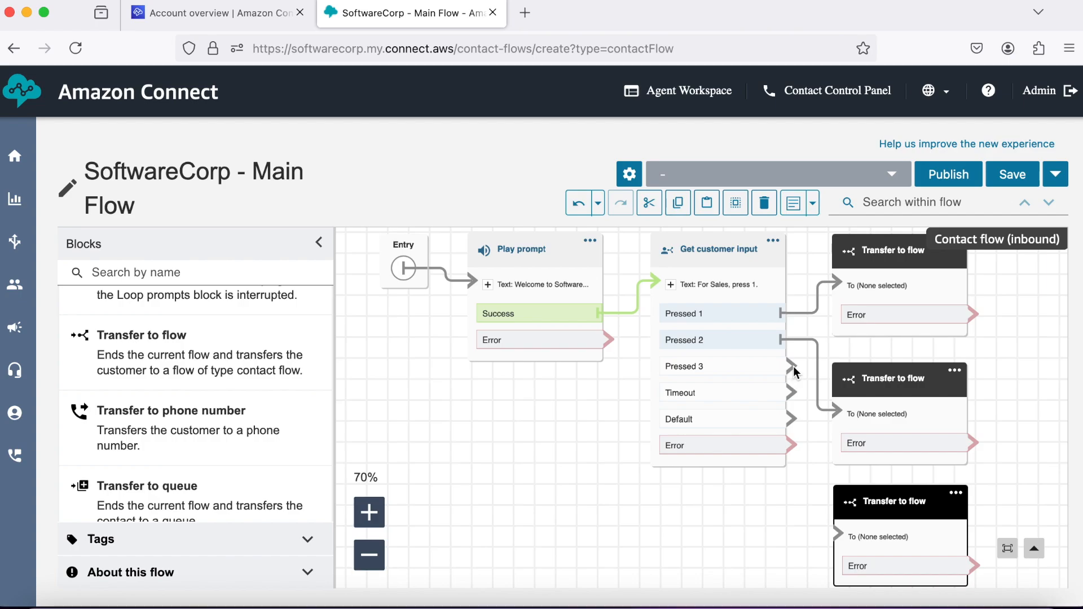
drag(793, 365, 834, 531)
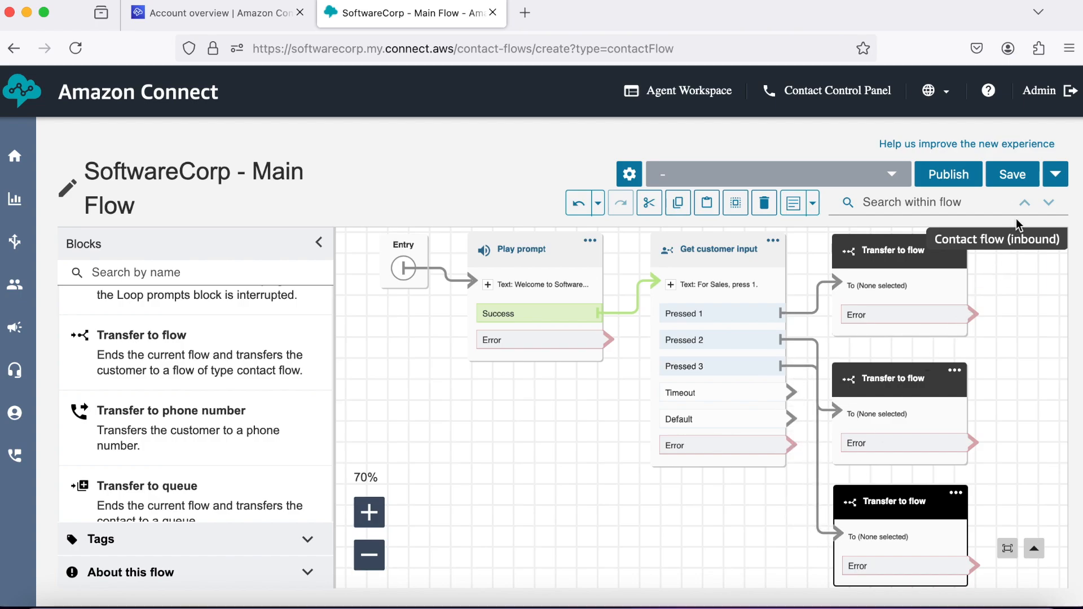
click(1021, 181)
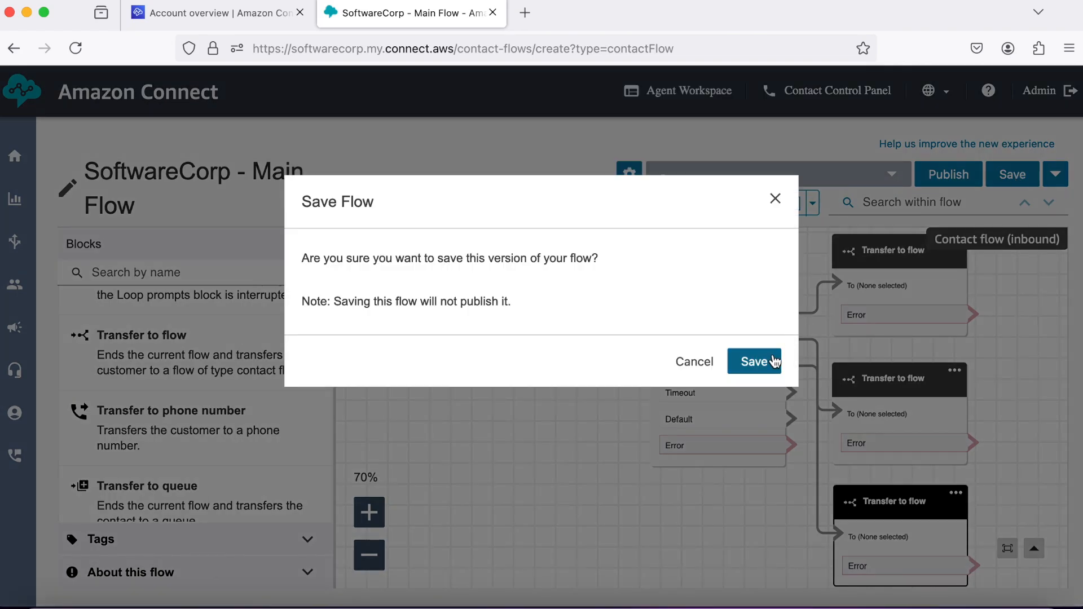
click(772, 361)
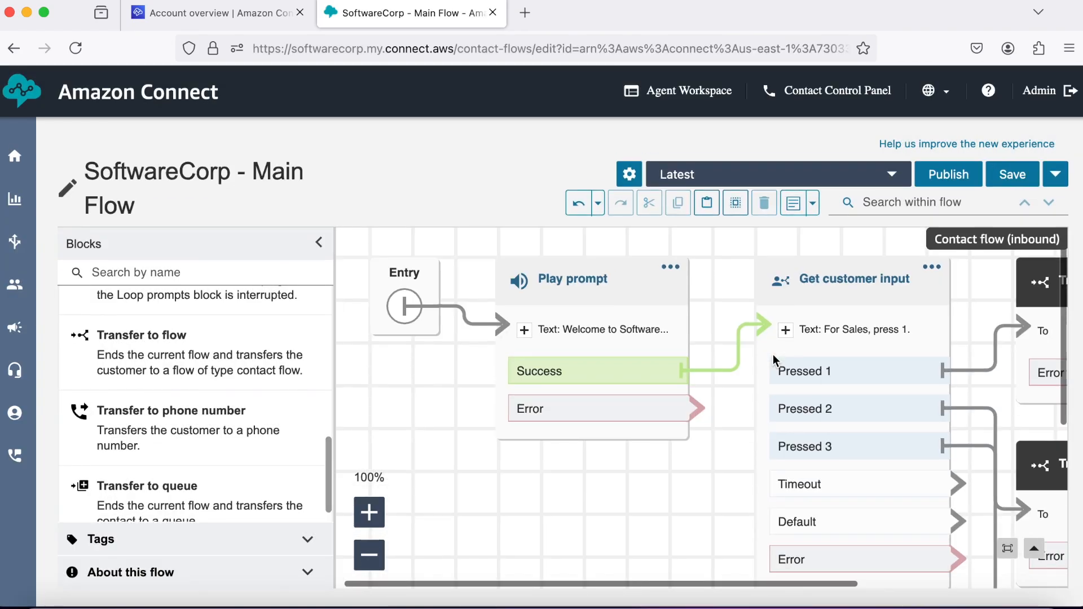
Add a Disconnect block to the right of the first Transfer to flow block.
scroll(192, 418, up, 3)
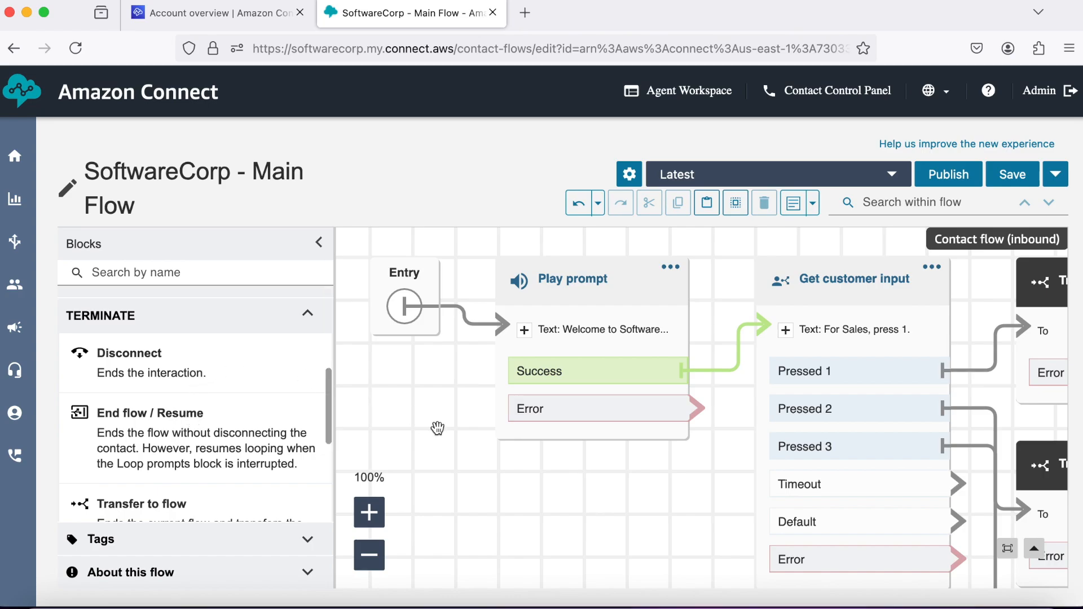
scroll(439, 431, right, 5)
drag(181, 365, 1040, 298)
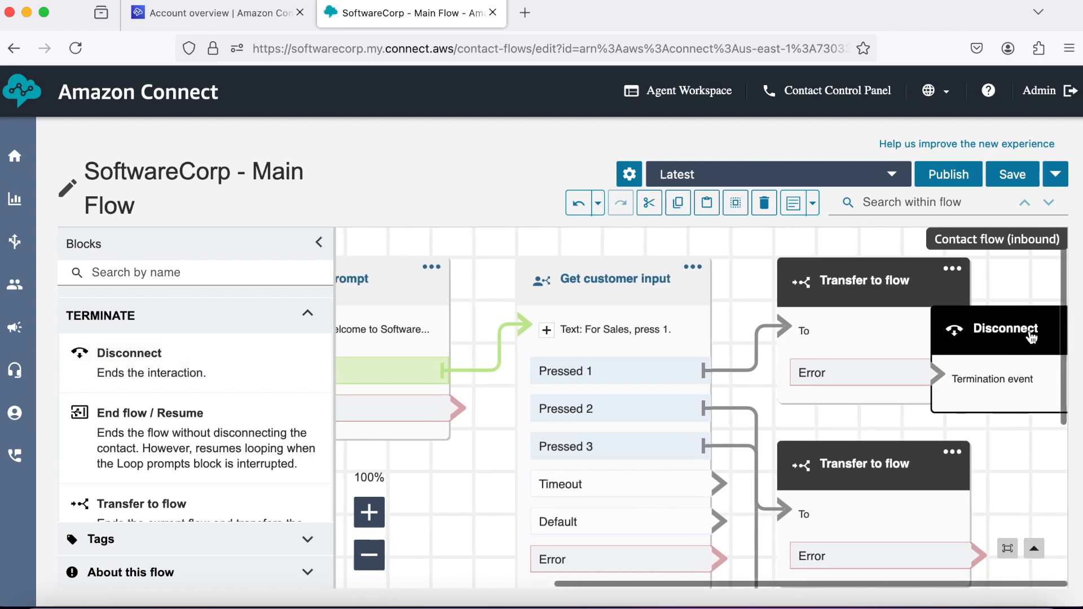
drag(1019, 342, 1056, 314)
scroll(1007, 431, right, 3)
scroll(1007, 431, right, 4)
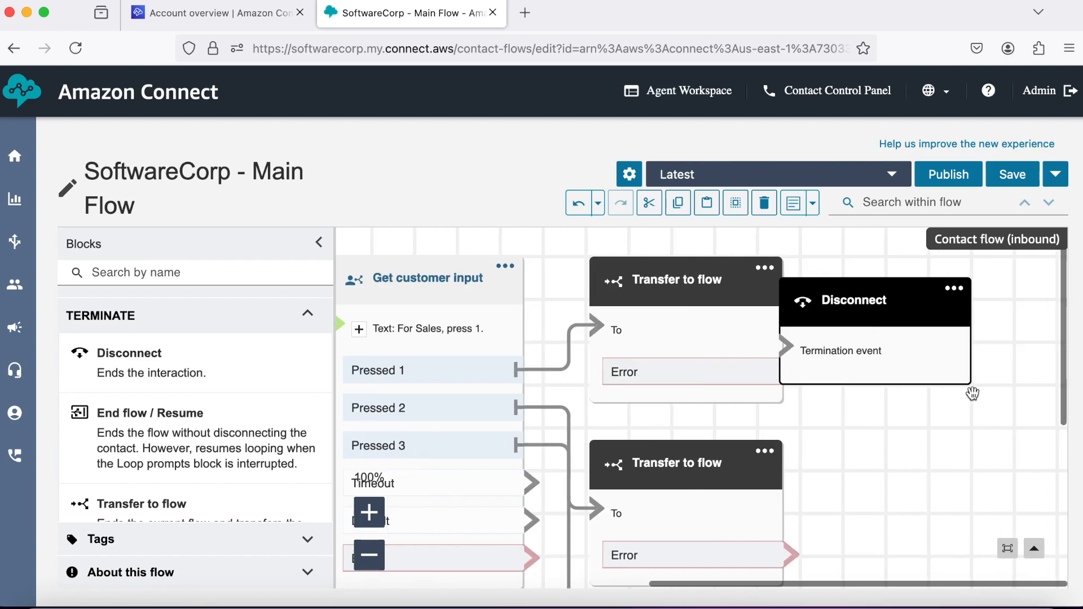
drag(894, 312, 965, 291)
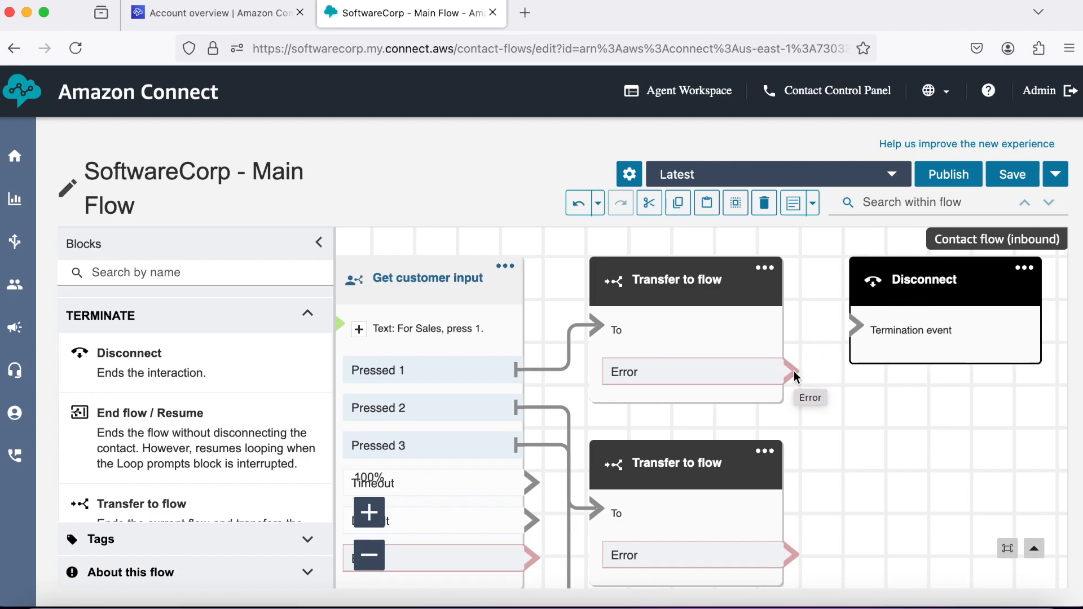
Route each Transfer to flow block's Error branch into the Disconnect block.
drag(794, 371, 853, 333)
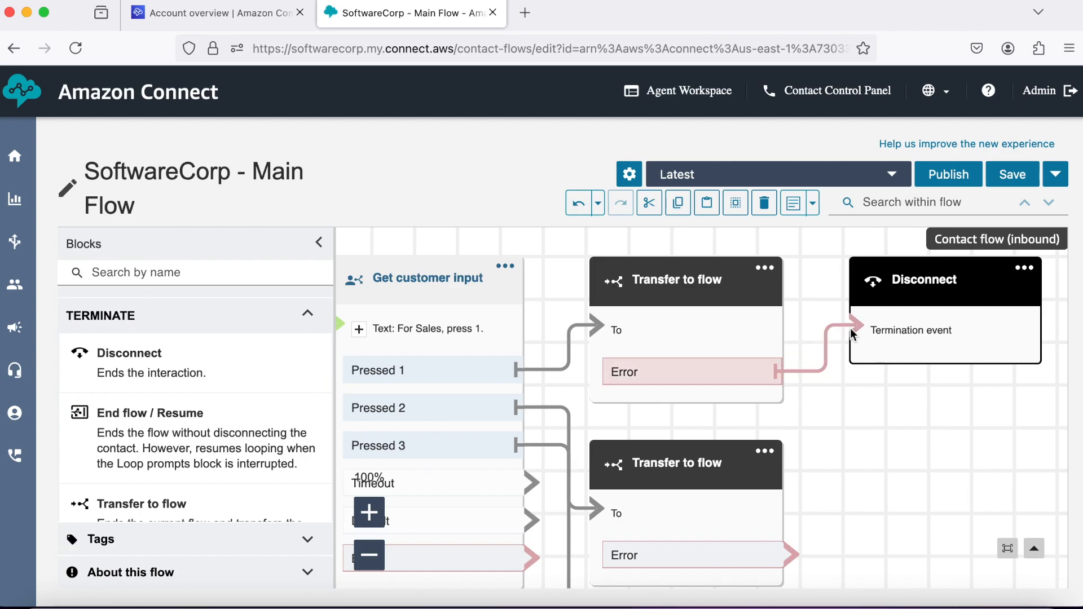
scroll(793, 536, down, 1)
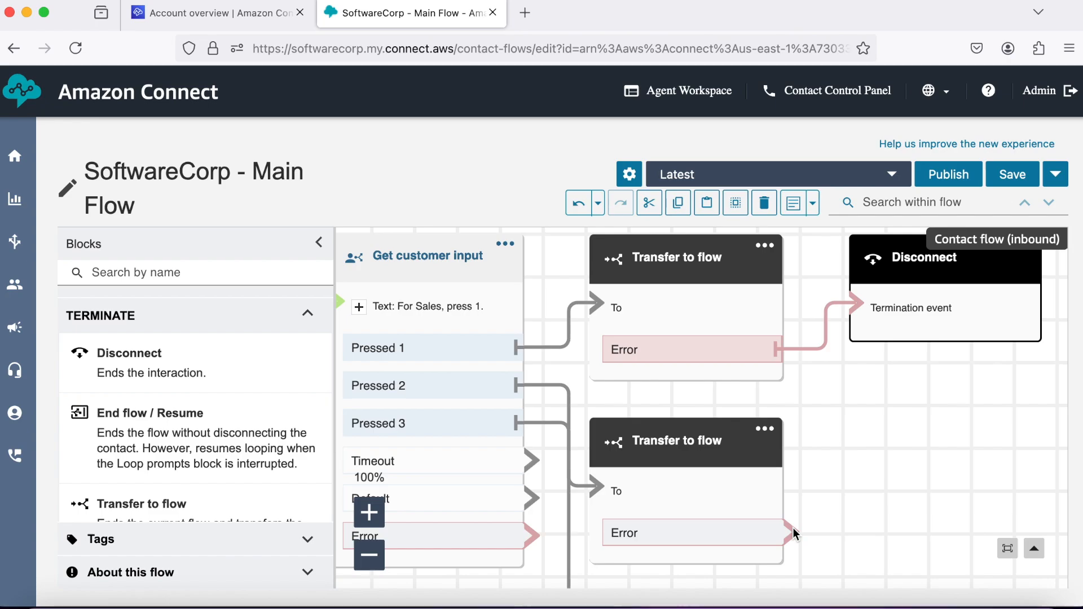
drag(793, 532, 848, 310)
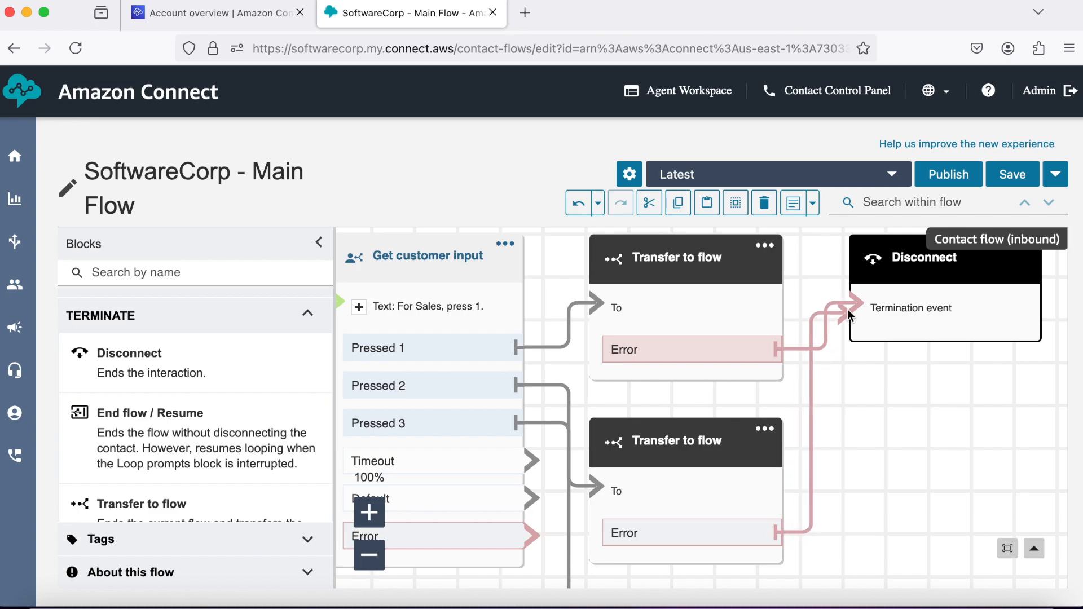
scroll(847, 392, down, 8)
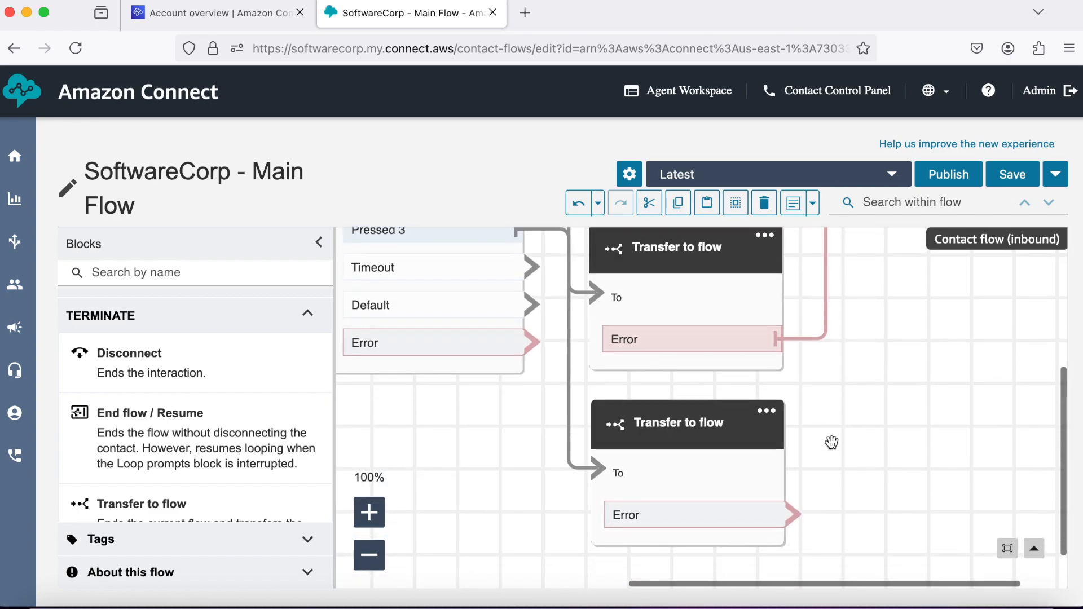
drag(798, 512, 838, 361)
scroll(838, 361, up, 4)
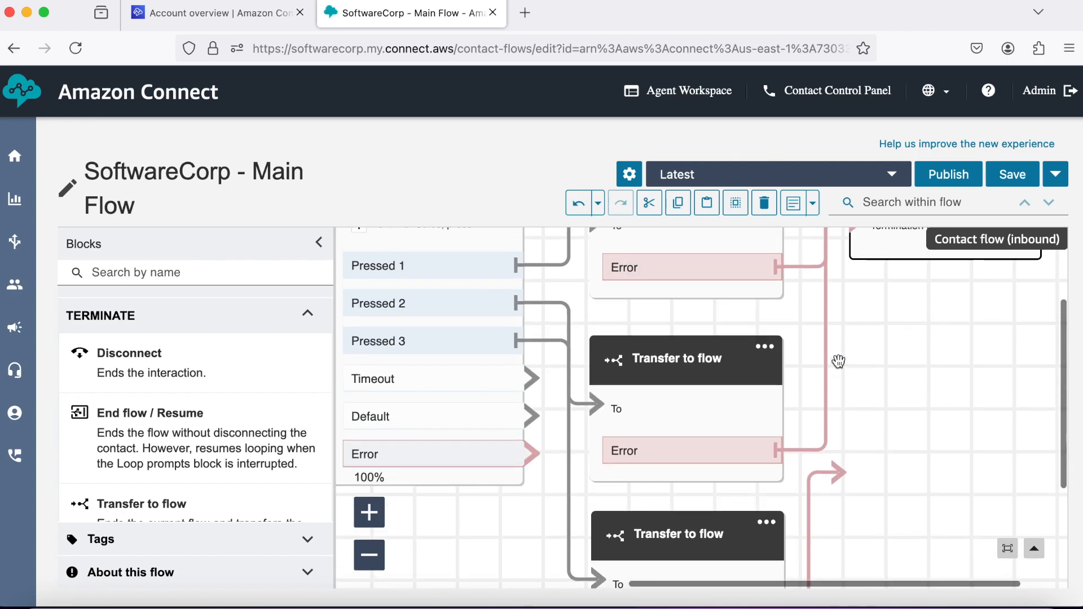
scroll(839, 361, up, 1)
drag(839, 361, 848, 255)
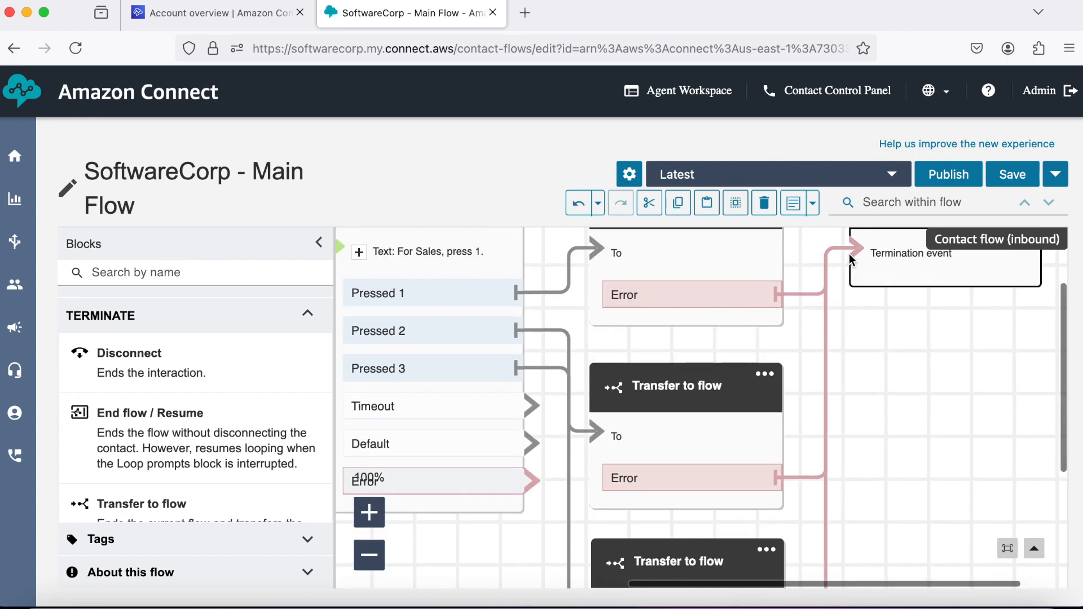
Route Get customer input's Timeout, Default and Error outcomes to Disconnect.
click(381, 565)
click(382, 565)
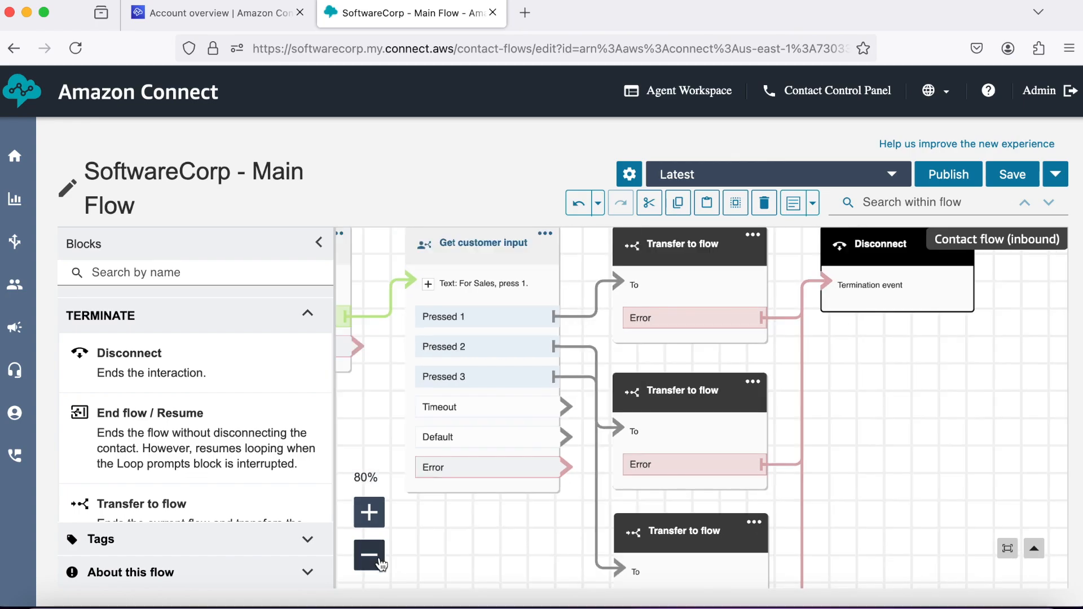
drag(569, 404, 623, 394)
drag(717, 327, 821, 281)
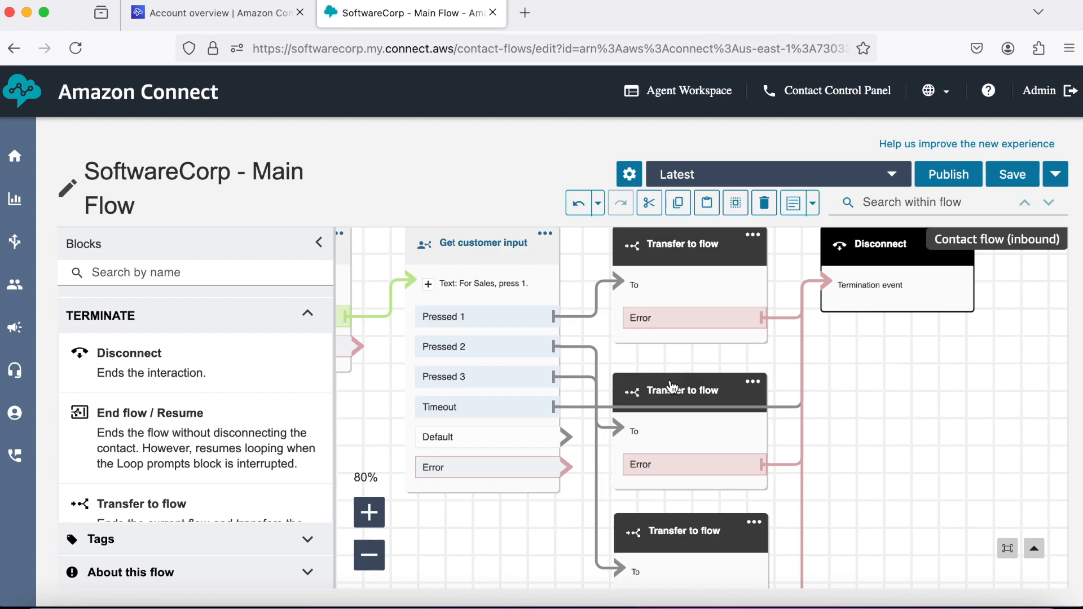
mouse_move(567, 440)
mouse_down()
mouse_move(673, 415)
mouse_move(769, 353)
mouse_move(809, 288)
mouse_move(822, 289)
mouse_up()
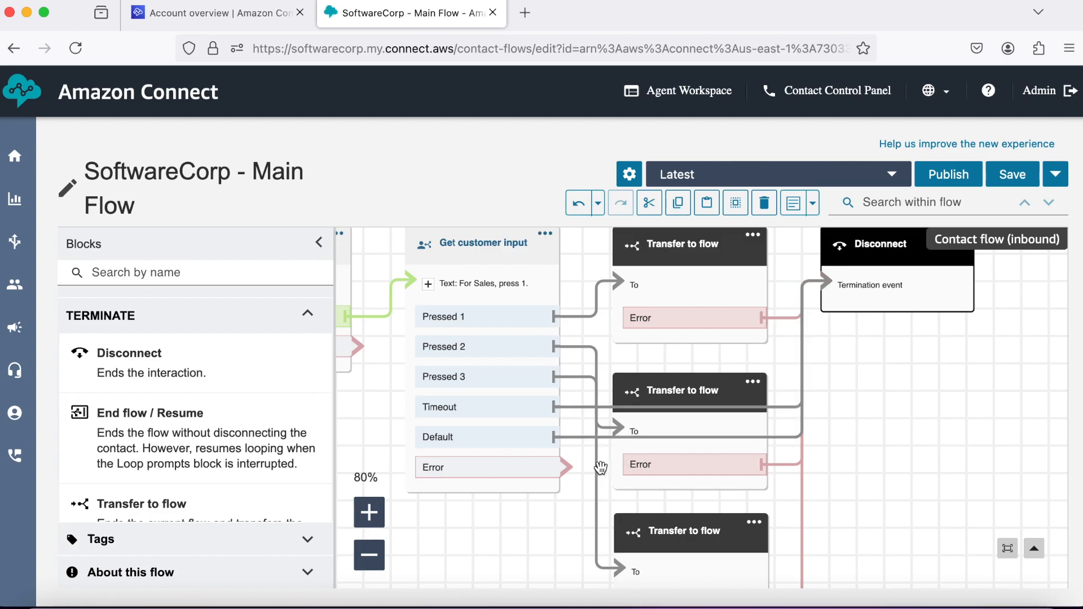
drag(571, 466, 823, 292)
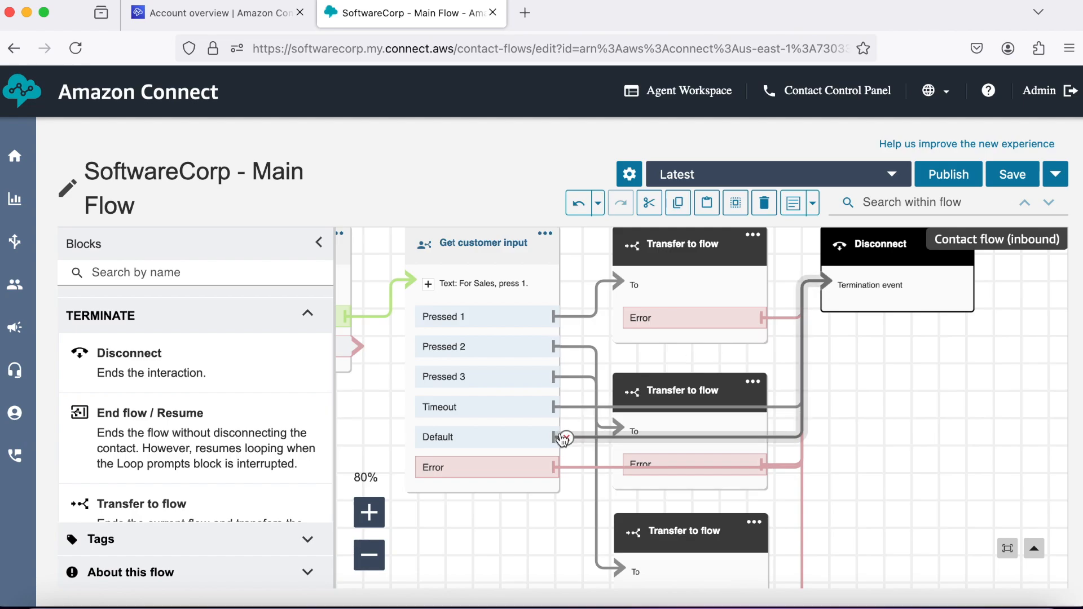
Route the Play prompt's Error branch to Disconnect and save the flow.
scroll(560, 438, left, 3)
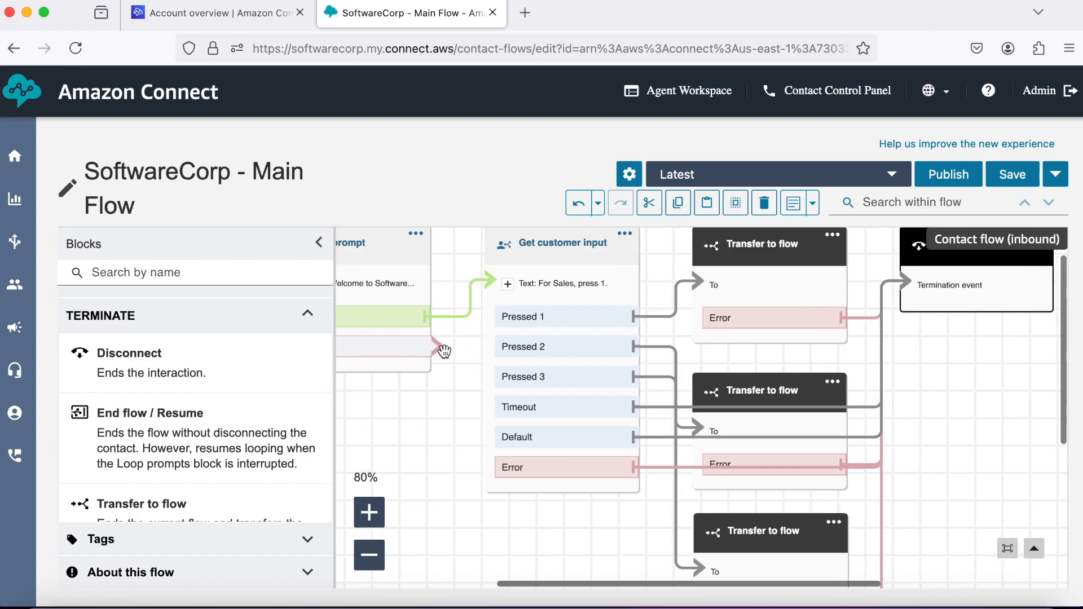
drag(440, 348, 899, 284)
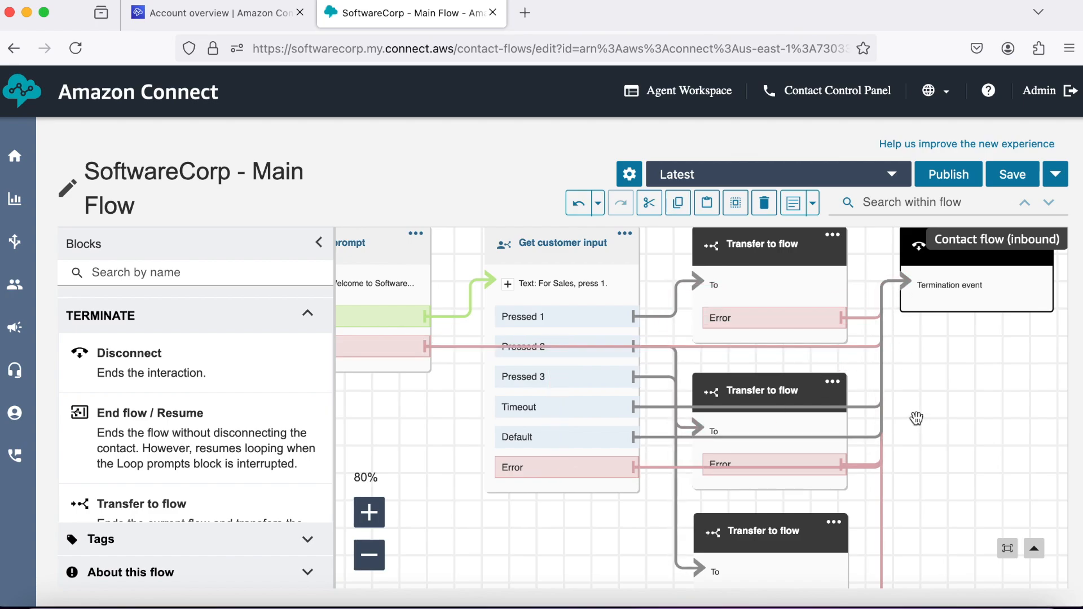
scroll(916, 418, up, 2)
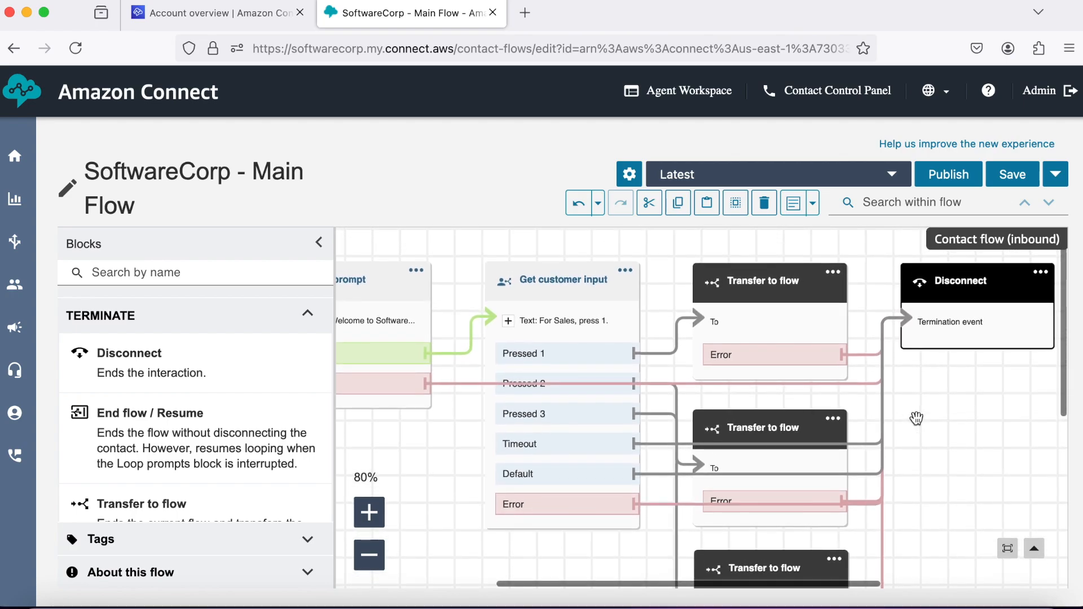
scroll(916, 418, down, 5)
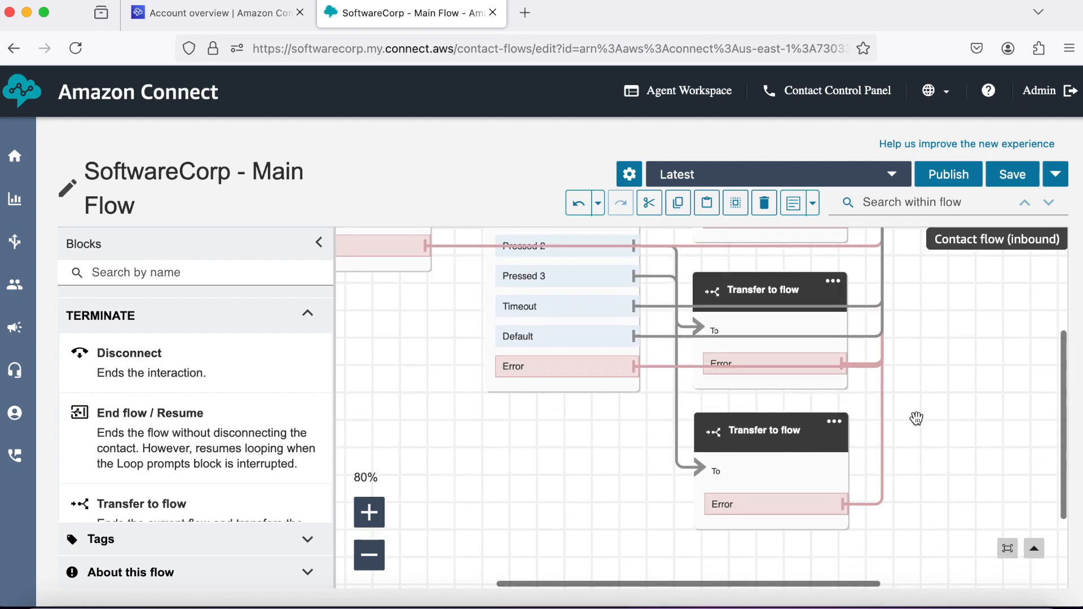
scroll(916, 418, up, 5)
click(1013, 177)
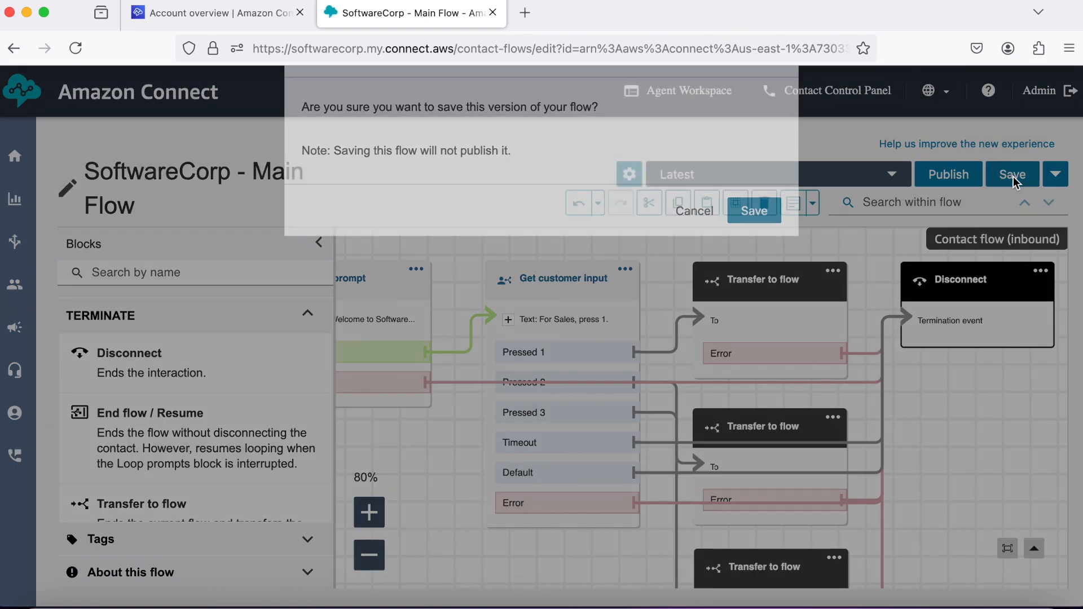
Confirm saving SoftwareCorp - Main Flow, zoom out to 60%, and open the first transfer block's settings.
click(768, 360)
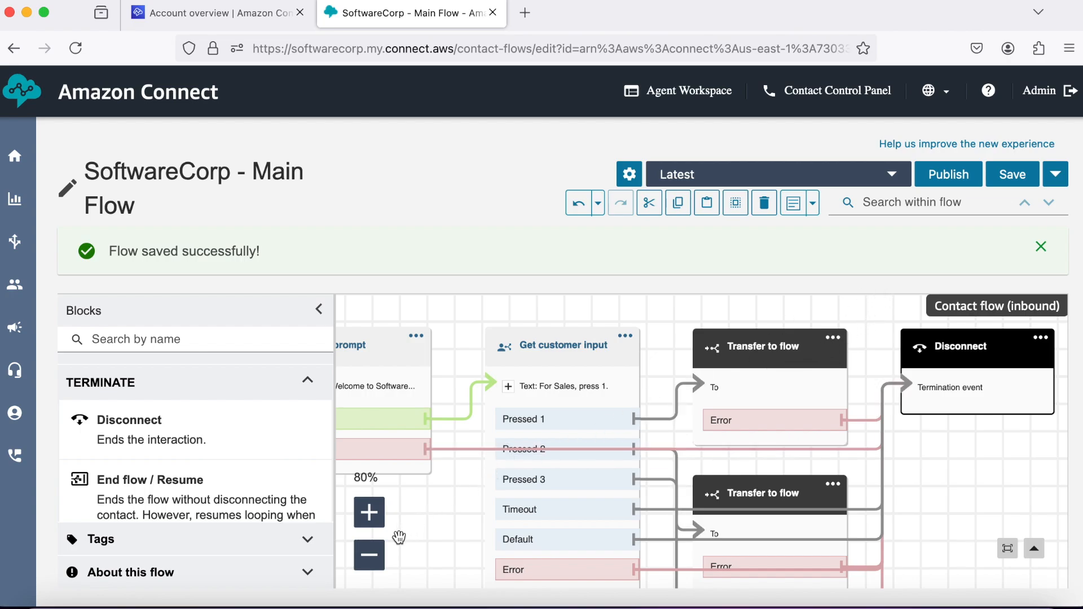
click(369, 555)
click(369, 561)
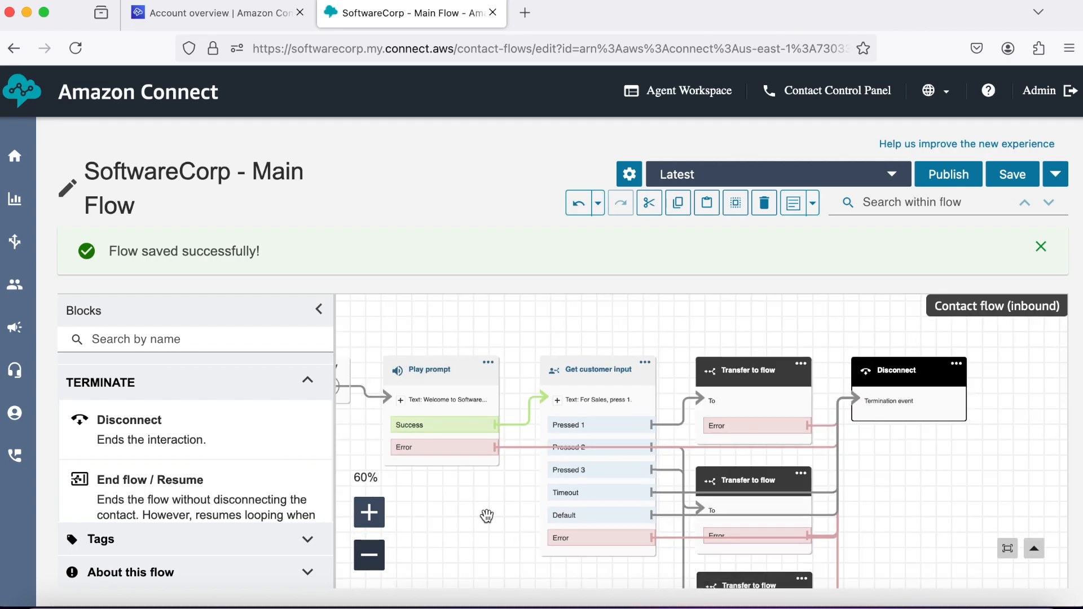
scroll(528, 487, down, 3)
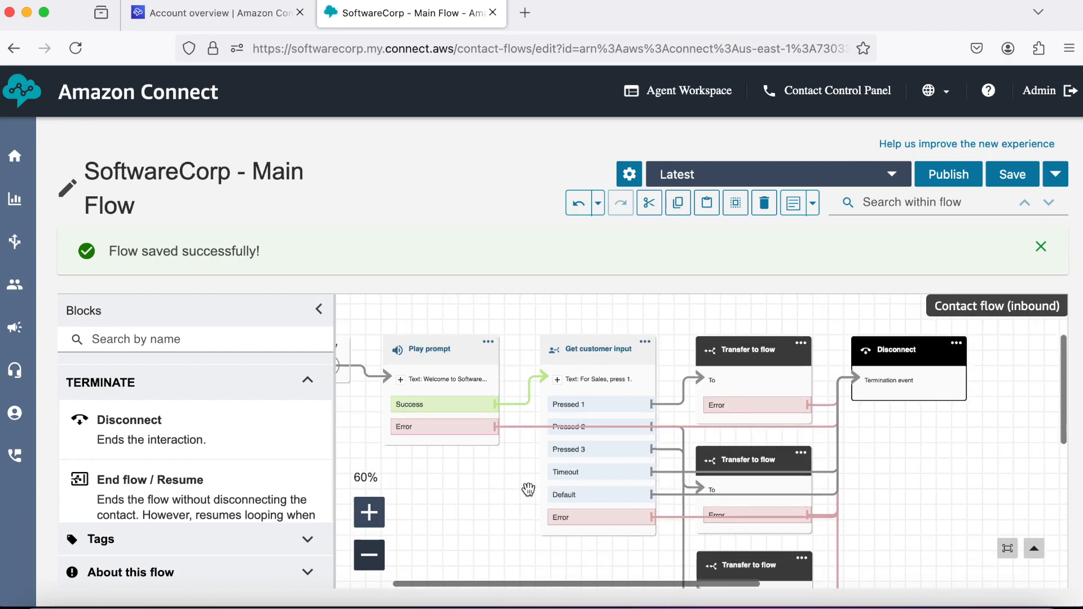
scroll(513, 435, up, 2)
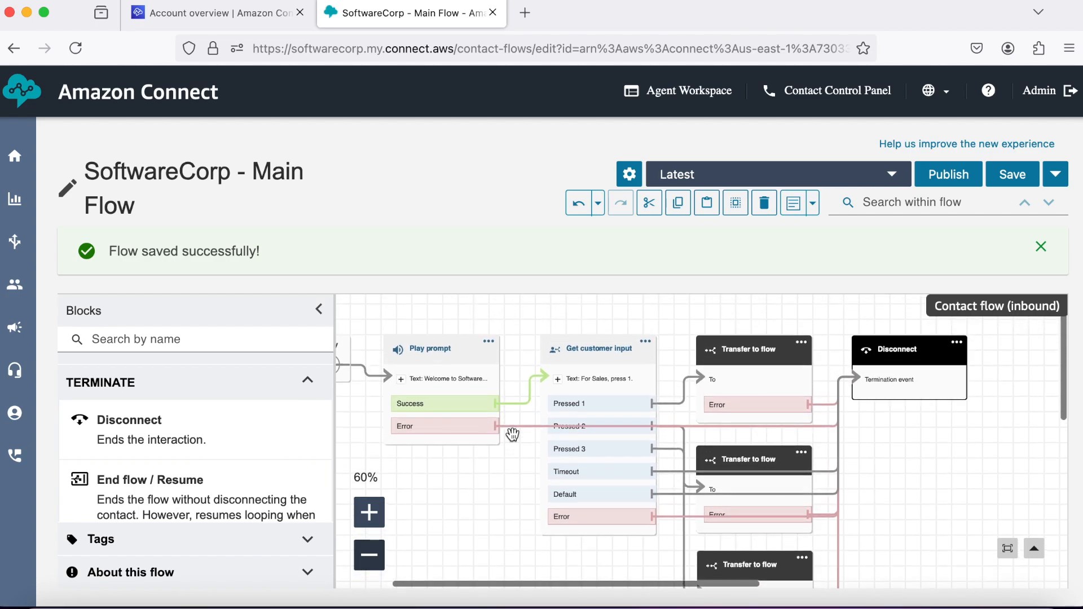
scroll(511, 437, left, 2)
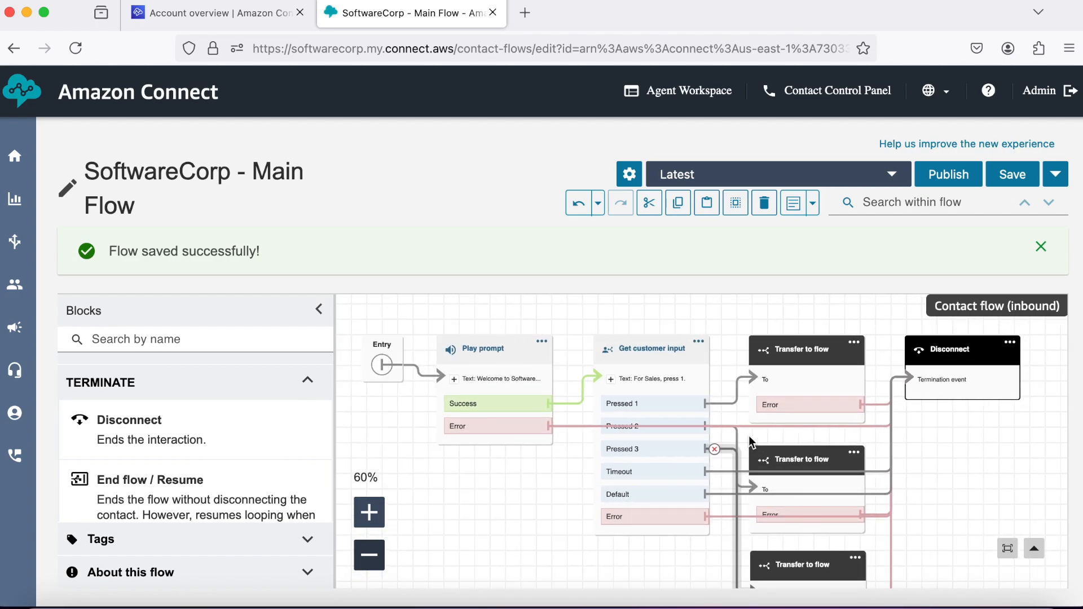
click(815, 354)
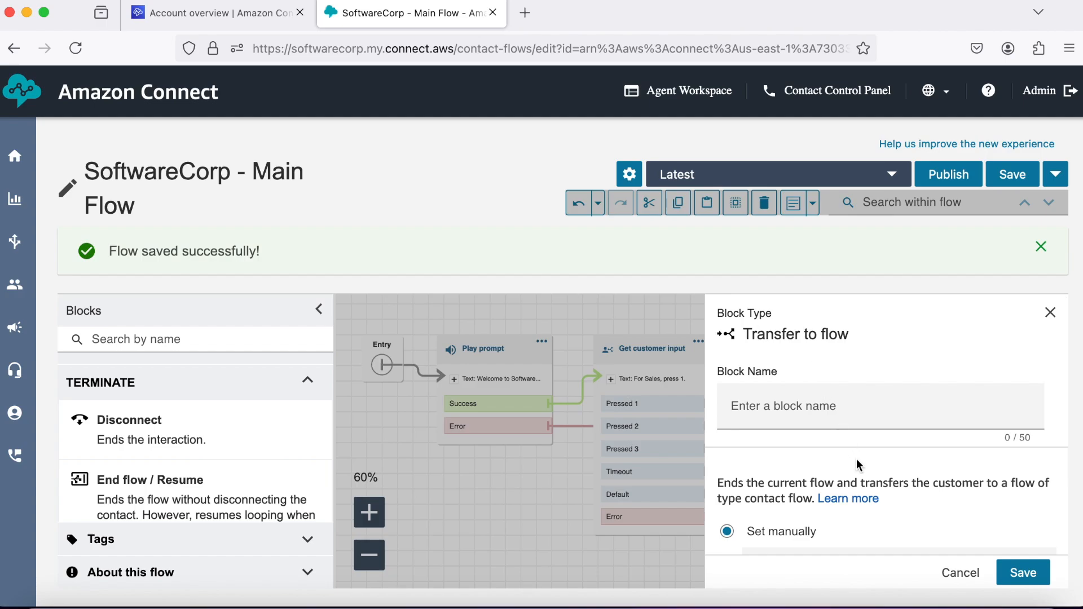
scroll(856, 459, down, 1)
scroll(856, 459, down, 3)
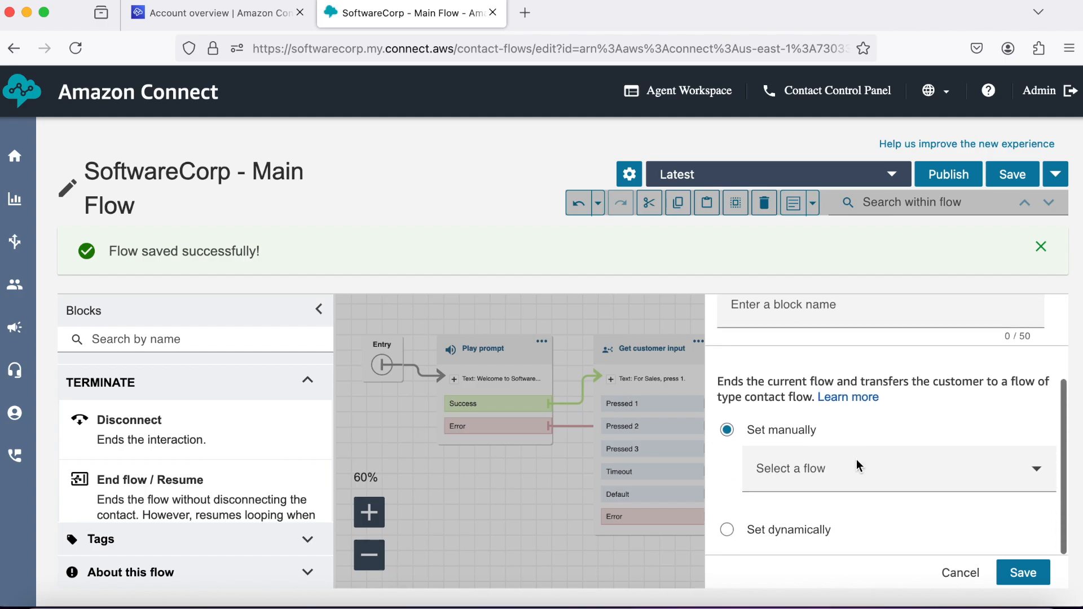
click(963, 468)
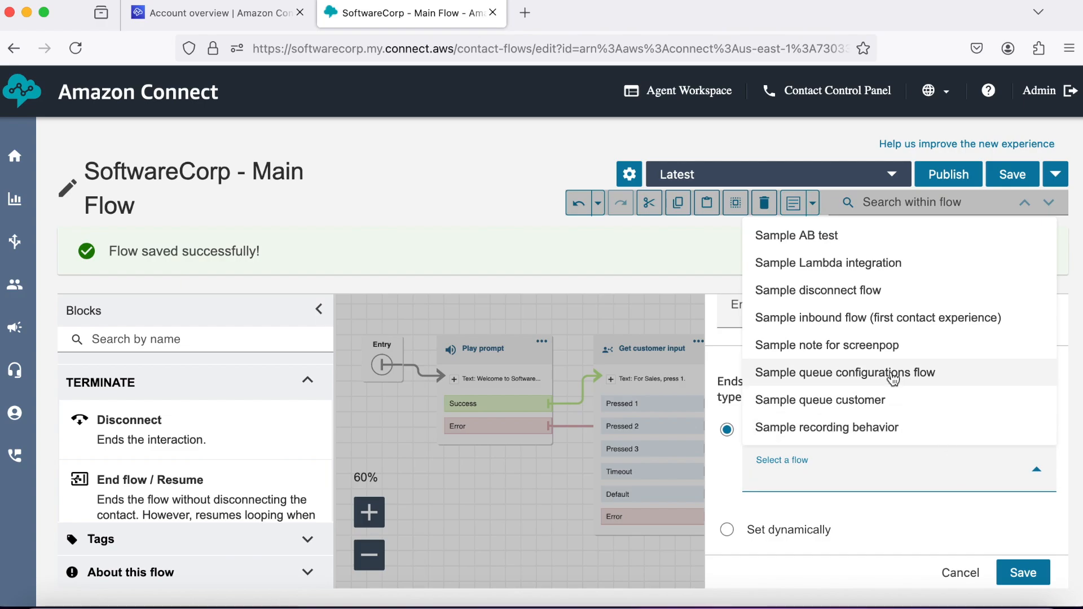
scroll(893, 379, down, 1)
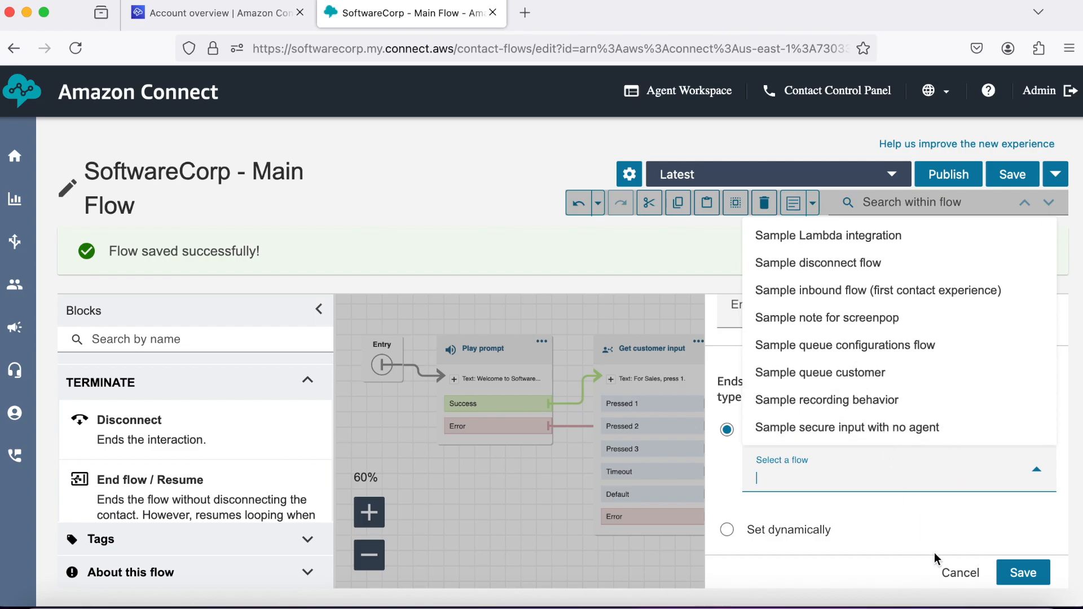
click(948, 573)
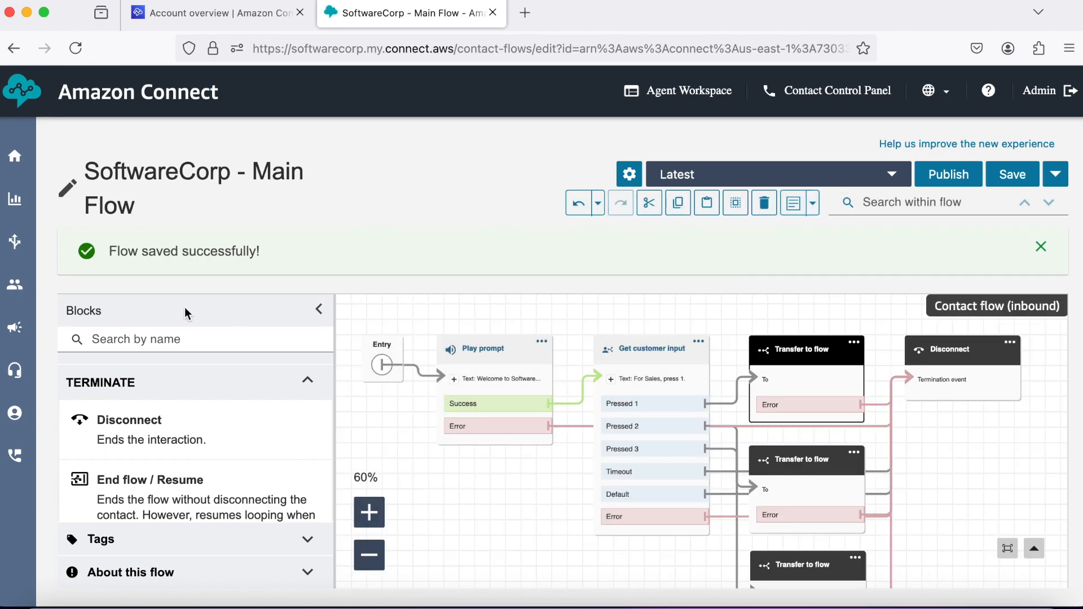
mouse_move(4, 259)
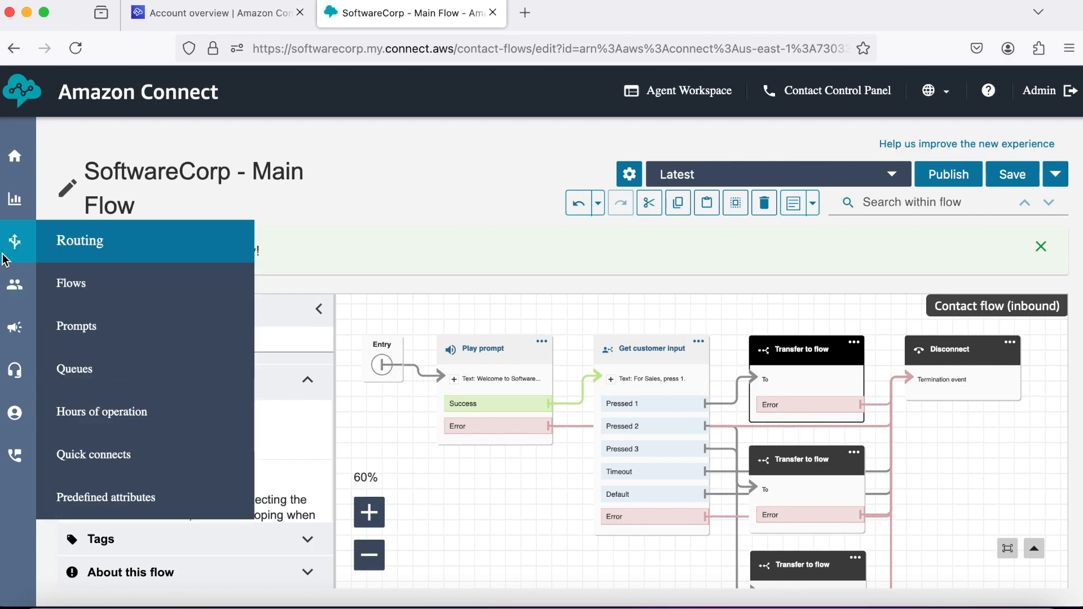
Create a new blank inbound contact flow from Routing > Flows and begin naming it.
click(97, 283)
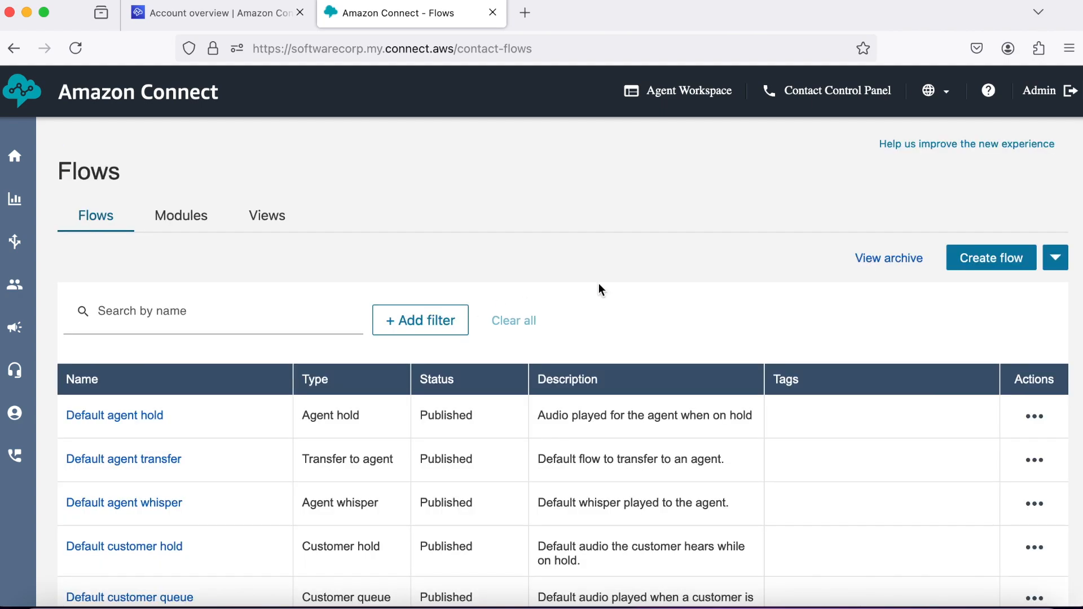
click(984, 258)
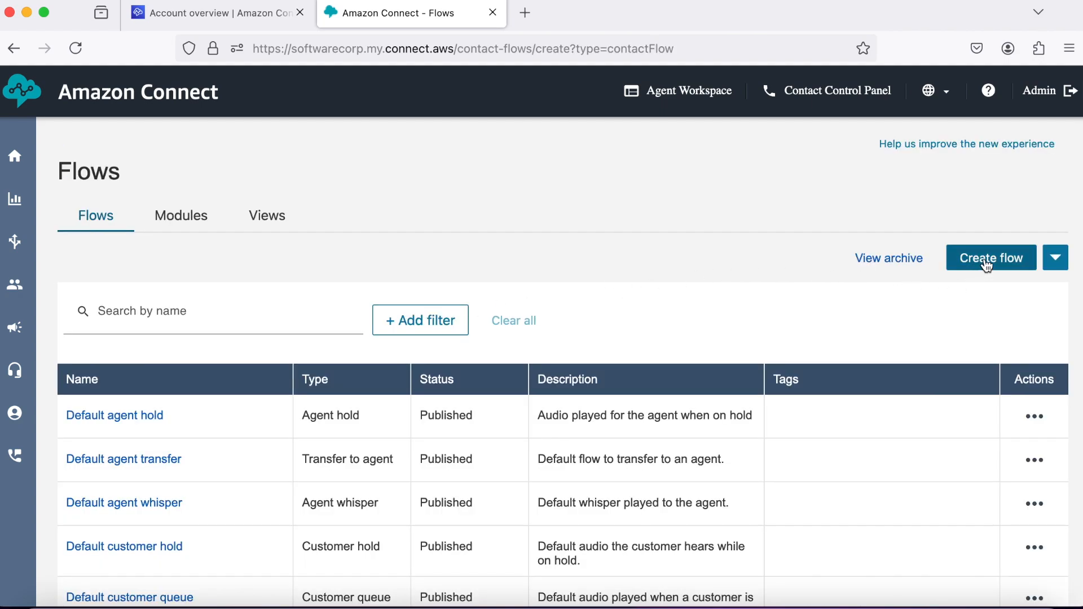
click(175, 186)
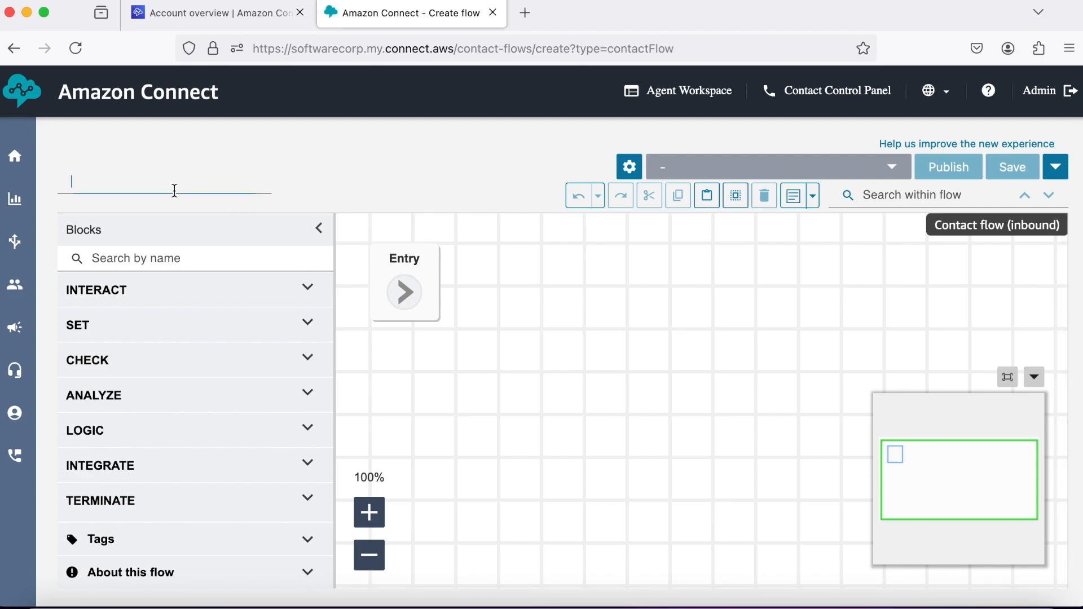
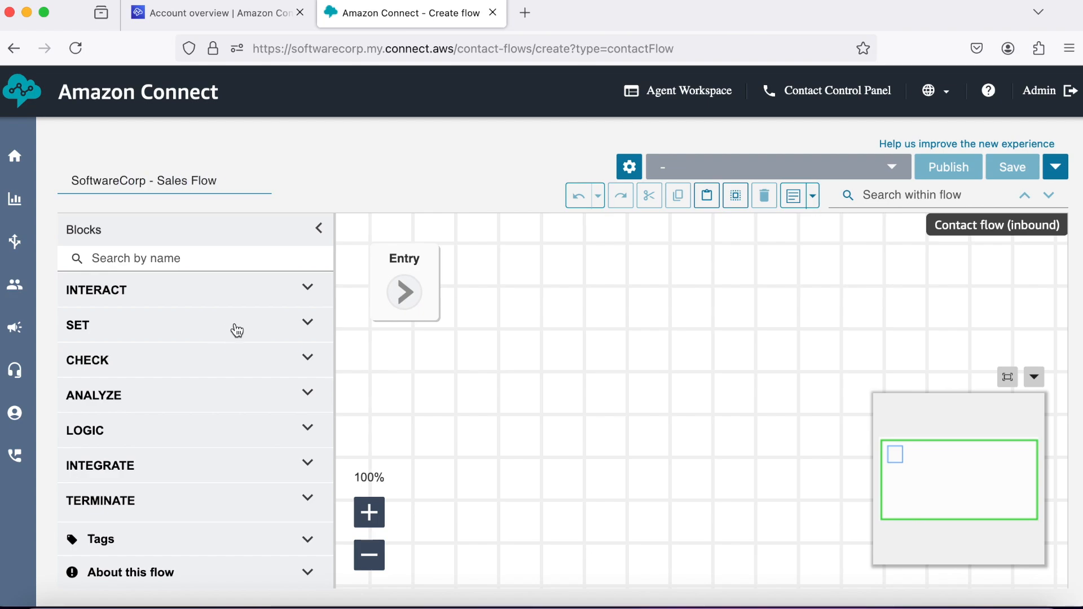
Add a Set working queue block to the Sales Flow canvas and wire Entry into it.
click(307, 326)
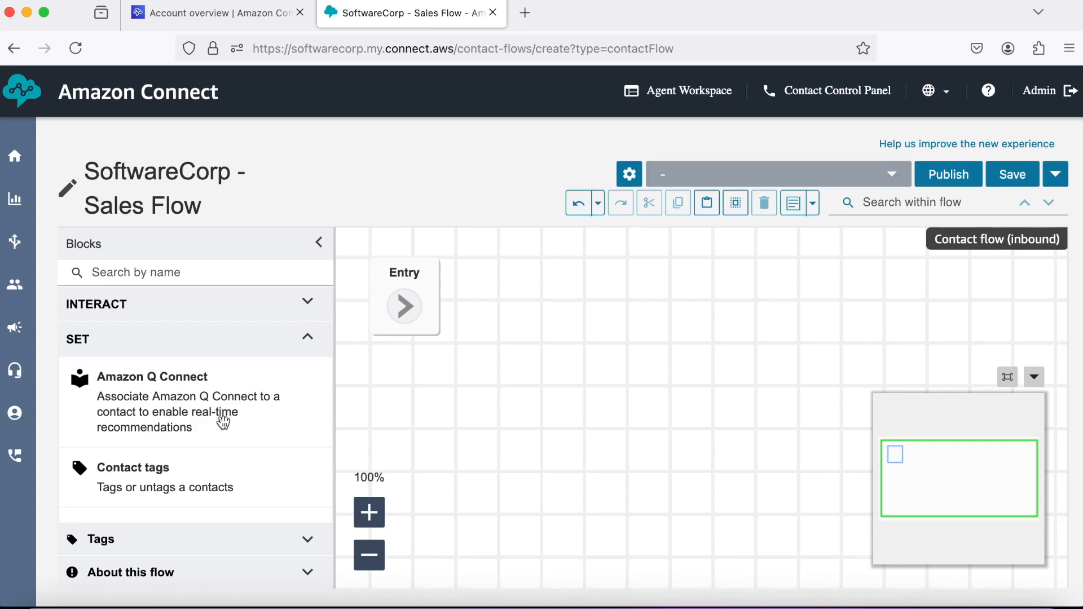
scroll(224, 422, down, 3)
scroll(223, 422, down, 10)
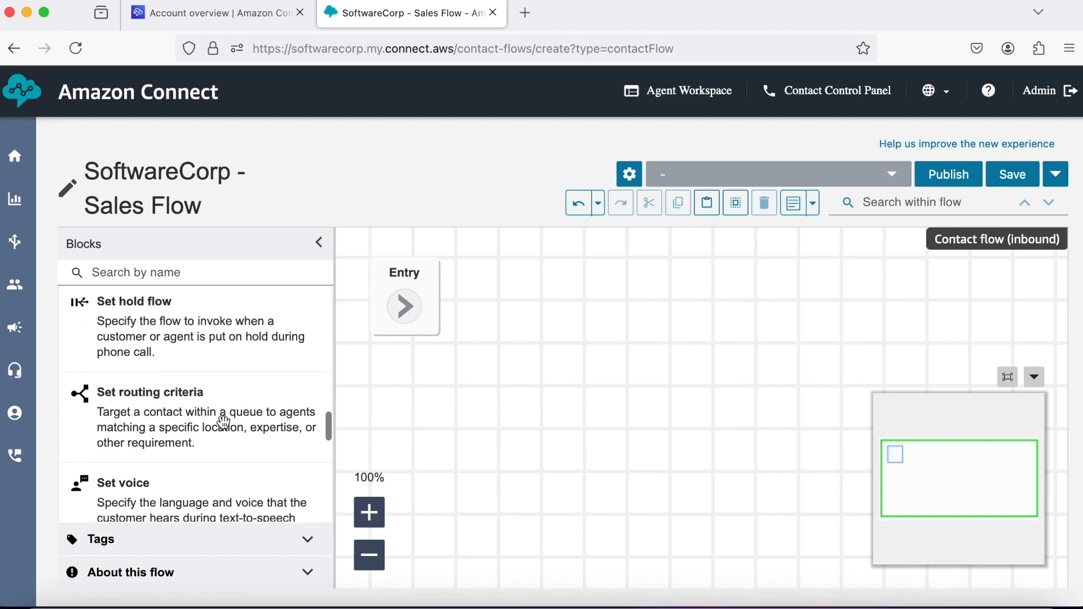
scroll(223, 423, down, 5)
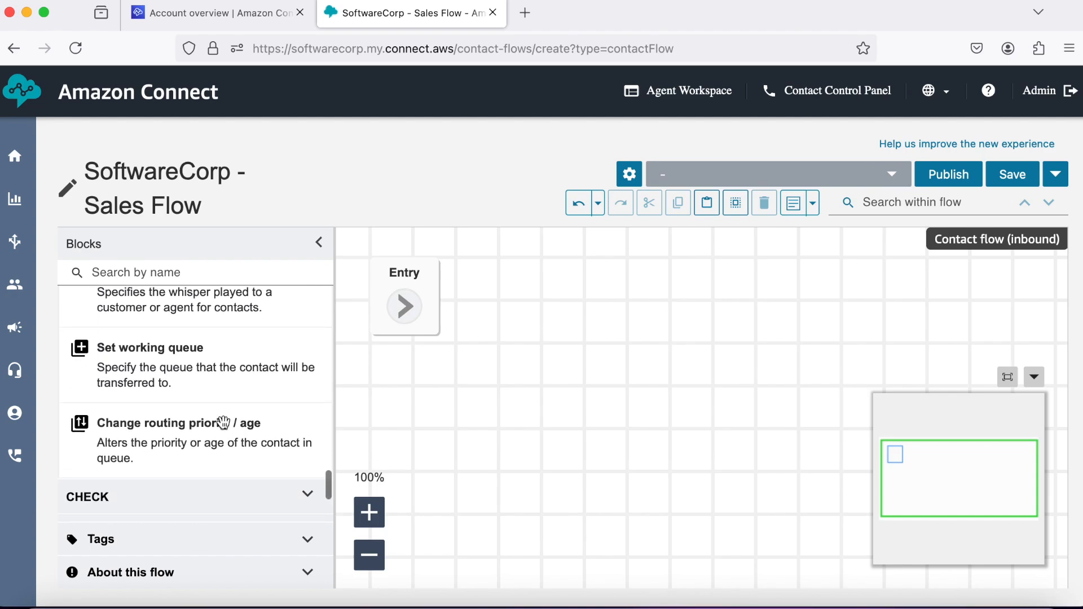
drag(220, 364, 595, 262)
drag(413, 309, 503, 325)
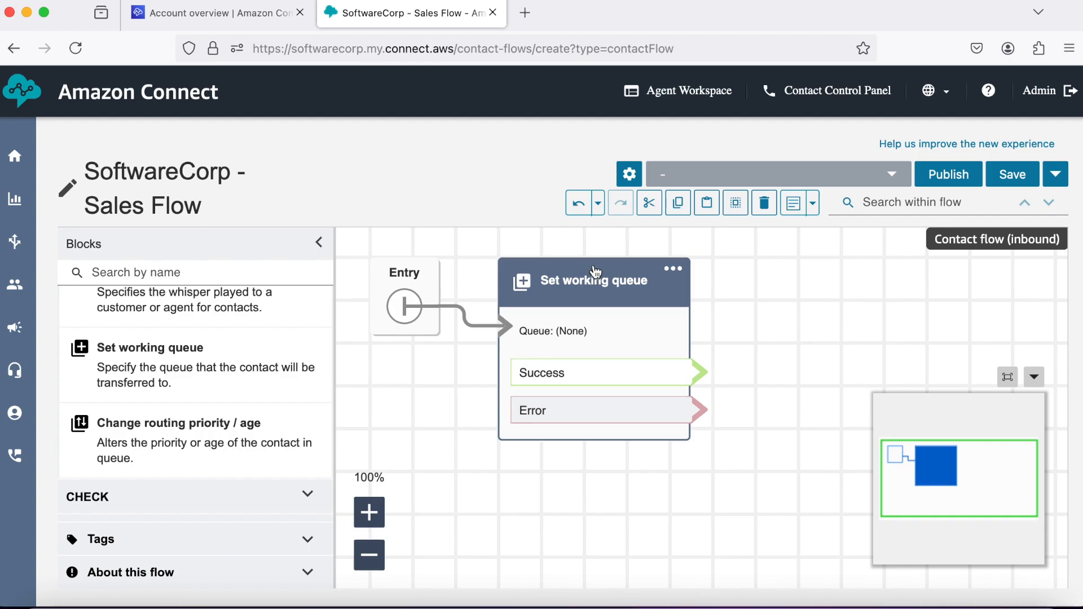
Set the Set working queue block's queue manually to SalesQueue and save it.
click(593, 266)
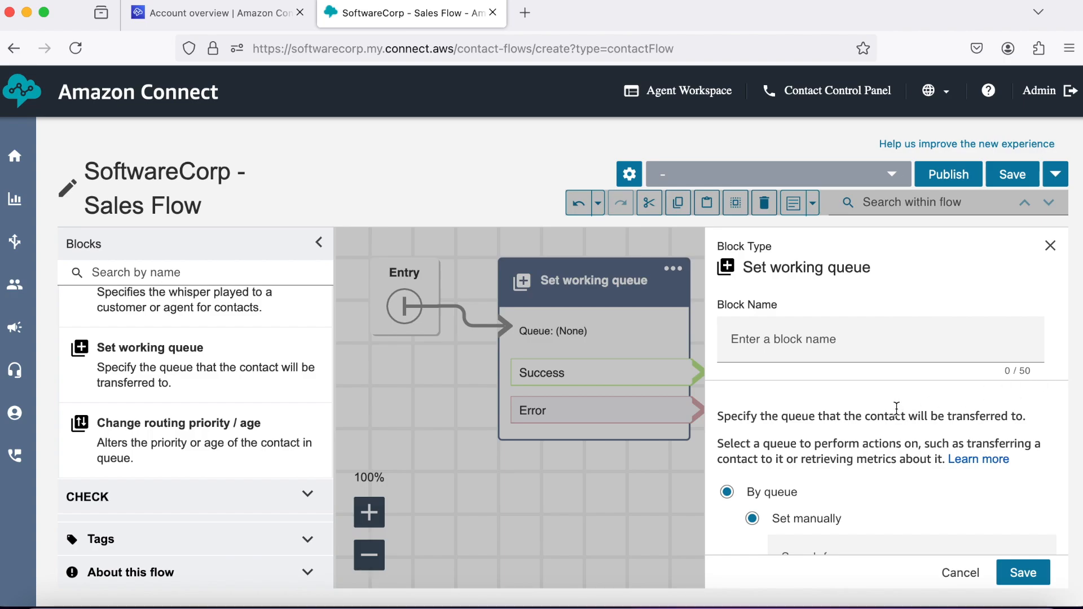
scroll(897, 408, down, 3)
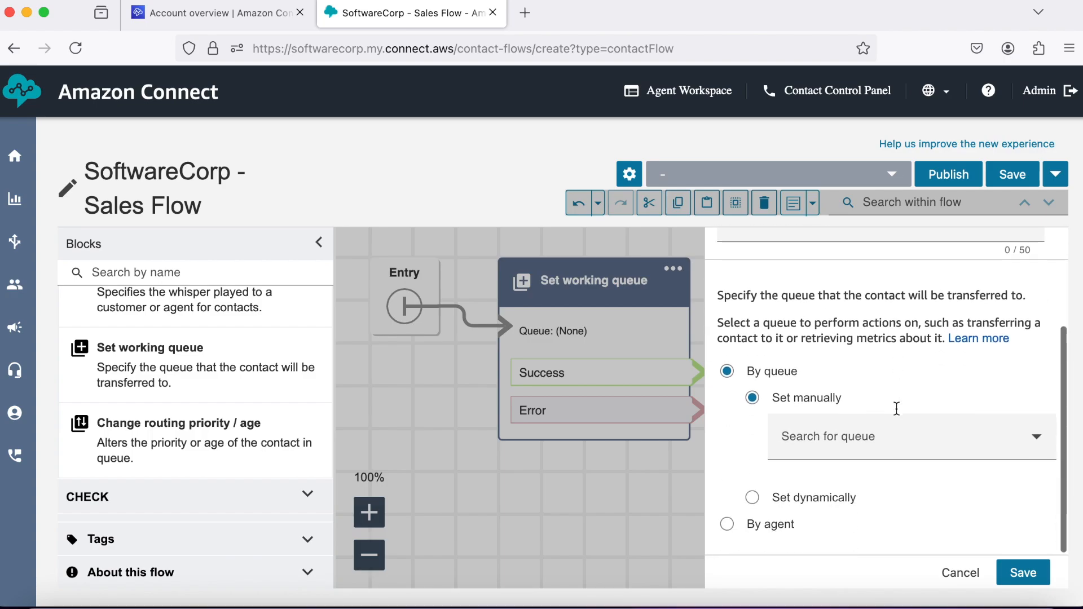
click(882, 445)
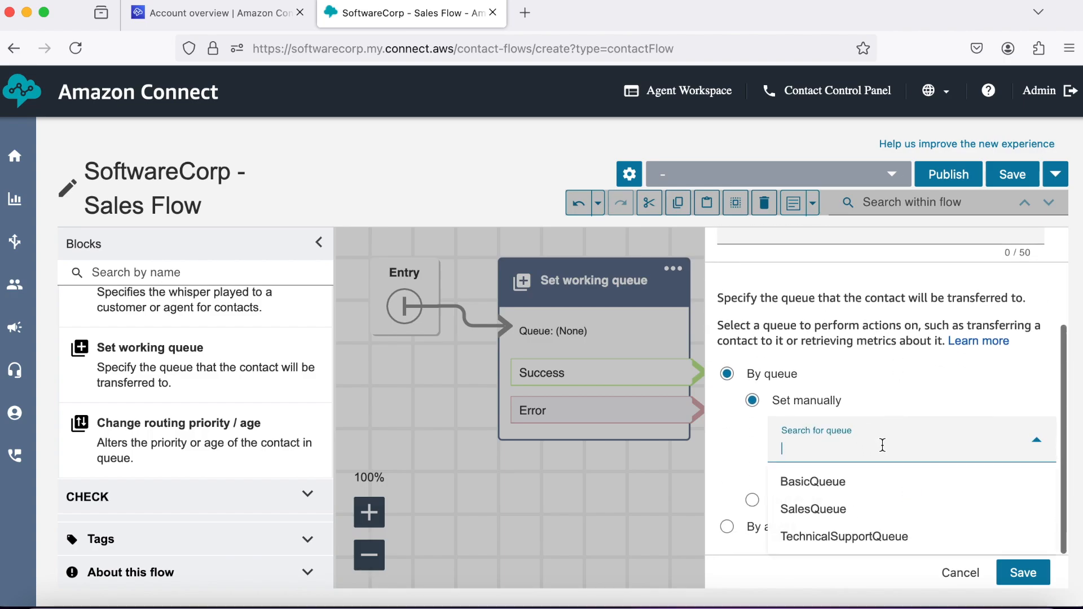
click(840, 509)
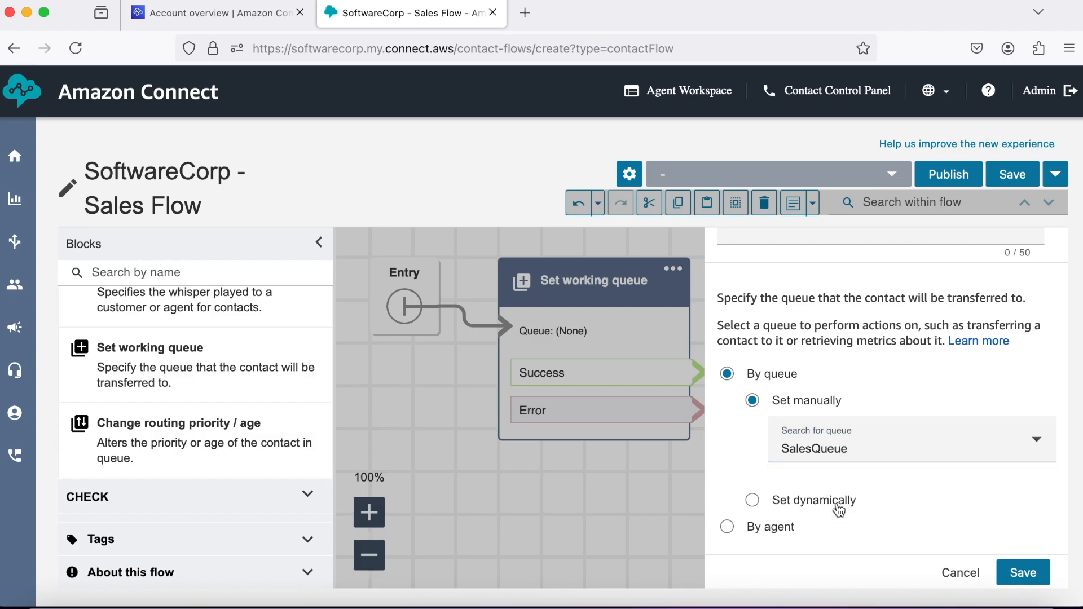
click(1020, 575)
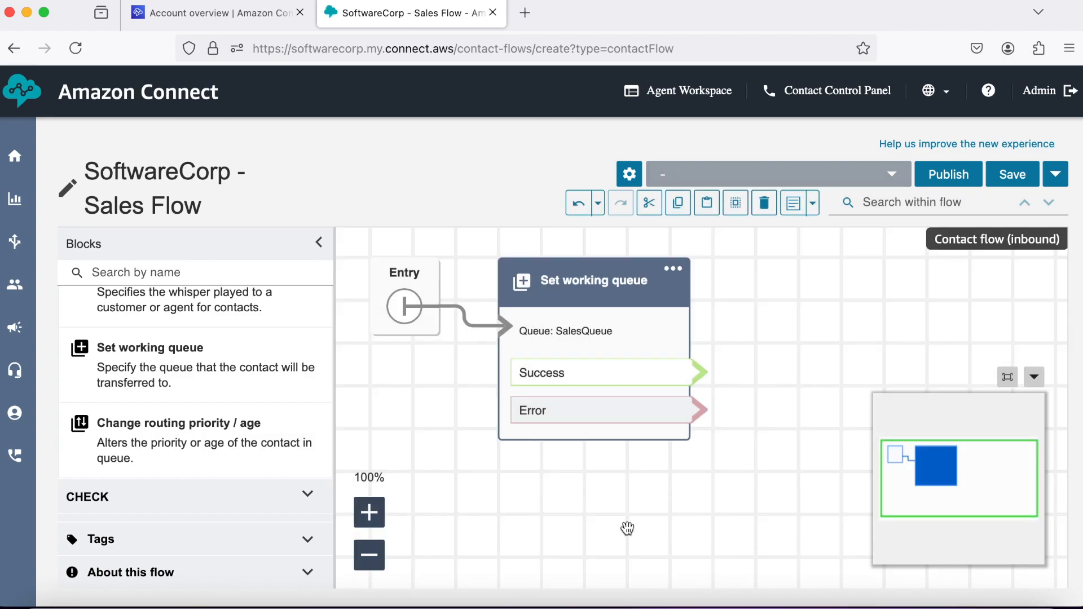
Collapse the SET blocks and drop a Transfer to queue block from TERMINATE onto the canvas.
scroll(244, 391, up, 1)
scroll(244, 390, up, 6)
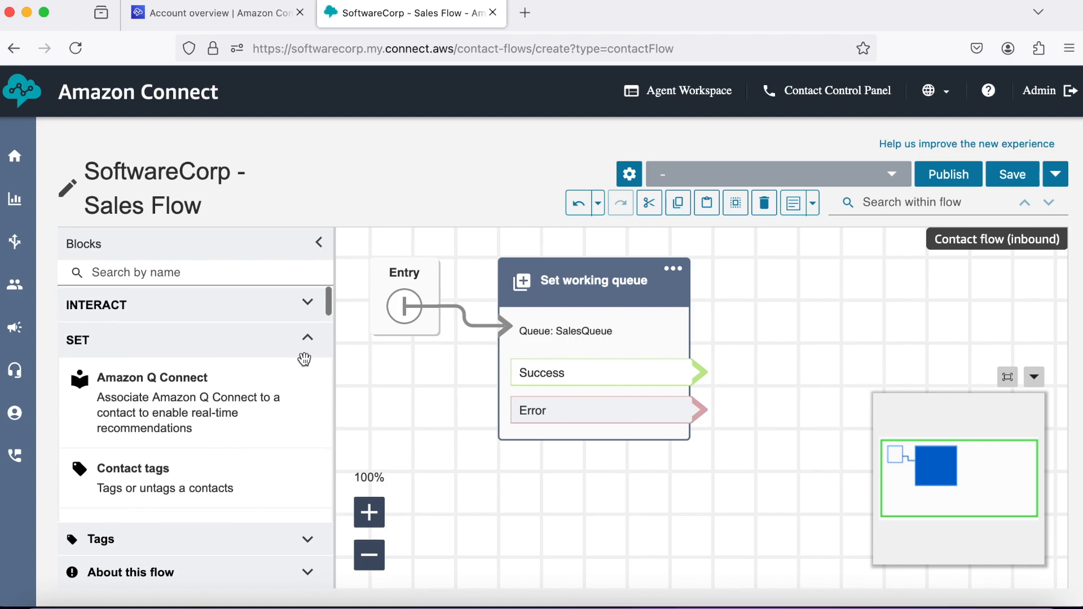
click(306, 356)
scroll(236, 404, down, 1)
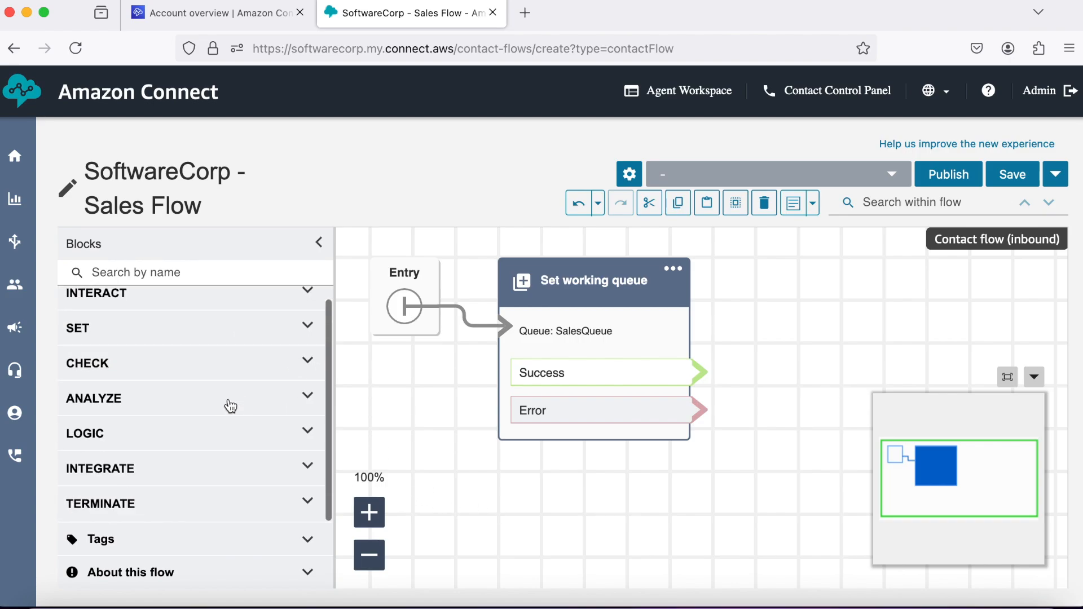
click(308, 507)
scroll(181, 442, down, 10)
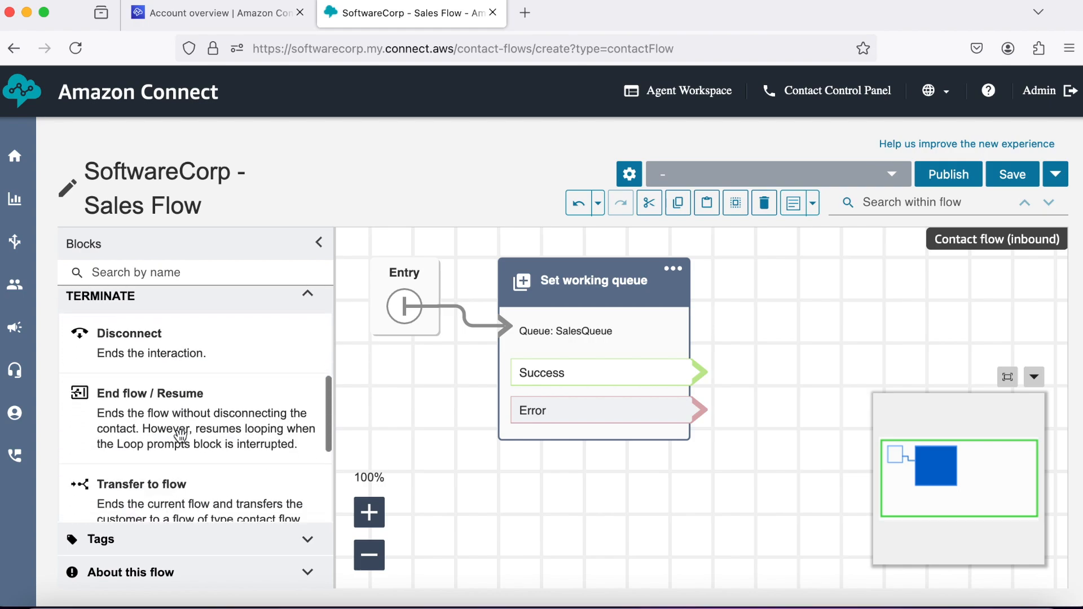
scroll(181, 436, down, 6)
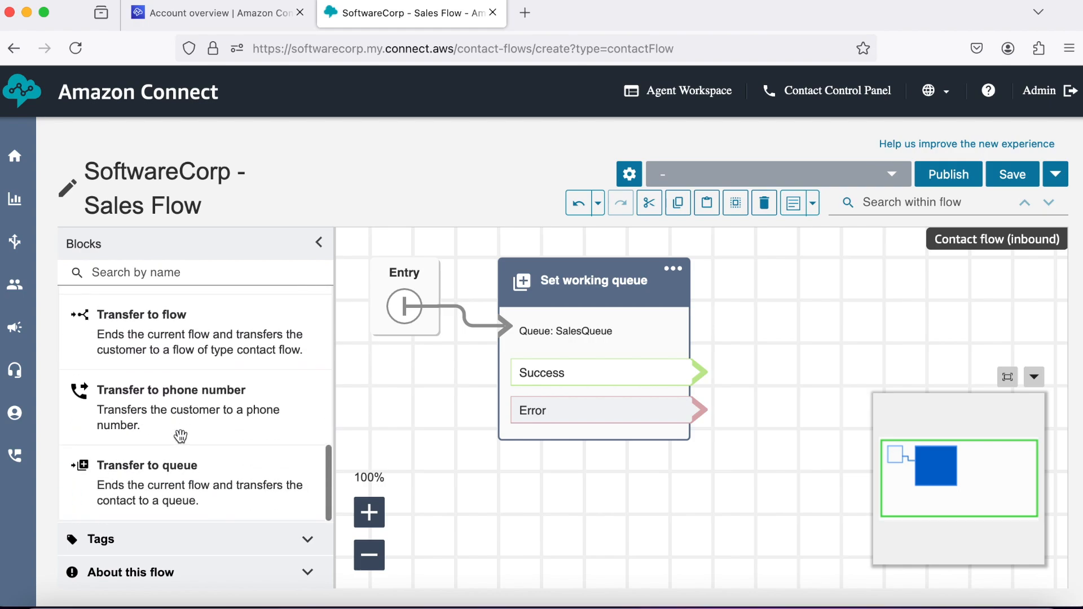
drag(179, 465, 700, 450)
Place Transfer to queue beside Set working queue, hide the minimap, and connect Success to it.
drag(788, 387, 859, 265)
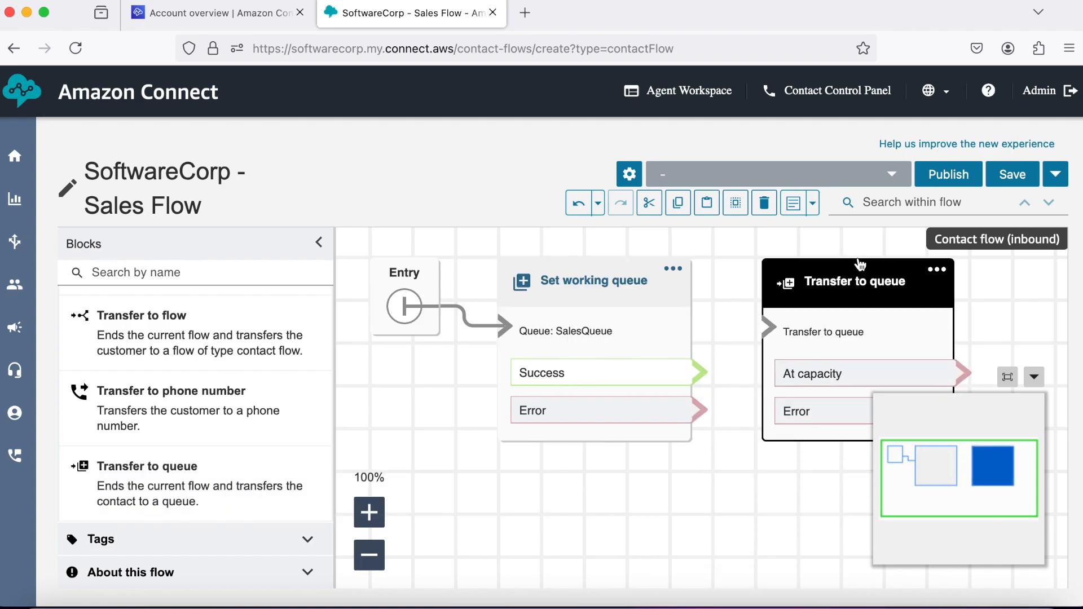
click(1034, 378)
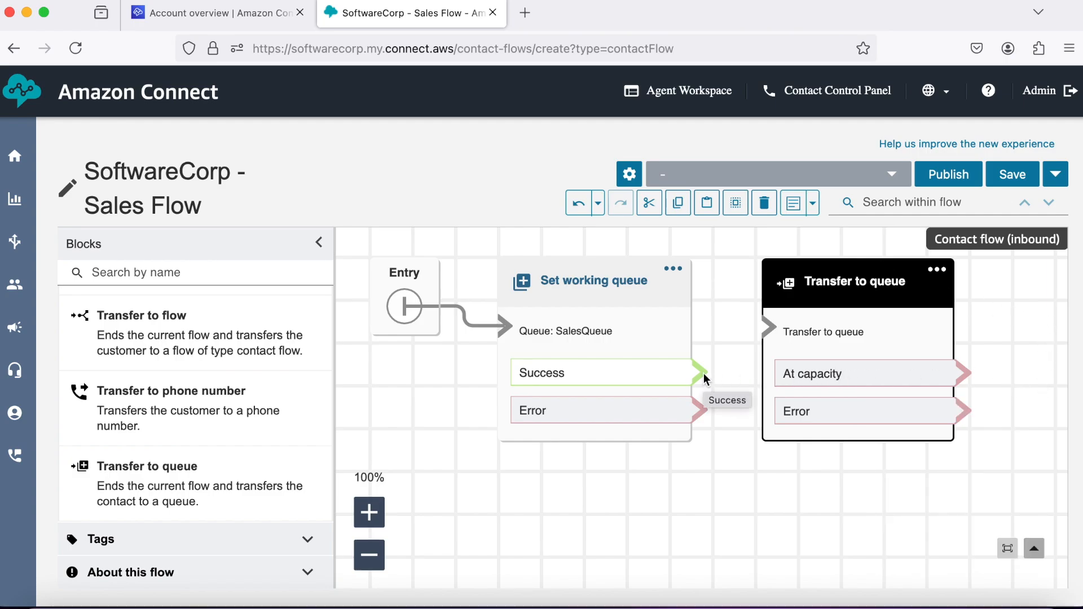
drag(703, 374, 766, 326)
scroll(196, 442, down, 1)
scroll(196, 446, up, 6)
scroll(195, 450, down, 3)
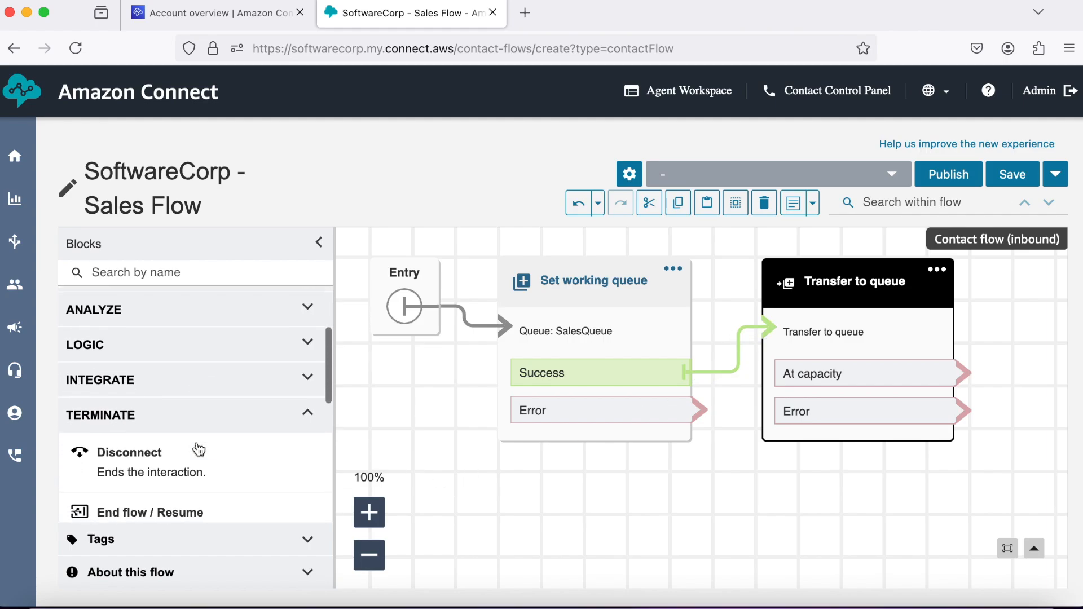
Add a Disconnect block right of Transfer to queue, aligned with the others.
drag(177, 448, 1041, 373)
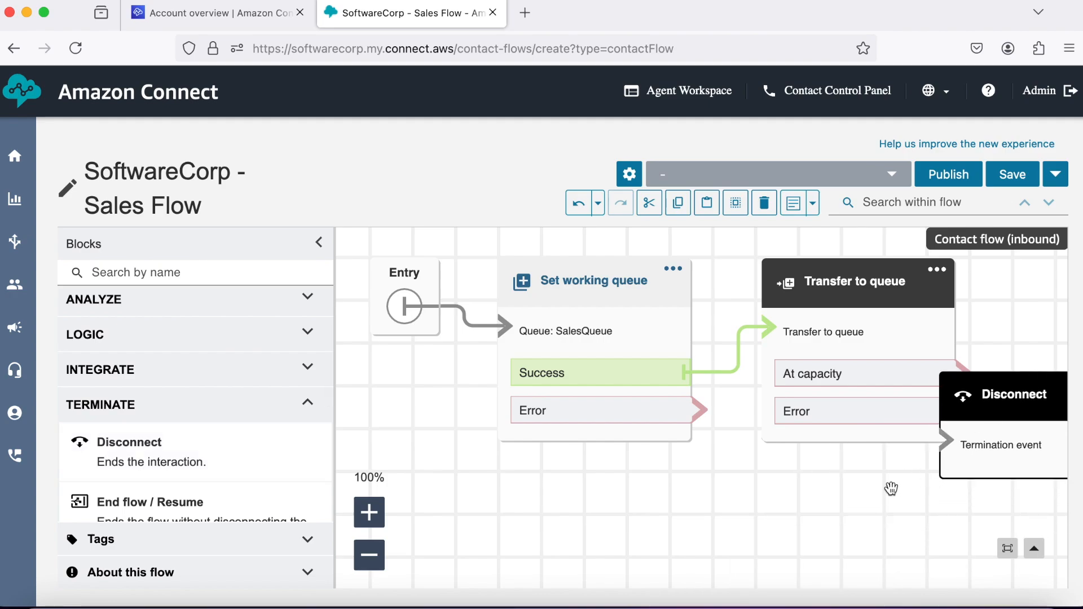
scroll(889, 489, right, 5)
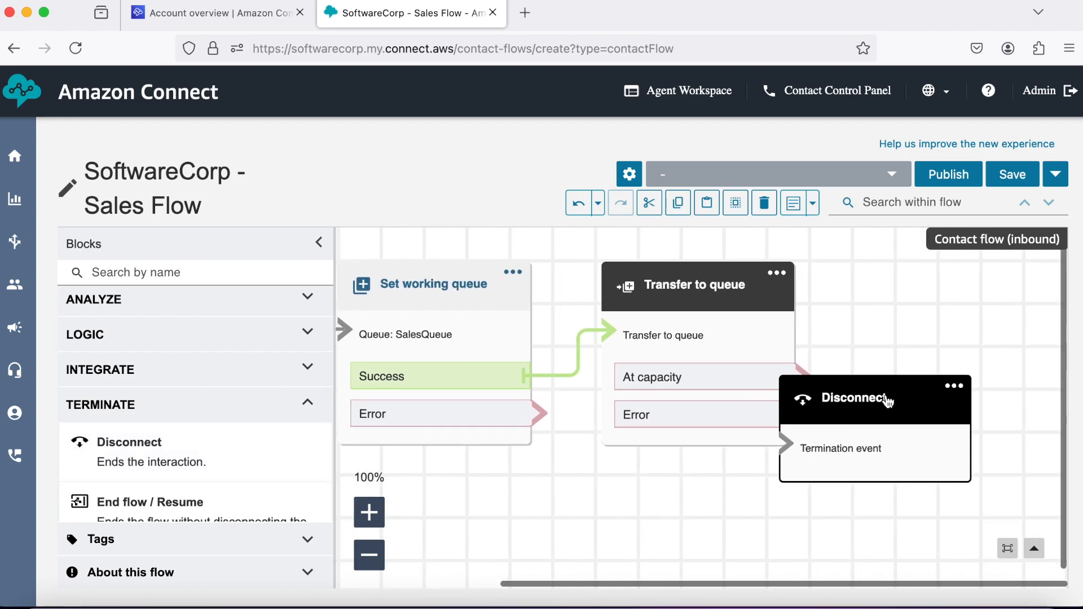
drag(950, 338, 962, 283)
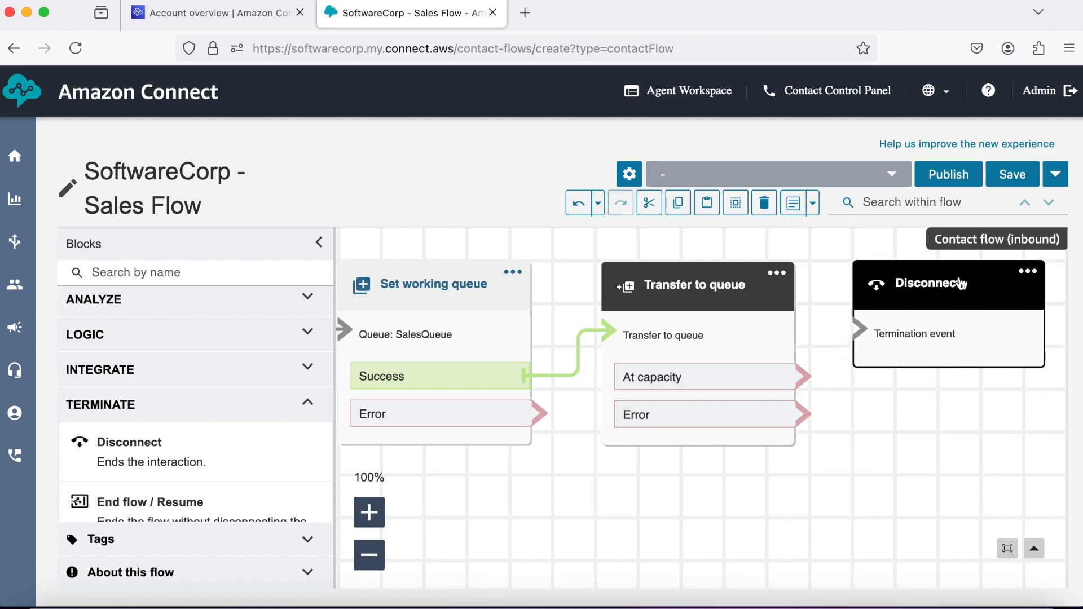
Route At capacity, Transfer to queue's Error, and Set working queue's Error to Disconnect.
drag(807, 381, 855, 327)
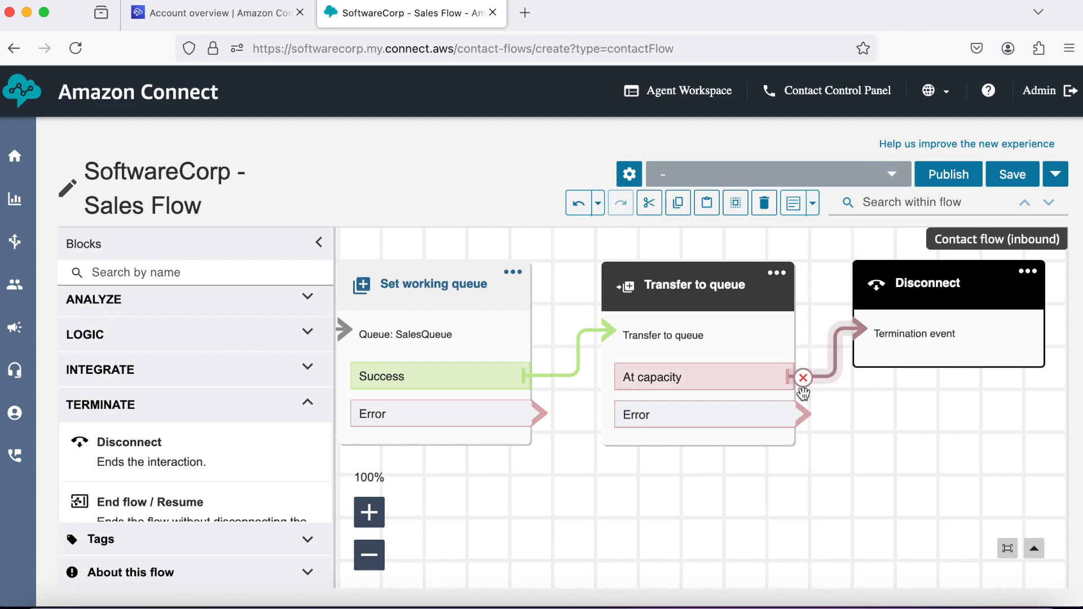
mouse_move(805, 418)
mouse_down()
mouse_move(847, 331)
mouse_move(855, 337)
mouse_up()
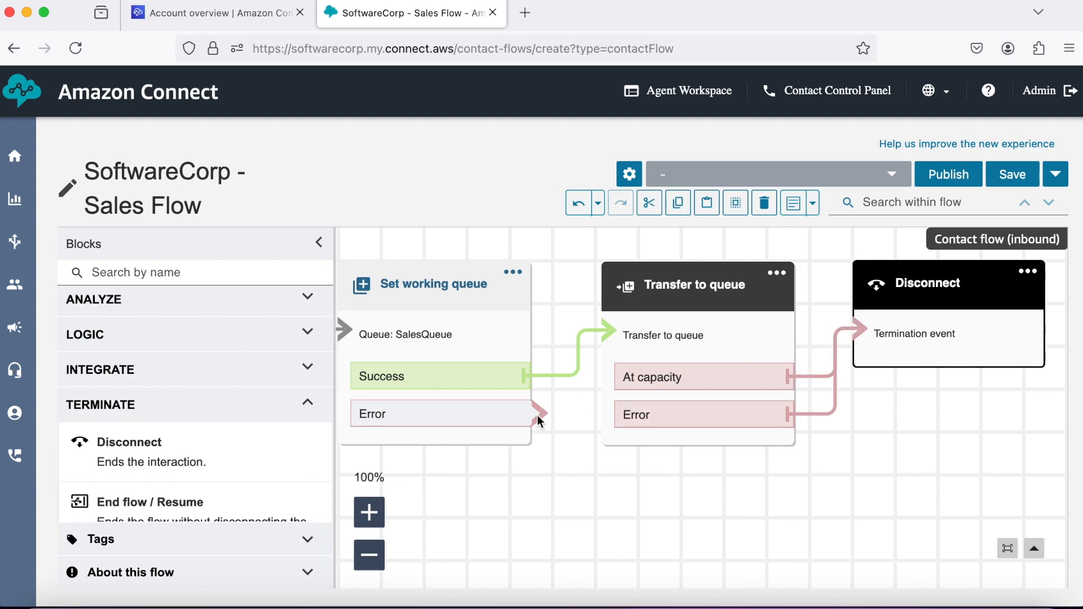
drag(539, 415, 635, 425)
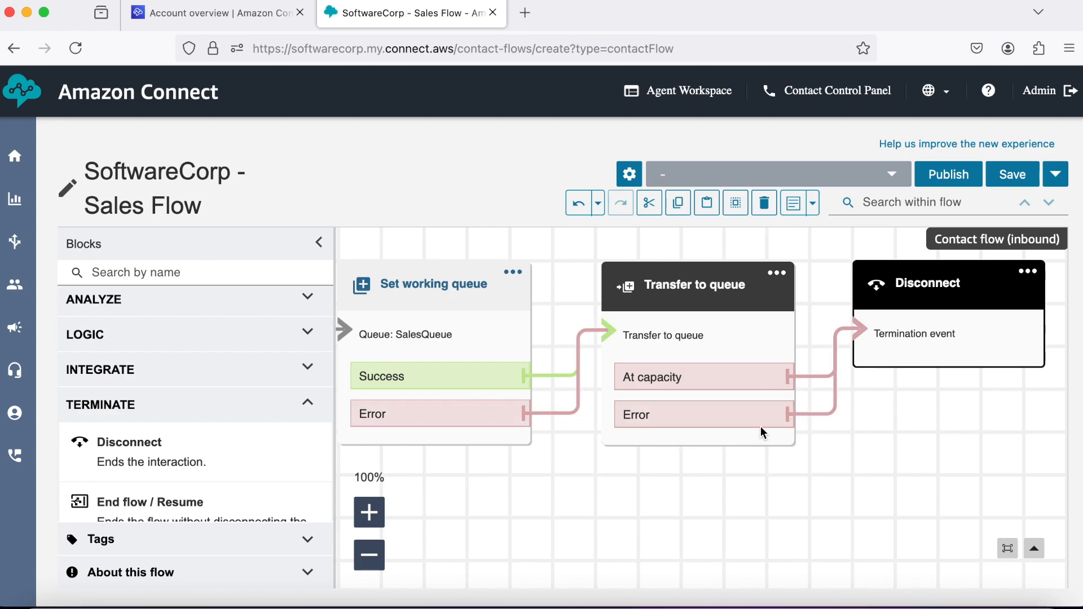
click(540, 415)
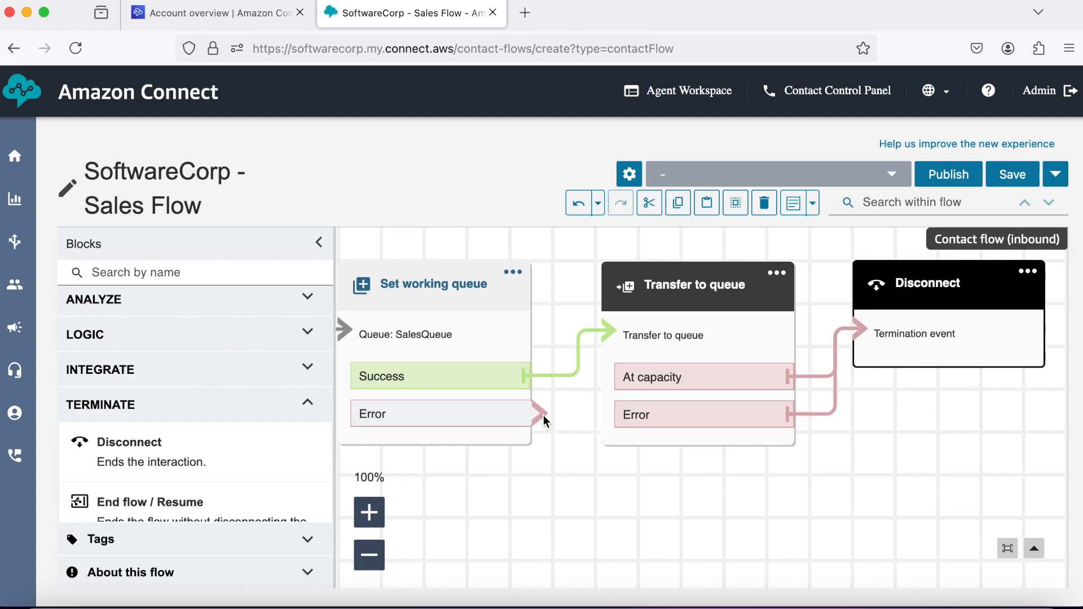
drag(543, 415, 852, 330)
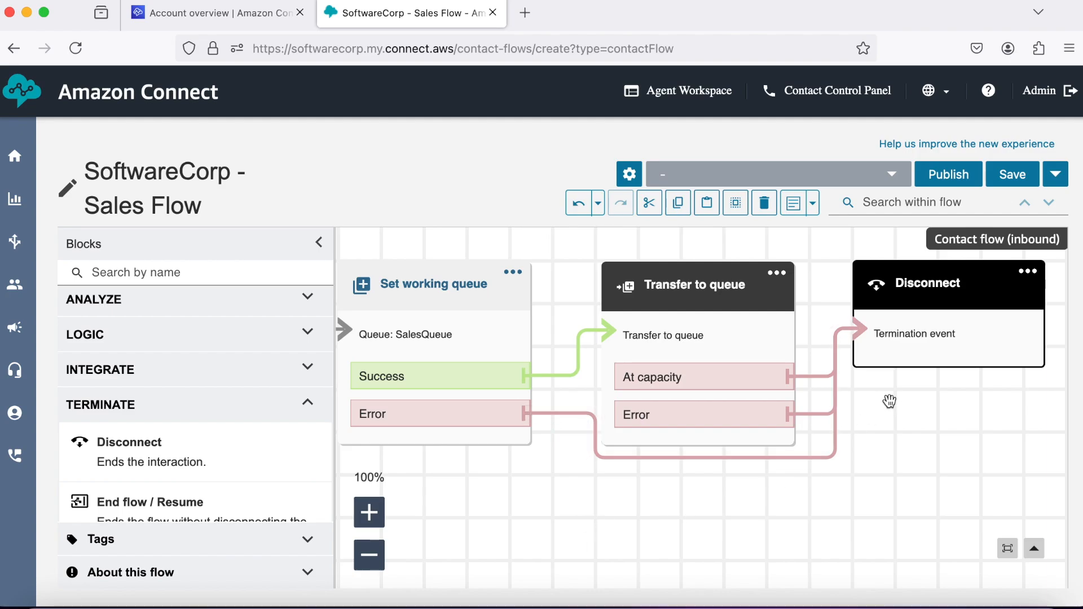
Save the Sales Flow and zoom out to 70% to see the whole flow.
click(1012, 176)
click(766, 358)
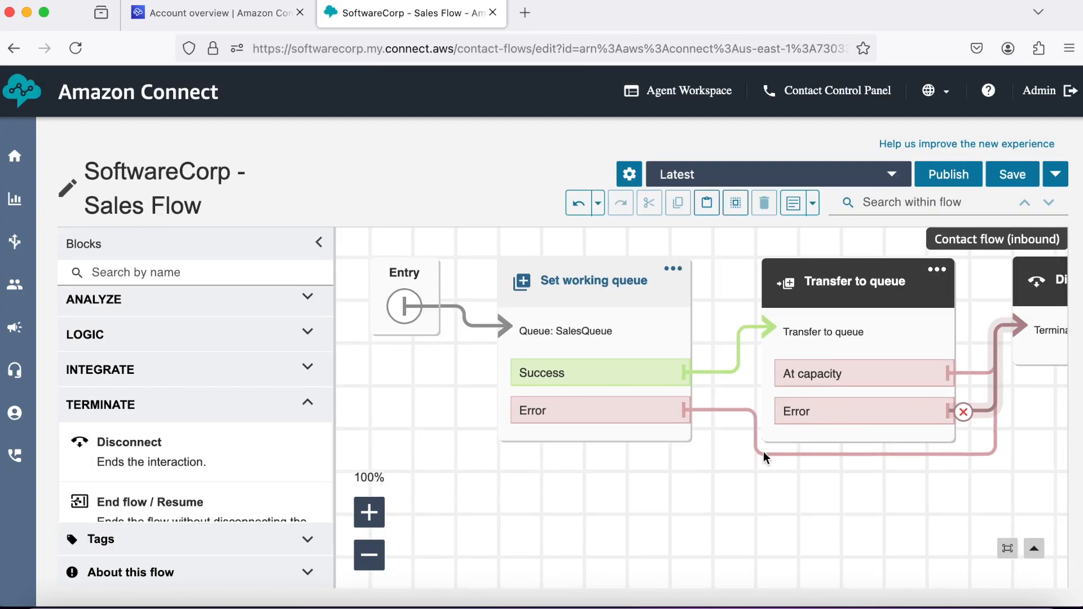
click(380, 567)
click(381, 567)
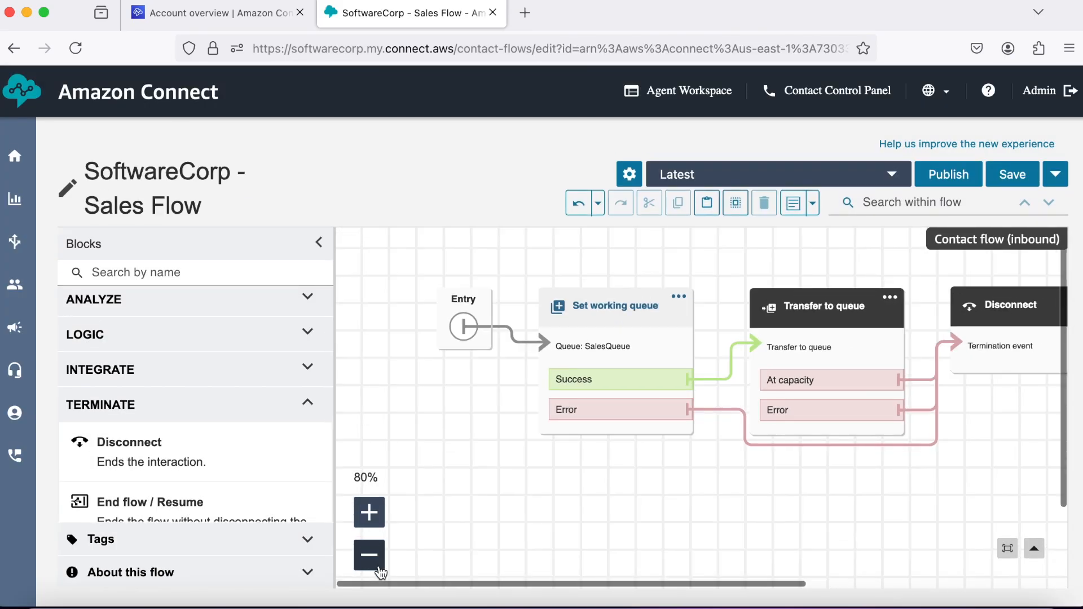
click(380, 567)
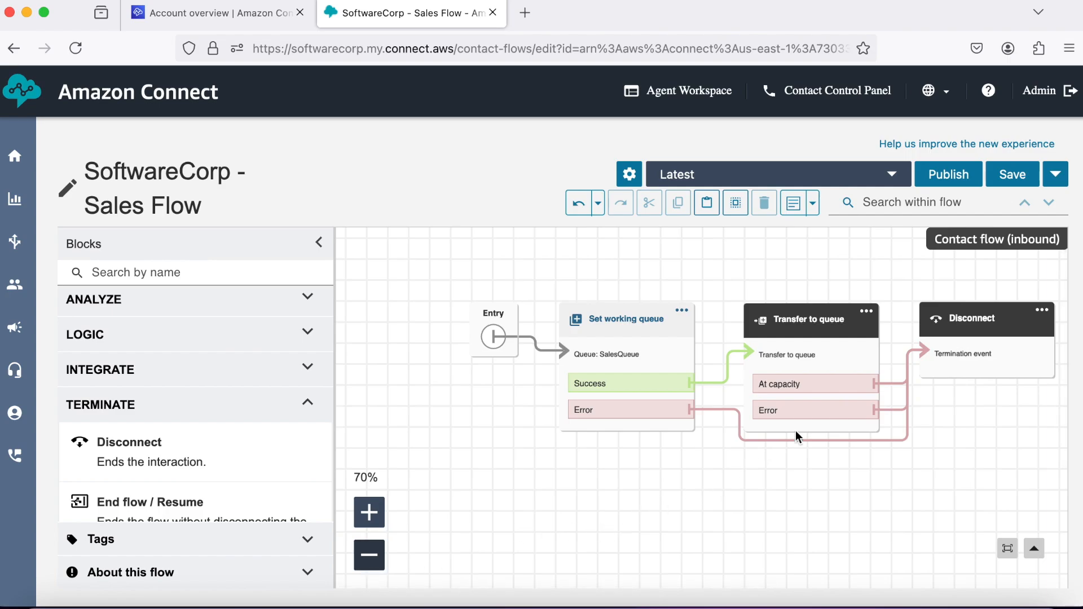
Publish the SoftwareCorp - Sales Flow and confirm.
click(958, 178)
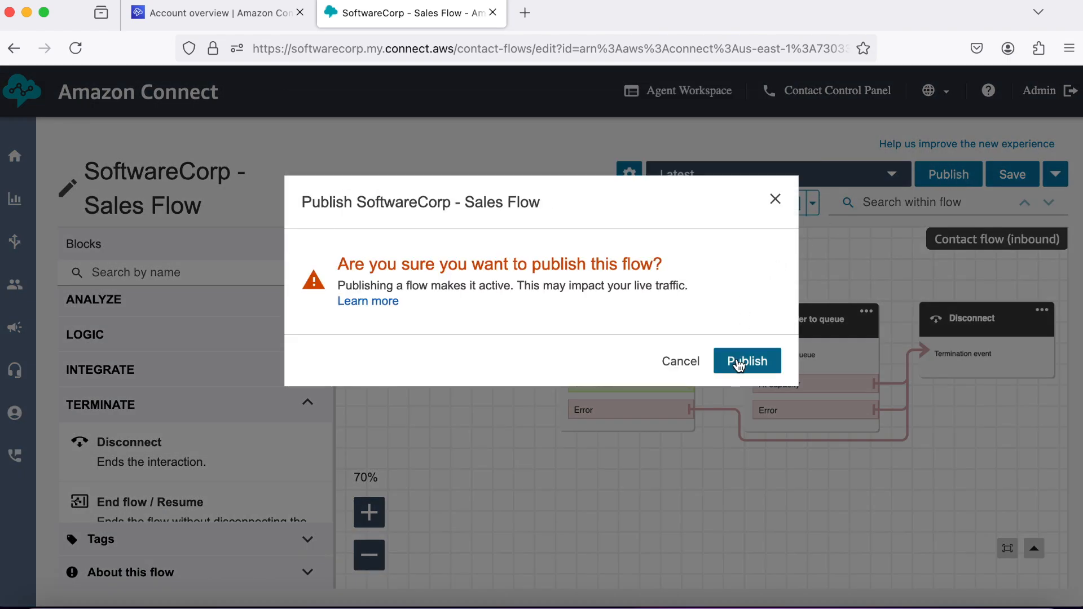
click(737, 355)
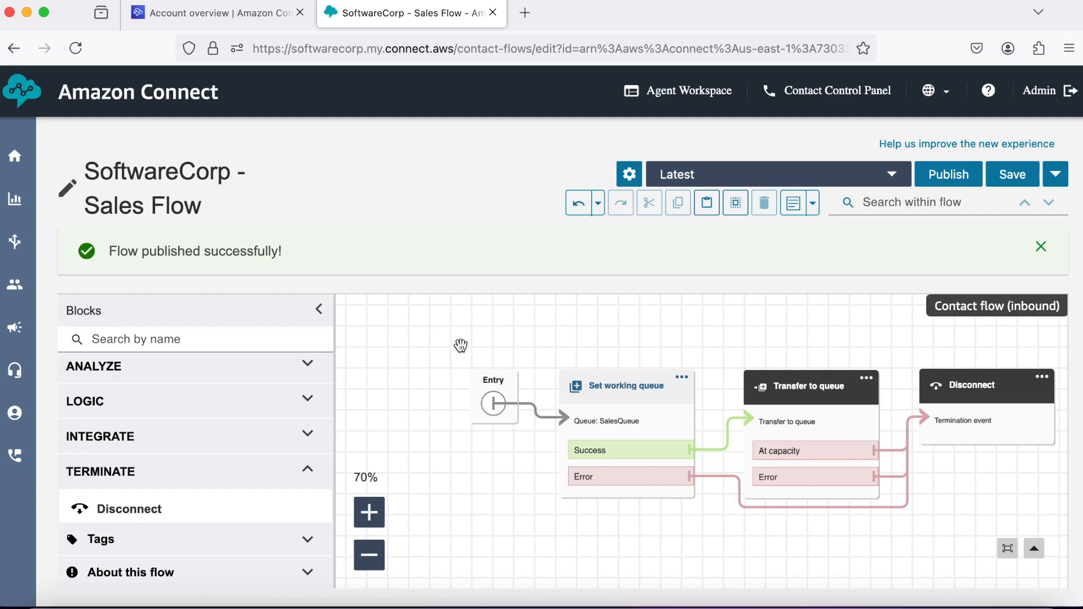
mouse_move(12, 237)
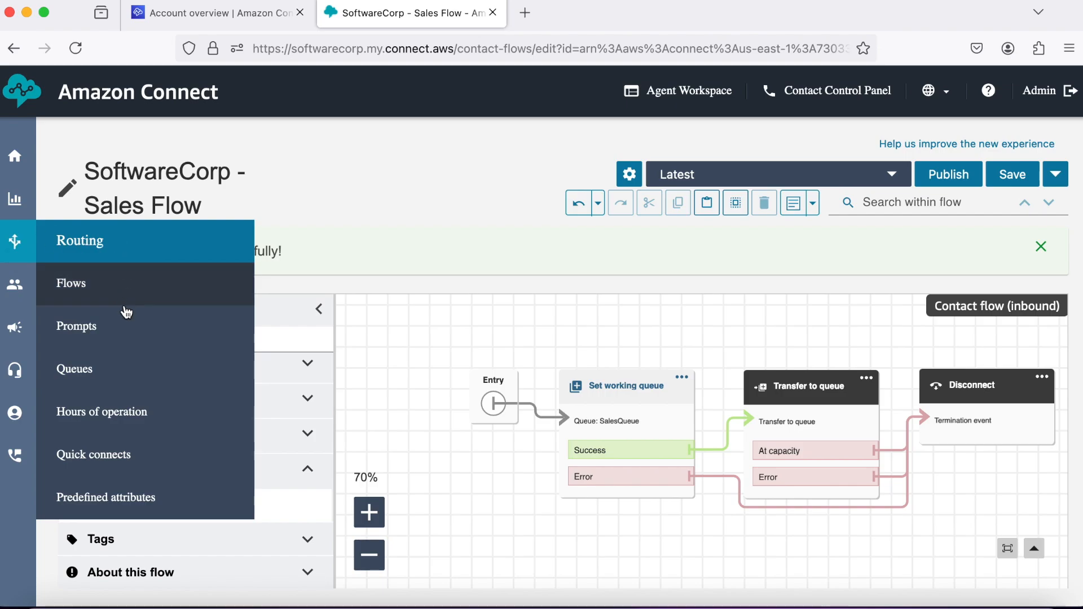
Create a new flow from the Flows list and name it 'SoftwareCorp - Technical Support Flow'.
click(114, 289)
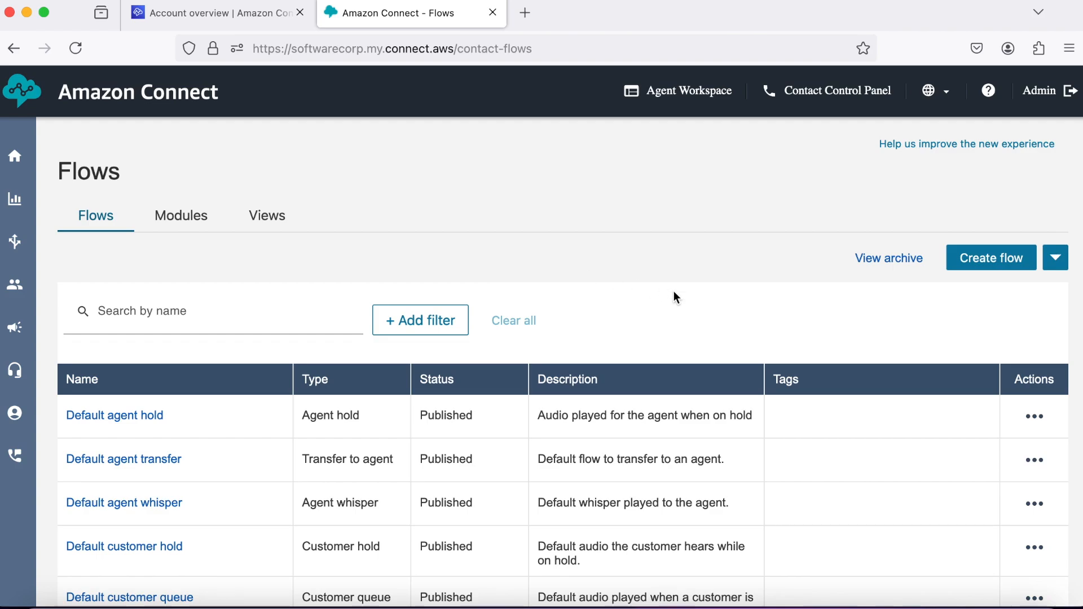
click(1013, 258)
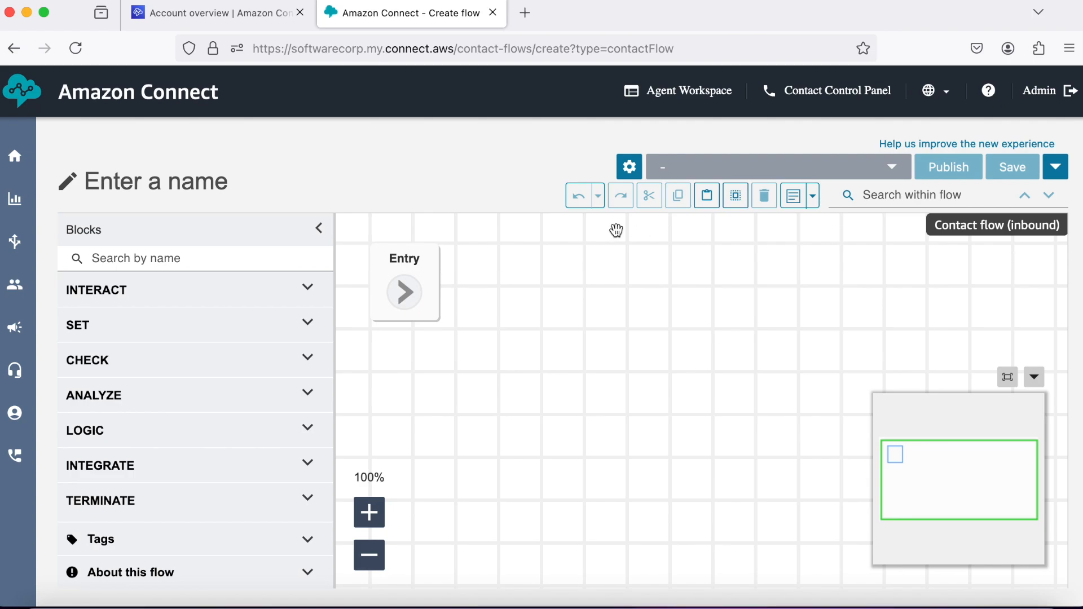
click(166, 186)
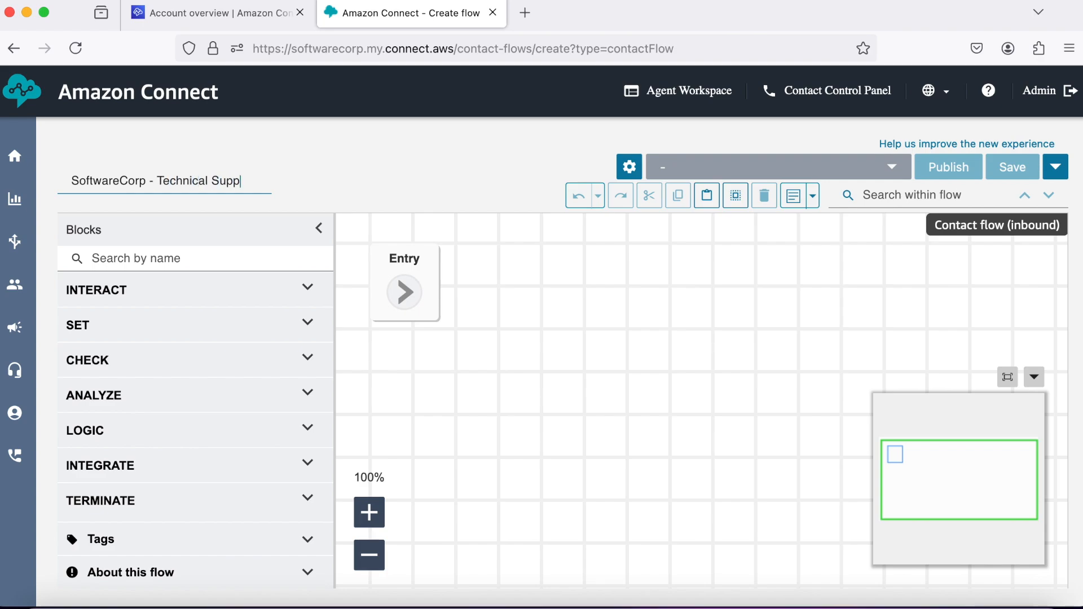
text(Flow)
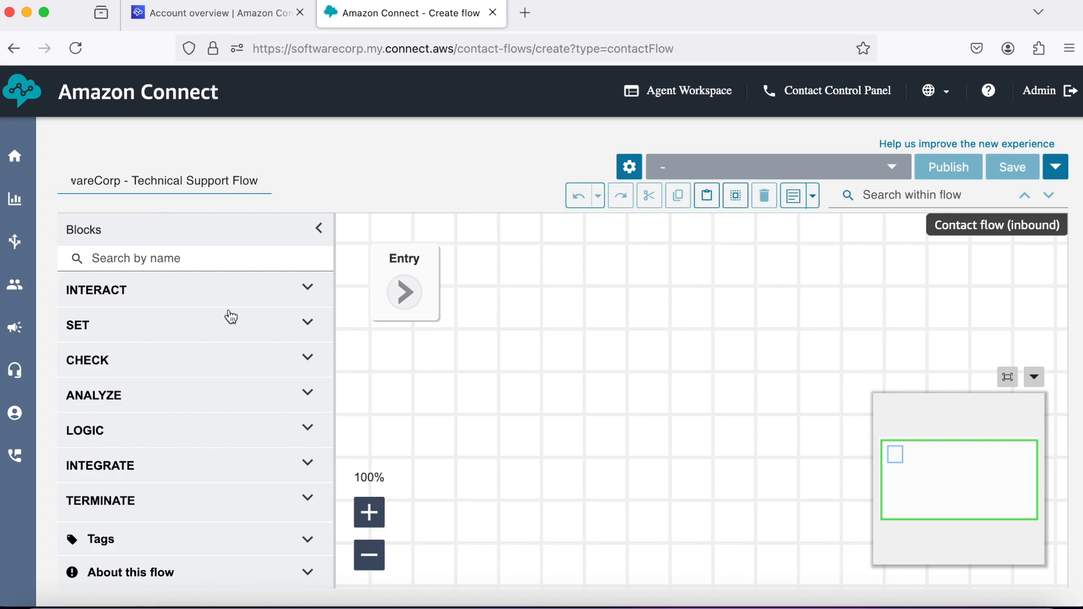
click(286, 331)
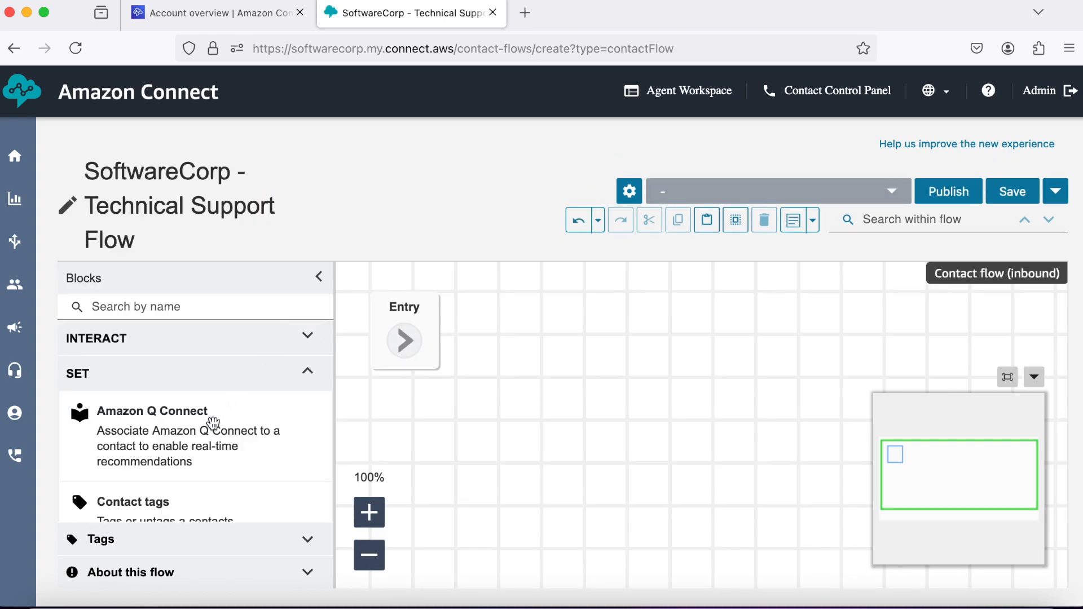
Drop a Set working queue block beside Entry in the Technical Support Flow and connect Entry to it.
scroll(212, 424, down, 5)
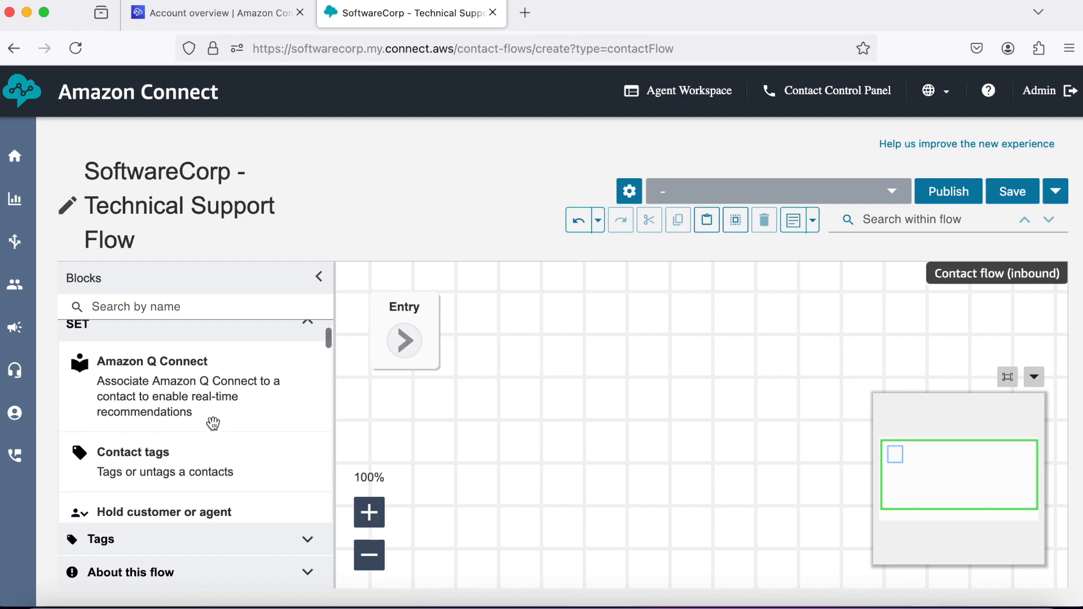
scroll(212, 423, down, 8)
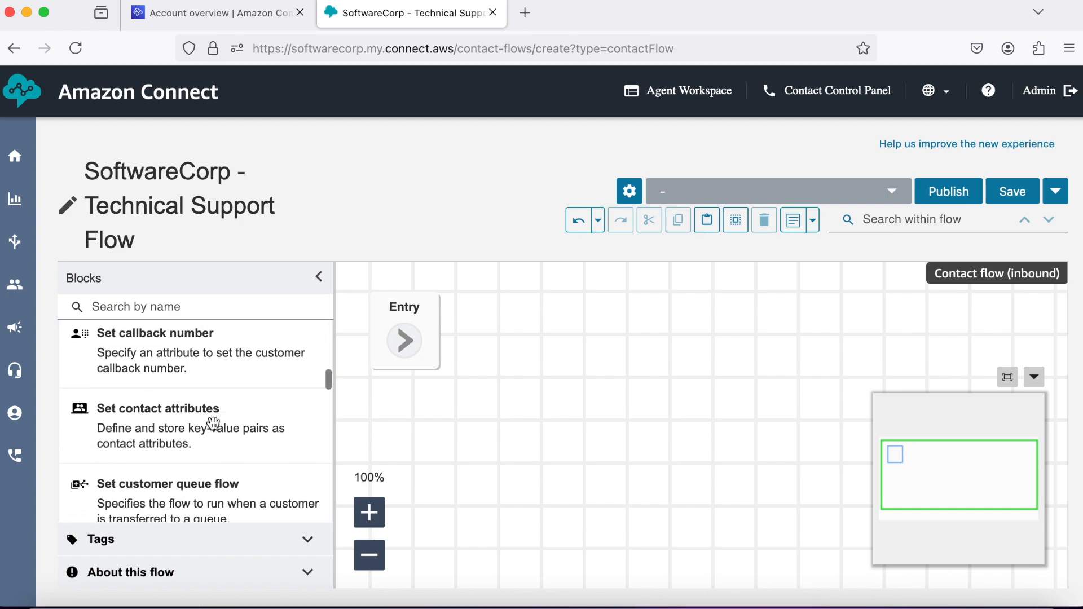
scroll(212, 424, down, 6)
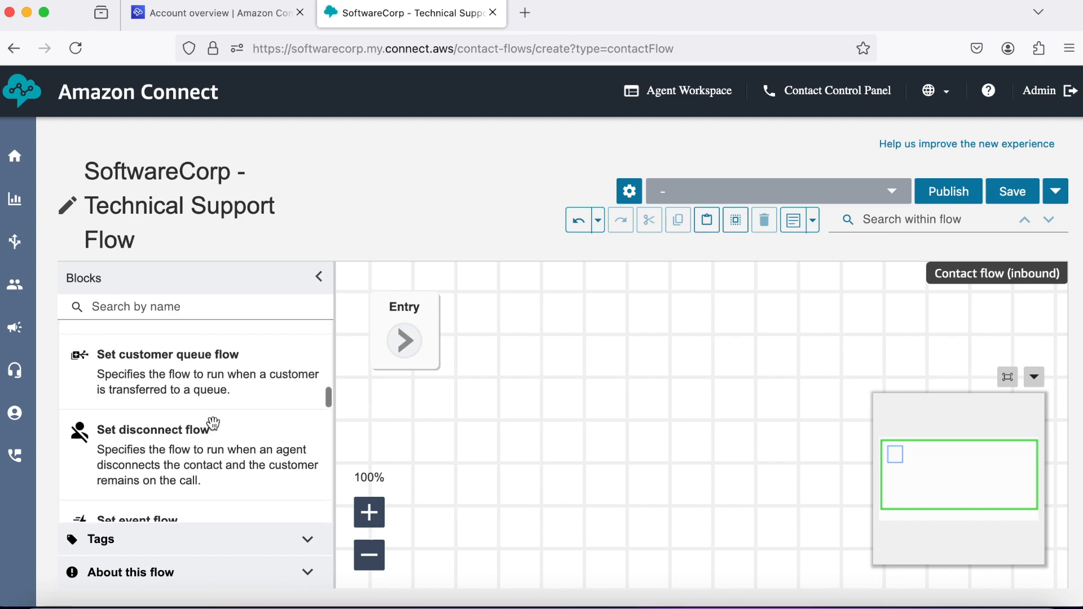
scroll(213, 423, down, 12)
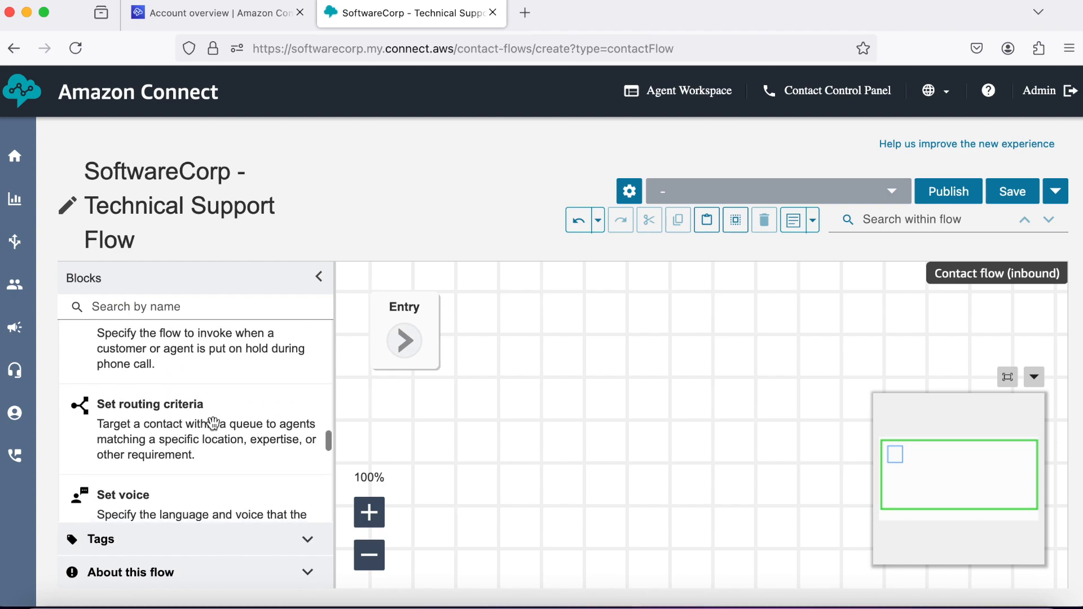
scroll(213, 423, down, 6)
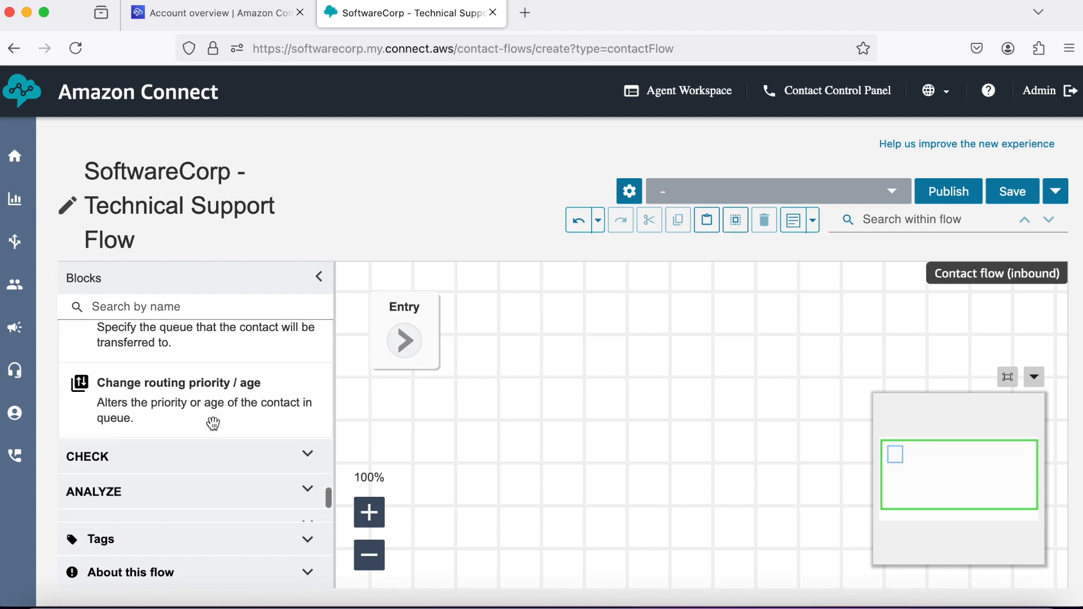
drag(198, 390, 596, 296)
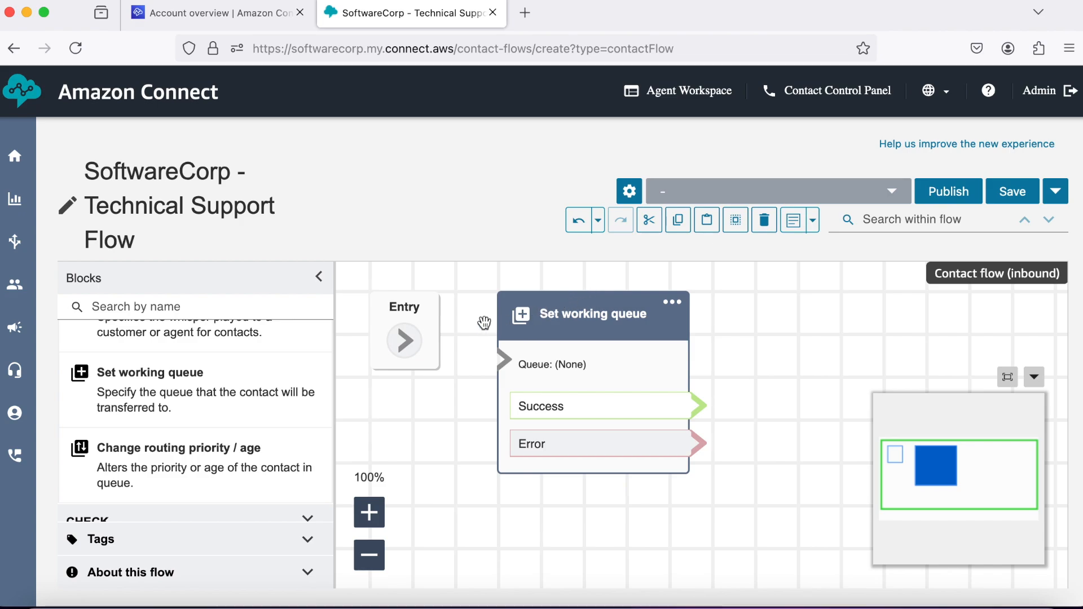
drag(418, 347, 500, 367)
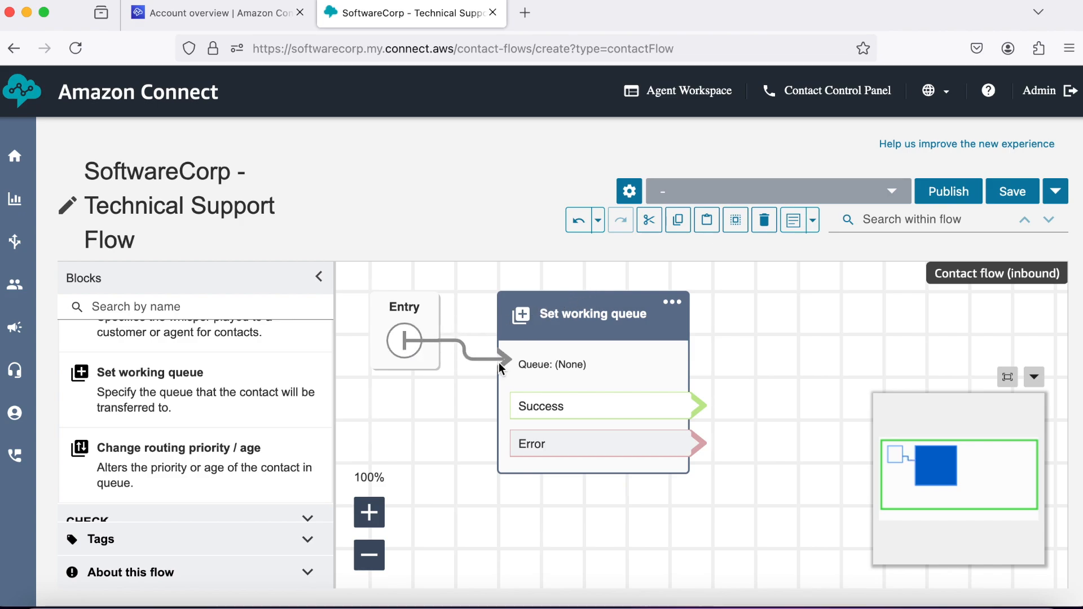
Set the block's queue manually to TechnicalSupportQueue and save it.
click(590, 323)
scroll(840, 381, down, 5)
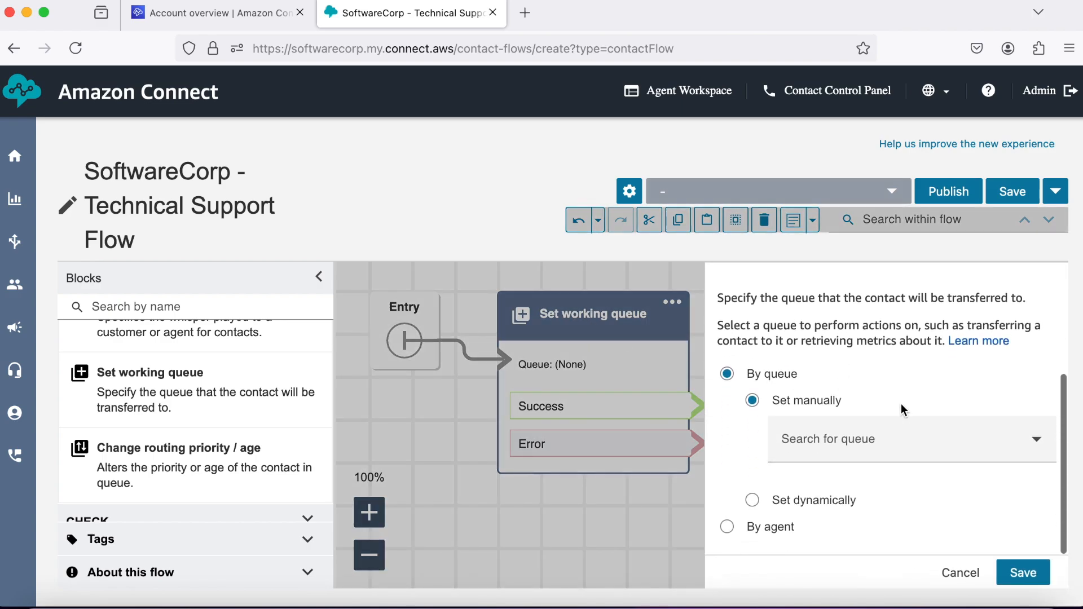
click(1007, 443)
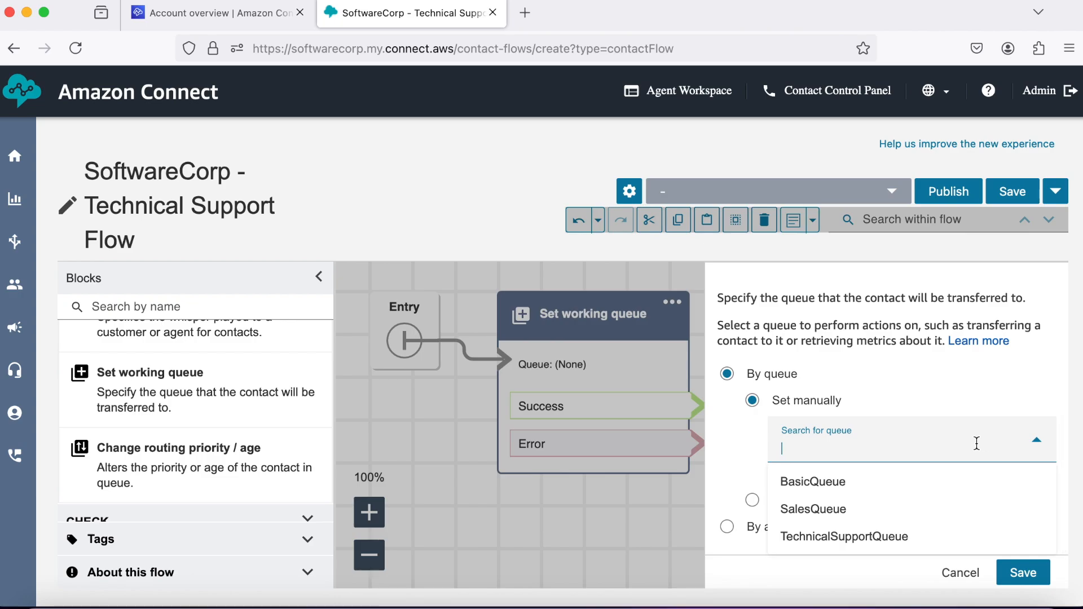
click(886, 533)
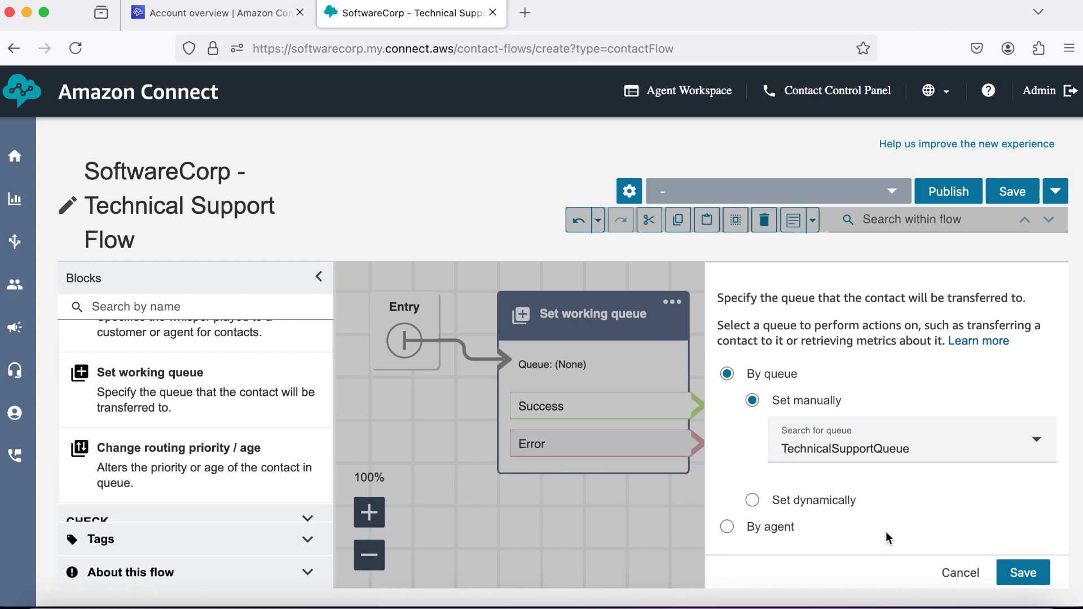
click(1036, 575)
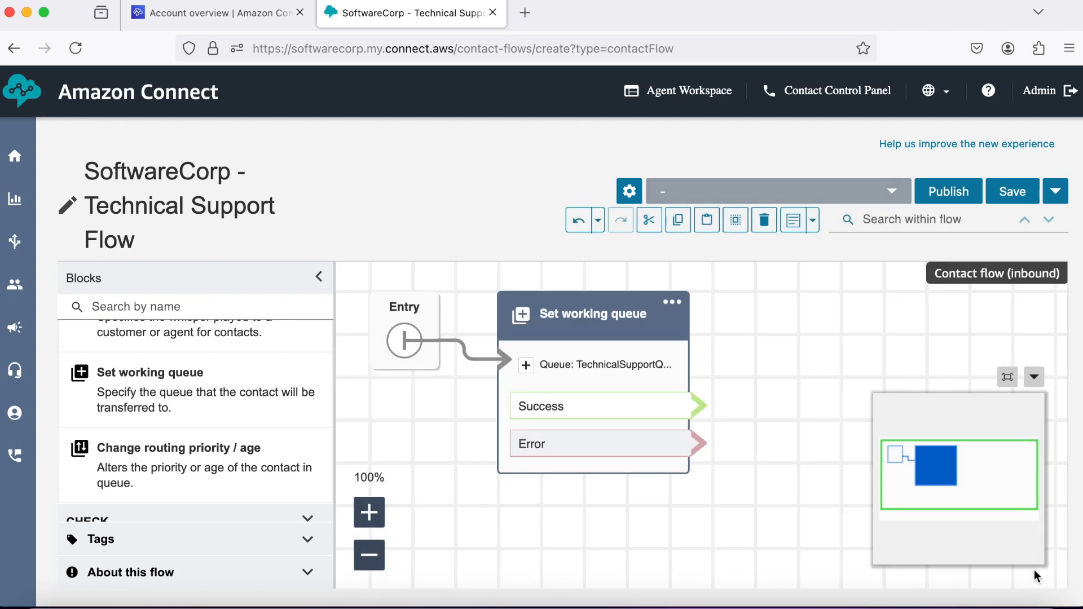
click(1034, 378)
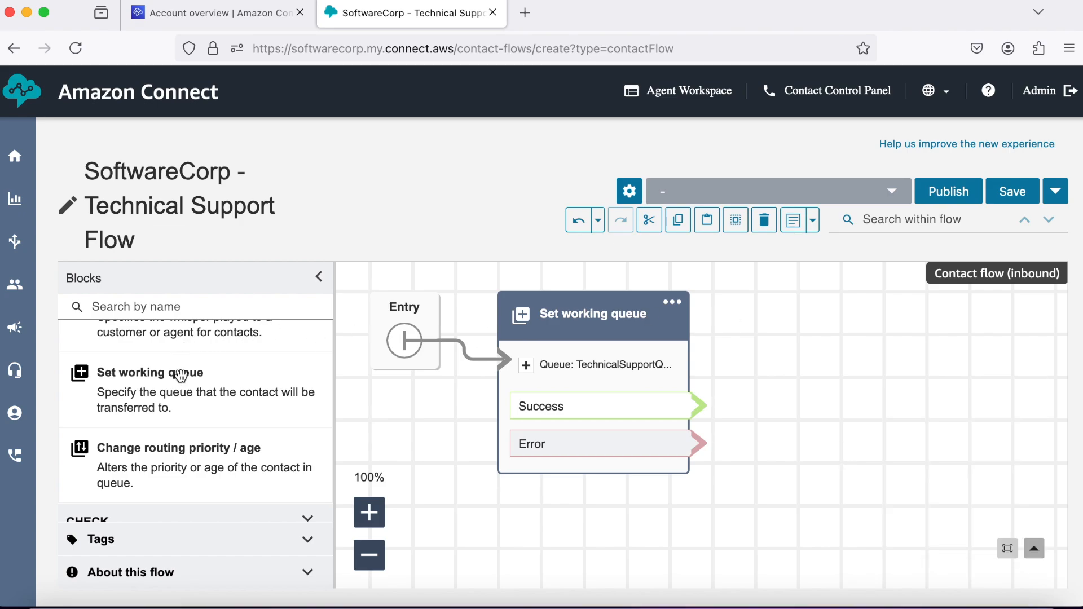
Collapse SET, expand TERMINATE, and add a Transfer to queue block to the canvas.
scroll(208, 416, up, 5)
click(307, 375)
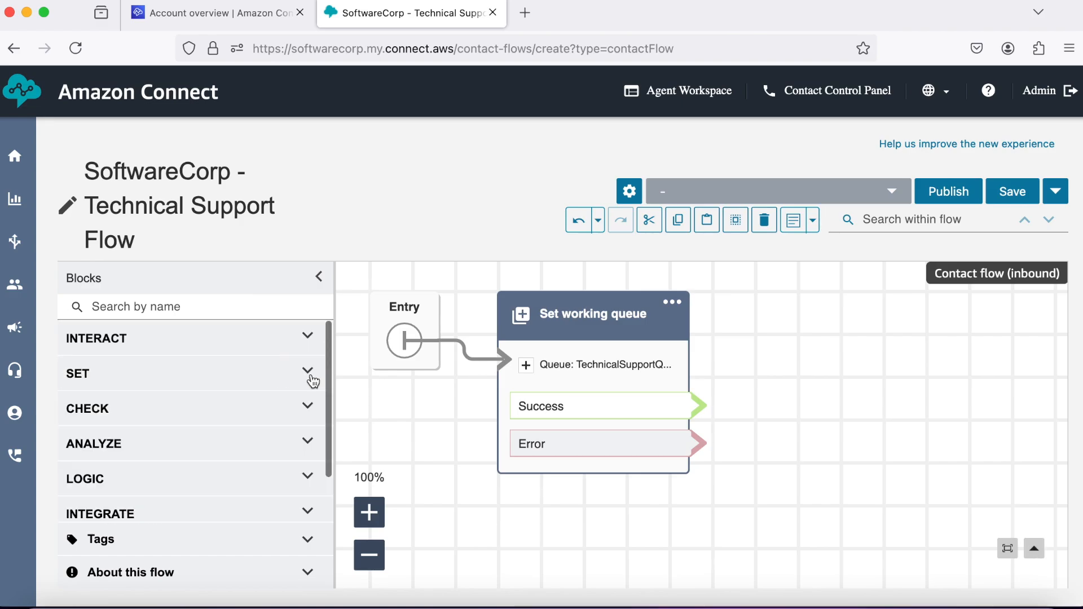
scroll(229, 418, down, 1)
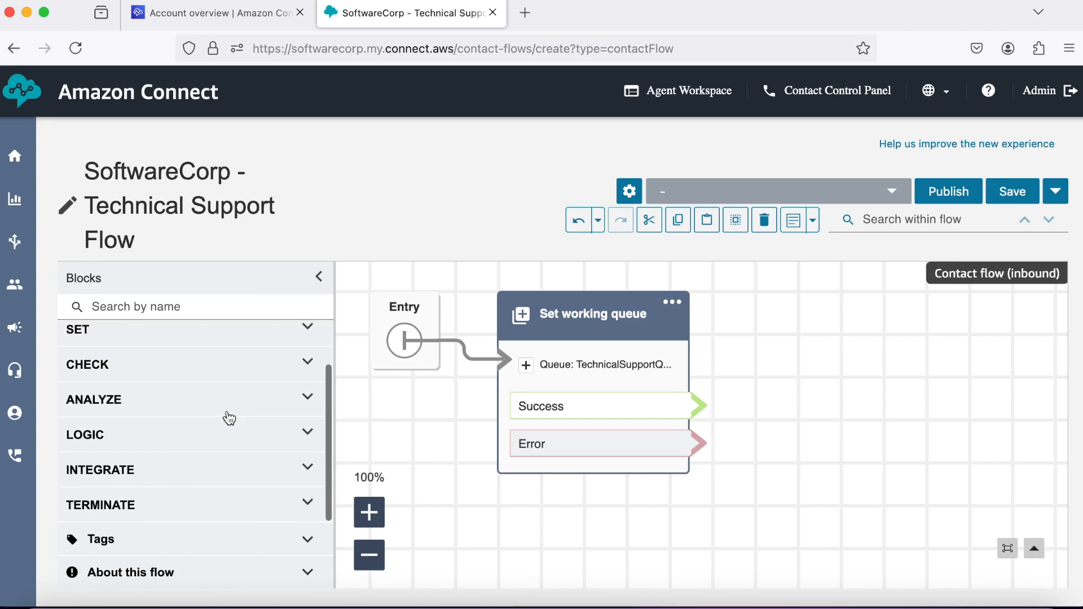
click(205, 504)
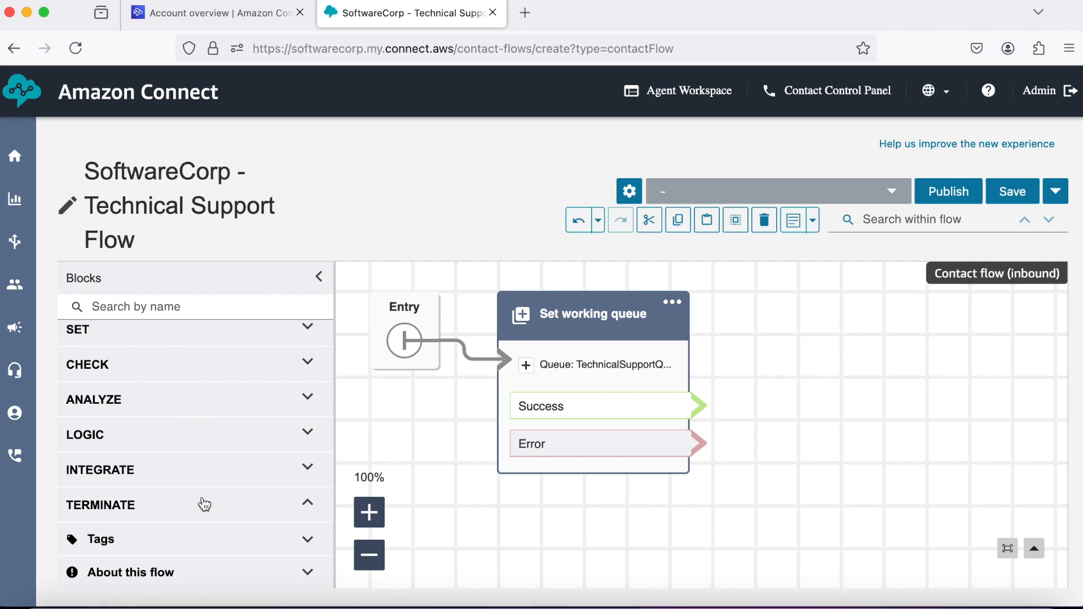
scroll(205, 504, down, 5)
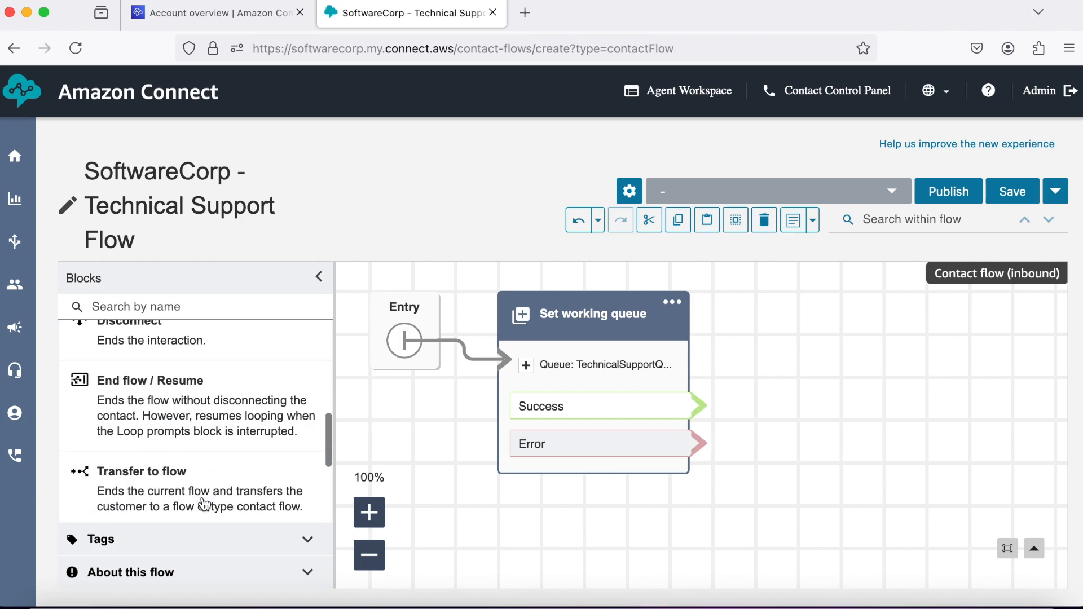
drag(204, 484, 866, 294)
Add a Disconnect block to the right of Transfer to queue.
scroll(208, 399, up, 5)
scroll(208, 399, up, 3)
scroll(209, 400, down, 4)
drag(183, 461, 1025, 330)
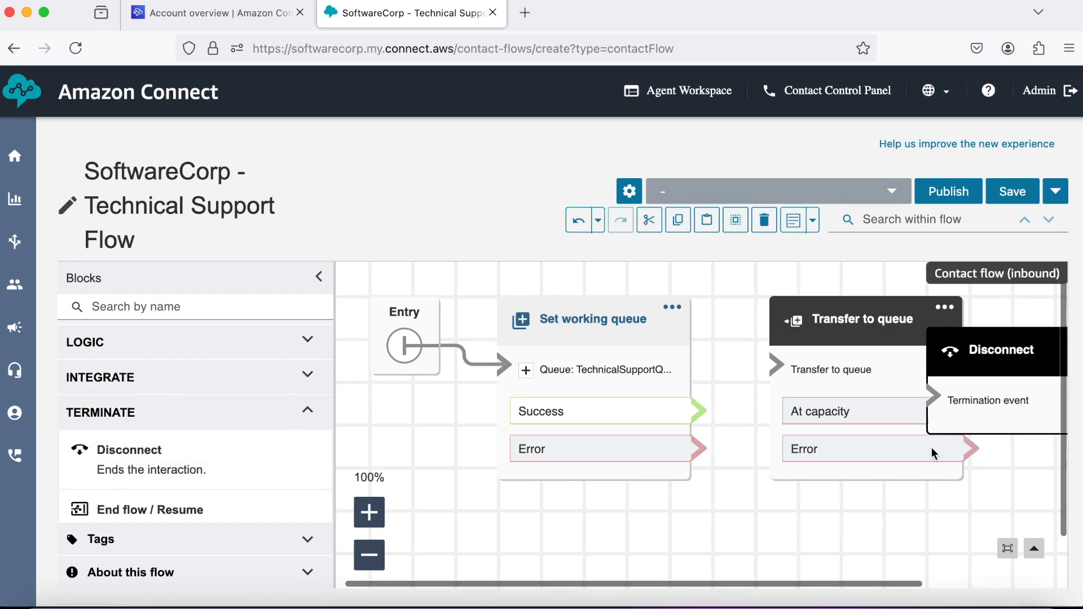
scroll(915, 505, right, 5)
Link Success to Transfer to queue and send both Errors and At capacity to Disconnect.
drag(888, 353, 991, 322)
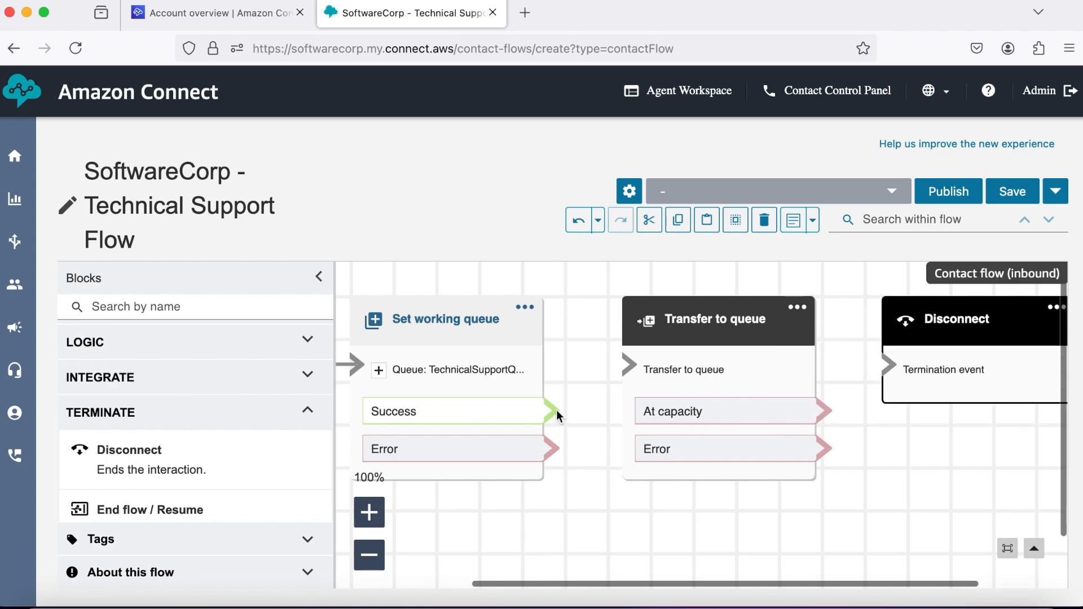
drag(557, 410, 624, 364)
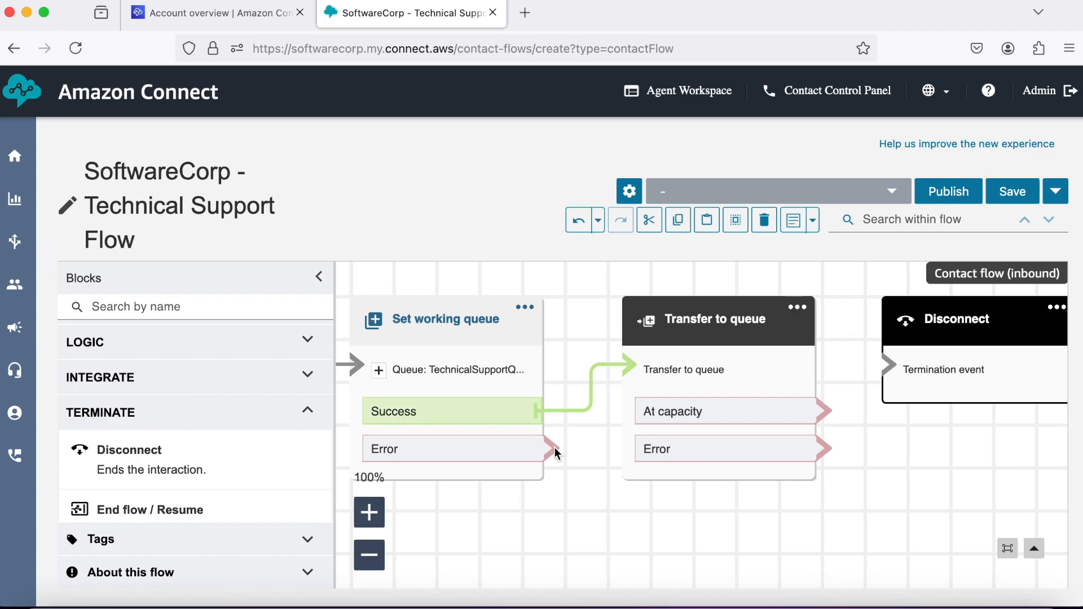
drag(554, 448, 885, 364)
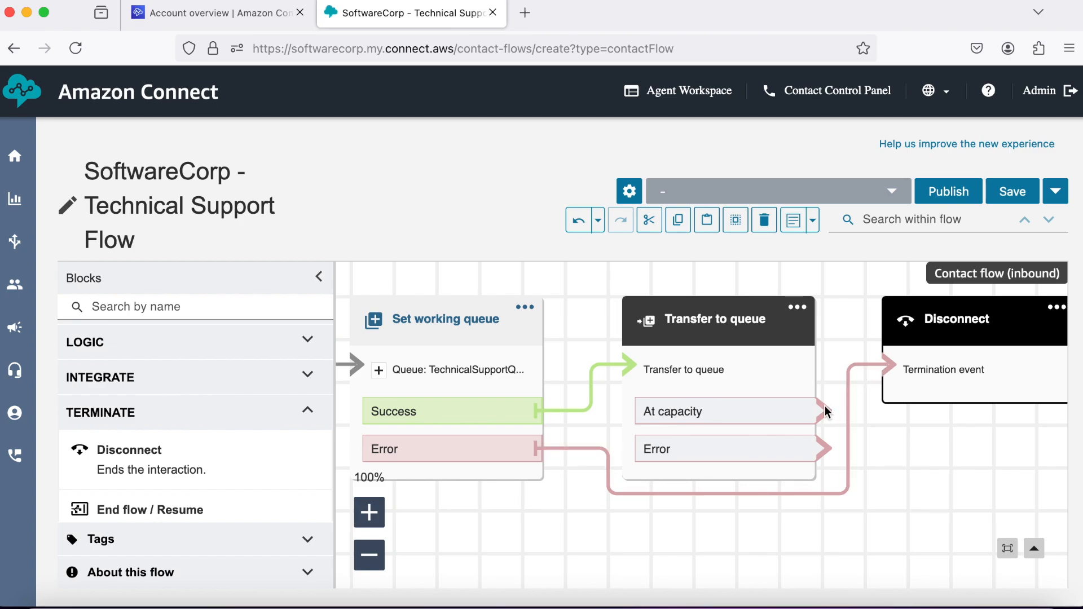
drag(824, 411, 885, 366)
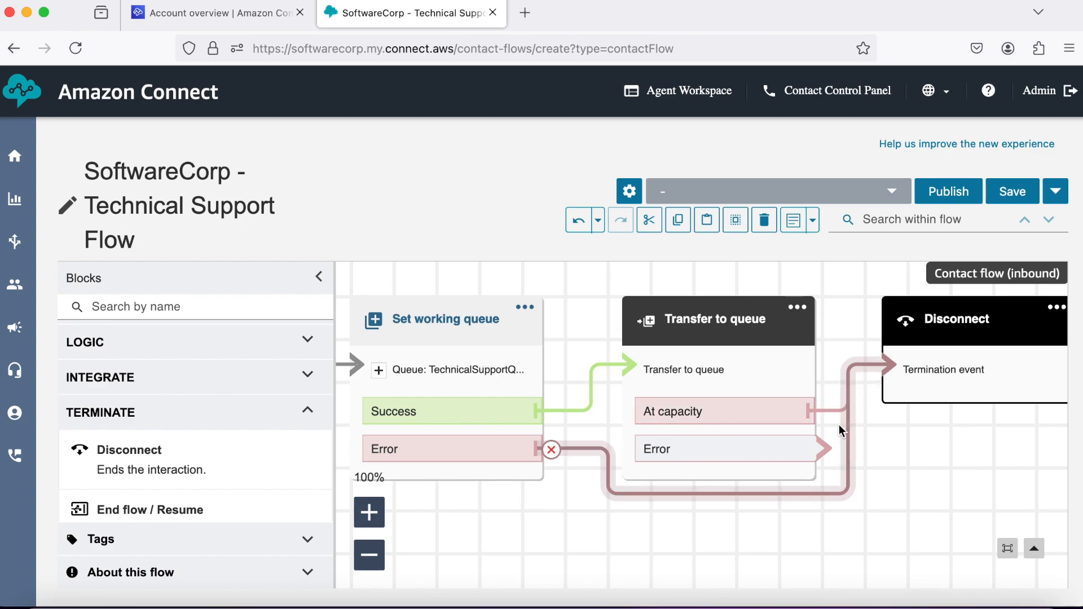
drag(825, 445, 885, 364)
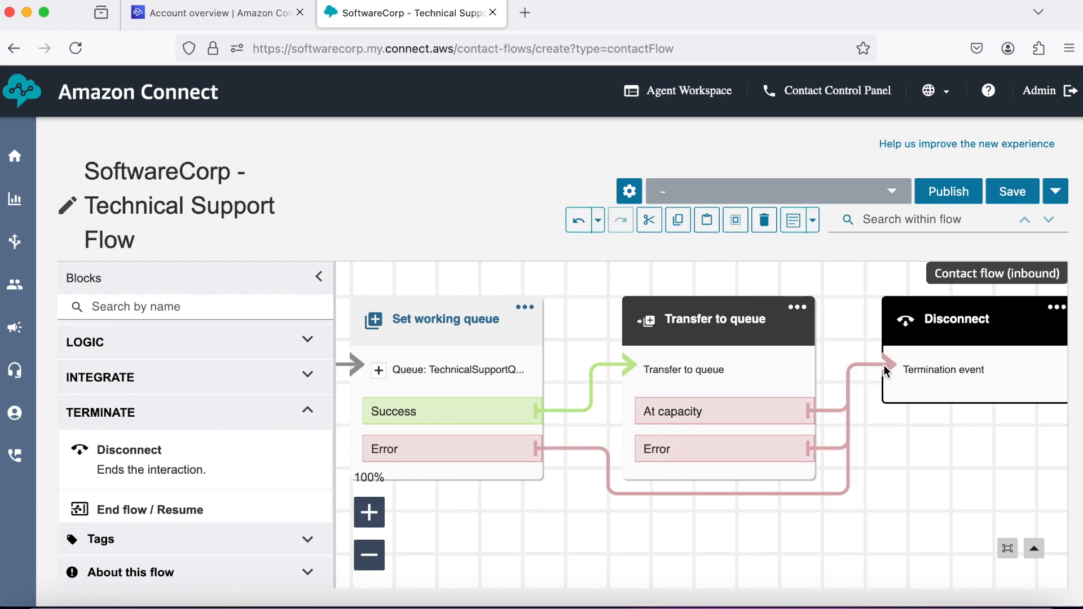
Review the Transfer to queue block's settings and close them unchanged.
click(727, 333)
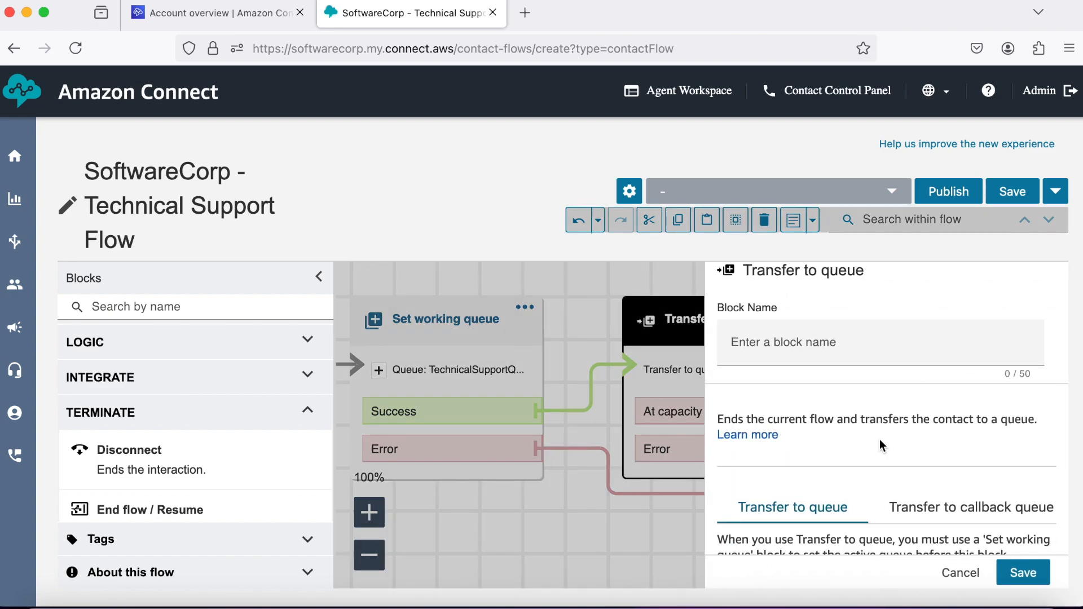
scroll(879, 439, down, 3)
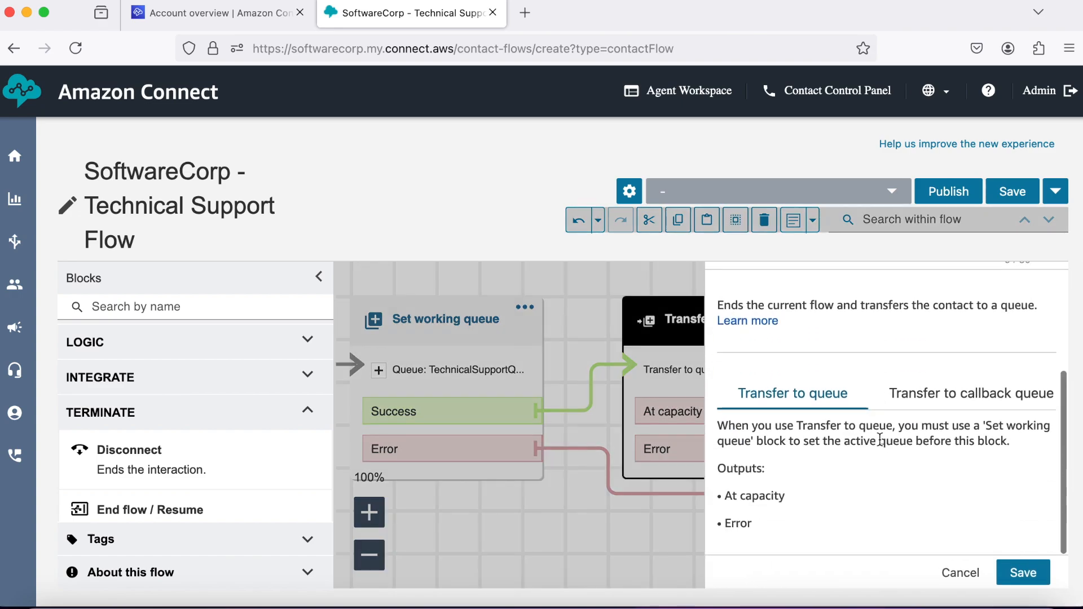
scroll(880, 440, up, 4)
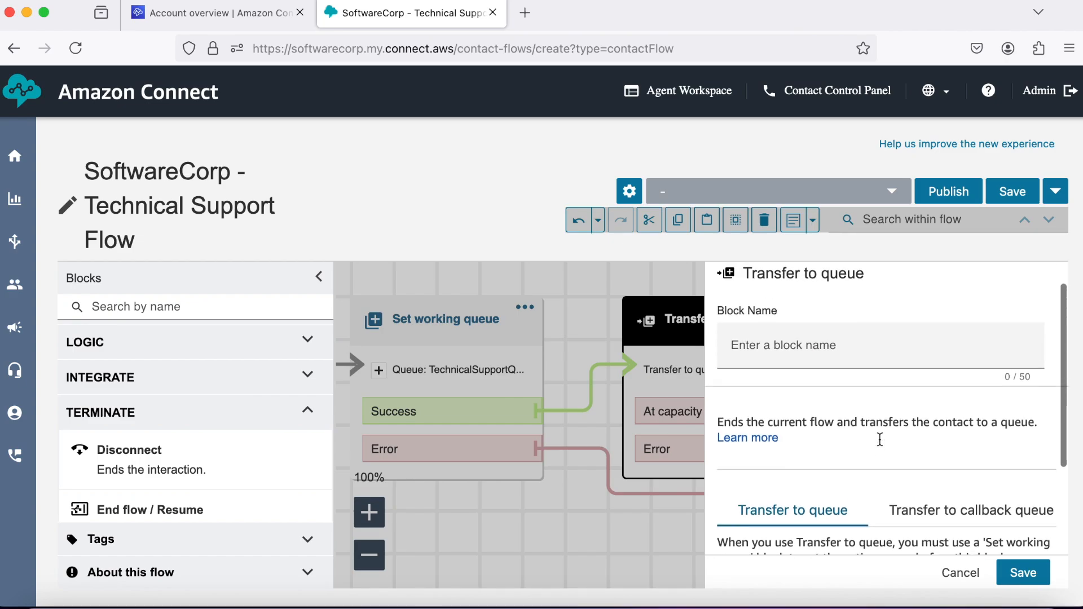
click(959, 573)
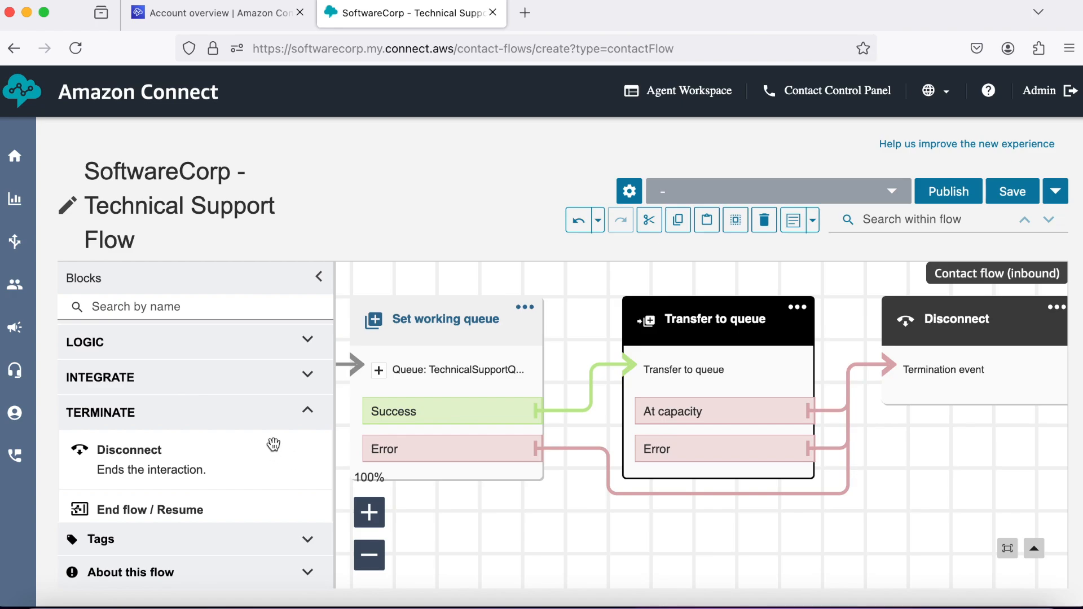
Place a Check hours of operation block below Transfer to queue.
click(309, 422)
scroll(308, 422, up, 2)
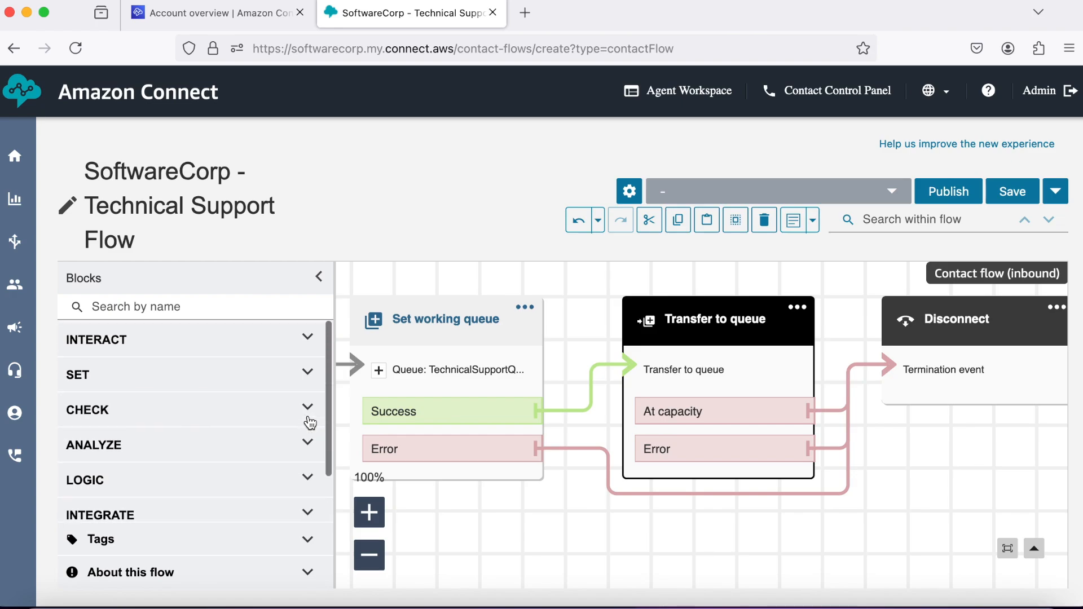
click(311, 337)
scroll(260, 402, down, 5)
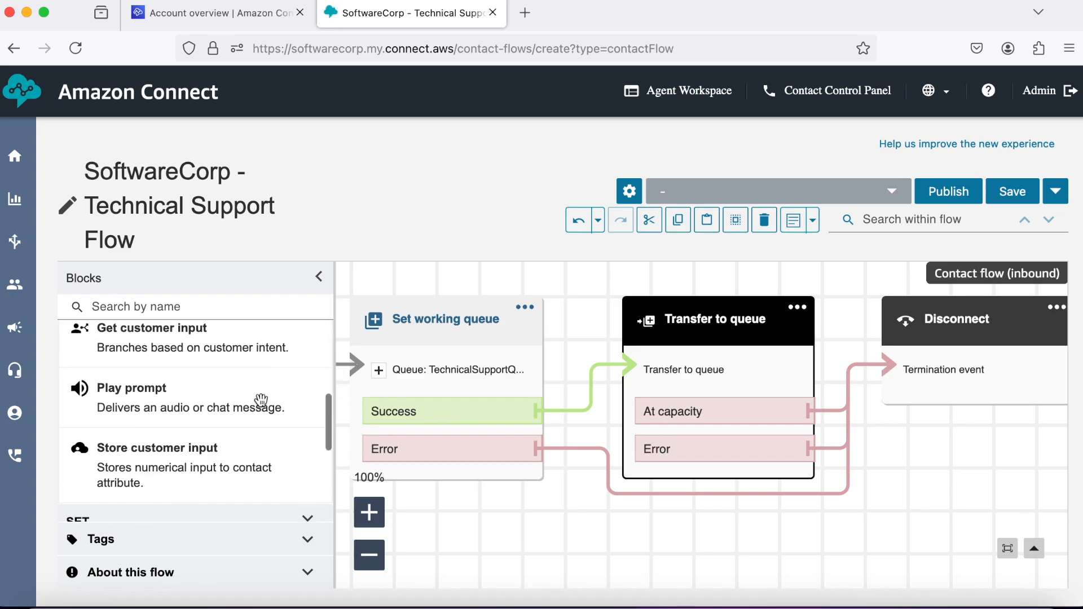
scroll(283, 384, up, 5)
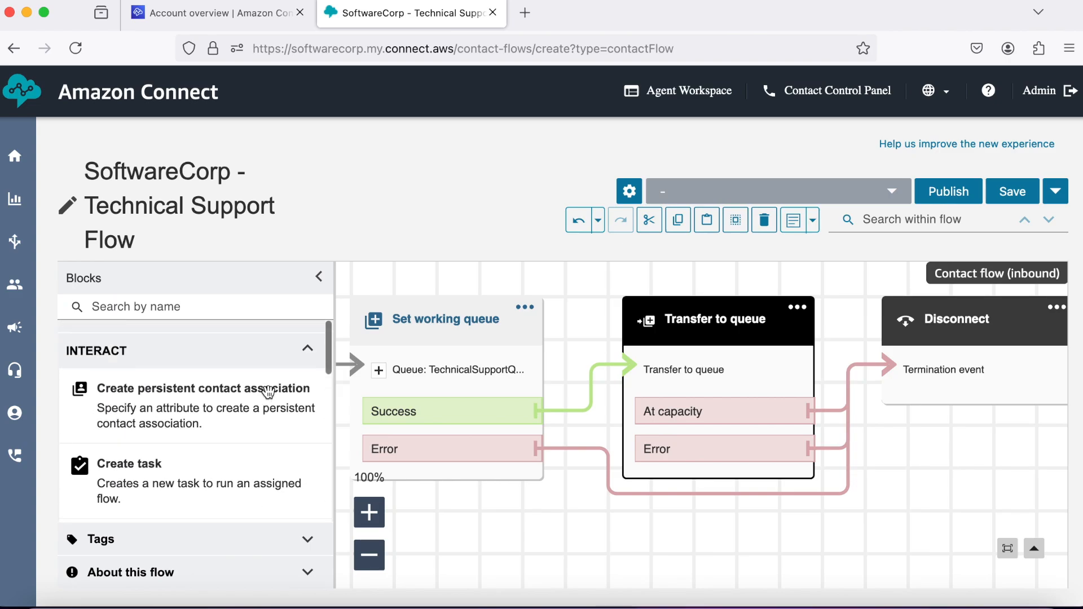
click(313, 347)
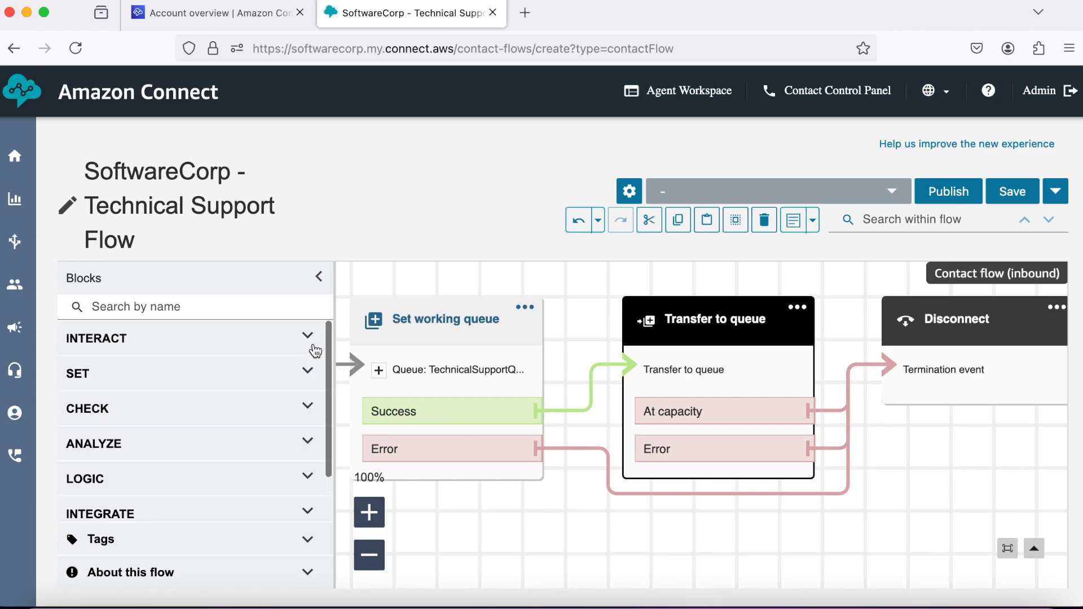
click(307, 407)
scroll(222, 463, down, 4)
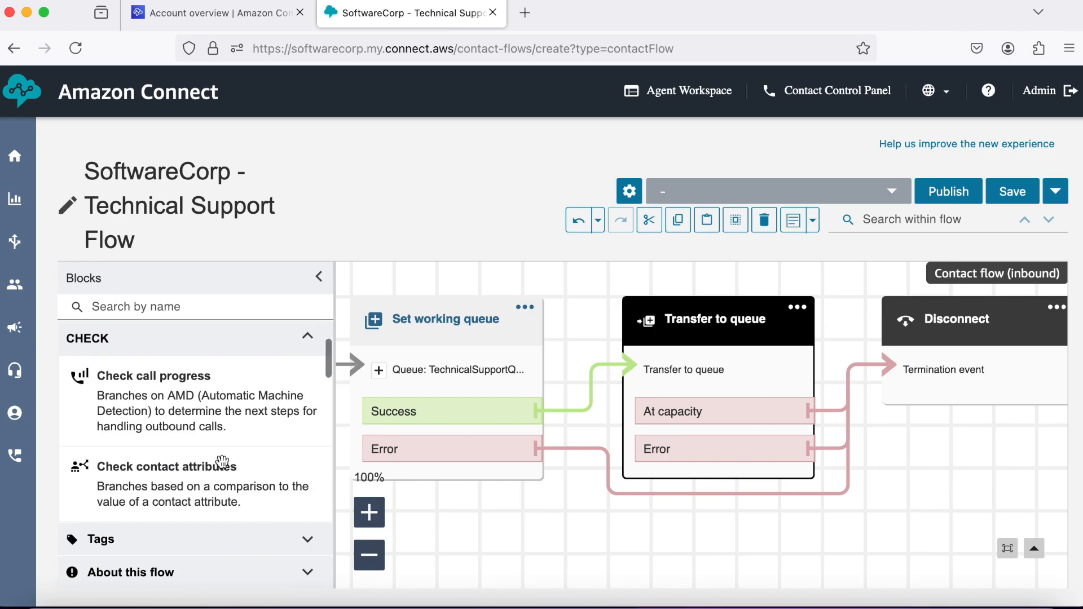
scroll(223, 462, down, 2)
drag(218, 435, 716, 518)
drag(719, 518, 722, 518)
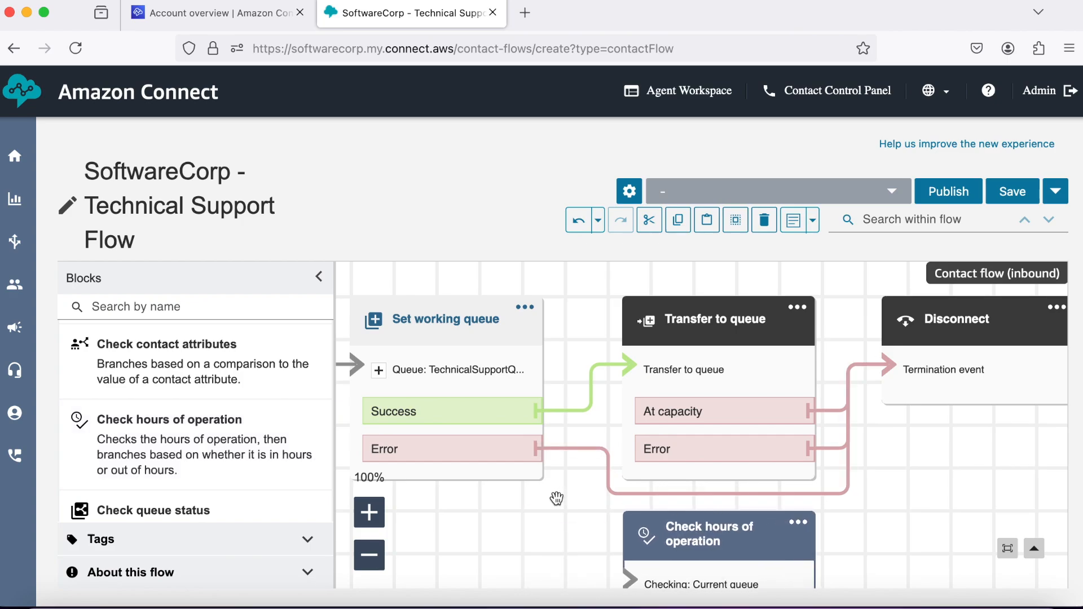
scroll(557, 498, down, 3)
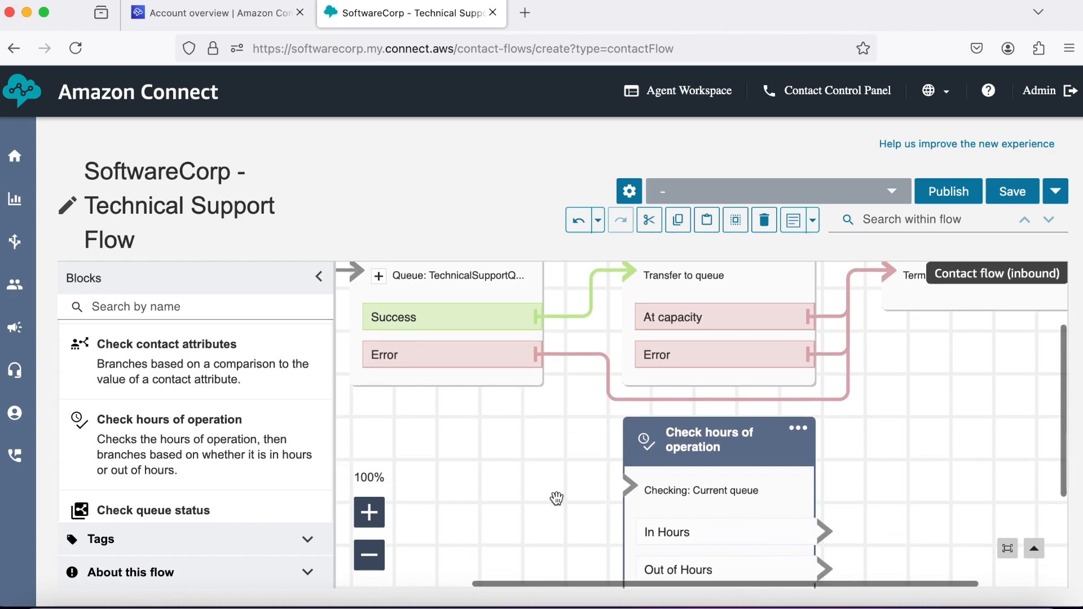
scroll(557, 499, up, 1)
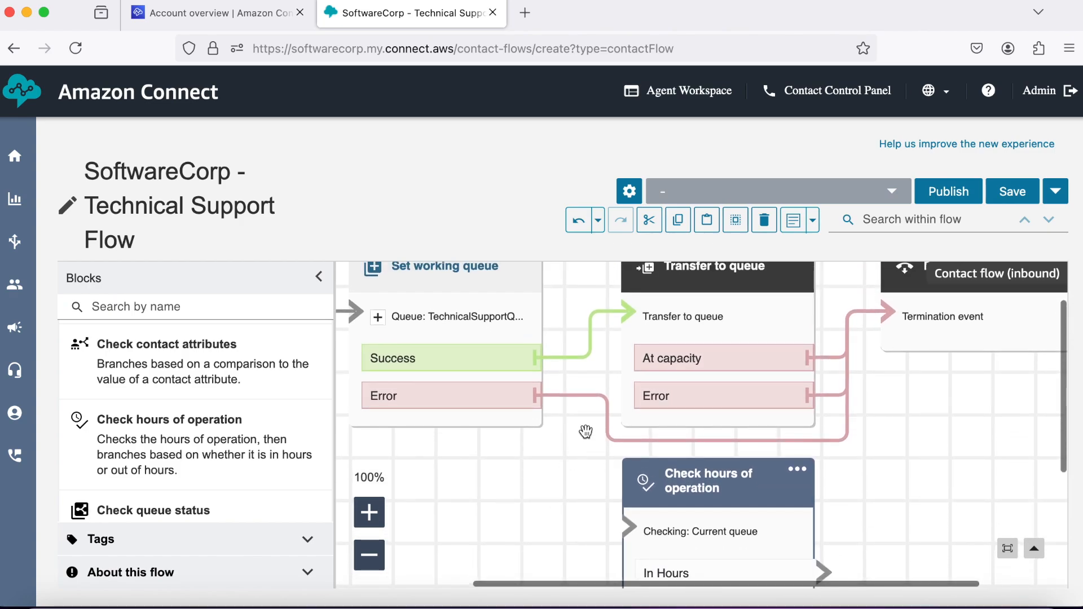
Reroute Success to the hours check and send its In Hours output to Transfer to queue.
click(551, 359)
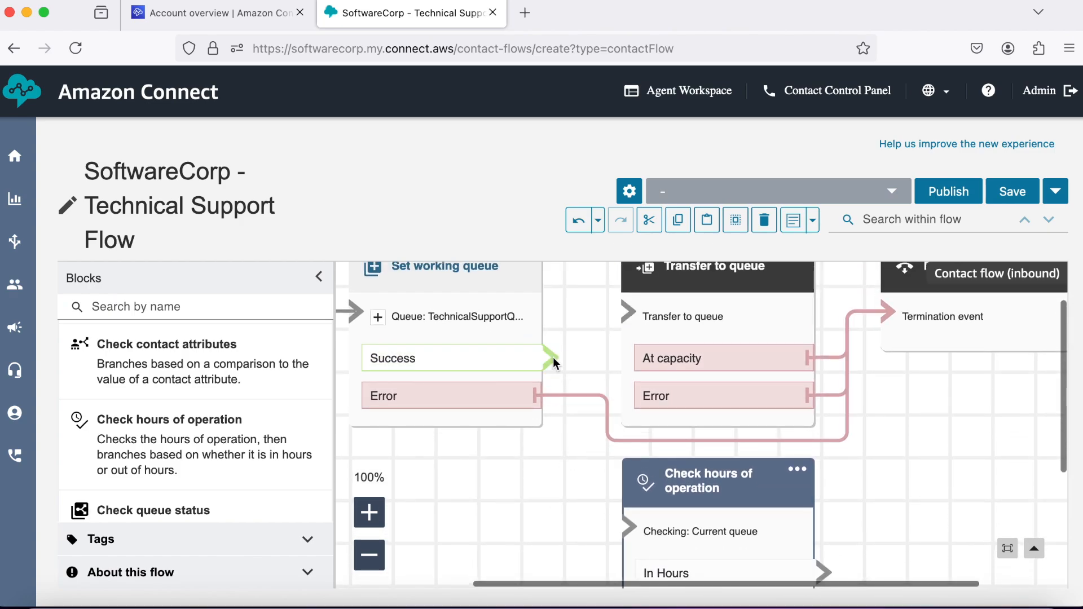
drag(552, 359, 624, 526)
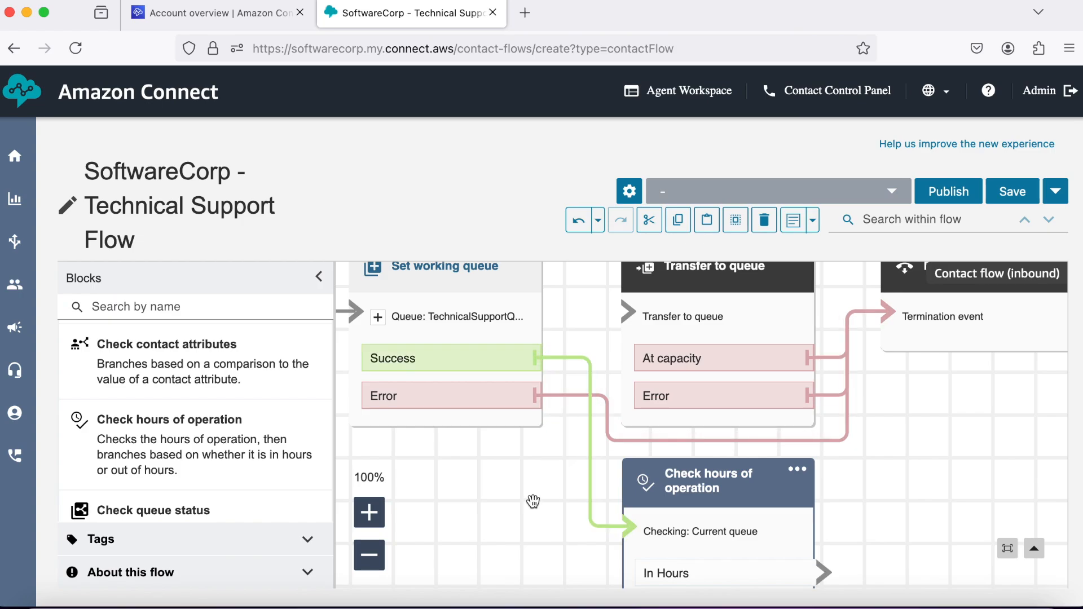
scroll(533, 501, down, 2)
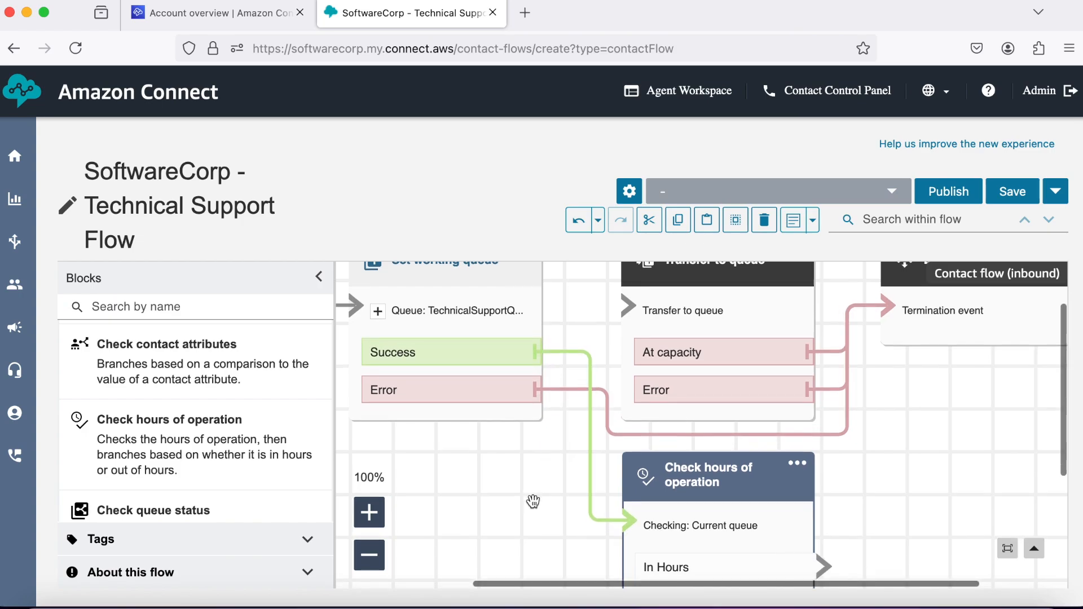
scroll(533, 501, down, 1)
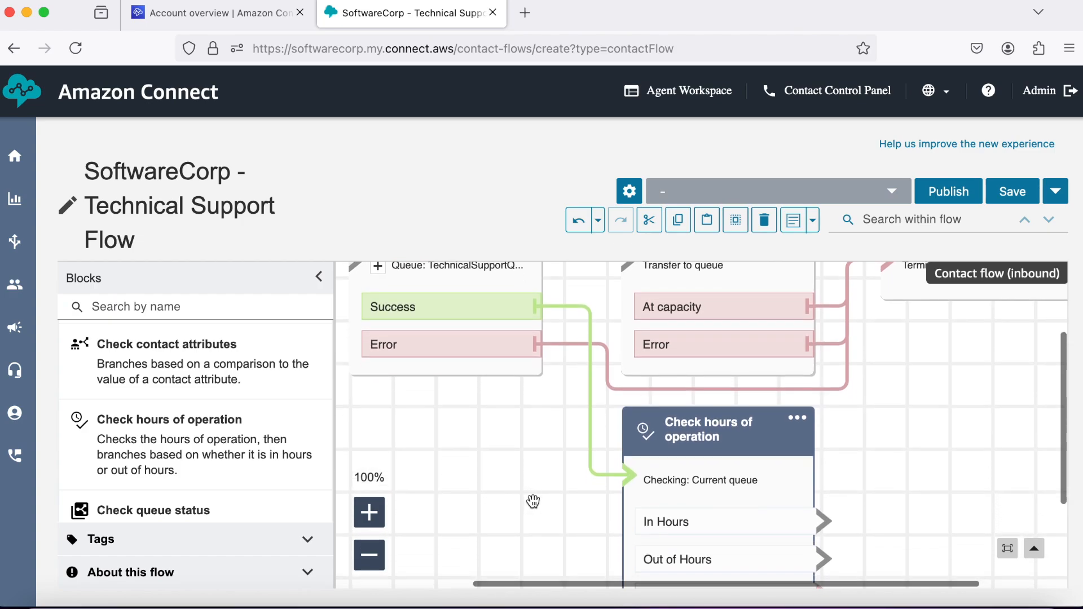
drag(830, 519, 648, 354)
scroll(648, 354, up, 1)
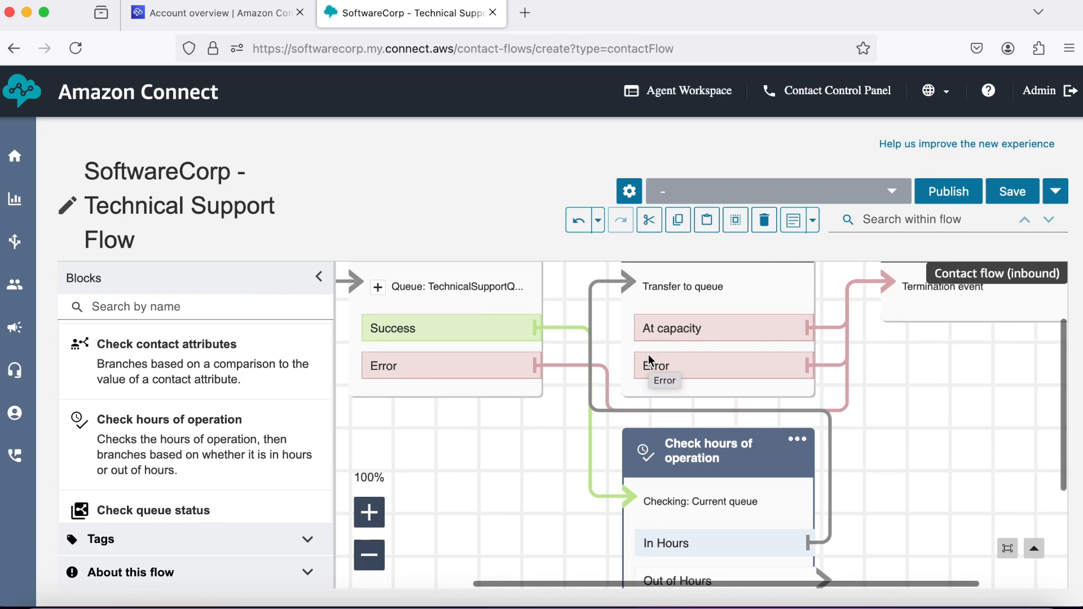
scroll(857, 426, down, 2)
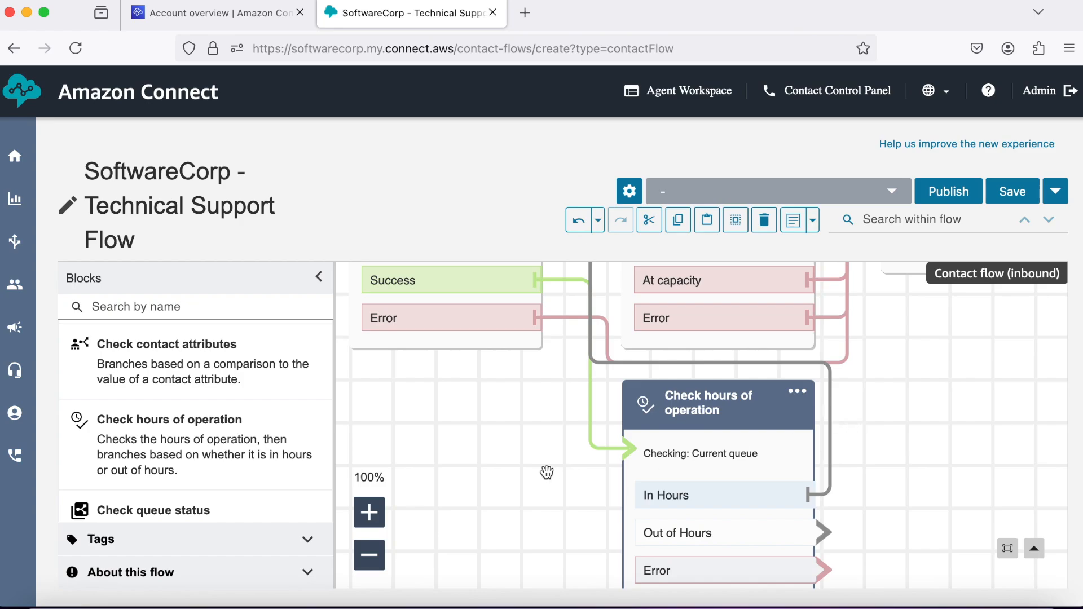
scroll(547, 471, up, 1)
scroll(247, 386, up, 3)
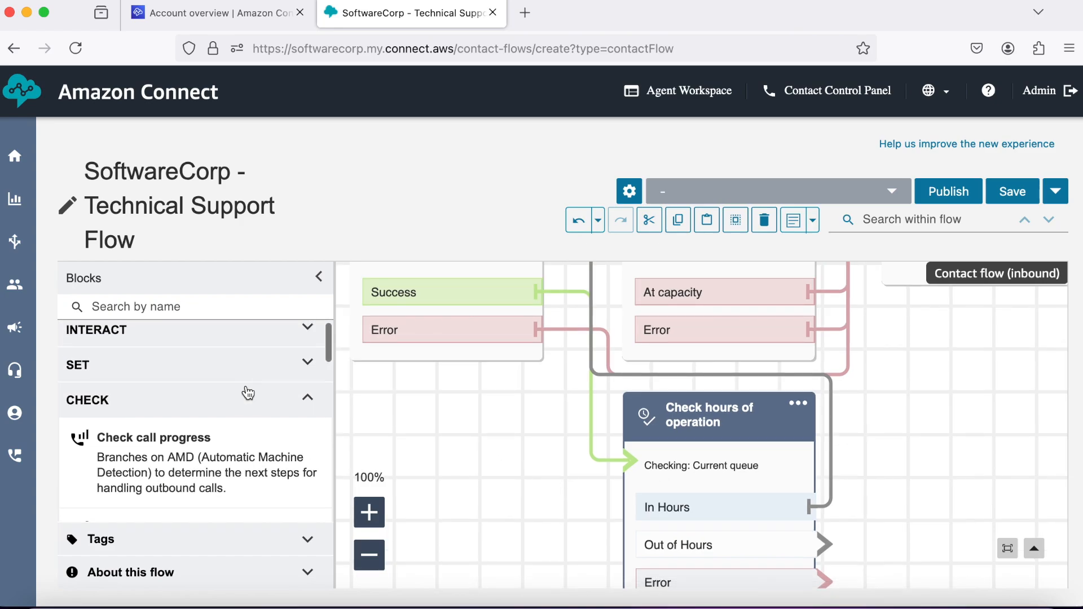
Add a Play prompt block and route Out of Hours callers to it.
click(307, 396)
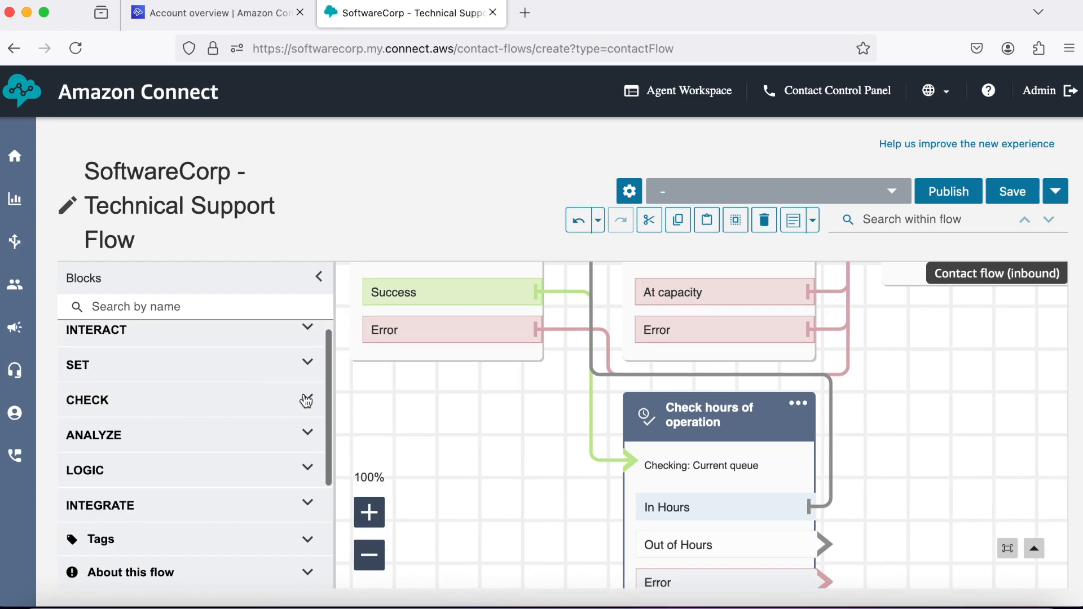
click(307, 339)
scroll(242, 395, down, 1)
scroll(242, 398, down, 2)
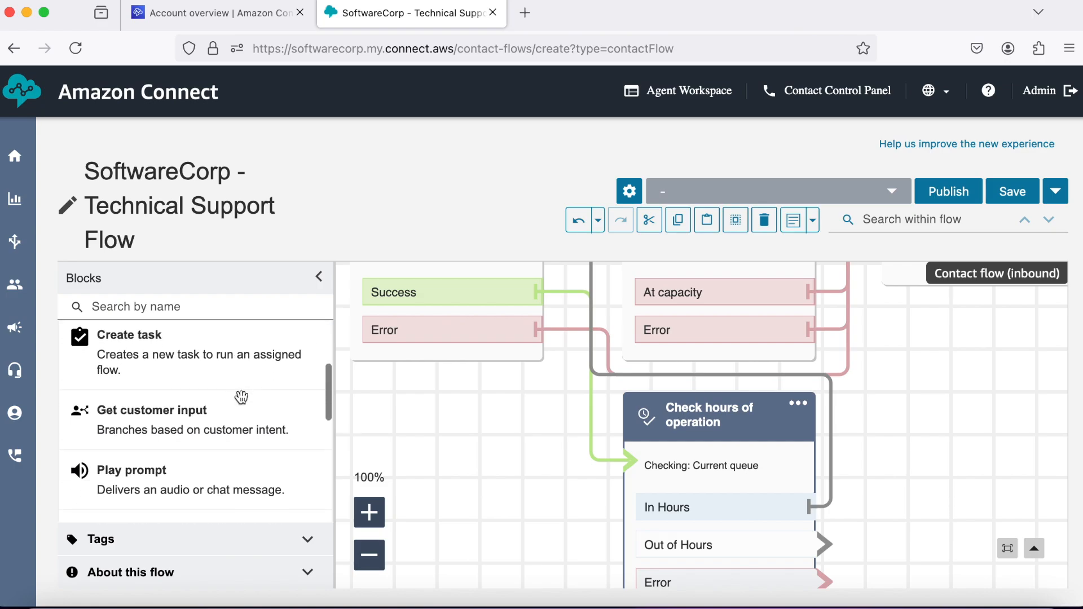
drag(230, 459, 993, 397)
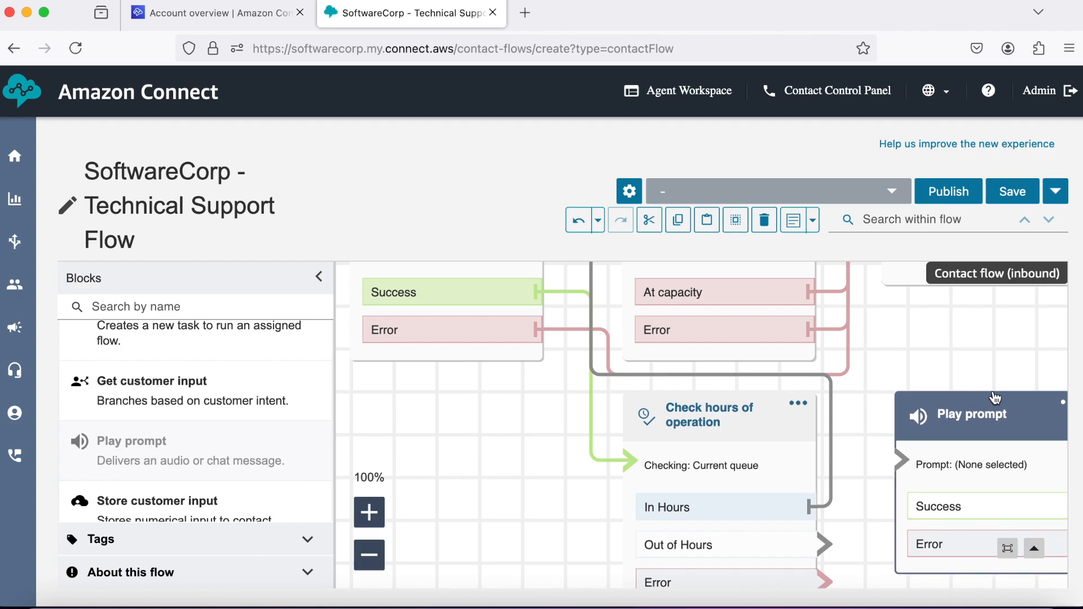
scroll(867, 415, down, 3)
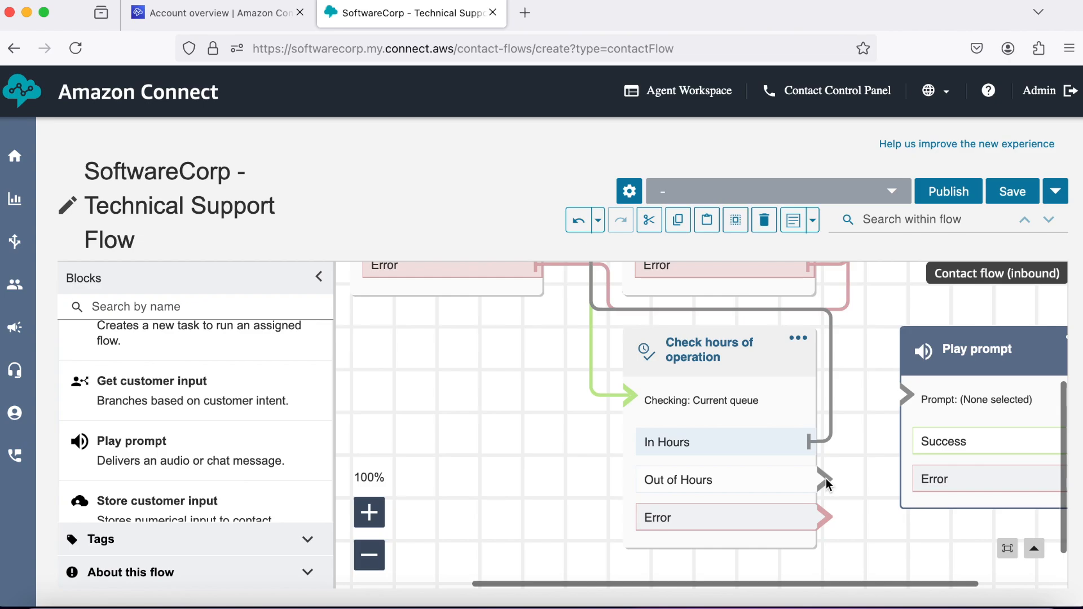
drag(829, 483, 903, 399)
mouse_move(835, 425)
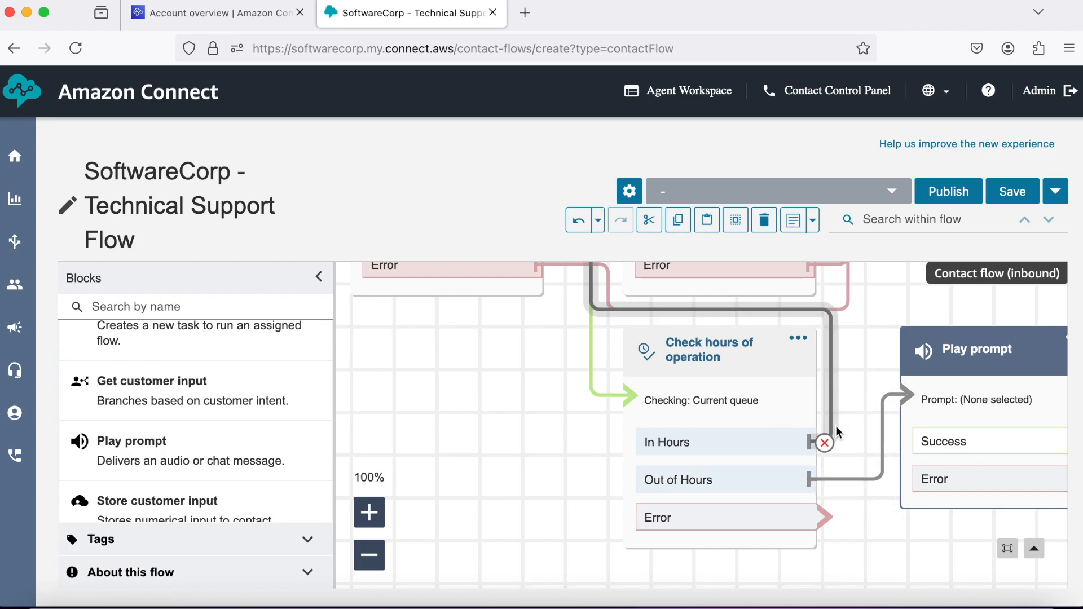
scroll(835, 427, up, 3)
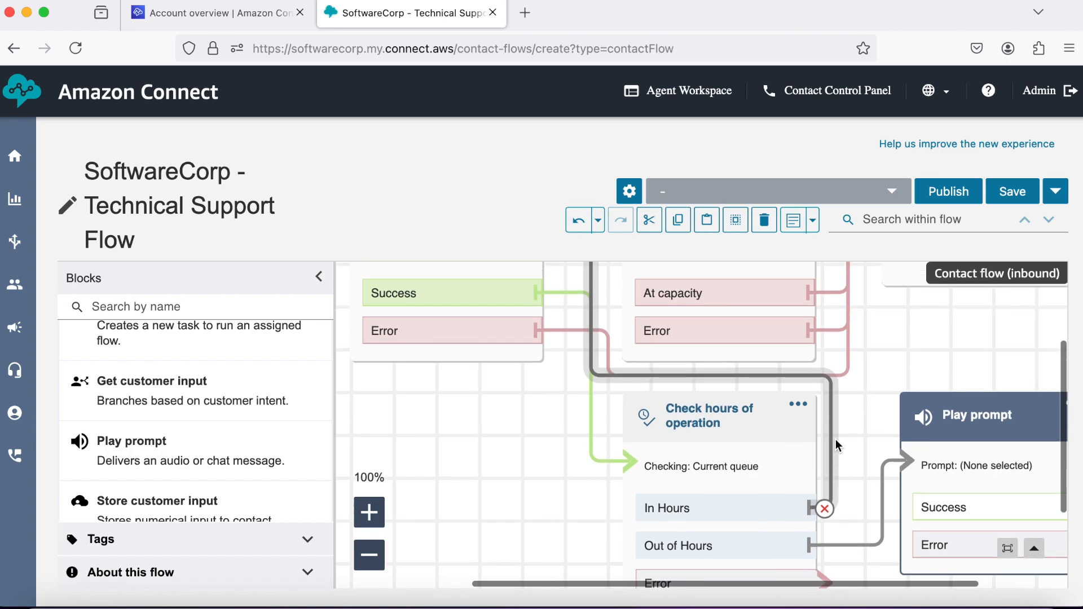
scroll(837, 464, down, 2)
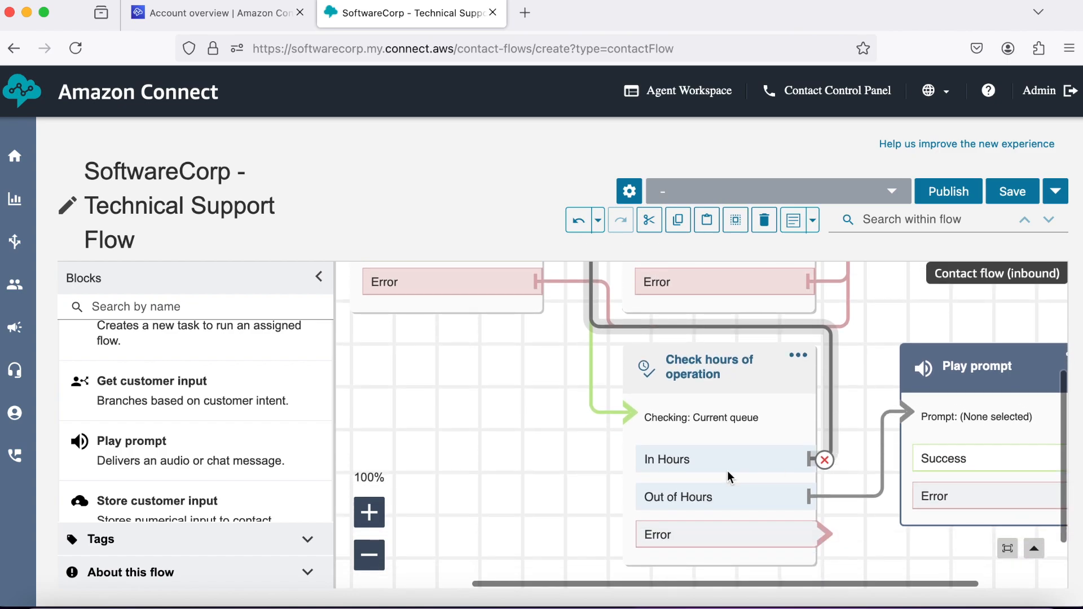
Connect the hours check's and Play prompt's Error outputs to Disconnect's Termination event.
click(369, 555)
click(369, 555)
click(369, 555)
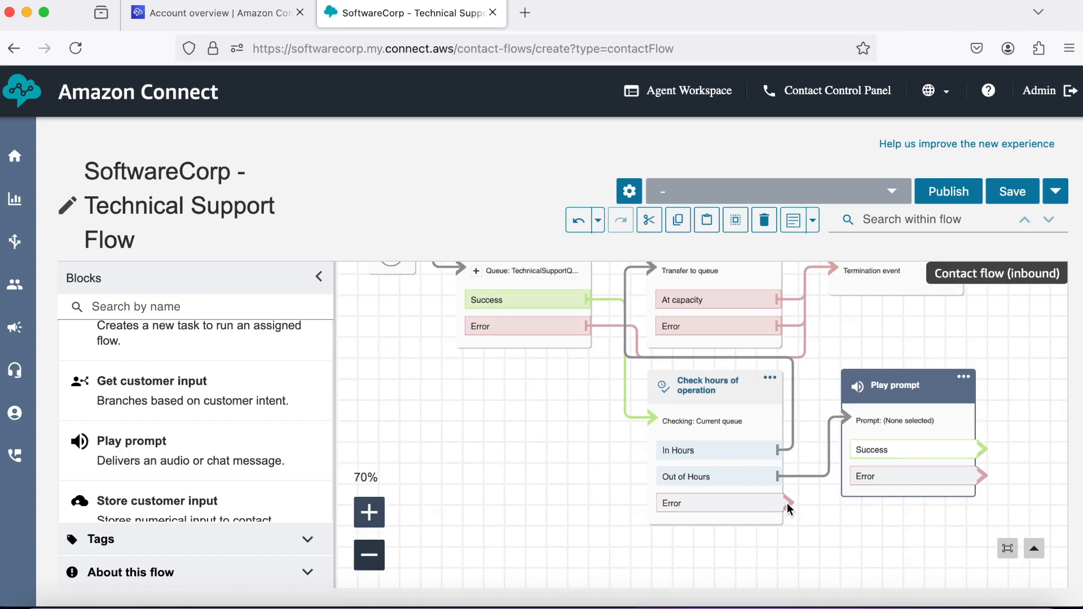
drag(787, 503, 831, 306)
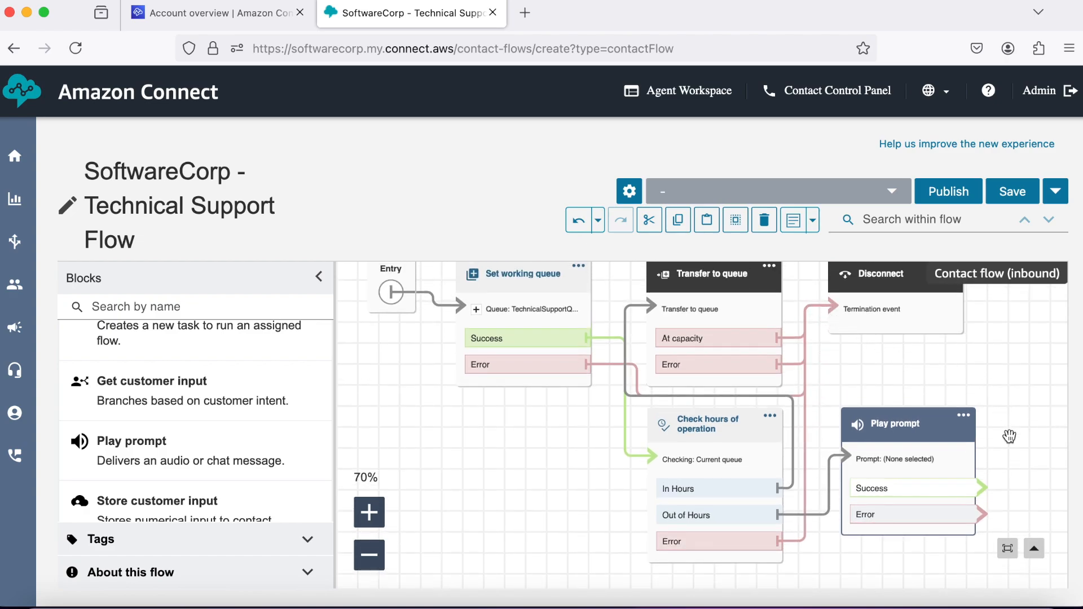
drag(986, 515, 828, 321)
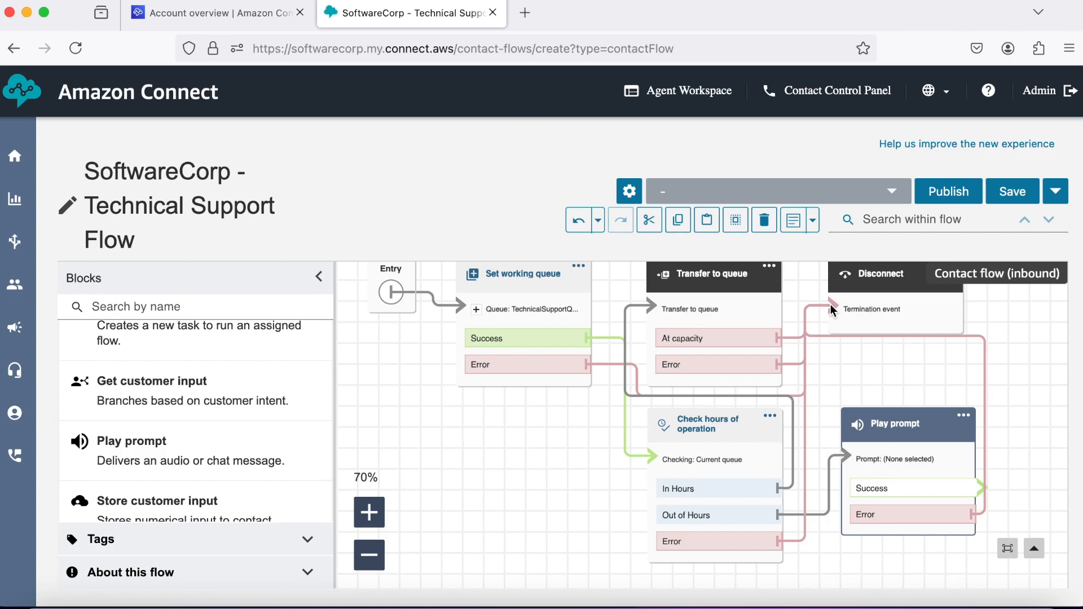
click(898, 429)
Give Play prompt a text-to-speech 'Sorry we are closed now' hours message, ending at Disconnect.
scroll(808, 443, down, 3)
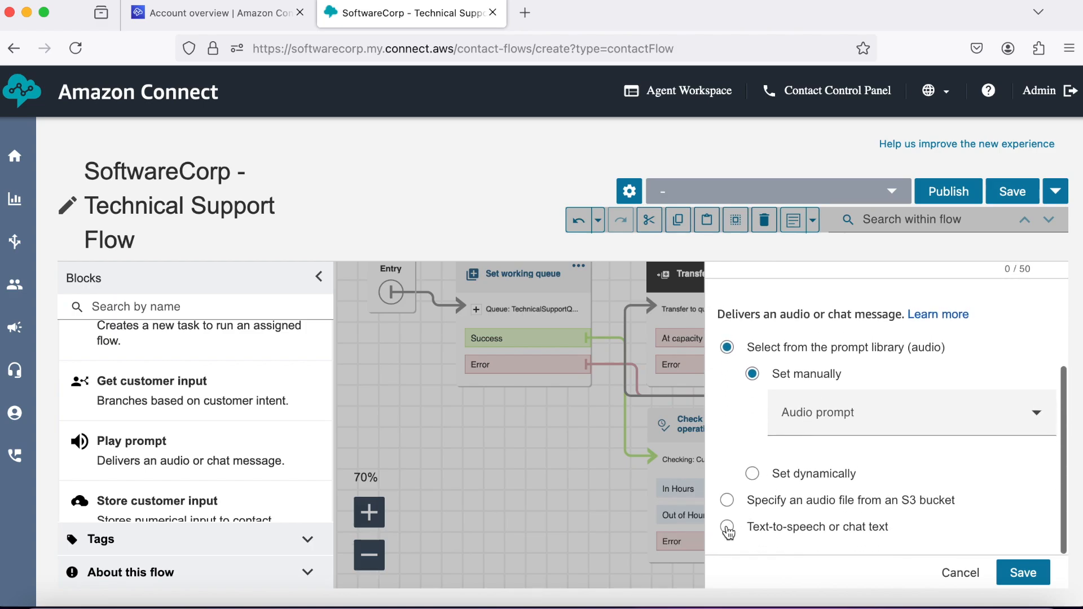
click(727, 526)
scroll(830, 449, down, 2)
click(828, 448)
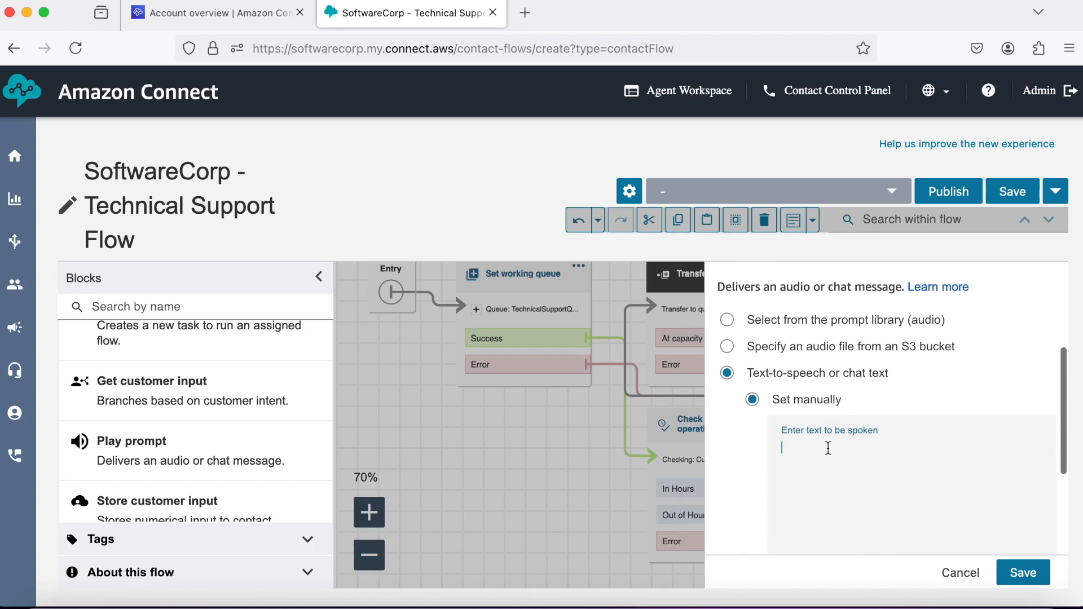
text(S)
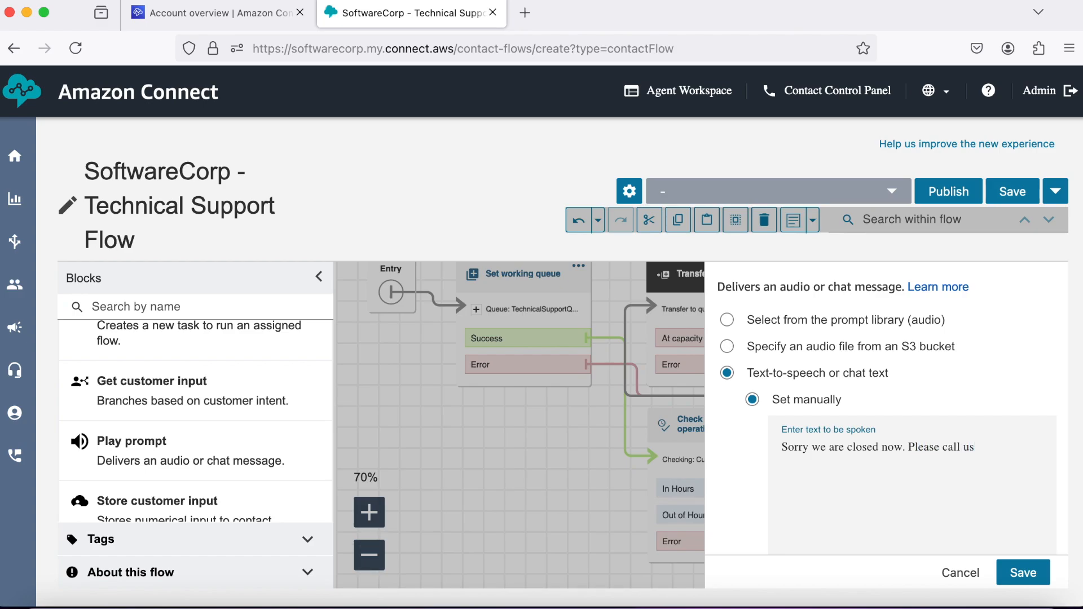
text(AM to 8PM Eastern Standard)
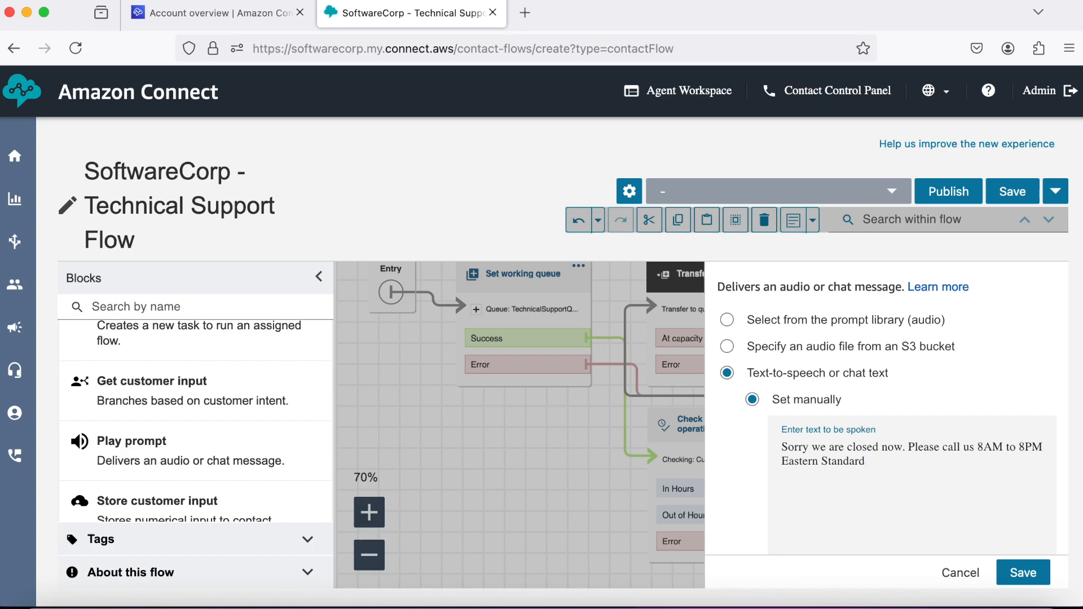
text(Time on weekdays.)
click(1023, 574)
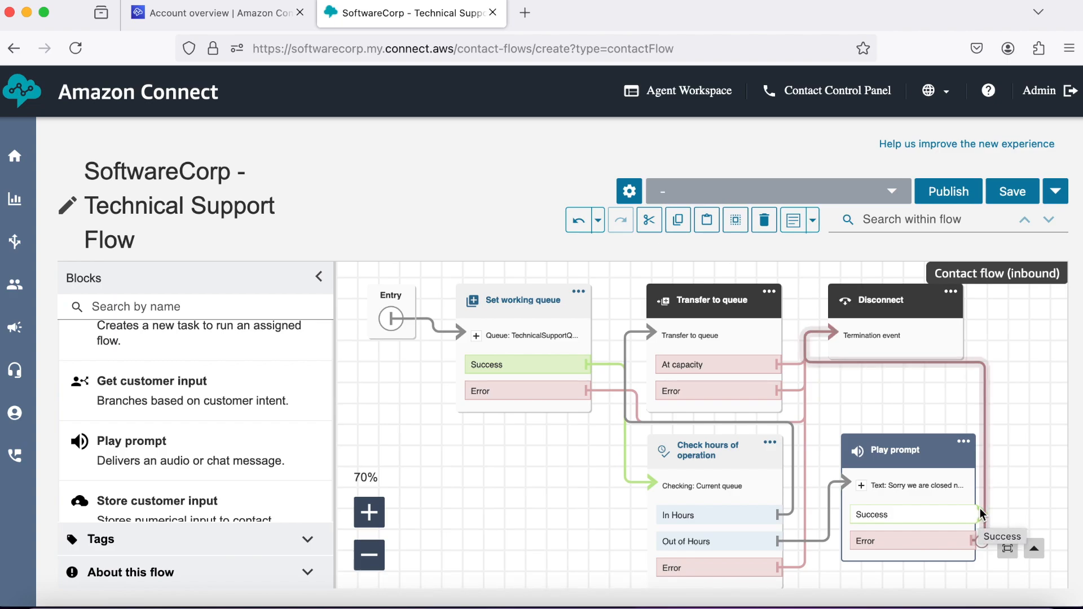
drag(980, 512, 828, 333)
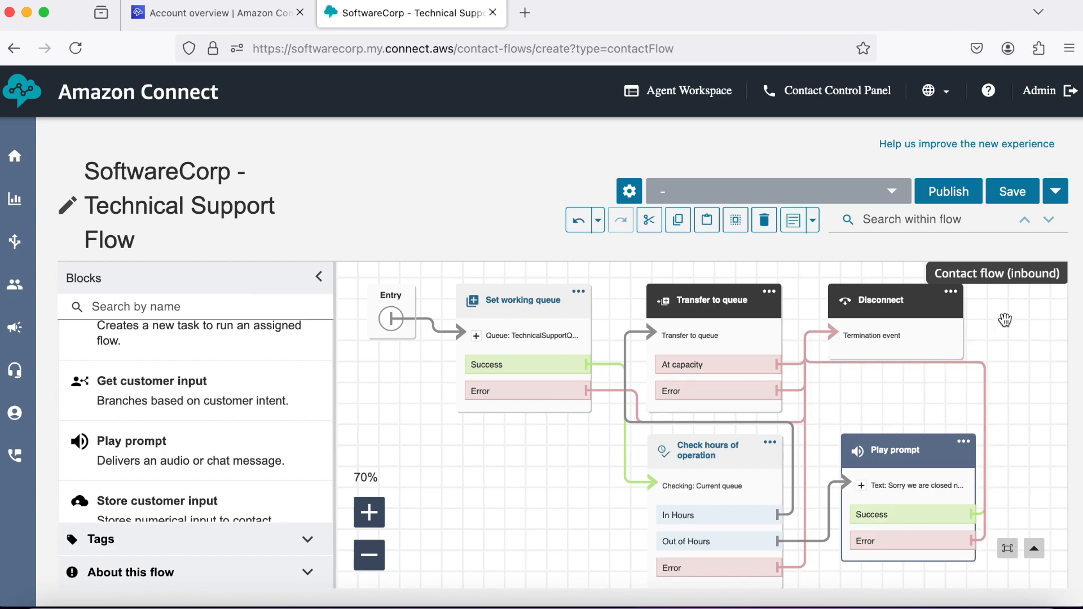
click(1013, 192)
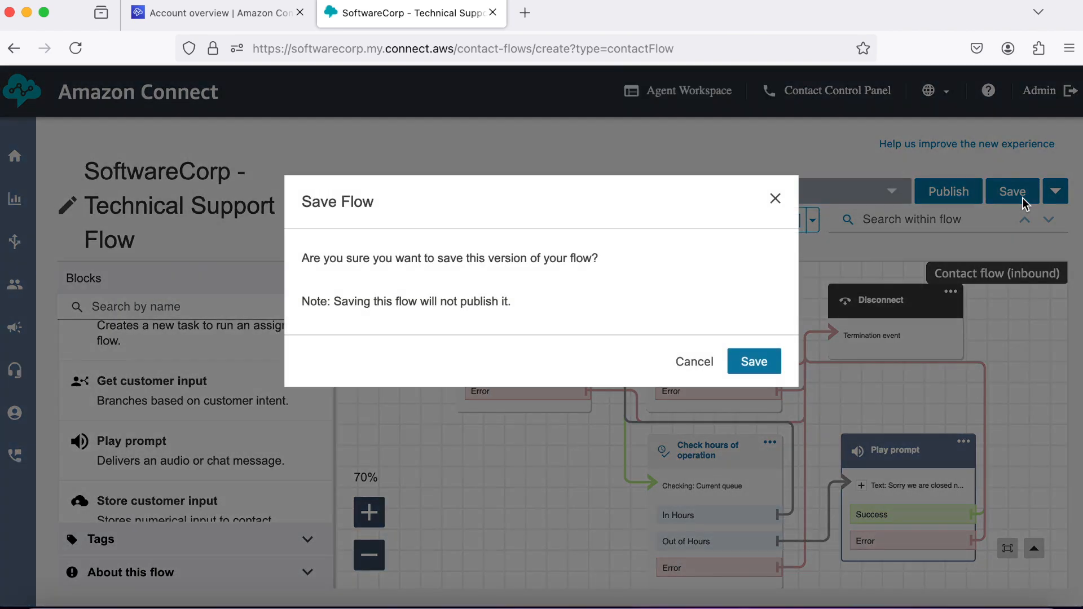
Confirm the save, then publish SoftwareCorp - Technical Support Flow and confirm publishing.
click(757, 364)
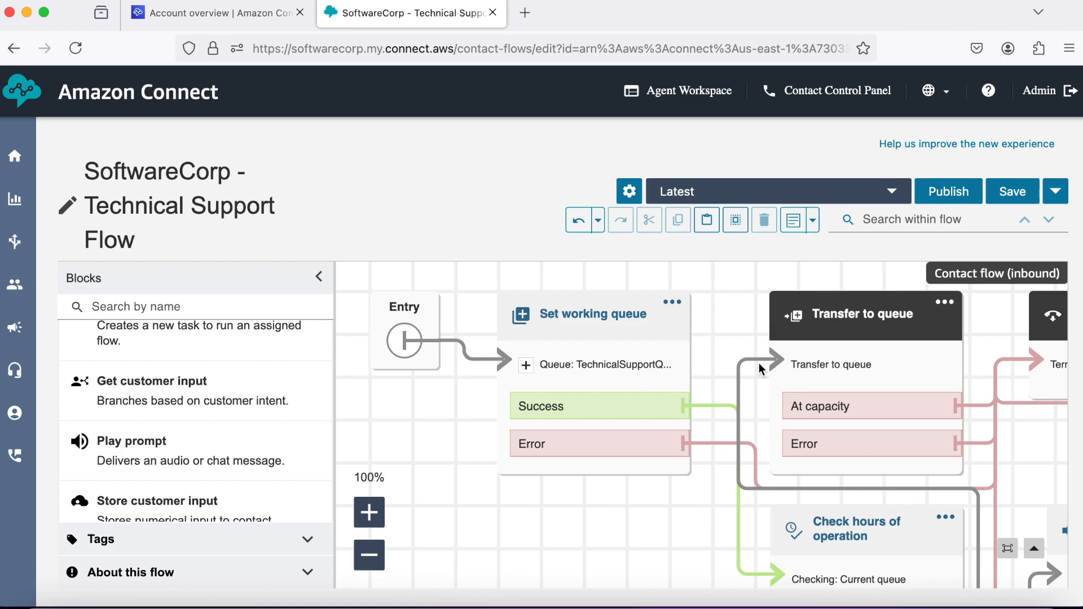
click(369, 556)
click(370, 555)
scroll(569, 528, down, 2)
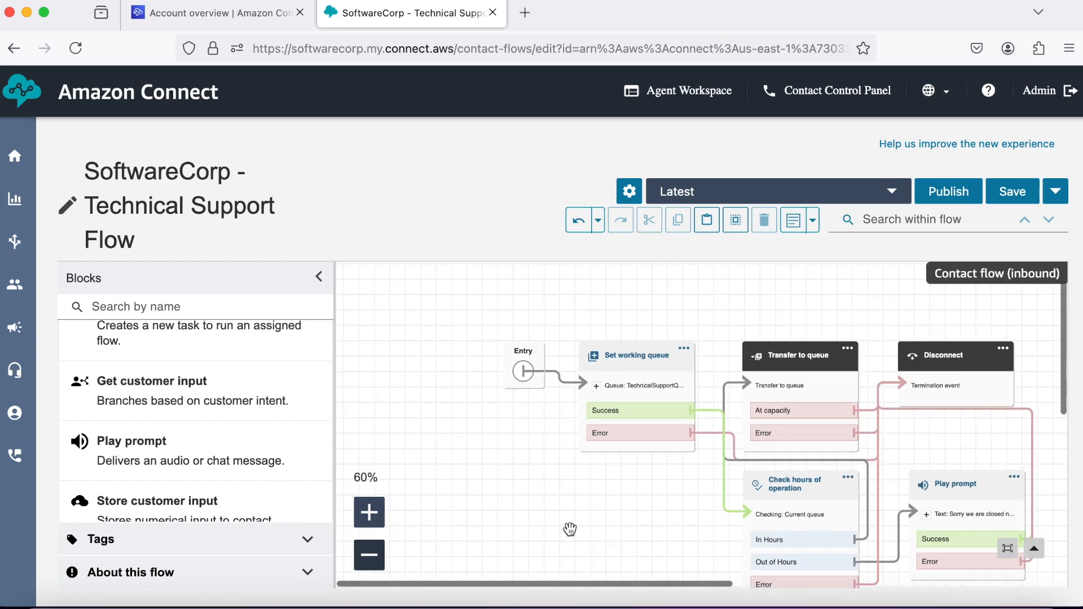
scroll(570, 530, right, 3)
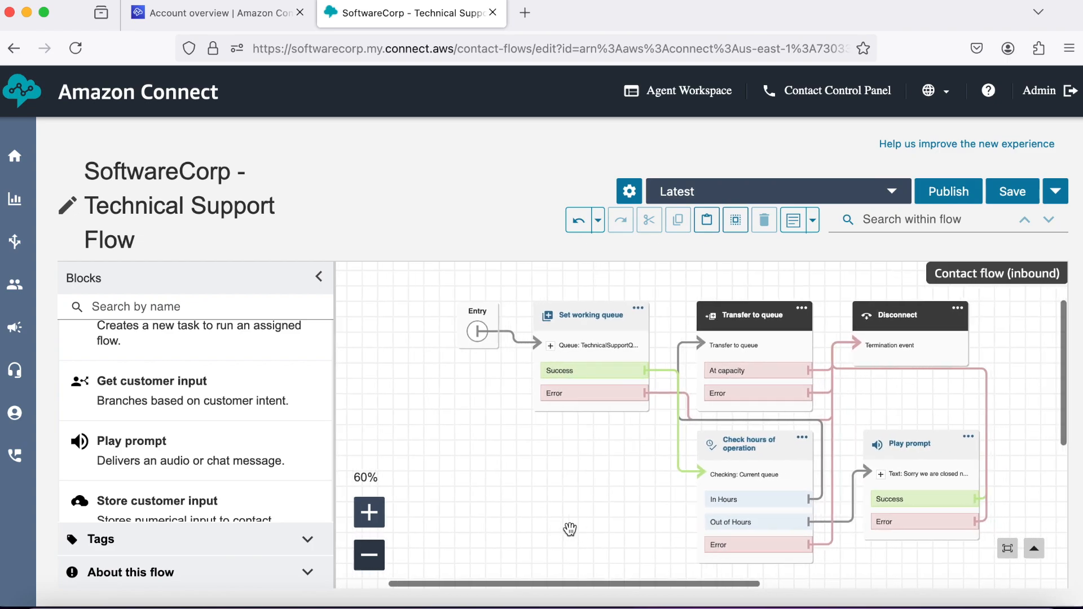
click(957, 195)
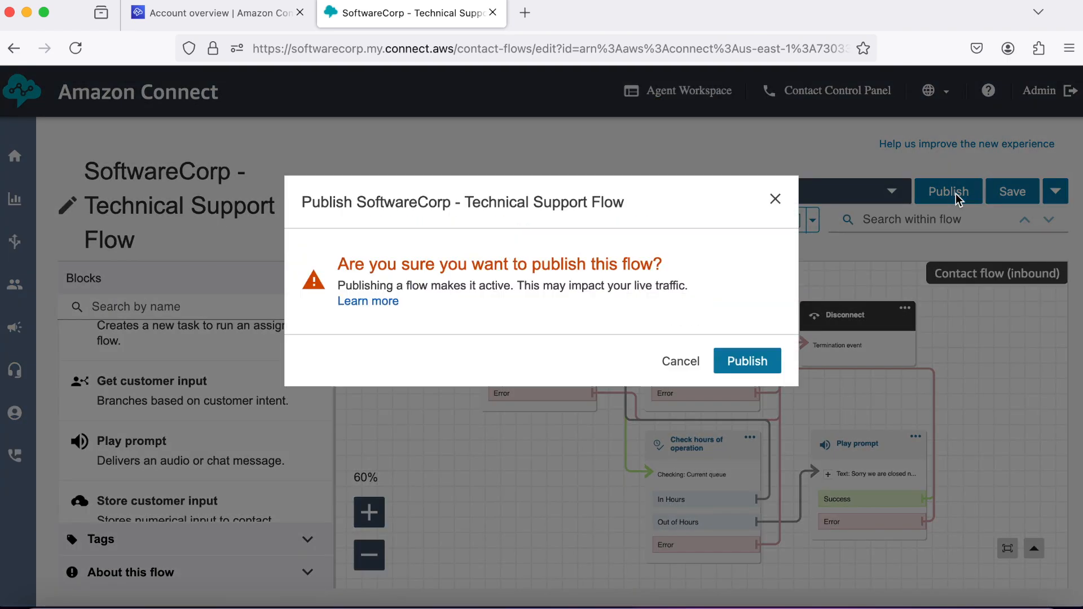
click(760, 360)
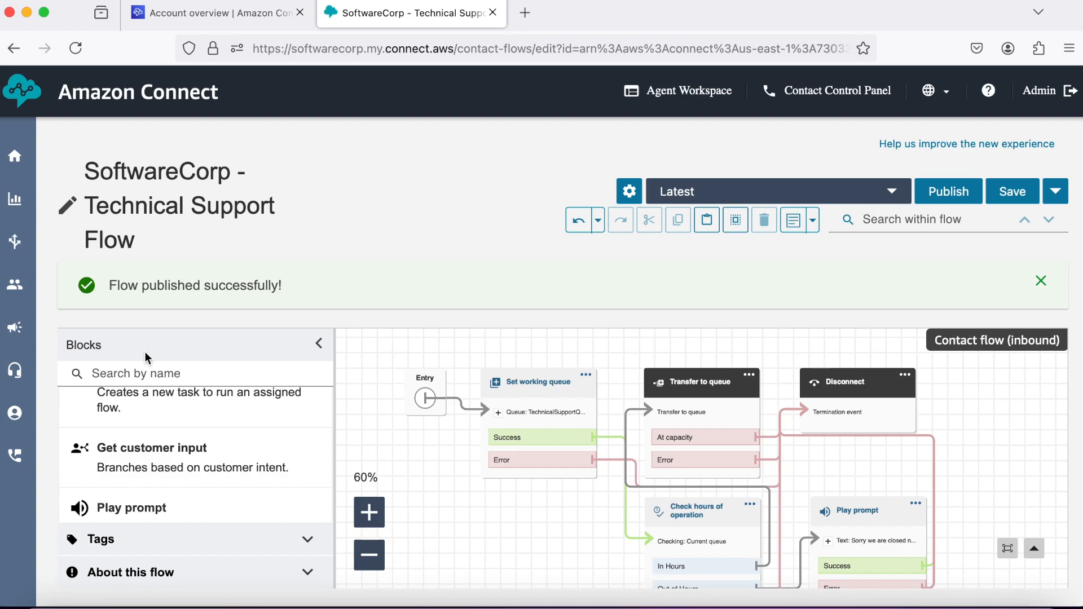
mouse_move(11, 244)
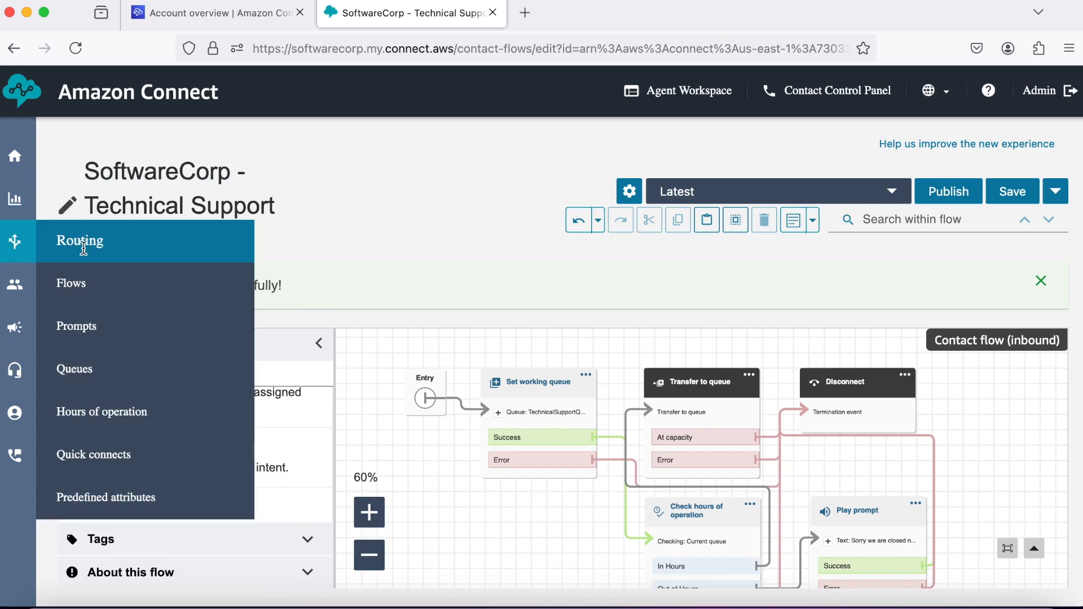
Open SoftwareCorp - Main Flow from the Flows list and bring its Transfer to flow blocks into view.
click(107, 288)
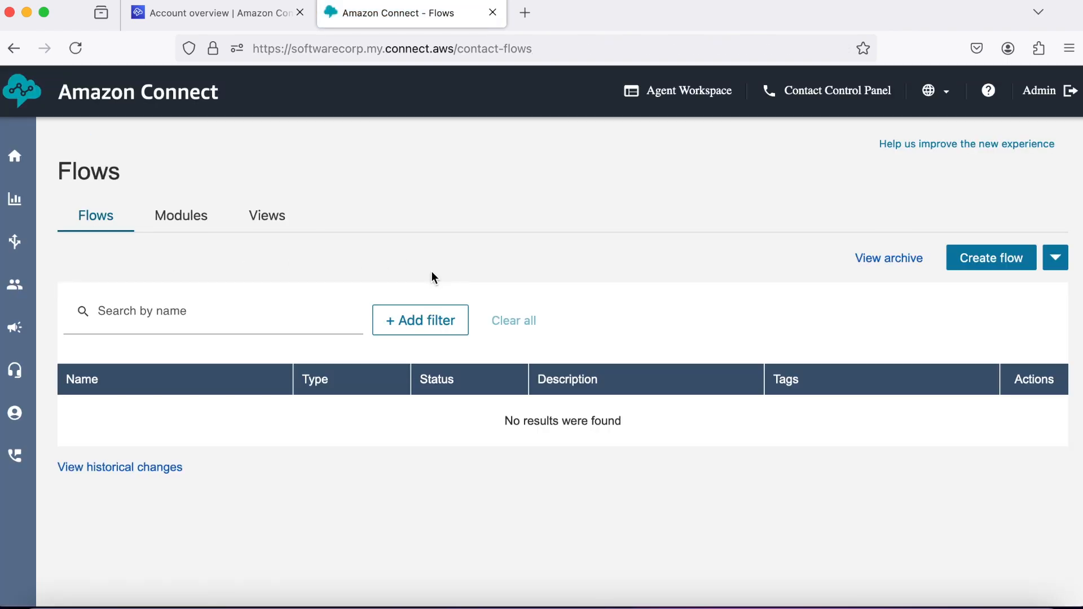
scroll(352, 422, down, 3)
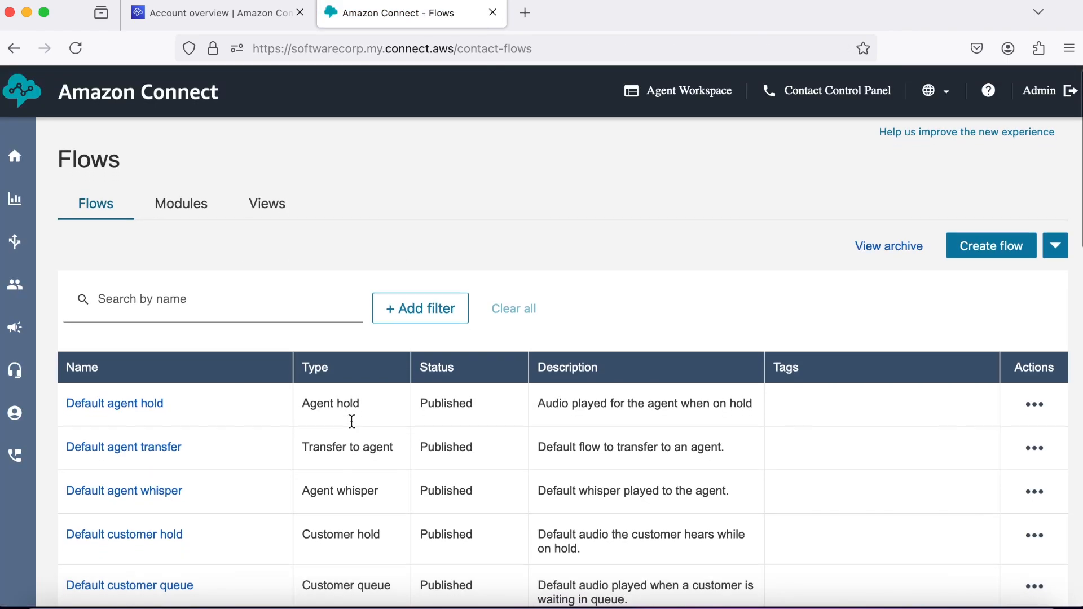
scroll(352, 422, down, 12)
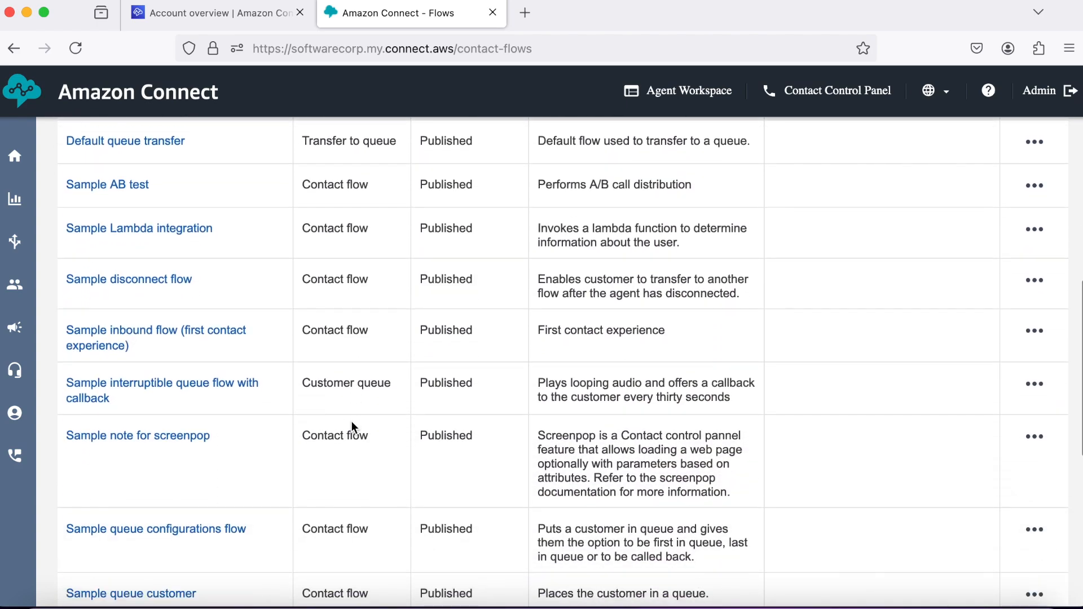
scroll(351, 427, down, 8)
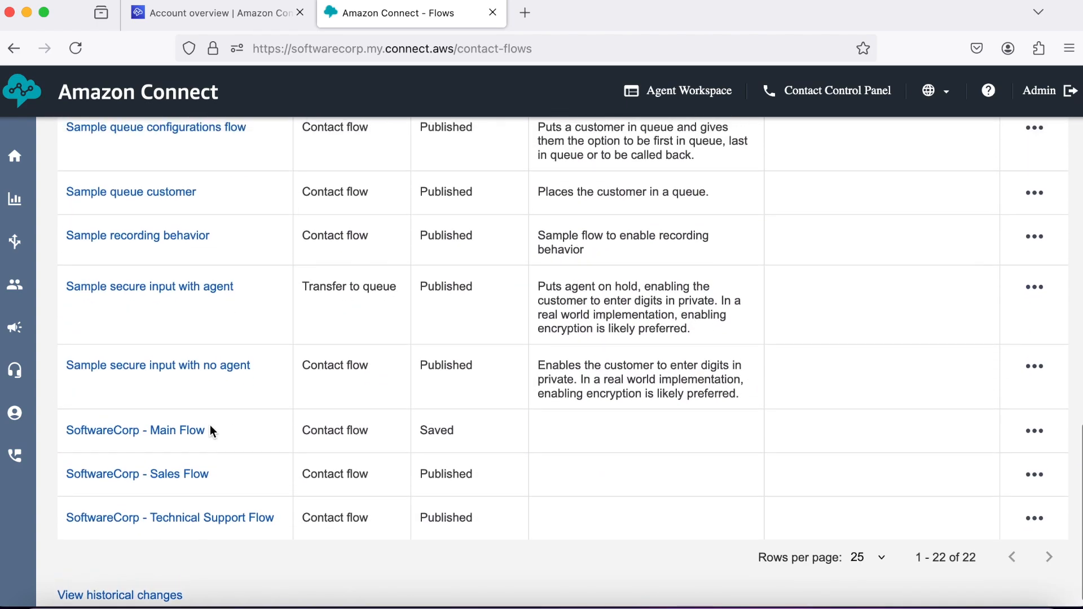
click(181, 433)
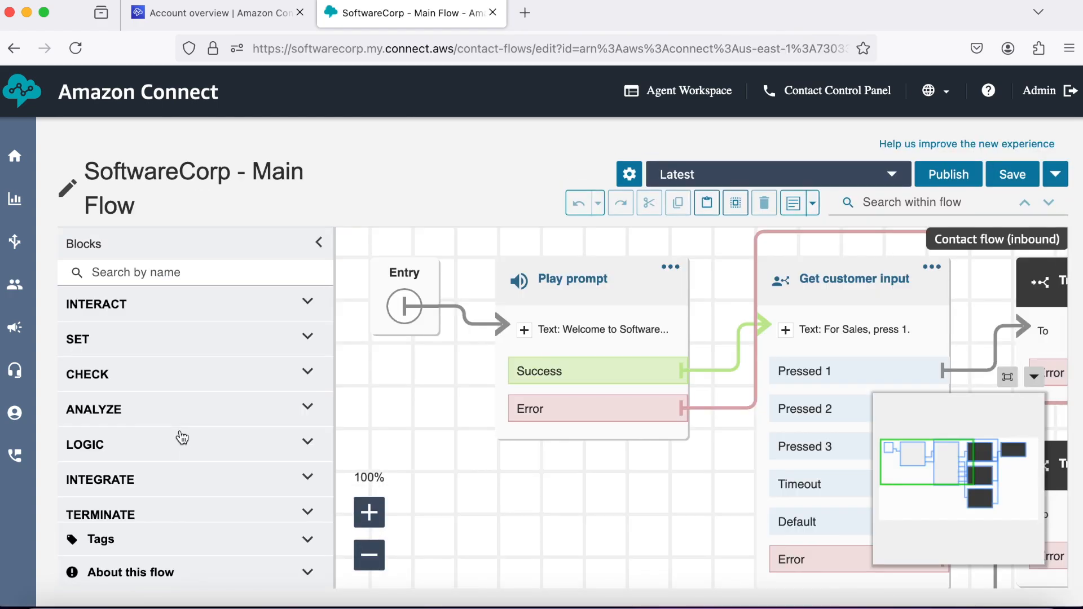
click(369, 556)
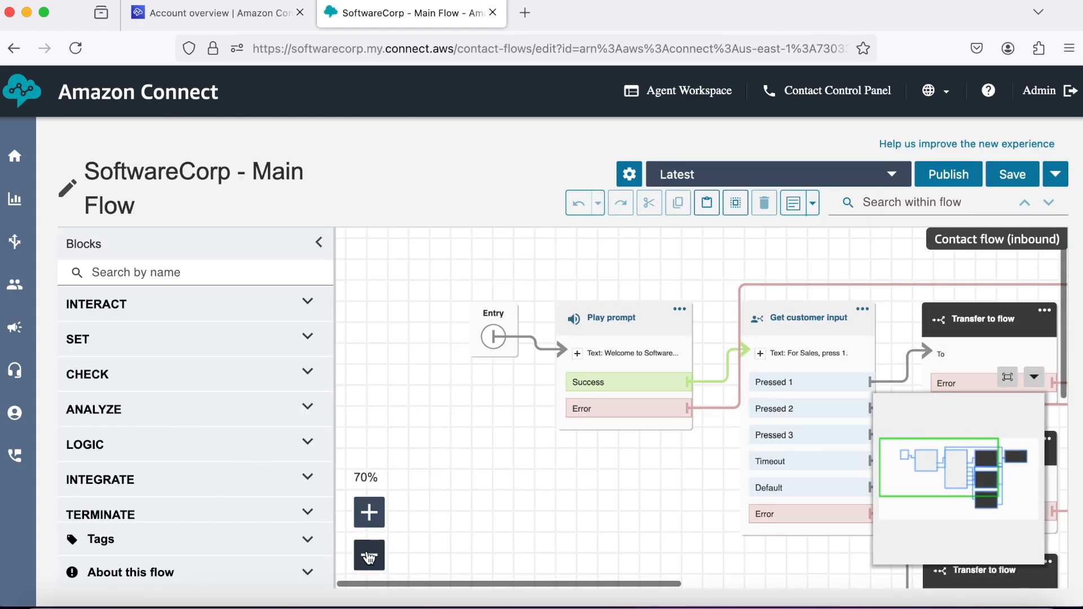
drag(619, 495, 555, 495)
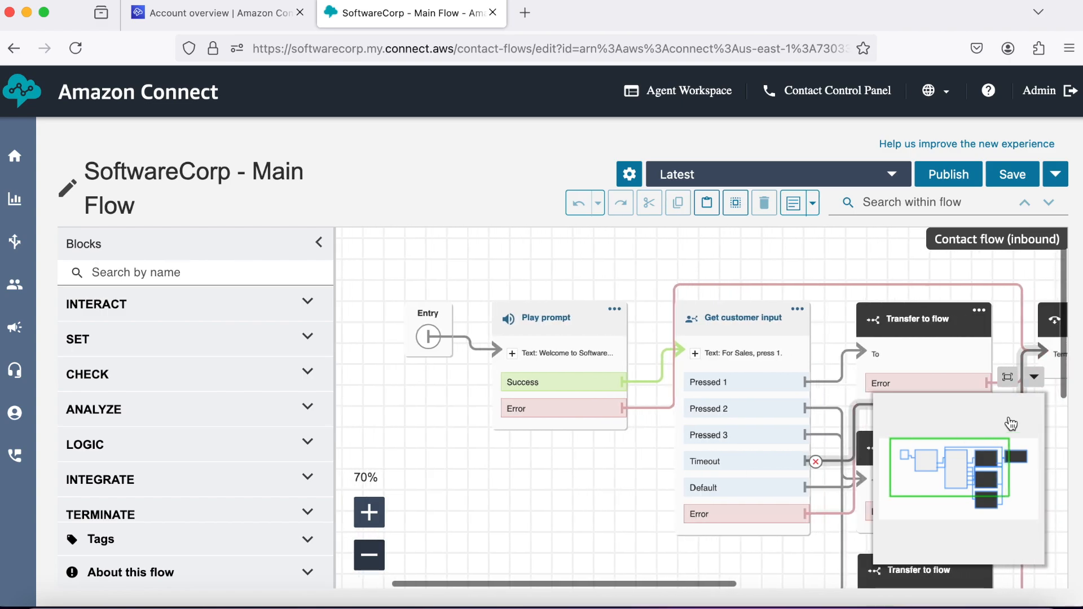
click(1034, 377)
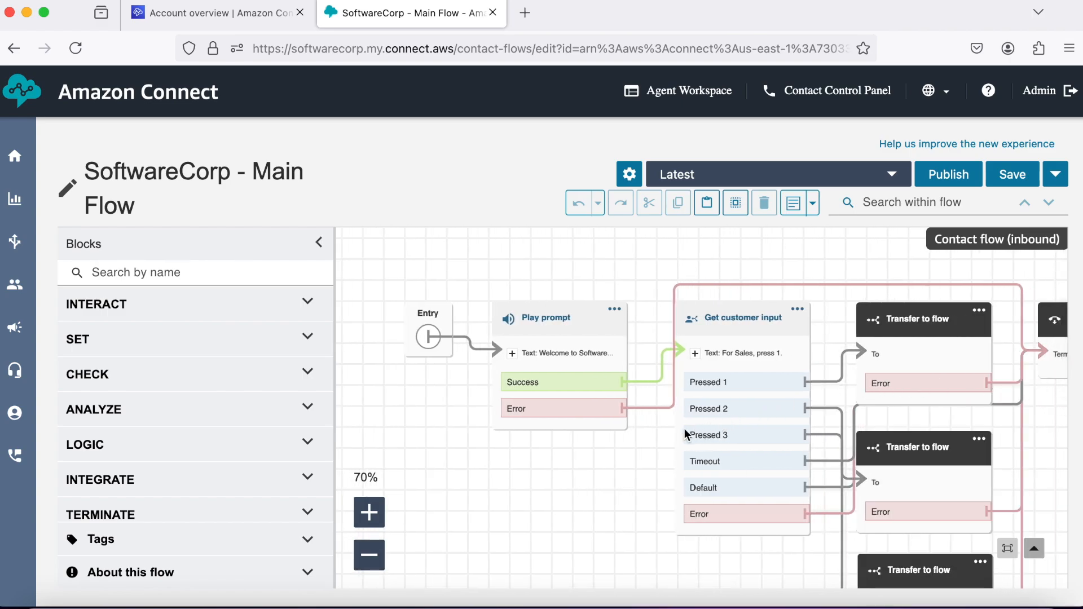
drag(643, 440, 621, 441)
scroll(620, 440, right, 5)
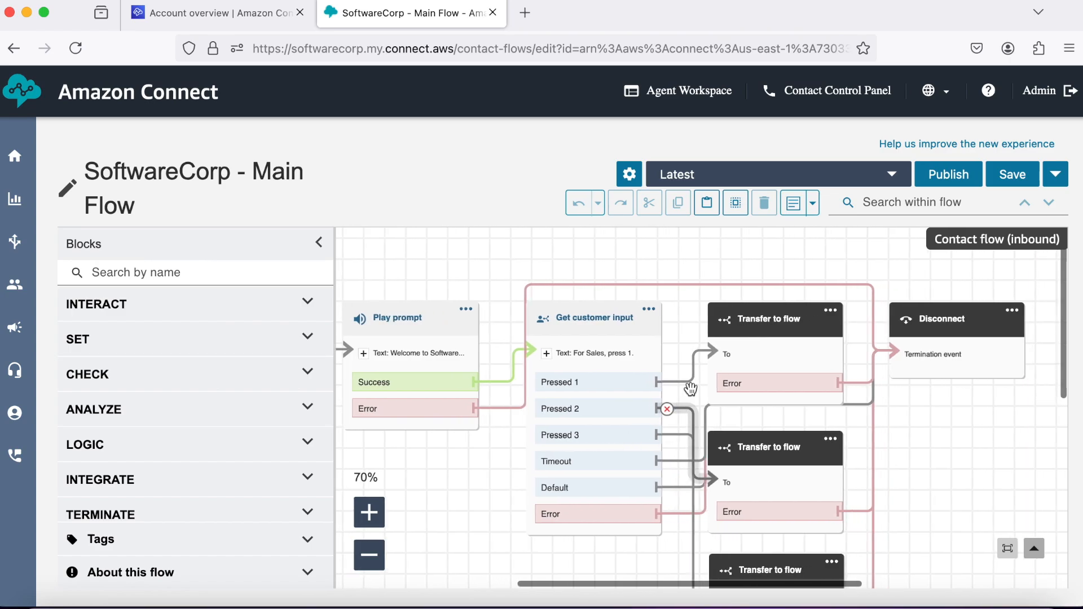
click(780, 320)
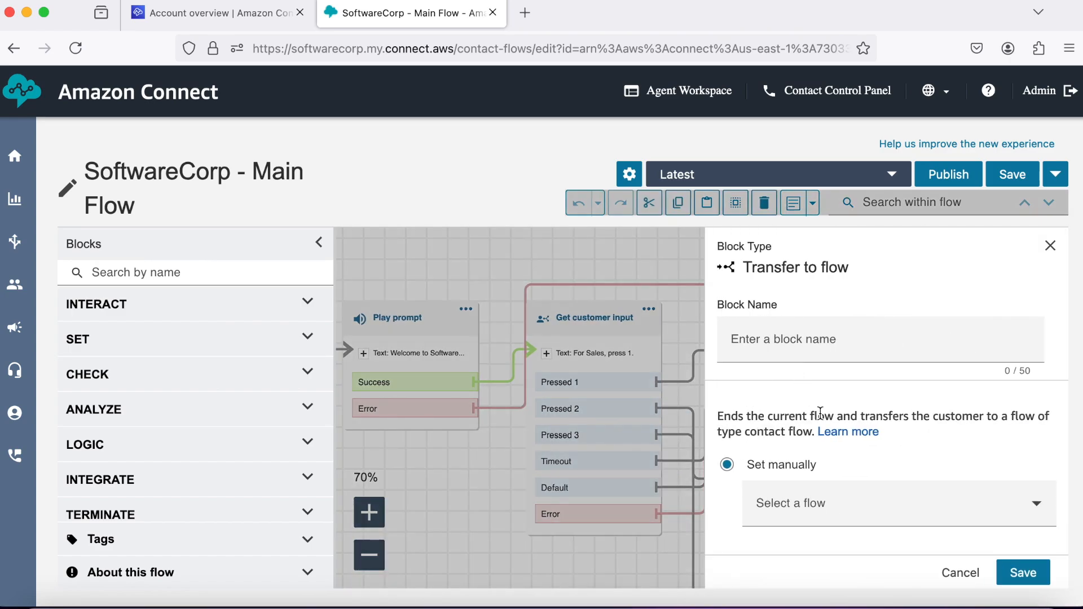
Point the first Transfer to flow block at SoftwareCorp - Sales Flow.
click(881, 496)
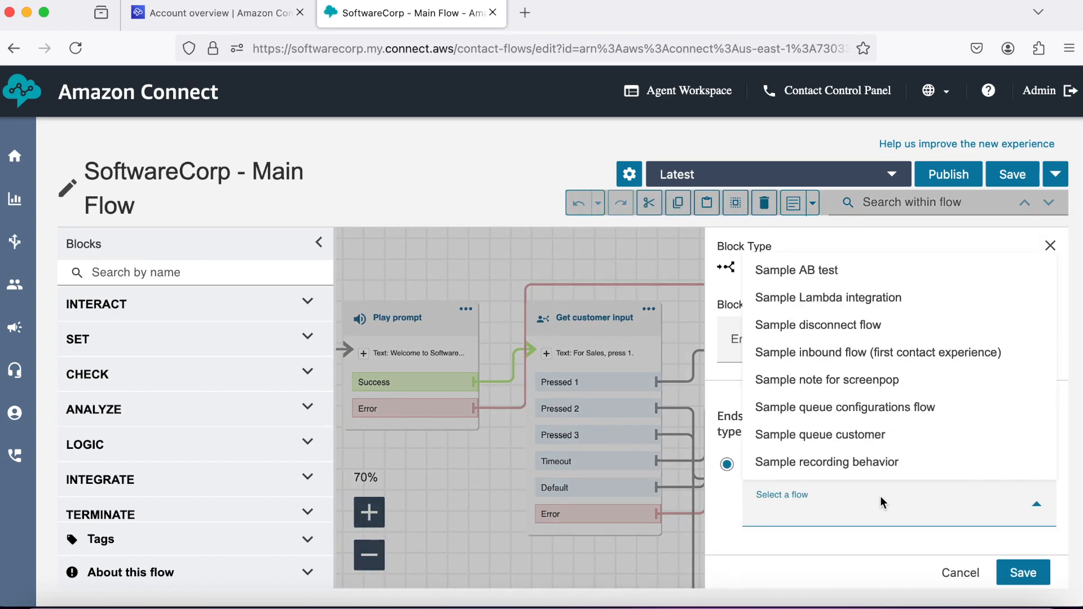
scroll(822, 392, down, 3)
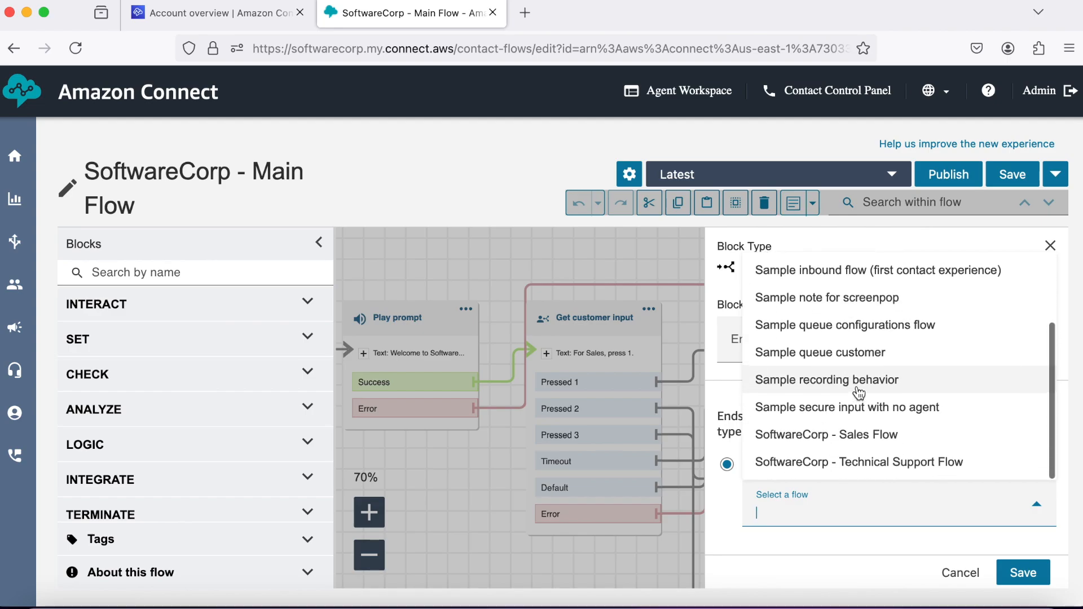
click(855, 434)
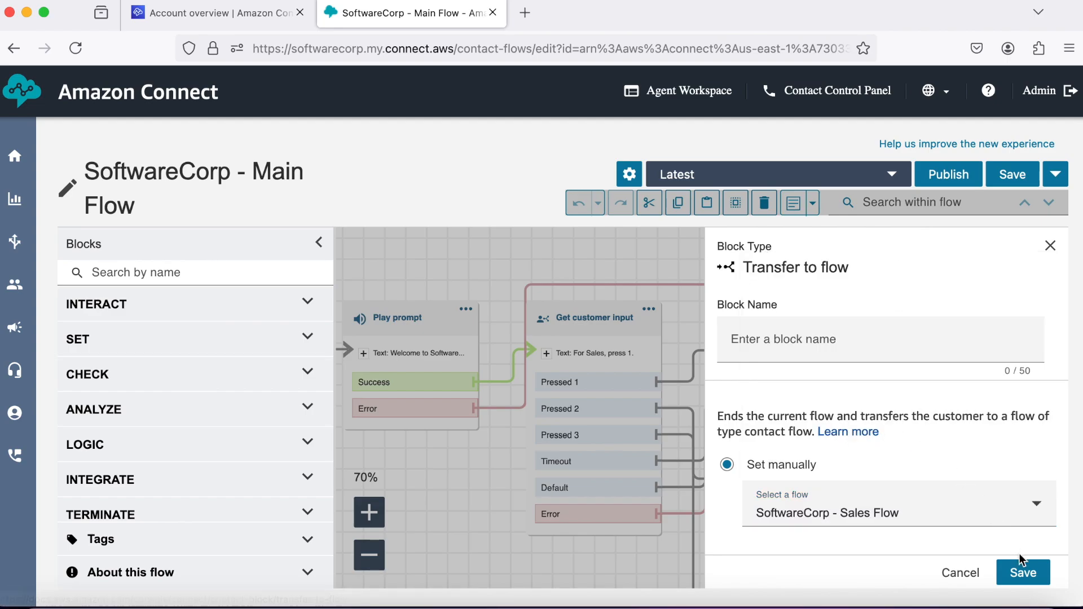
click(1023, 573)
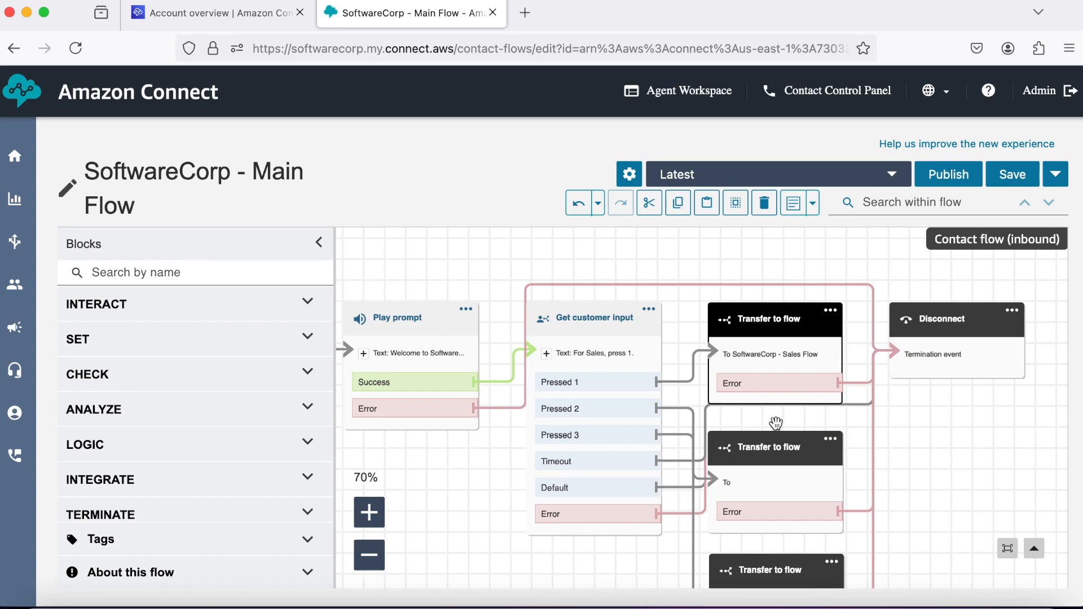
Point the second Transfer to flow block at SoftwareCorp - Technical Support Flow and save.
click(774, 442)
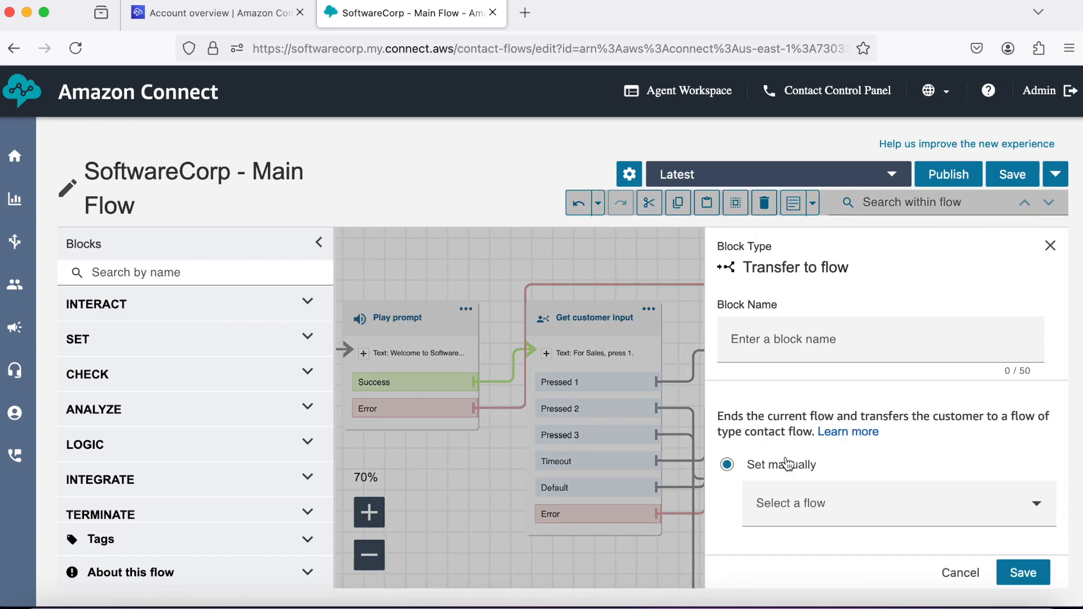
click(828, 503)
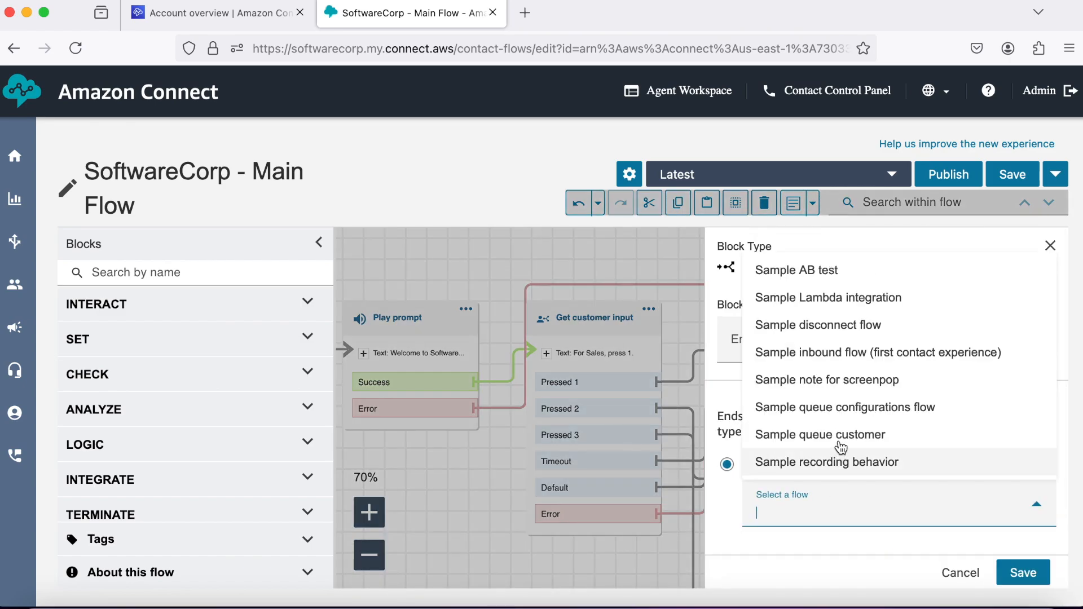
scroll(843, 451, down, 3)
click(840, 463)
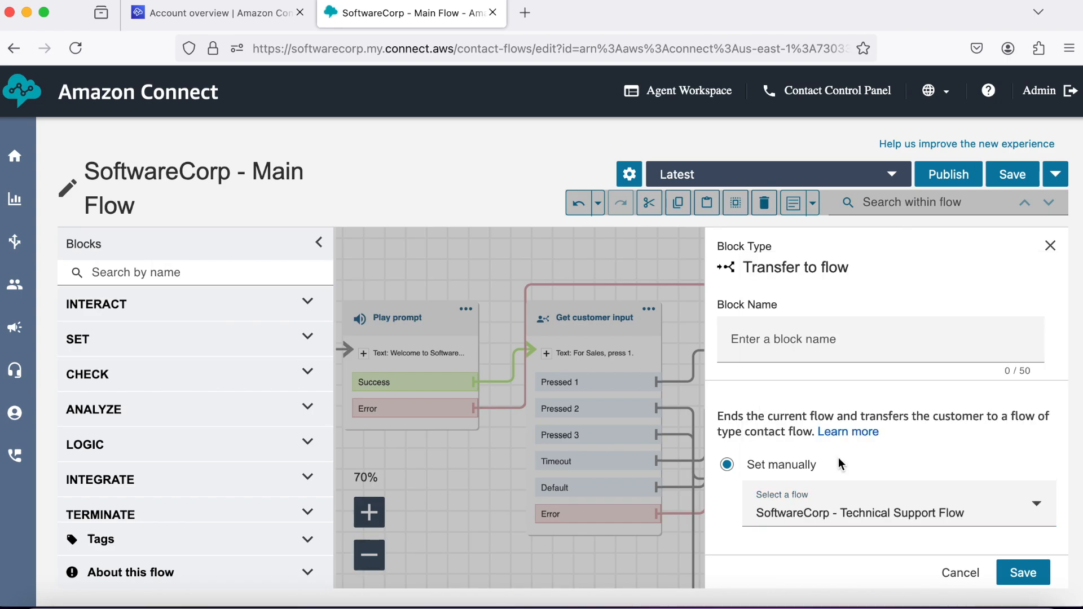
click(1023, 571)
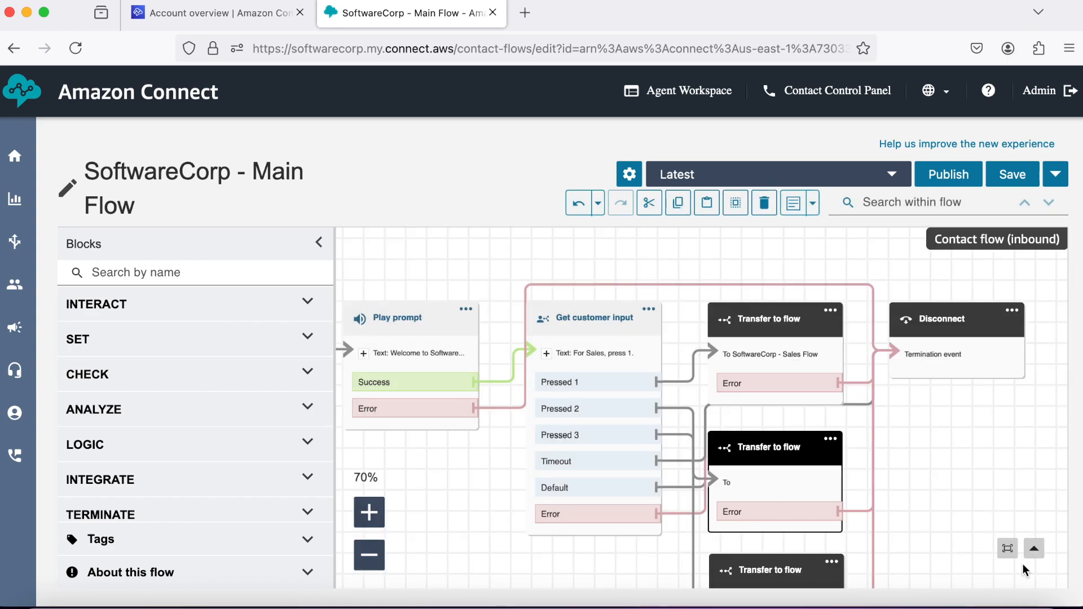
scroll(935, 449, down, 2)
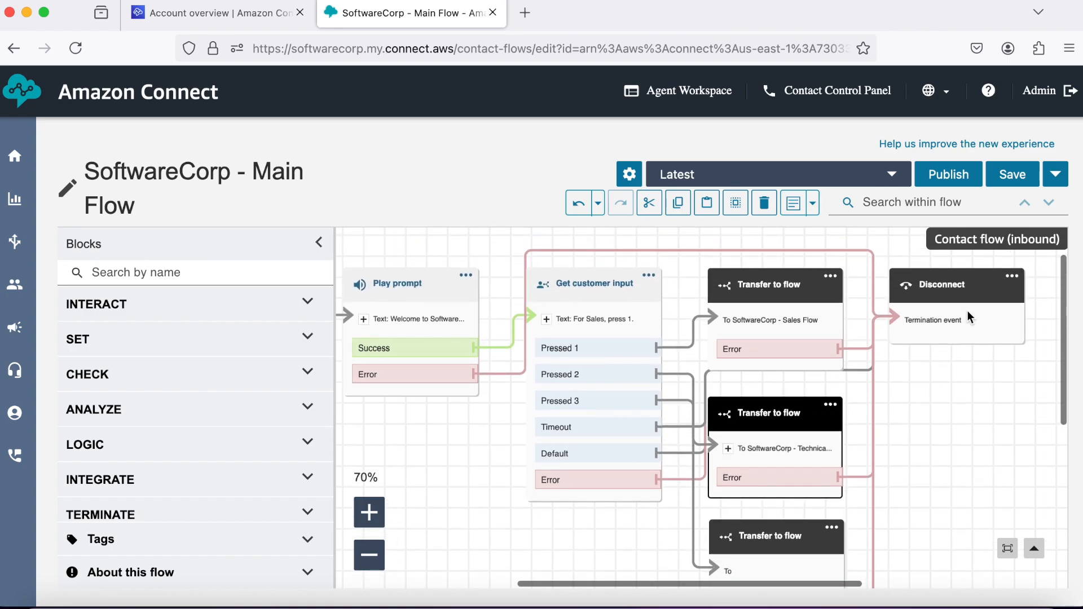
click(1016, 178)
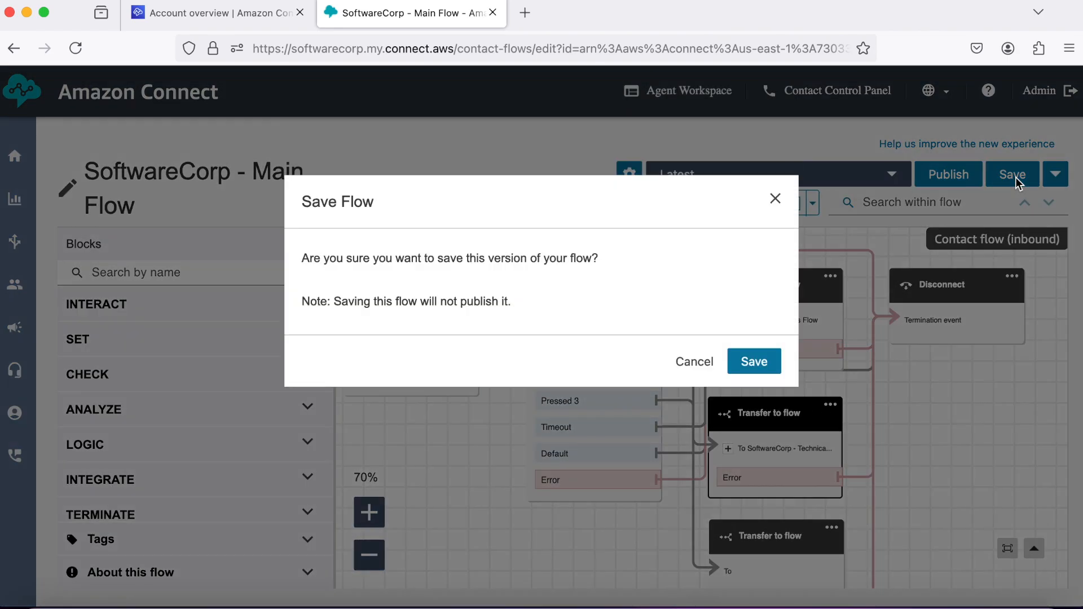
Confirm saving the Main Flow and go back to Routing > Flows.
click(754, 363)
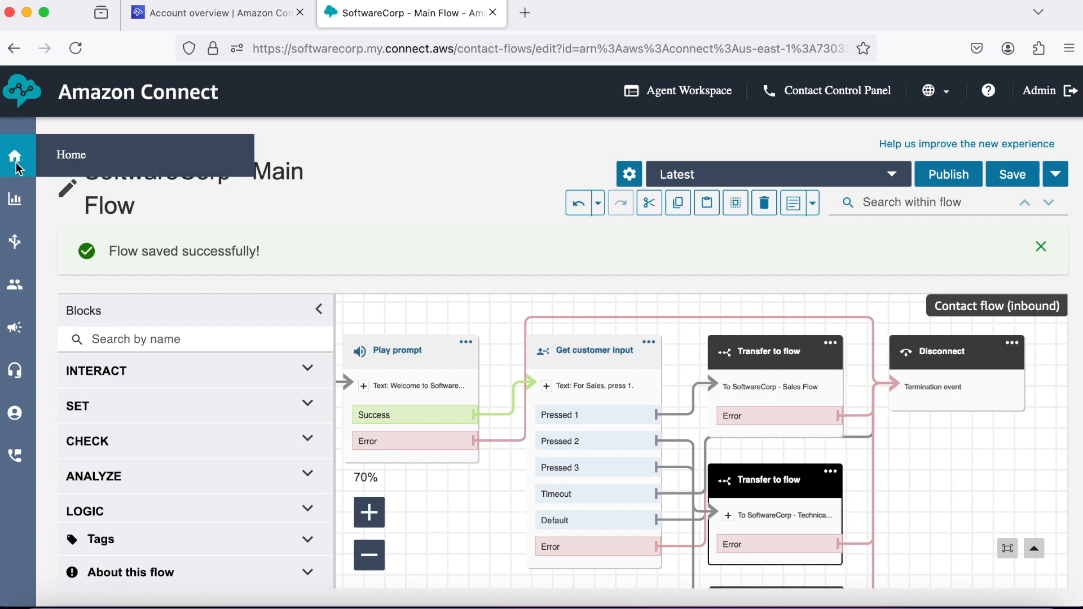
mouse_move(17, 237)
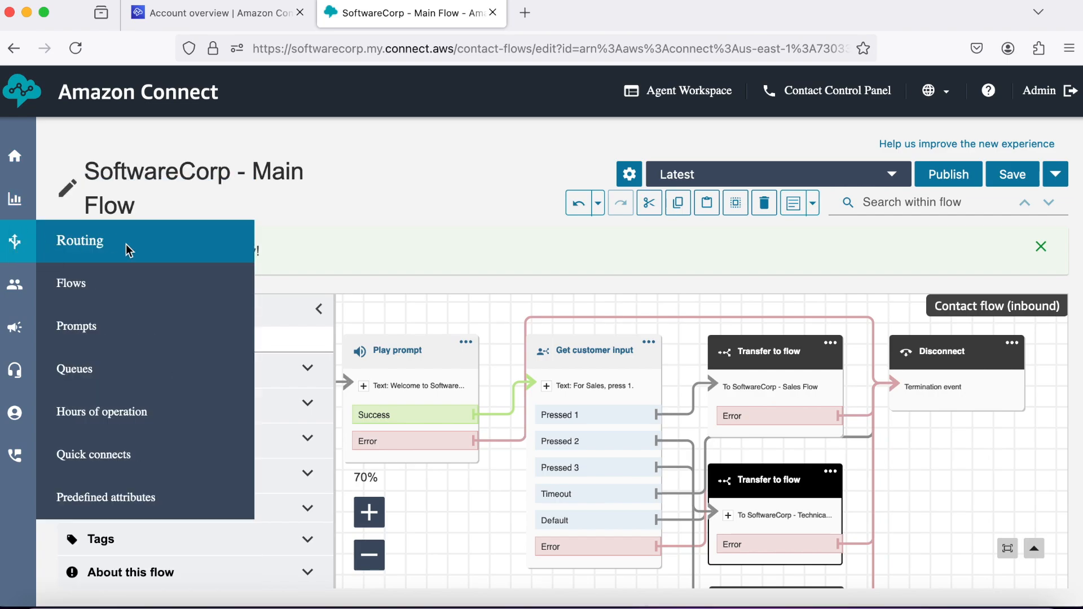
click(125, 283)
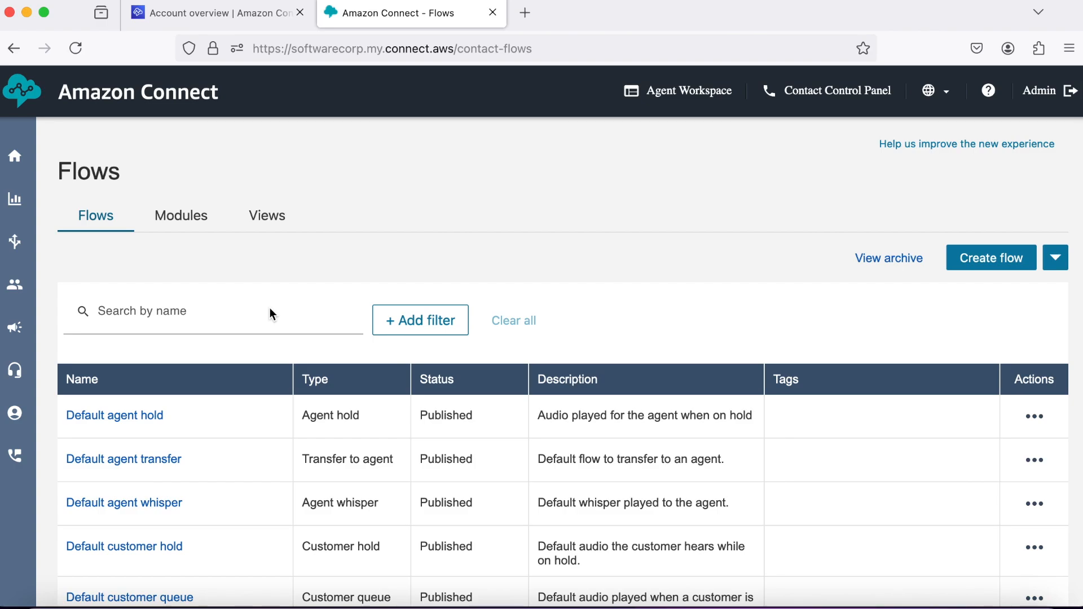
Create a new flow named 'SoftwareCorp - Order Status Flow'.
click(967, 260)
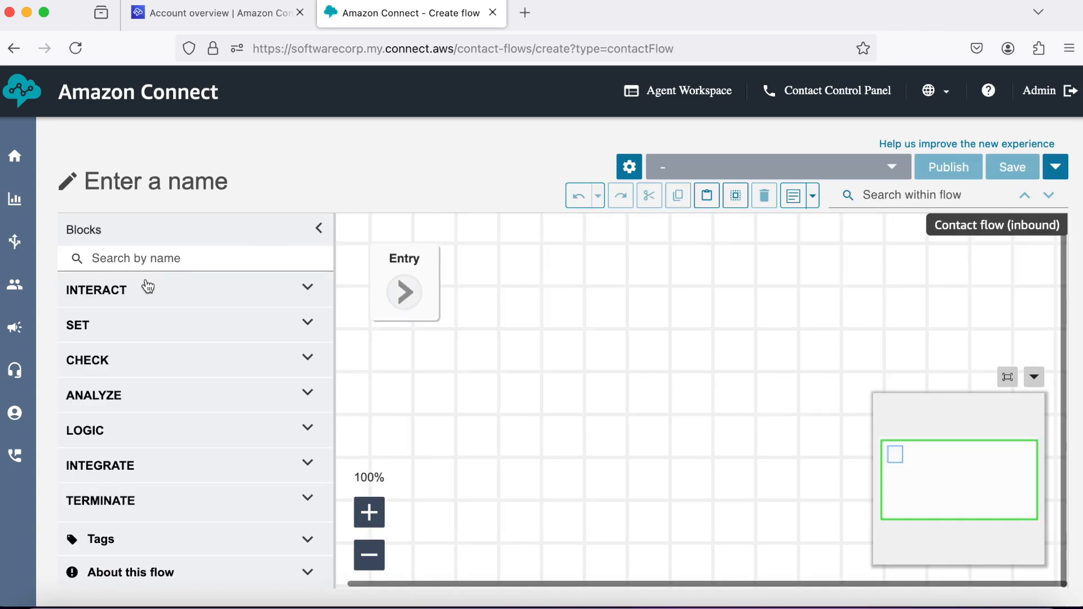
click(145, 190)
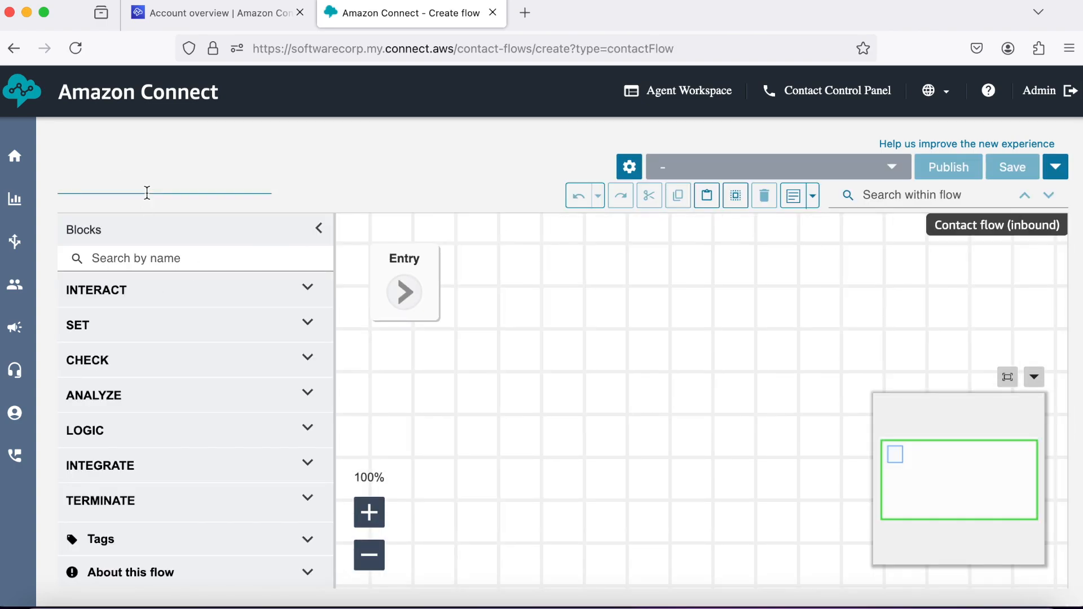
text(SoftwareCorp - Order)
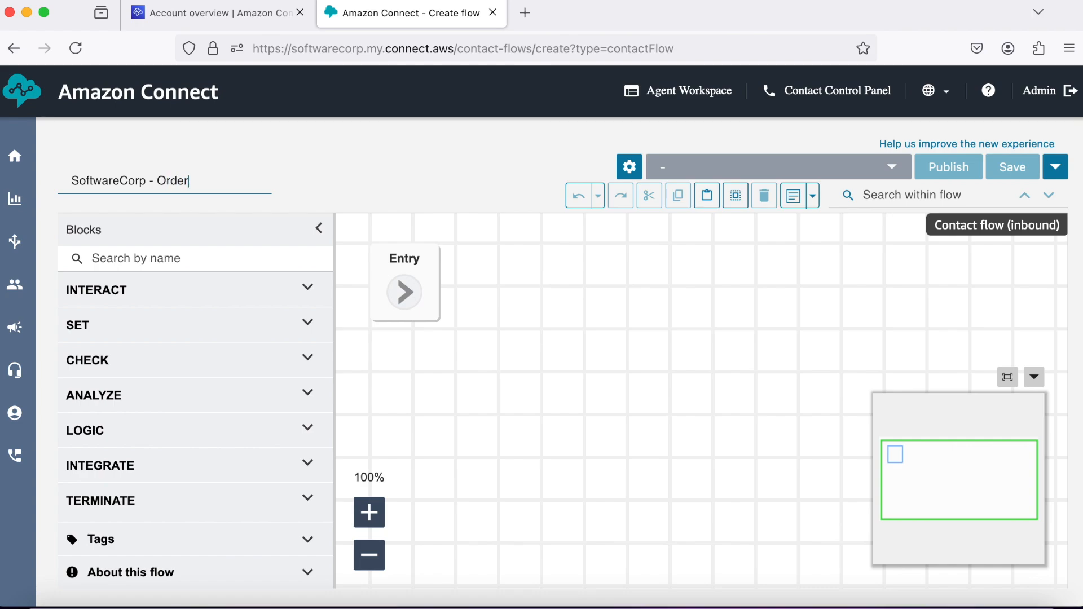
text( Status Flow)
click(309, 291)
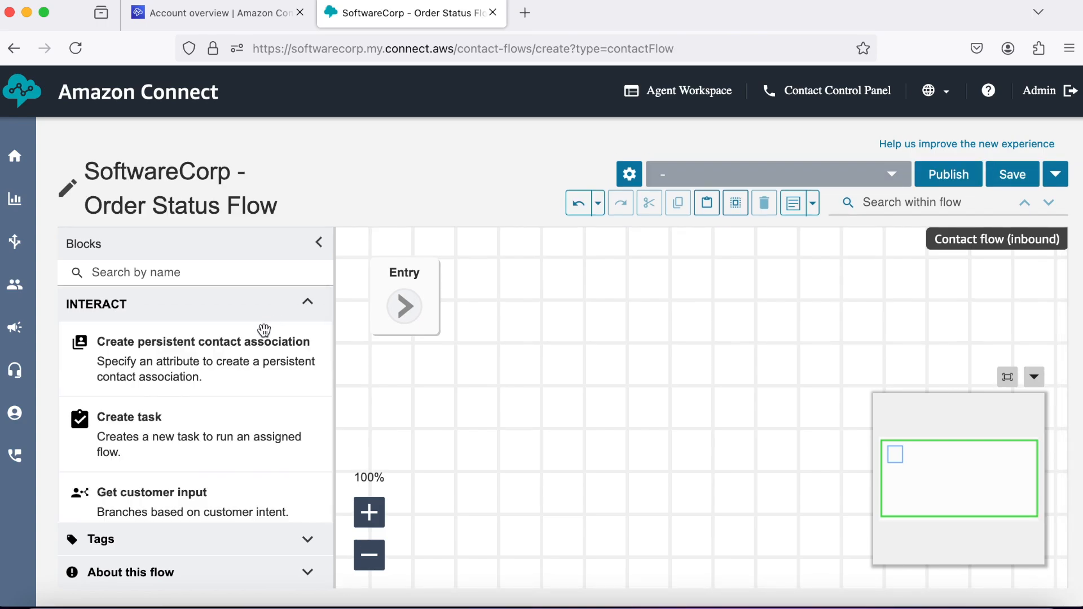
Add Store customer input and Invoke AWS Lambda function blocks in a row beside Entry.
scroll(257, 351, down, 1)
scroll(257, 351, down, 5)
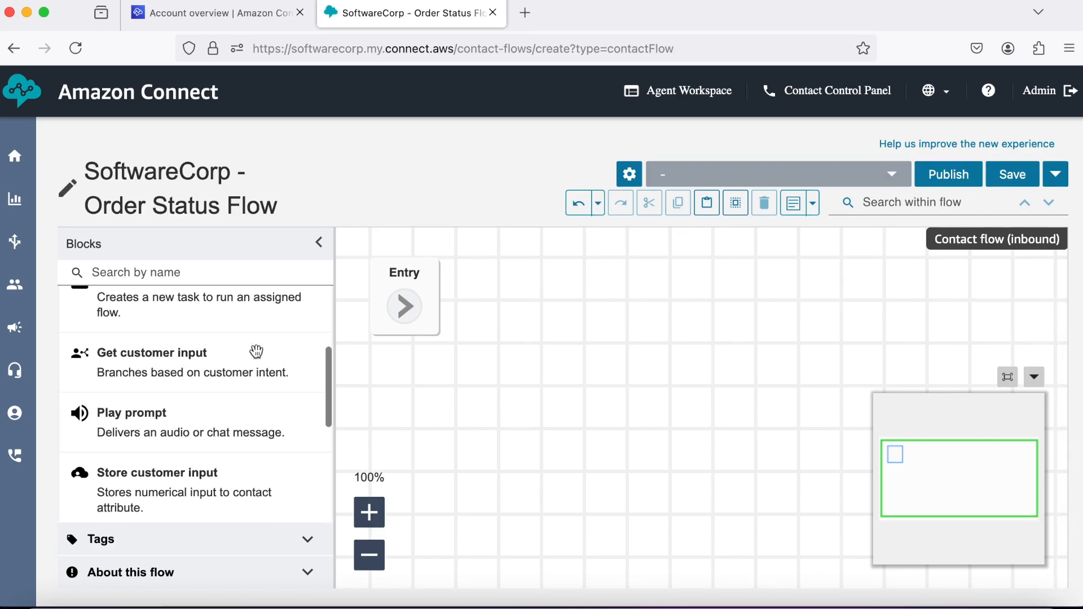
drag(230, 459, 595, 263)
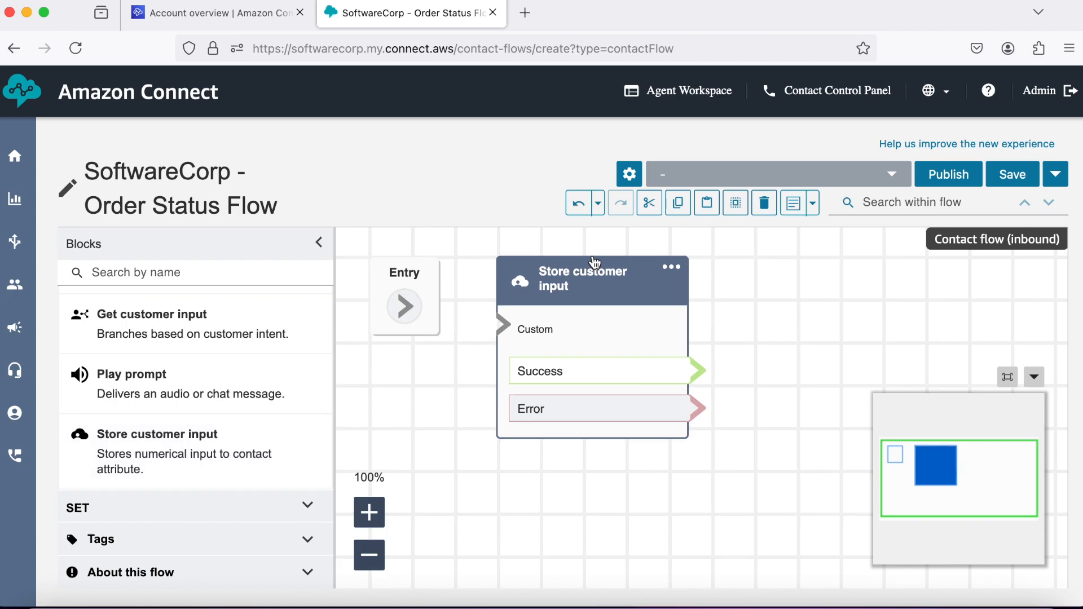
scroll(290, 319, up, 5)
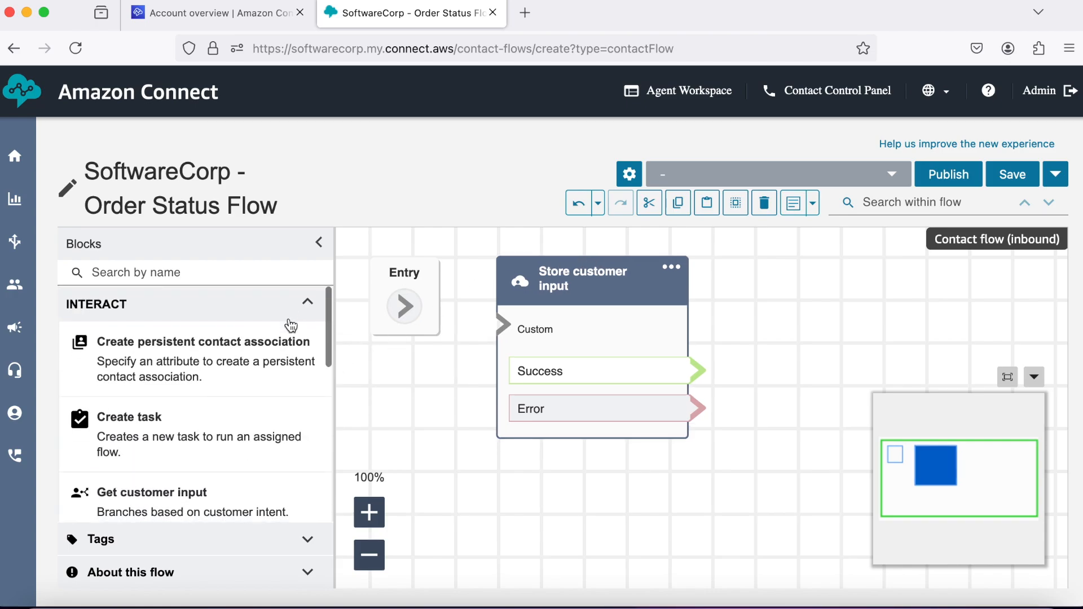
click(301, 304)
scroll(271, 351, down, 1)
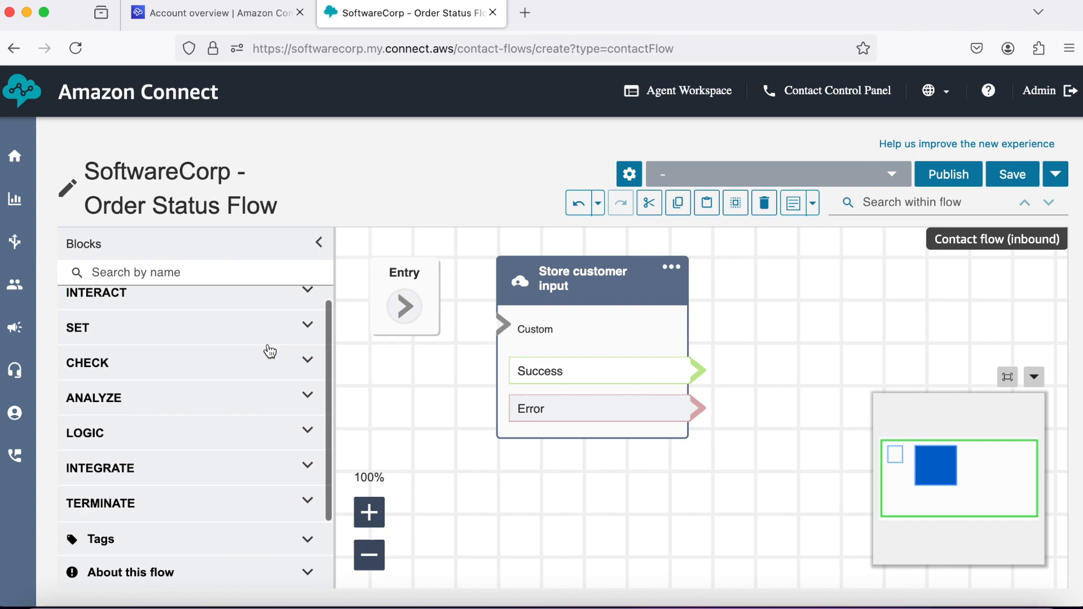
click(303, 469)
scroll(227, 458, down, 3)
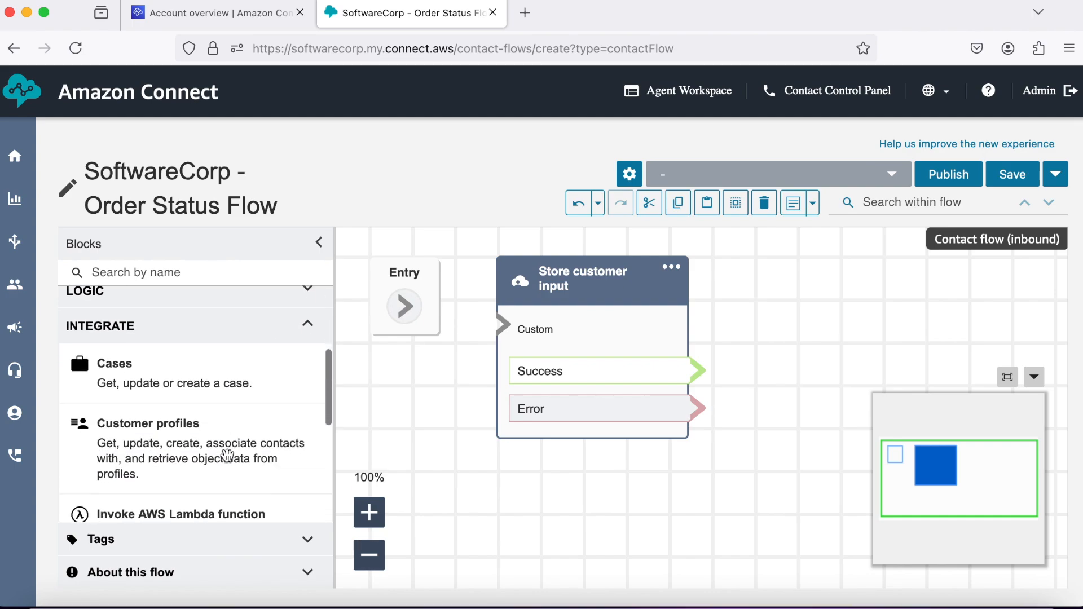
scroll(227, 456, down, 3)
drag(228, 389, 846, 267)
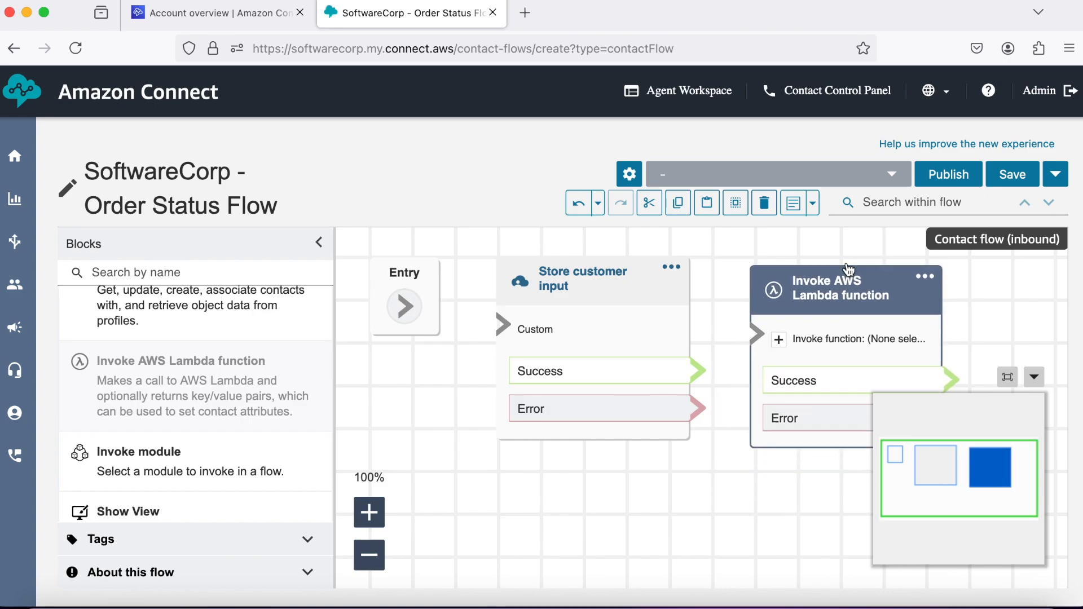
click(1034, 378)
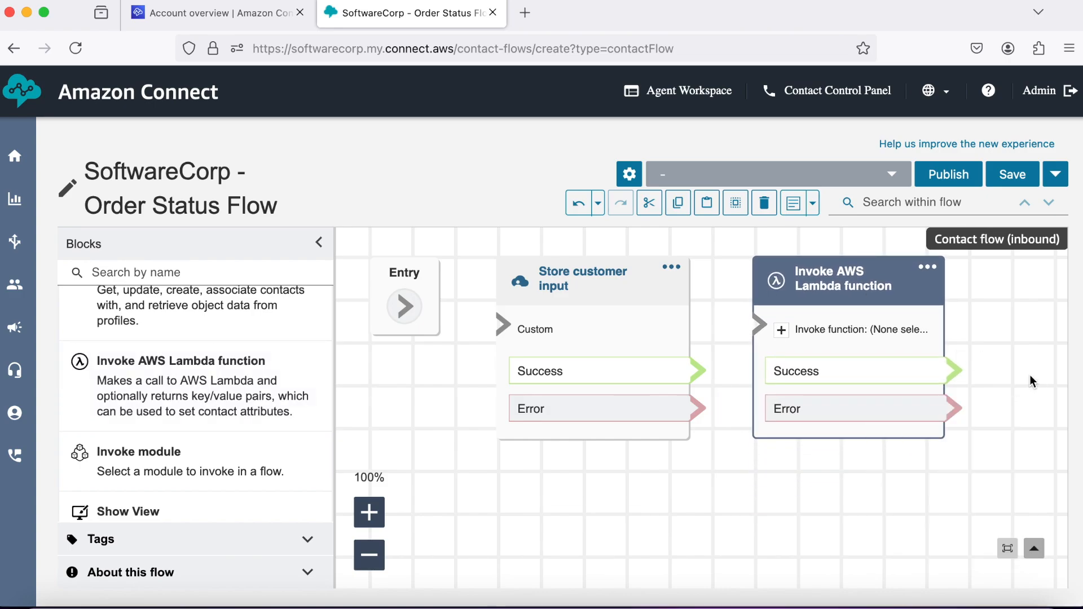
Add a Play prompt block and position it right of the Lambda block.
scroll(220, 389, up, 5)
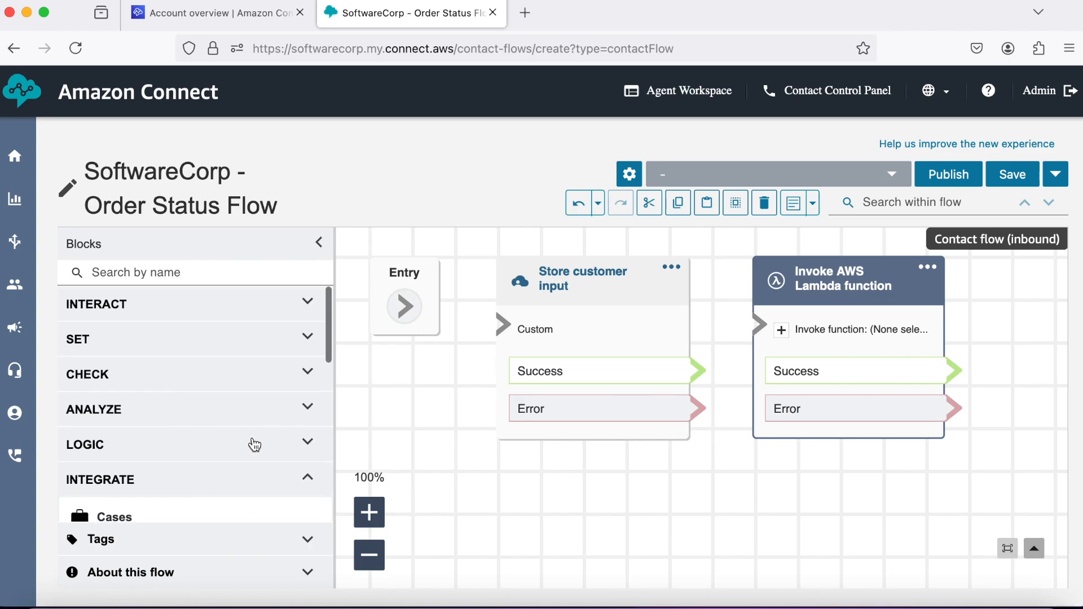
scroll(255, 445, down, 1)
click(305, 438)
scroll(279, 409, up, 1)
click(310, 305)
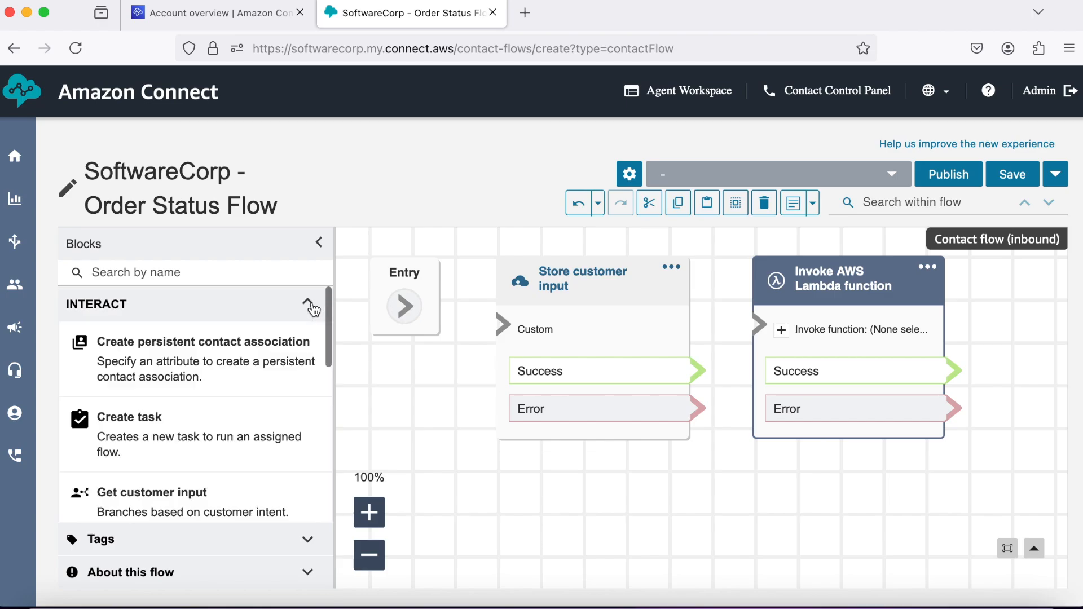
scroll(223, 379, down, 3)
drag(213, 436, 863, 446)
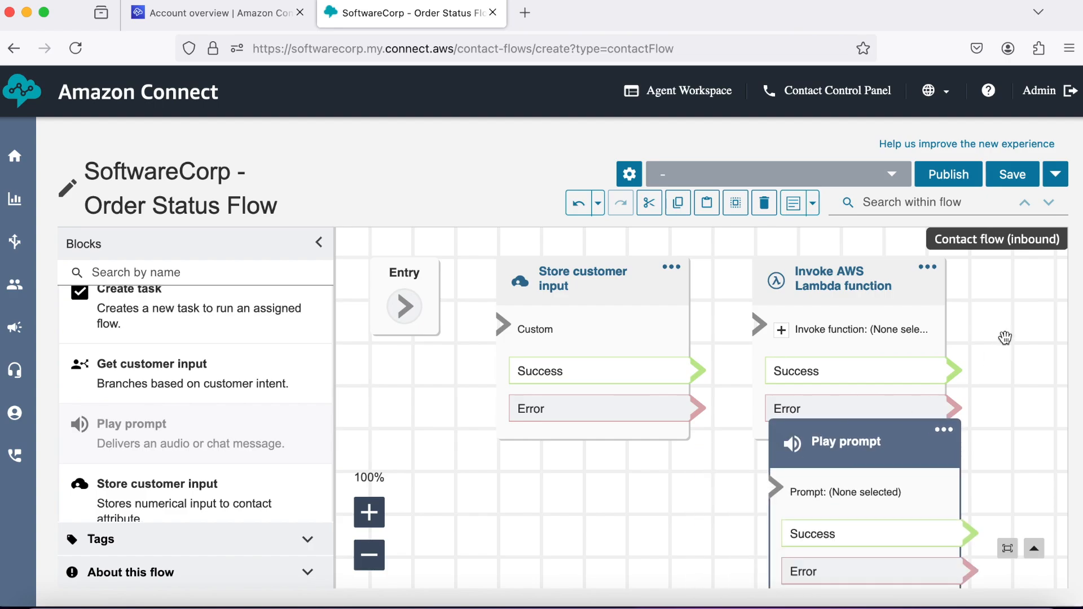
drag(1006, 338, 1040, 313)
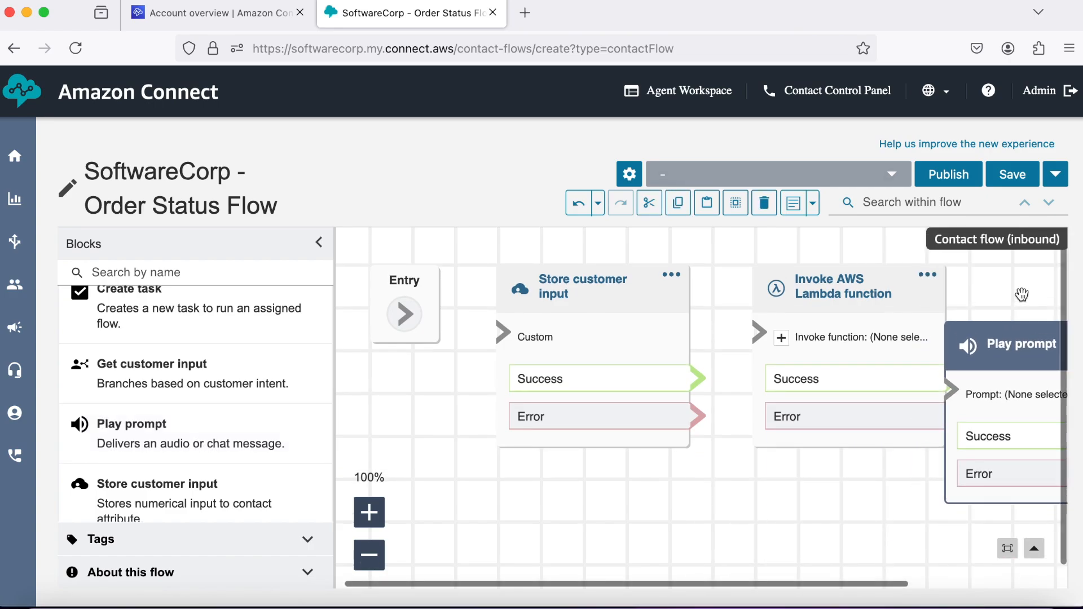
click(370, 556)
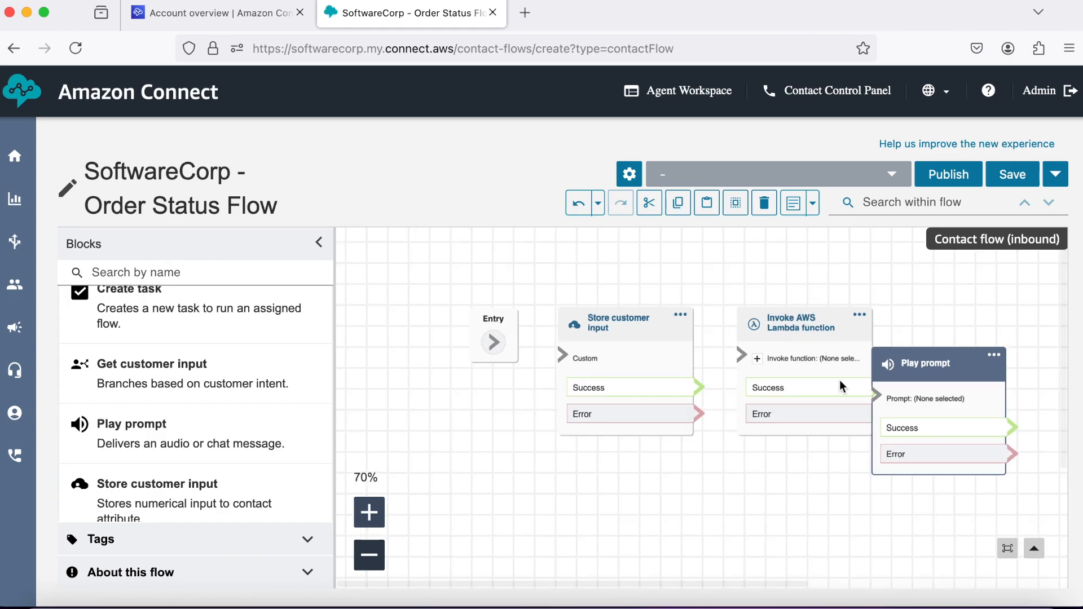
drag(939, 368, 994, 329)
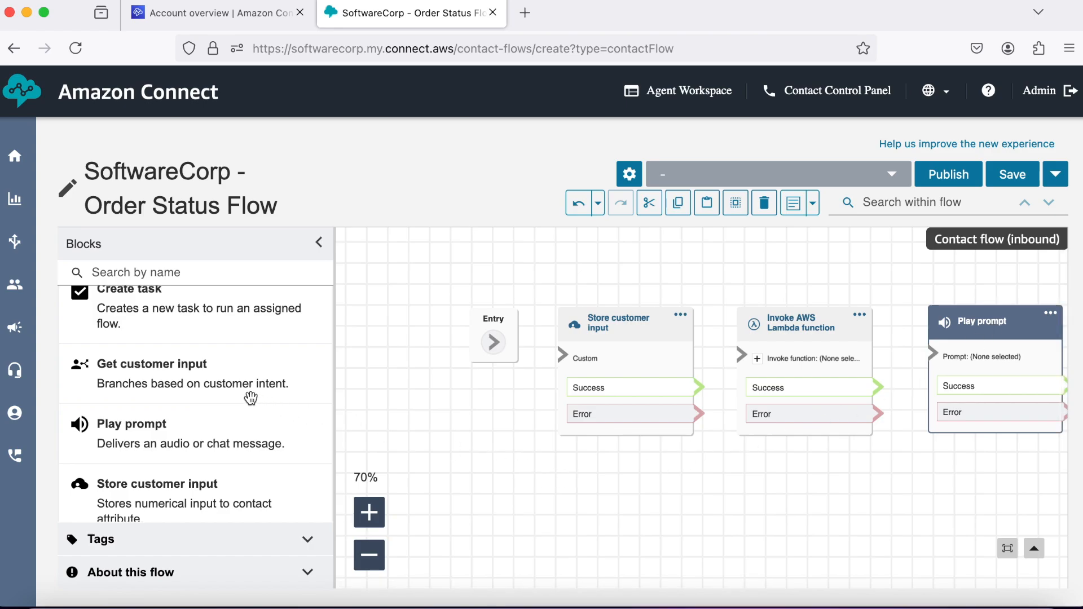
scroll(251, 399, down, 1)
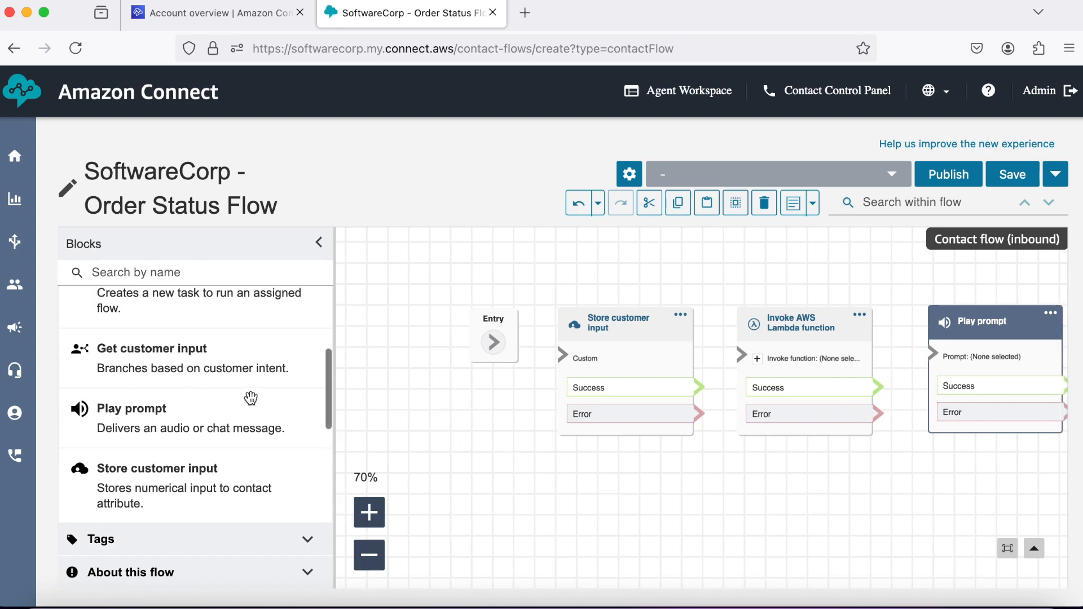
scroll(251, 398, up, 5)
Add a Disconnect block and place it beside Play prompt.
click(310, 314)
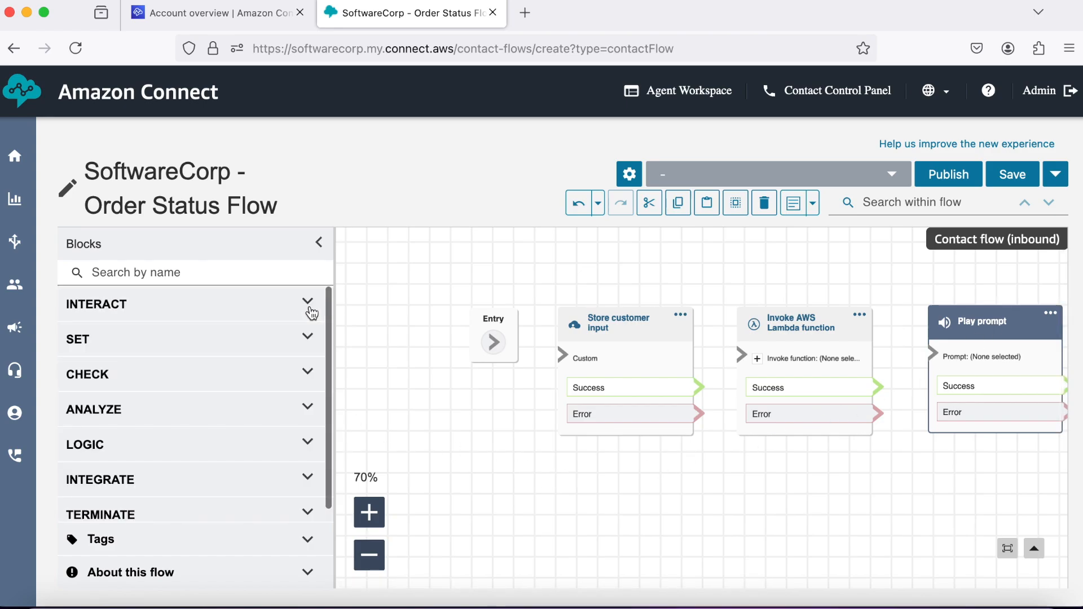
scroll(252, 384, down, 1)
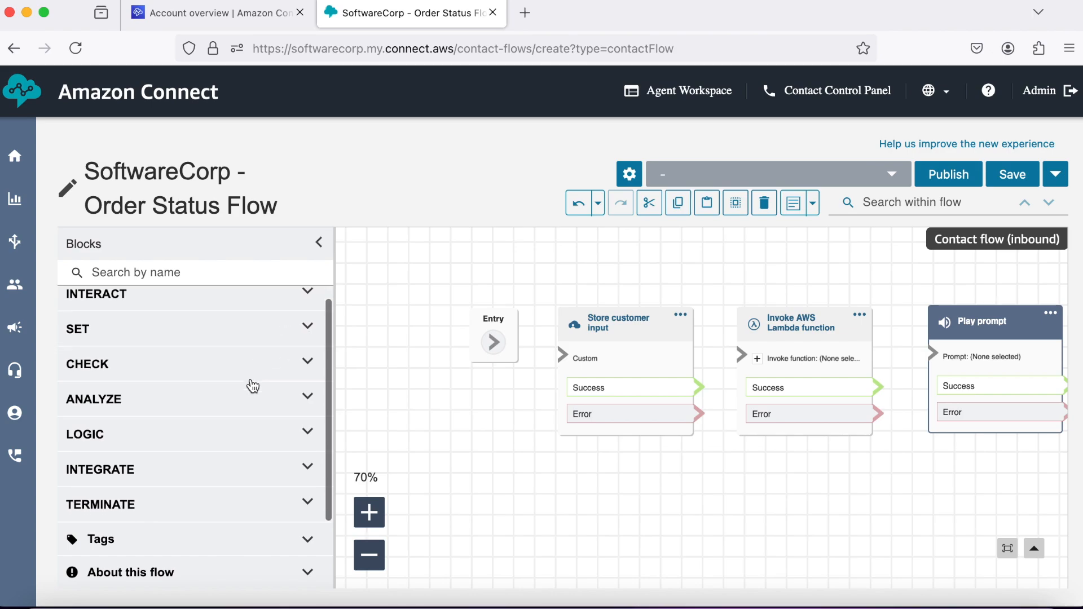
click(308, 507)
scroll(235, 450, down, 3)
drag(208, 399, 1046, 443)
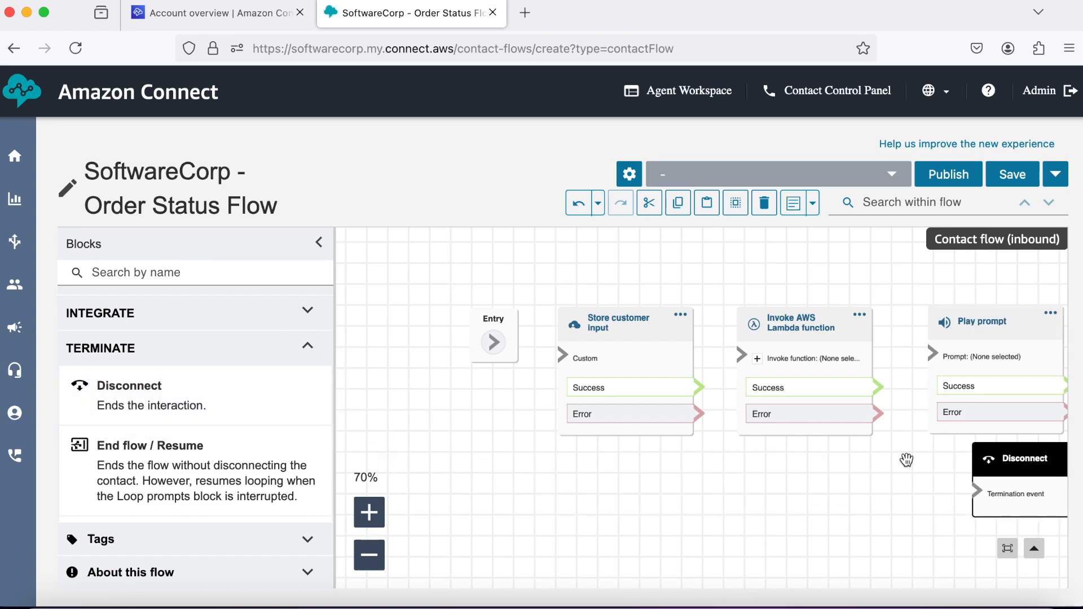
scroll(906, 460, right, 7)
drag(672, 472, 813, 335)
Connect Entry to the Store customer input block.
scroll(561, 476, left, 3)
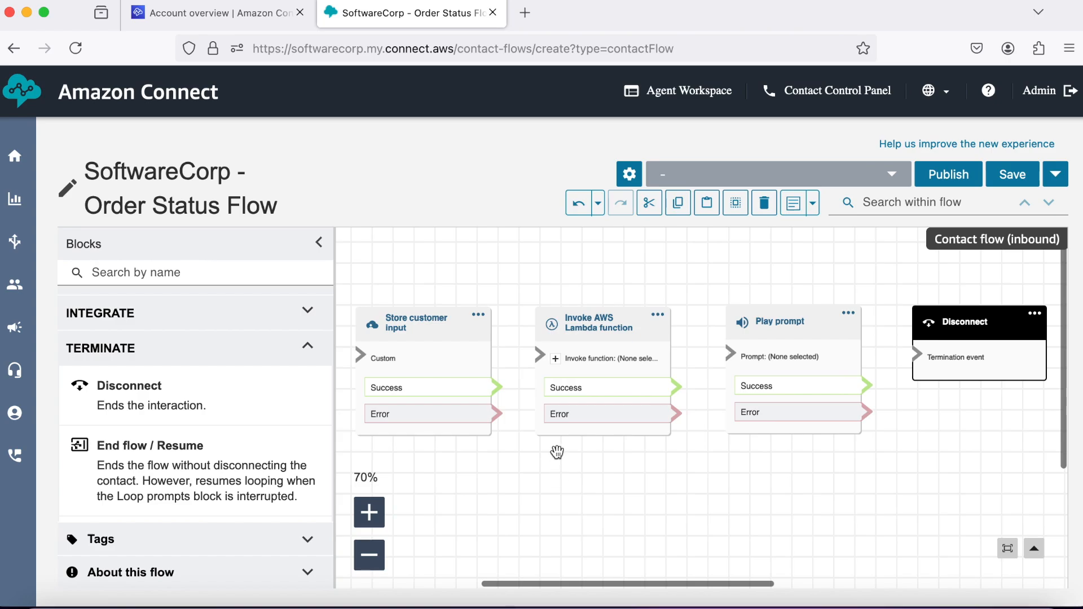
scroll(479, 371, left, 2)
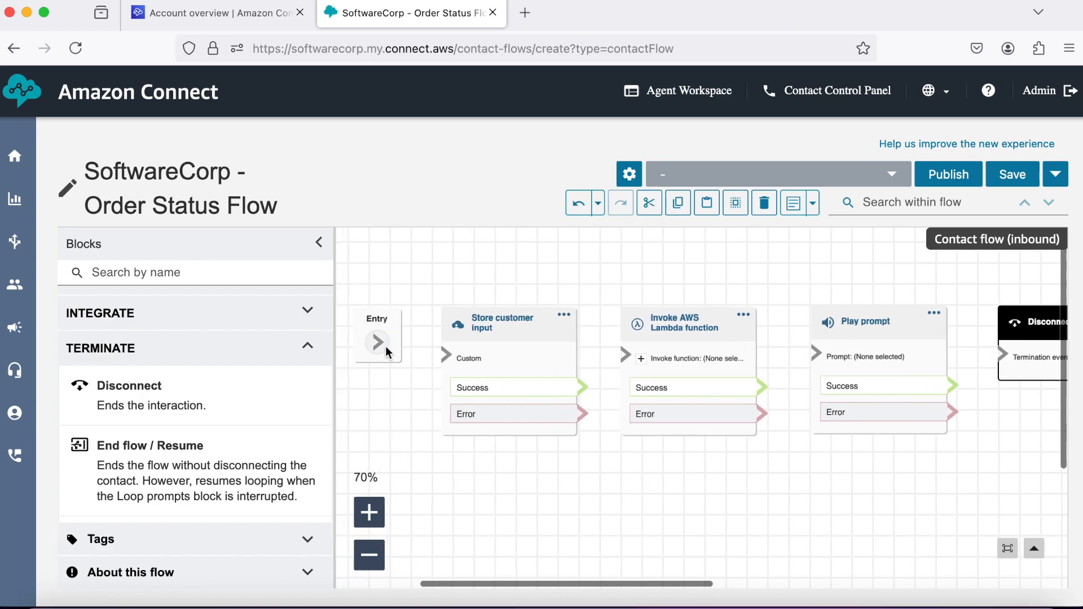
drag(384, 342, 445, 353)
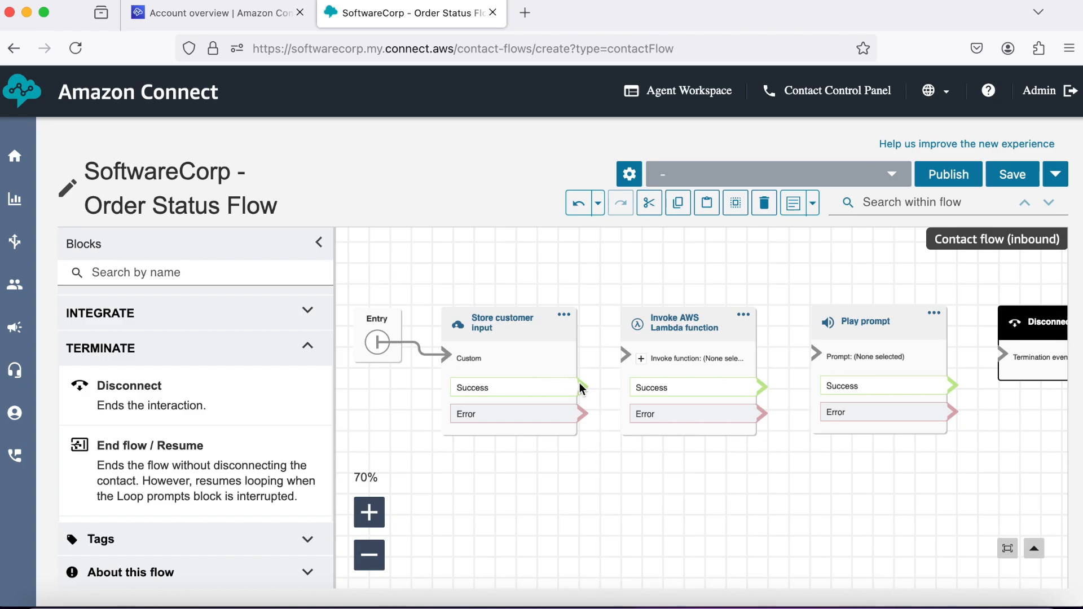
Chain the Success outputs of Store customer input, Lambda and Play prompt on to Disconnect.
drag(617, 354, 622, 351)
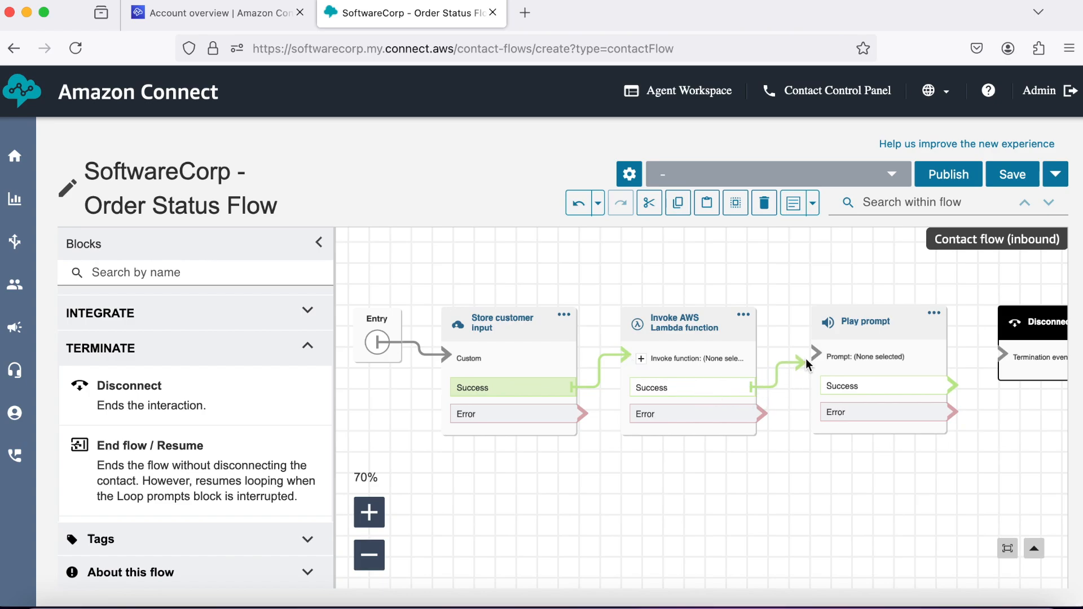
drag(806, 357, 813, 355)
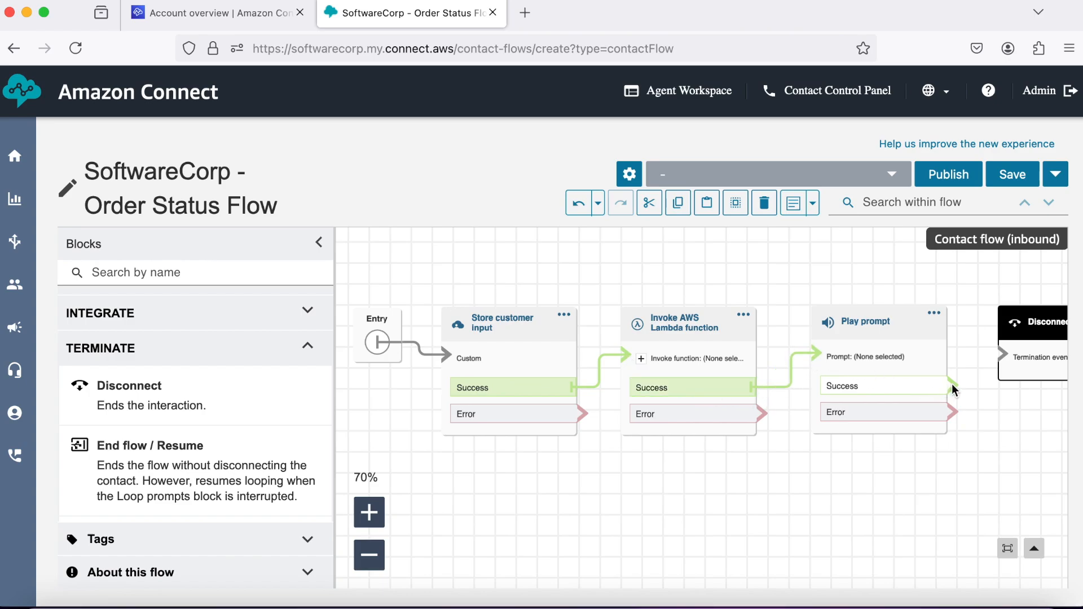
drag(952, 386, 997, 351)
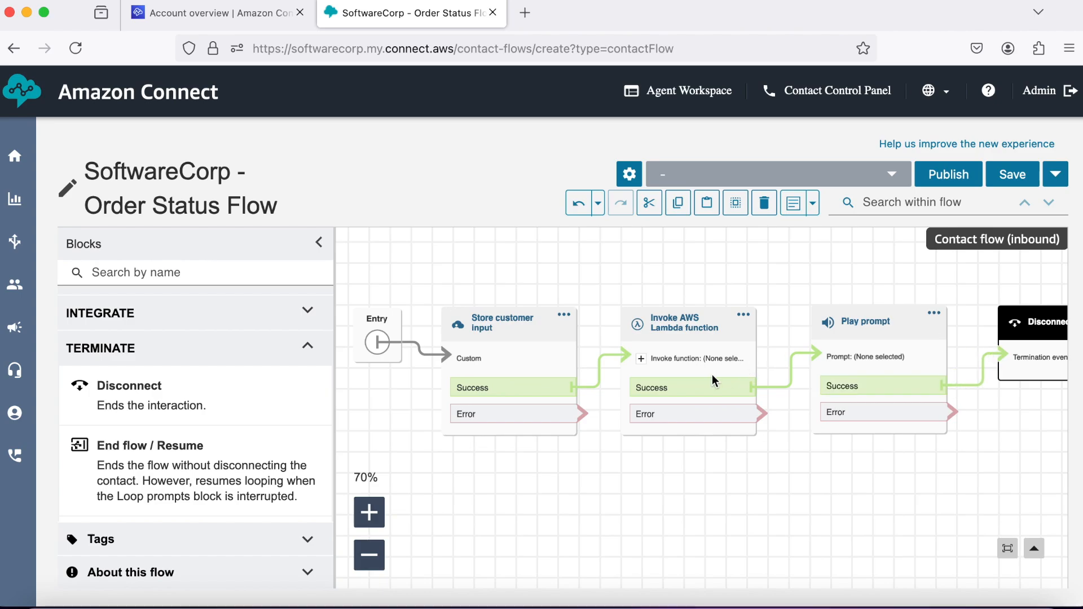
Route the Error outputs of Store customer input, Lambda and Play prompt to Disconnect.
drag(586, 416, 1001, 359)
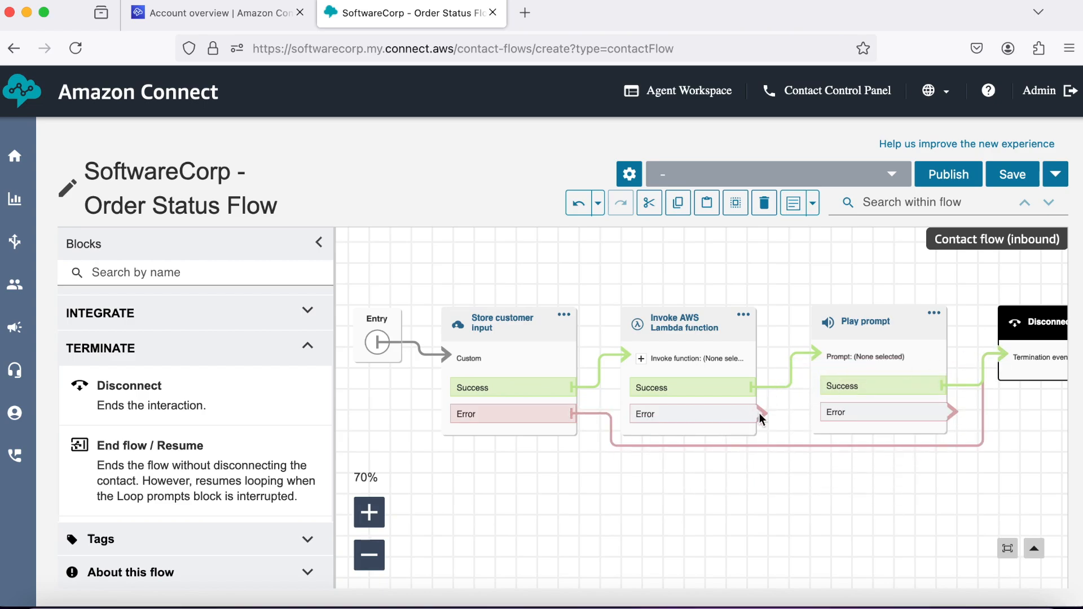
drag(762, 413, 994, 367)
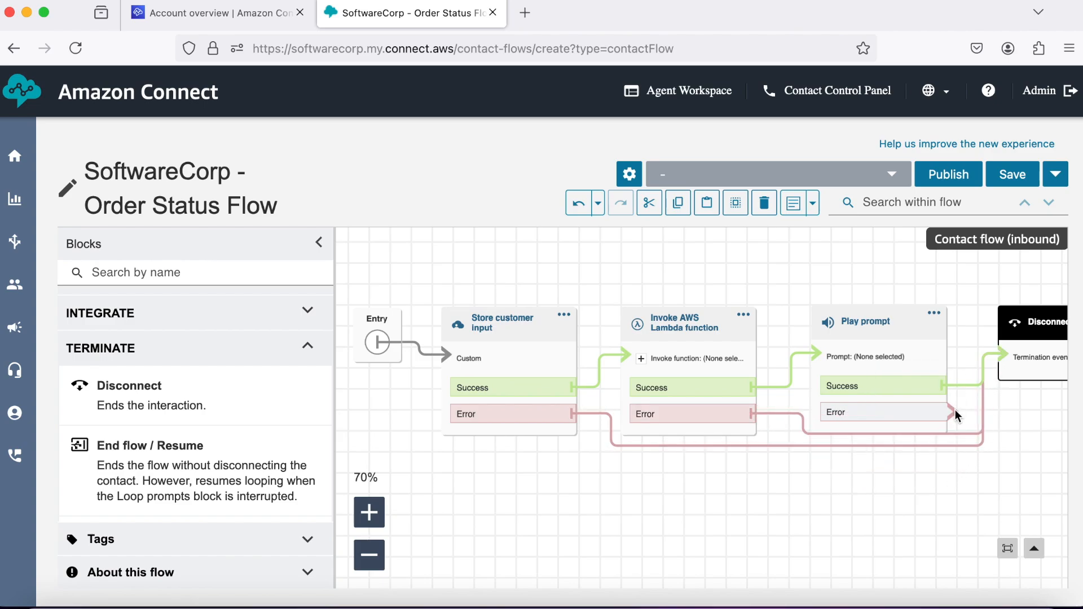
drag(955, 412, 1000, 357)
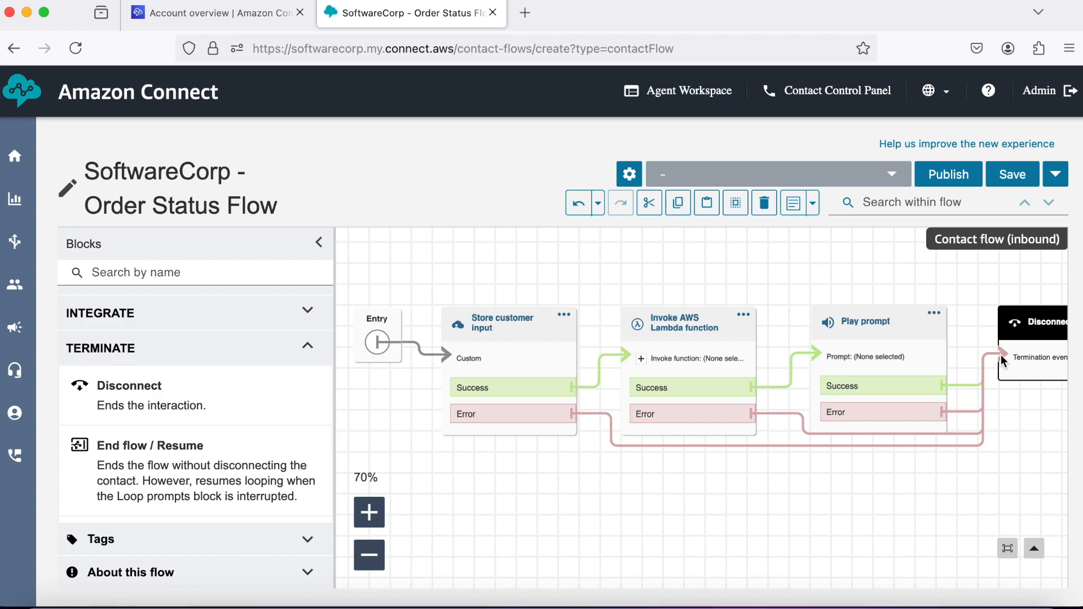
click(517, 332)
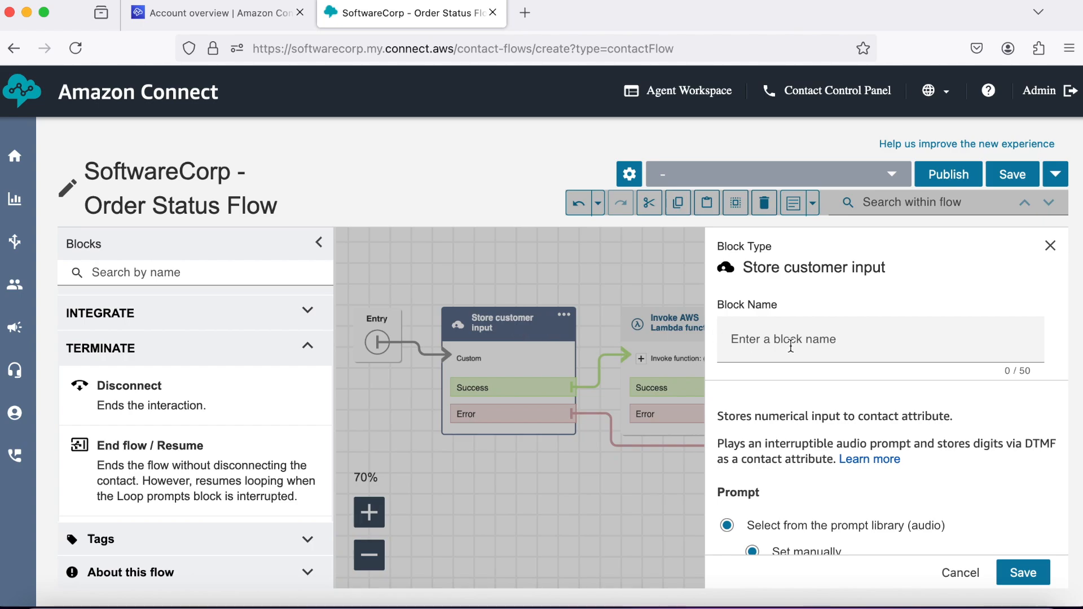
Set the prompt to text-to-speech: 'Please key Order Number followed by the pound key.' and save it.
scroll(838, 368, down, 4)
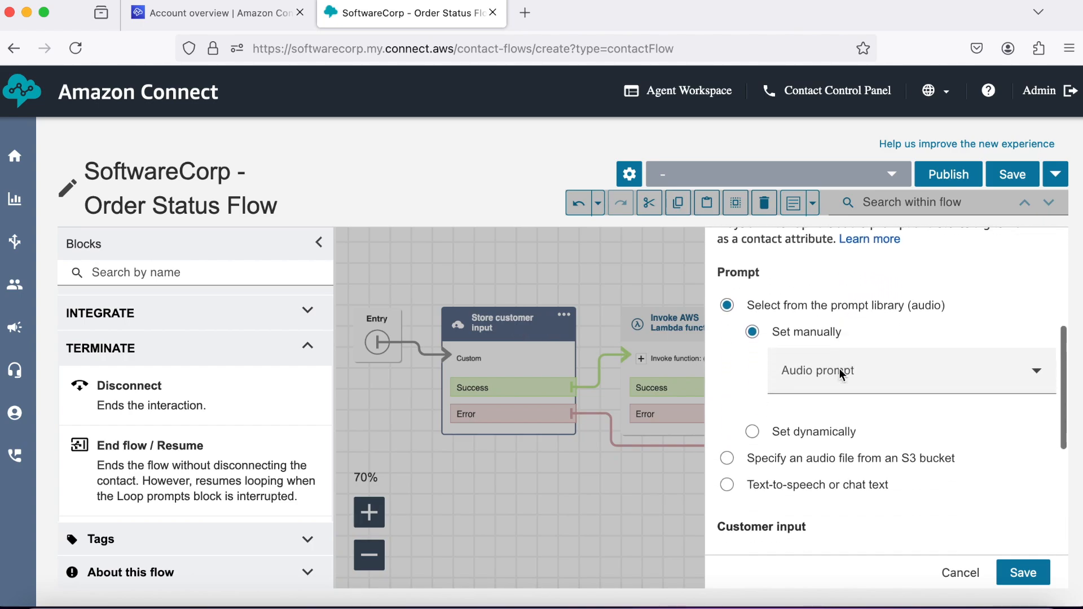
click(729, 443)
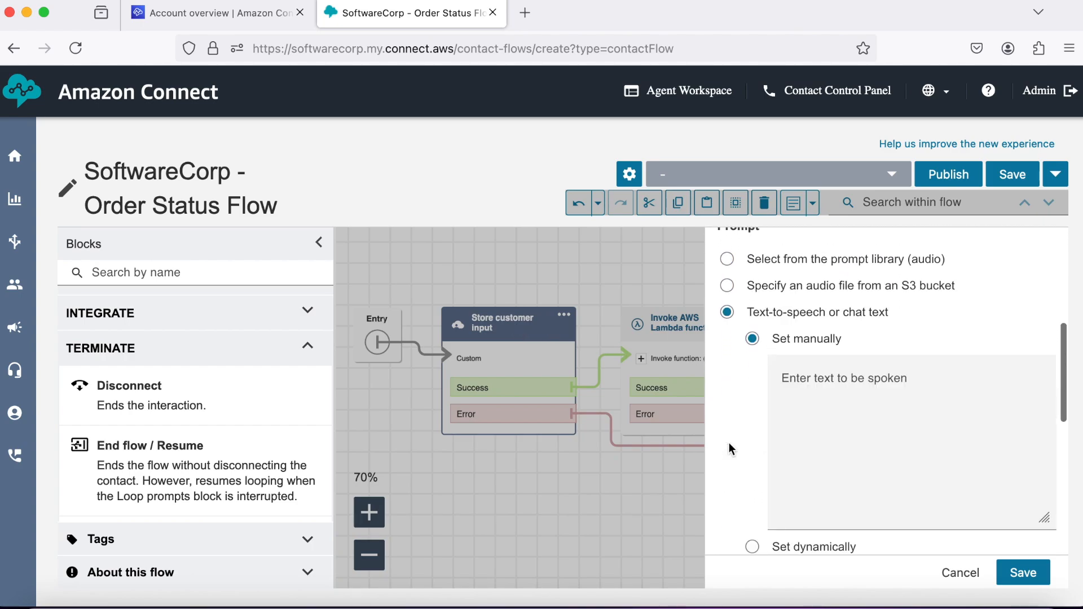
click(835, 389)
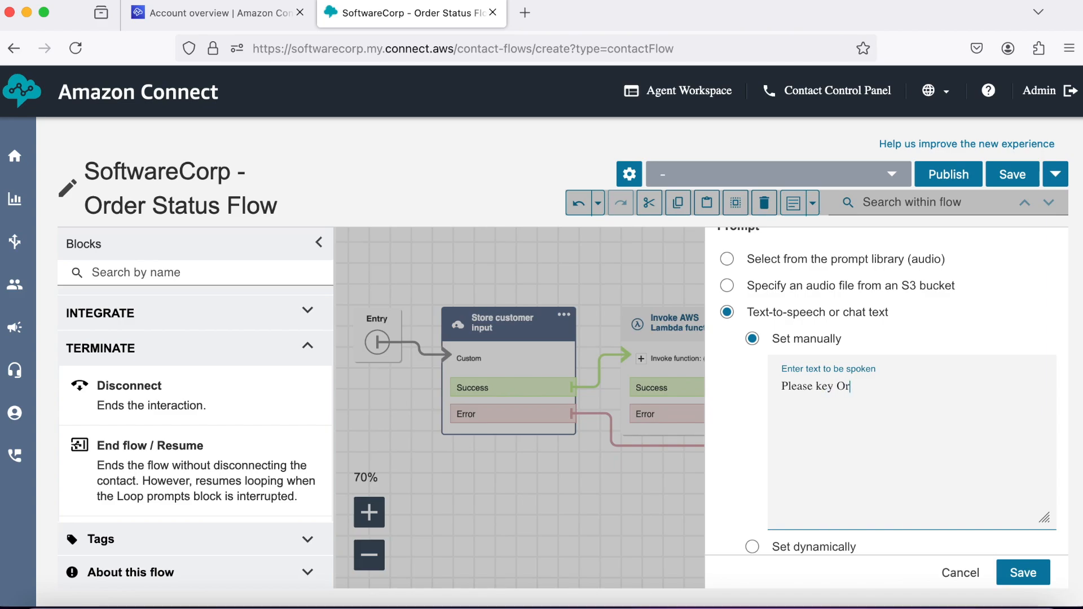
text(mber followed)
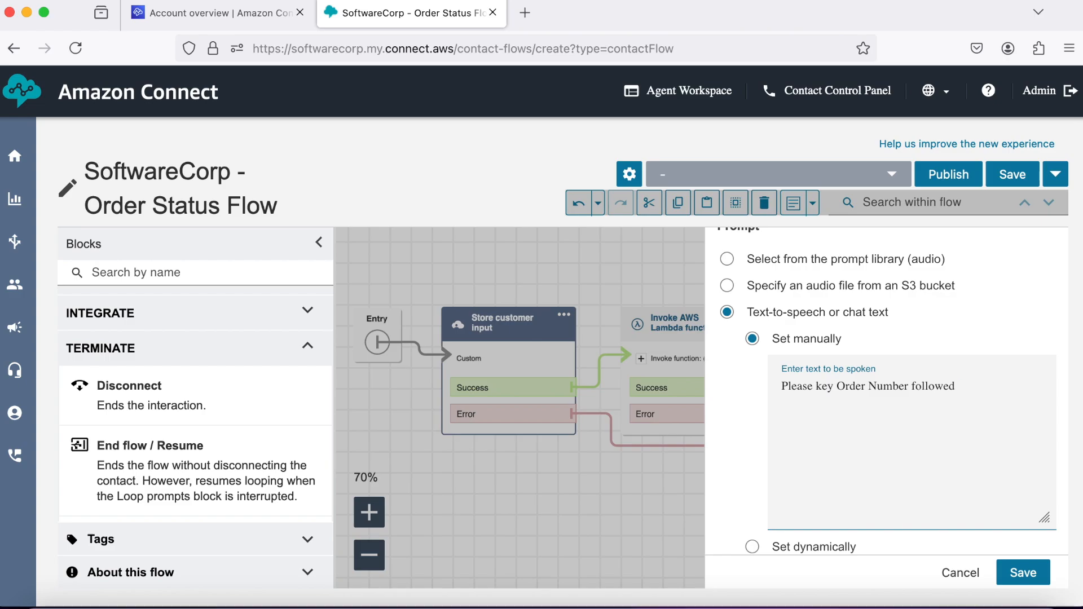
text( by the pound key.)
click(1036, 574)
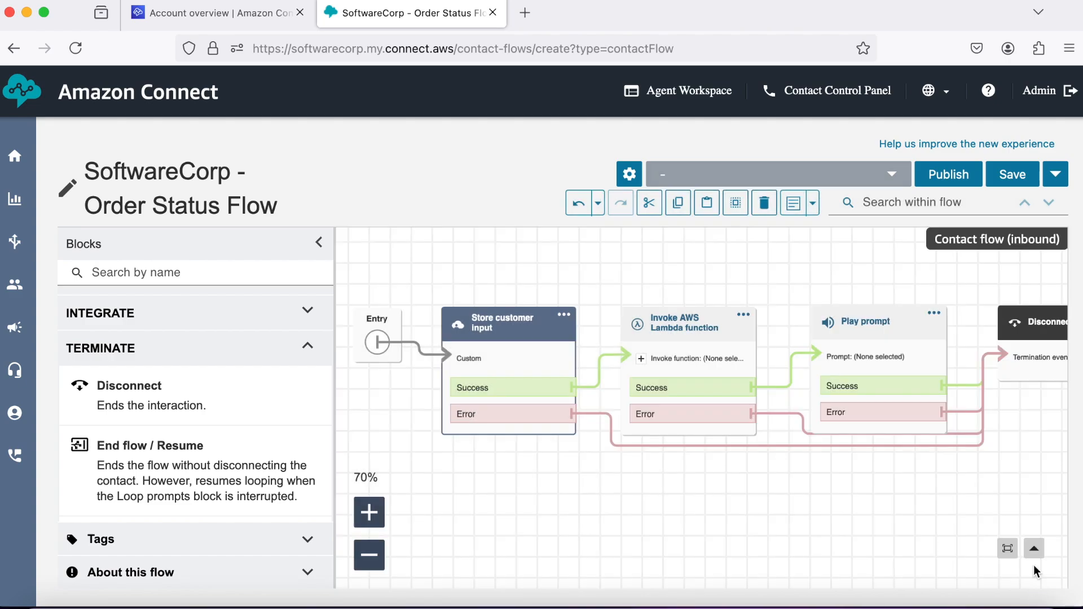
Save the SoftwareCorp - Order Status Flow and confirm saving this version.
scroll(617, 502, right, 3)
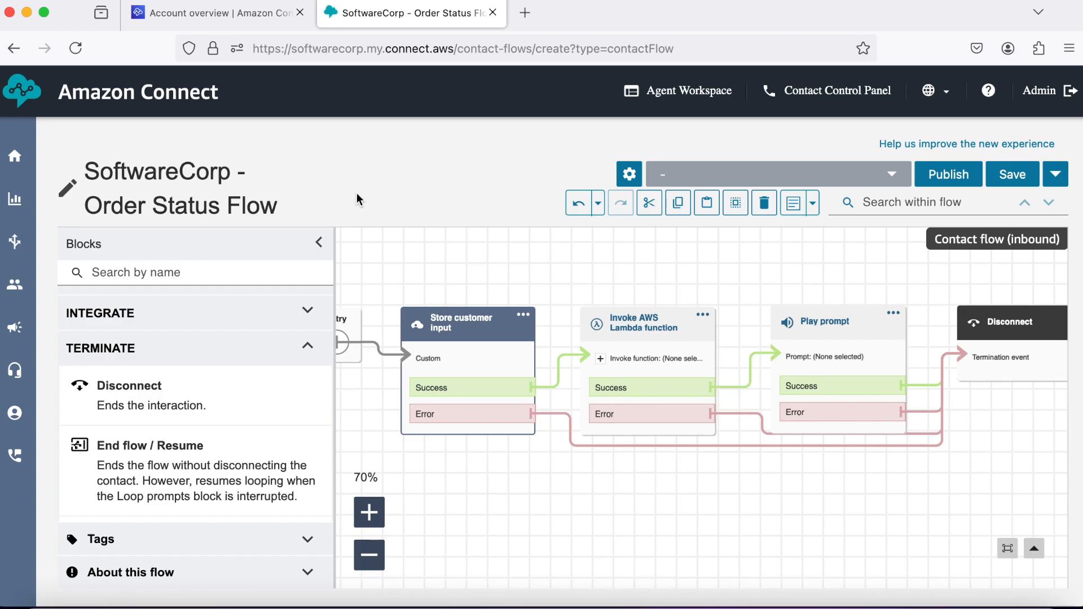
click(1022, 179)
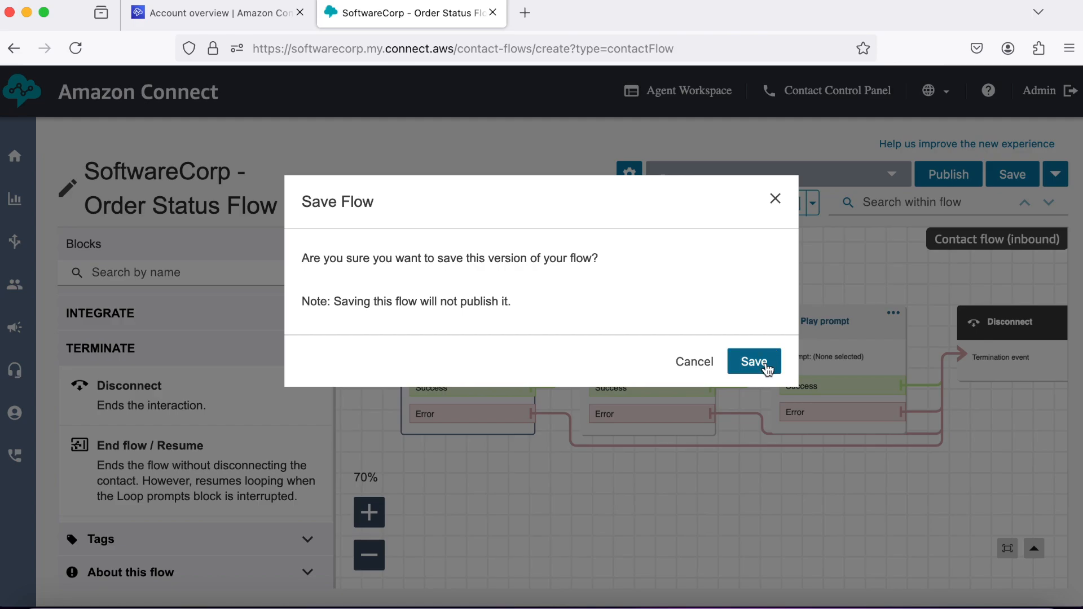
click(766, 365)
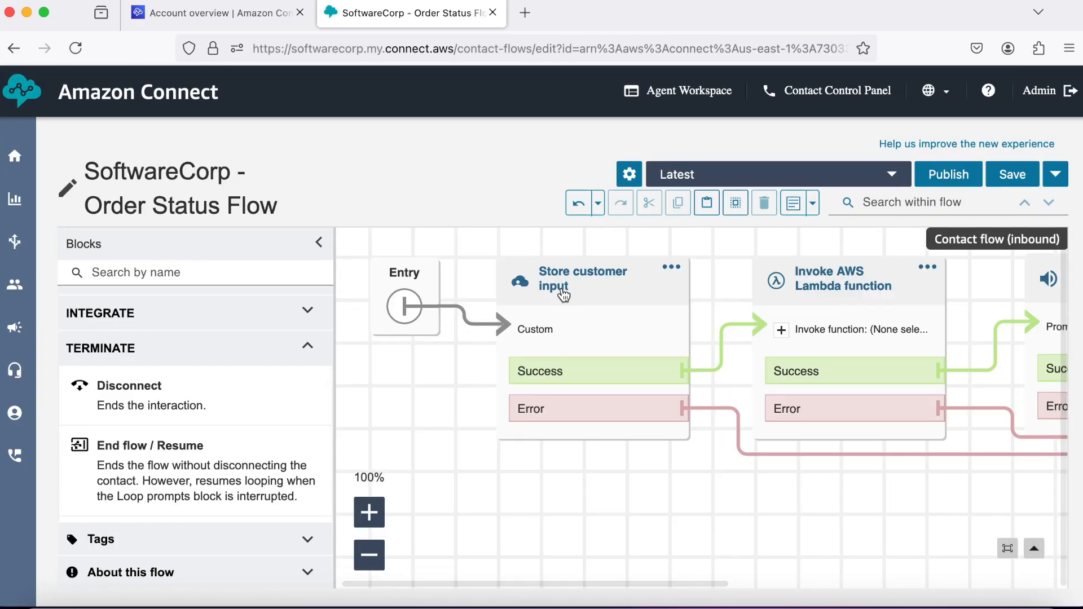
scroll(678, 485, right, 2)
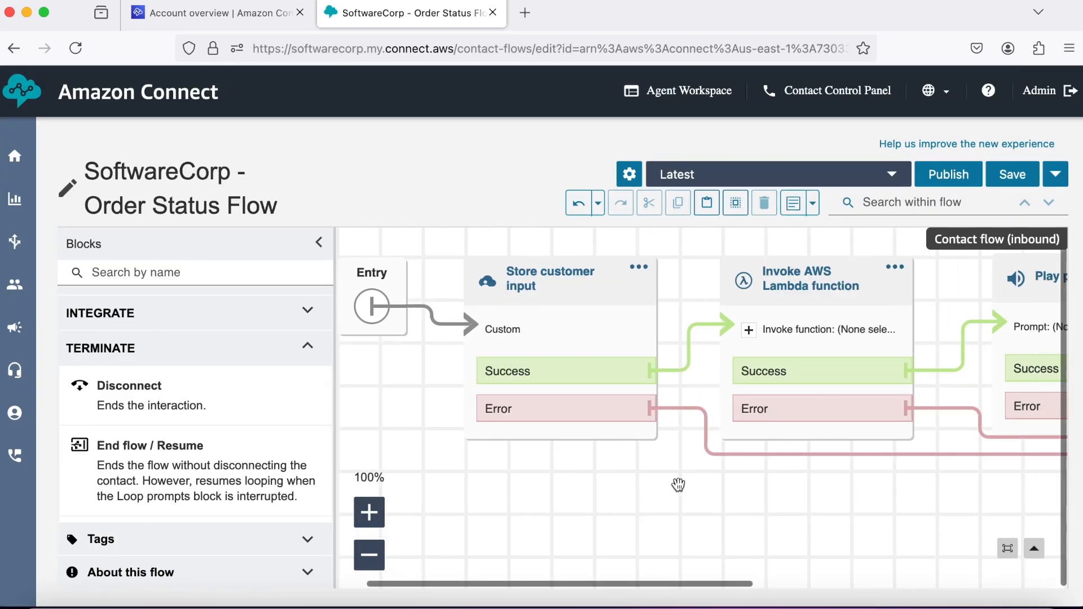
scroll(678, 485, right, 3)
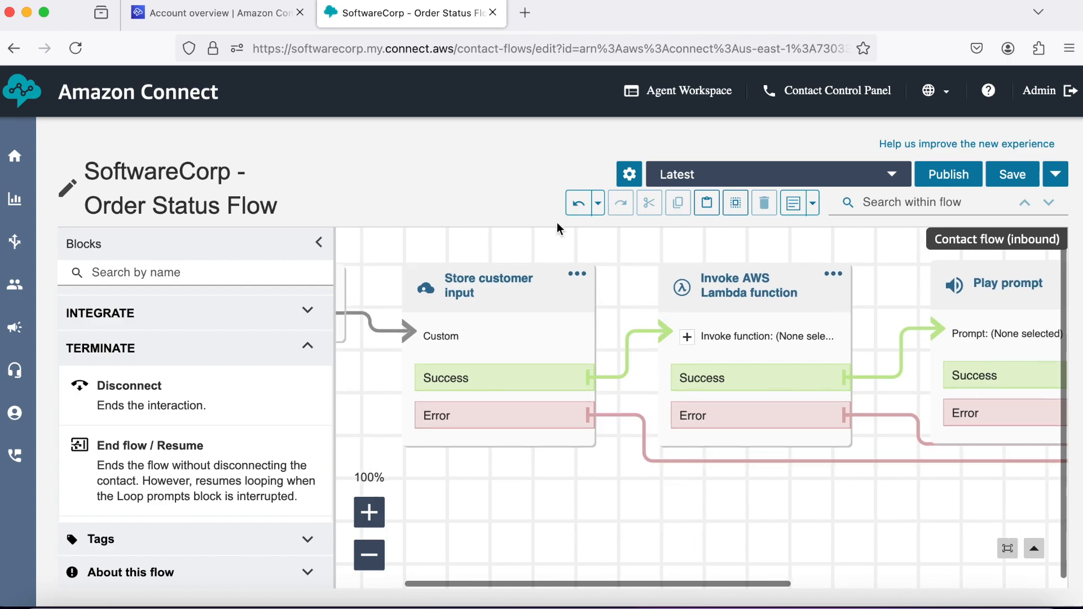
Search the AWS console for 'lam' and open Lambda in a new browser tab.
click(255, 18)
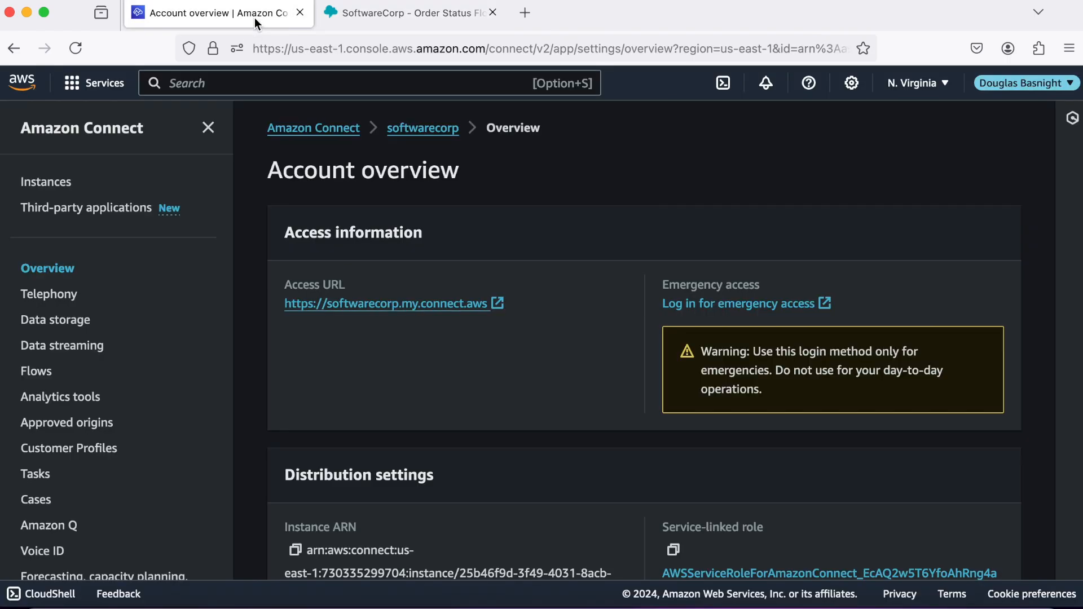
click(229, 85)
text(lam)
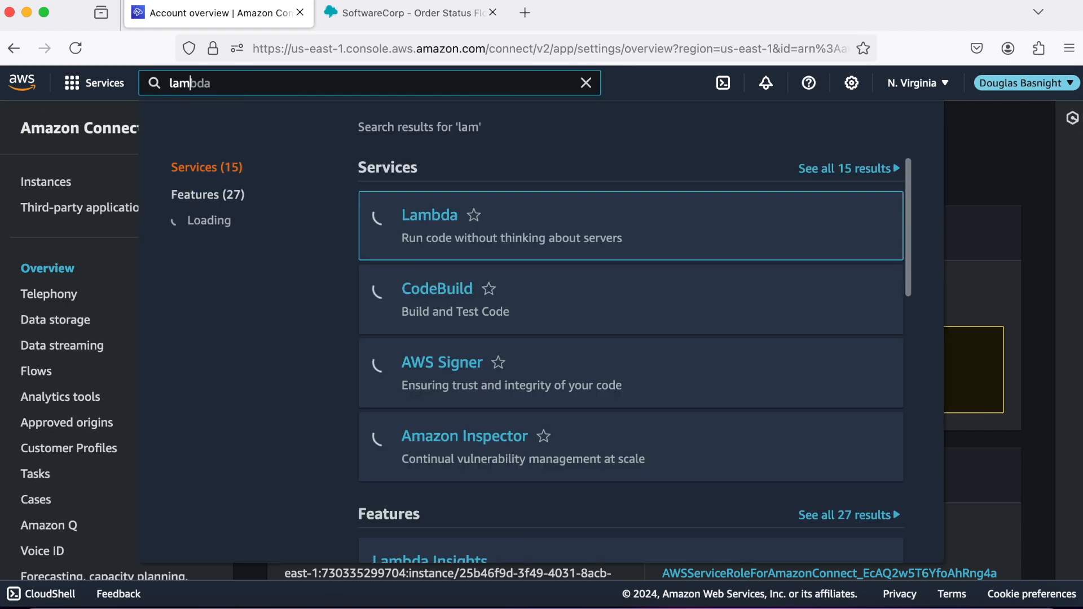
right_click(422, 219)
click(461, 223)
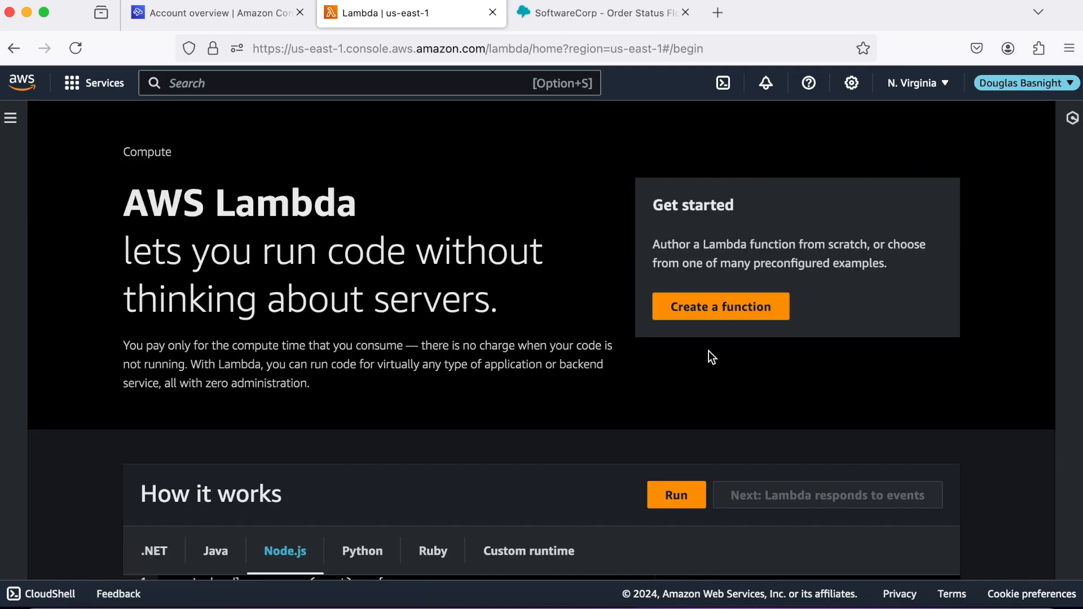
Create the Lambda function OrderStatusFunction using the Python 3.12 runtime.
click(728, 312)
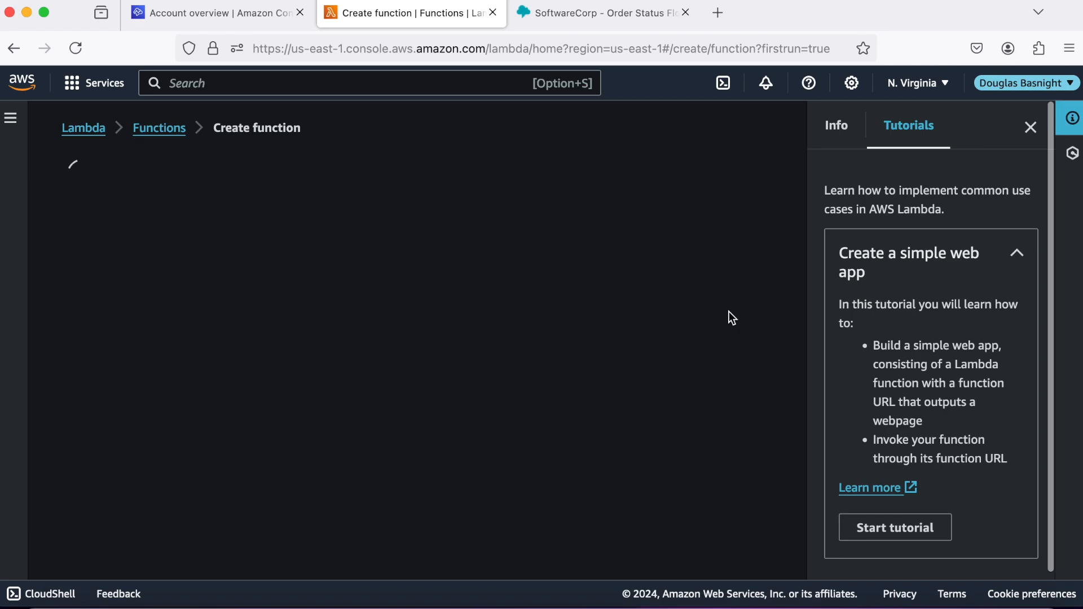
scroll(428, 328, down, 3)
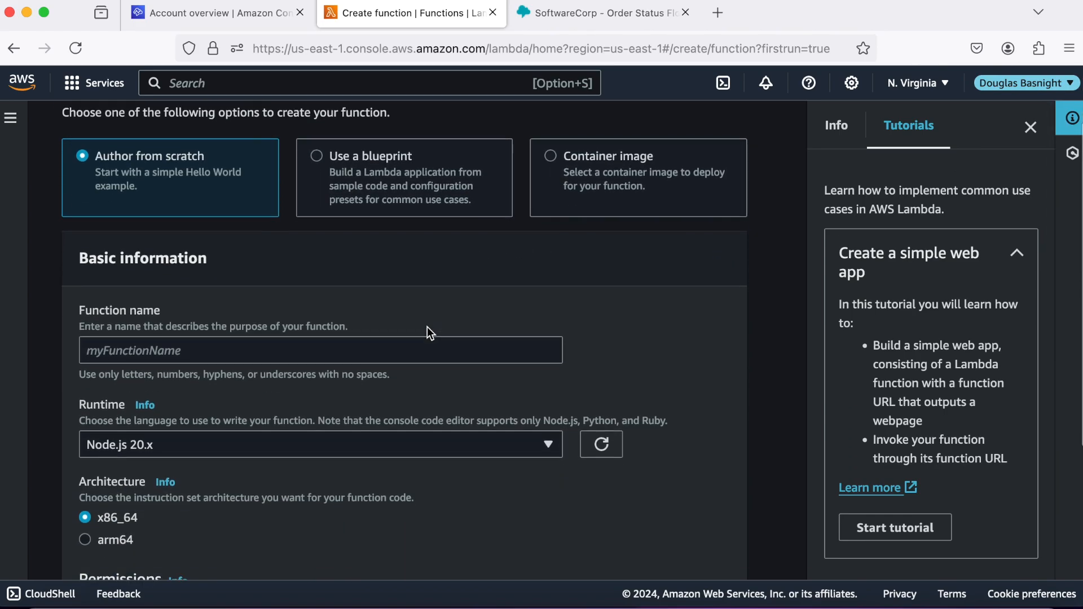
click(246, 351)
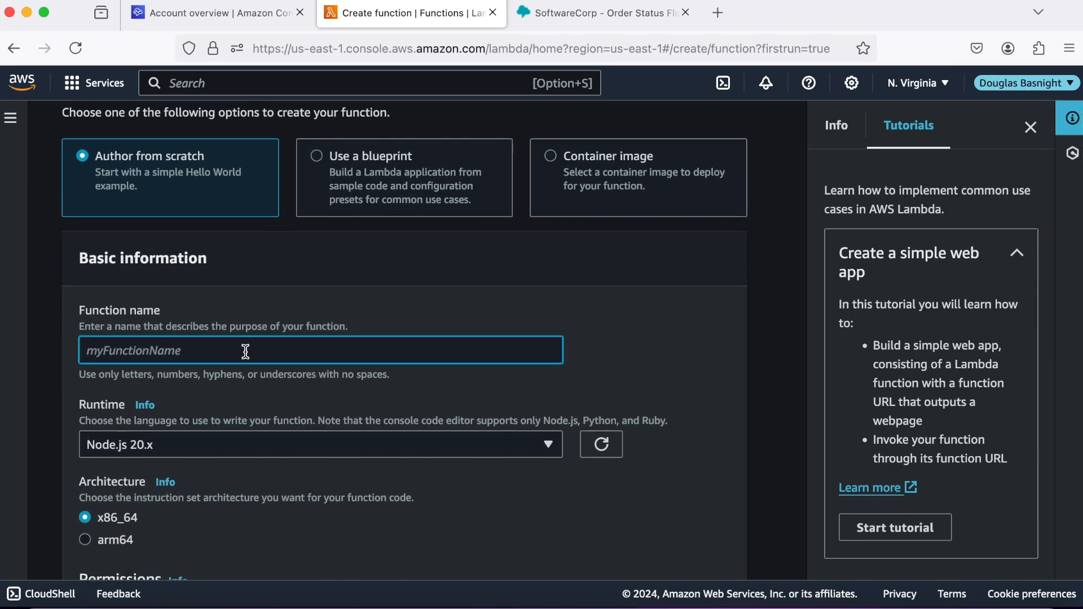
text(OrderStatusFunction)
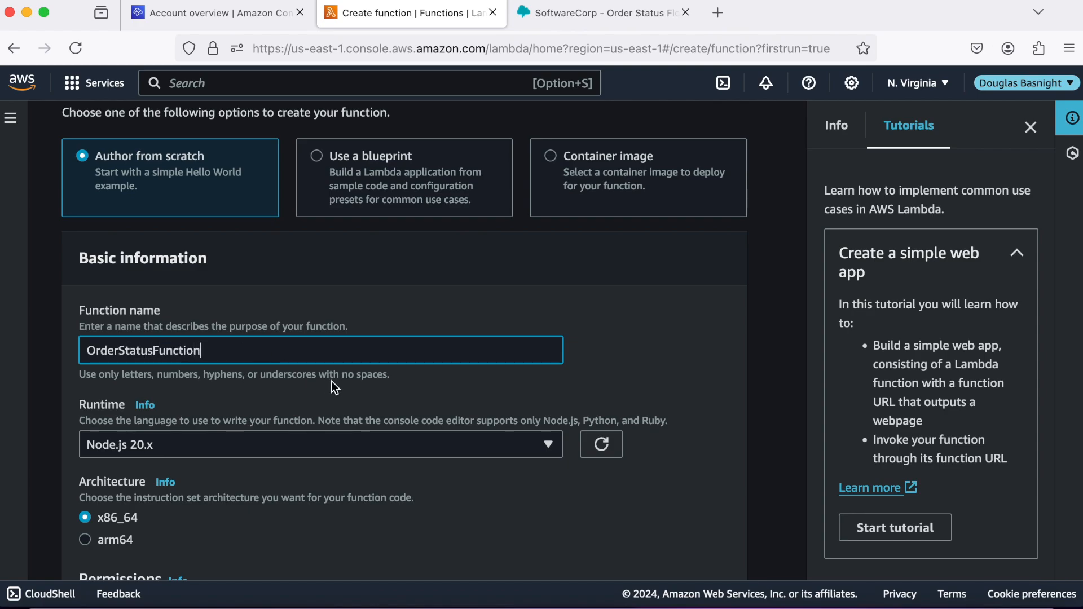
scroll(332, 381, down, 3)
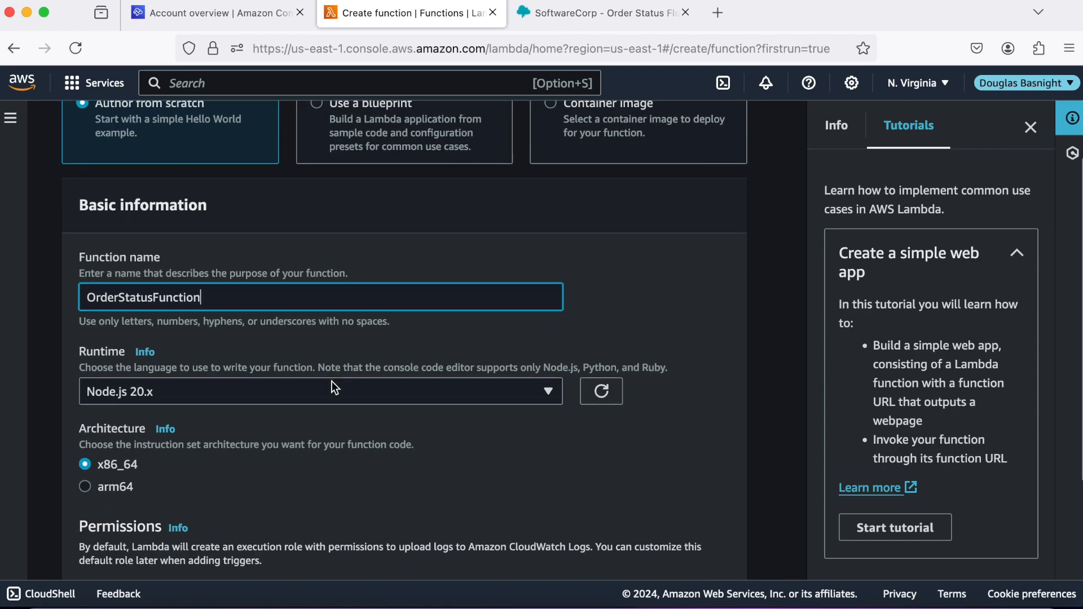
click(534, 369)
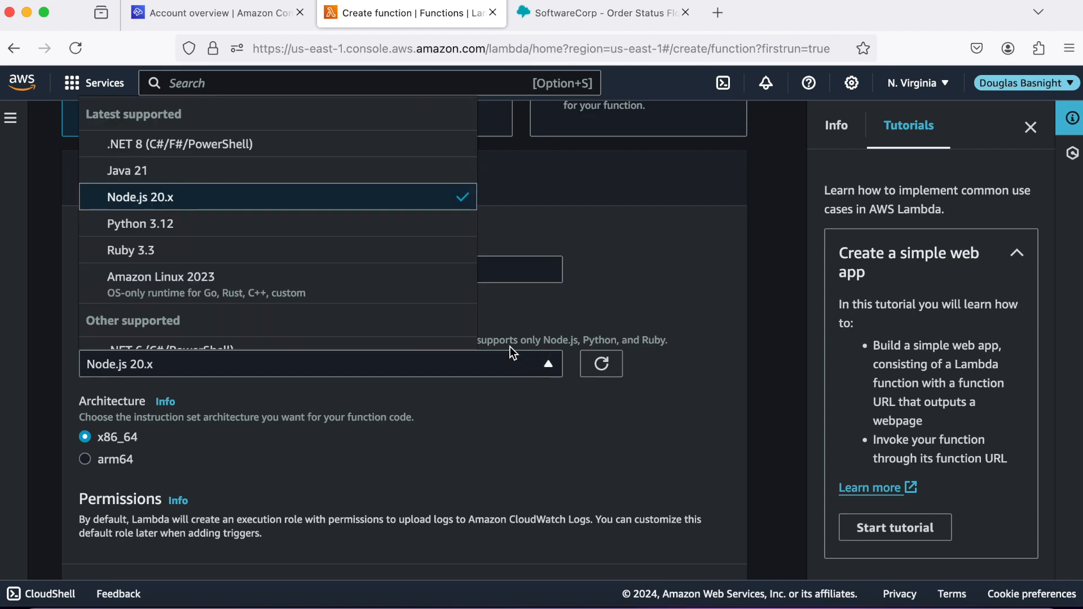
click(313, 228)
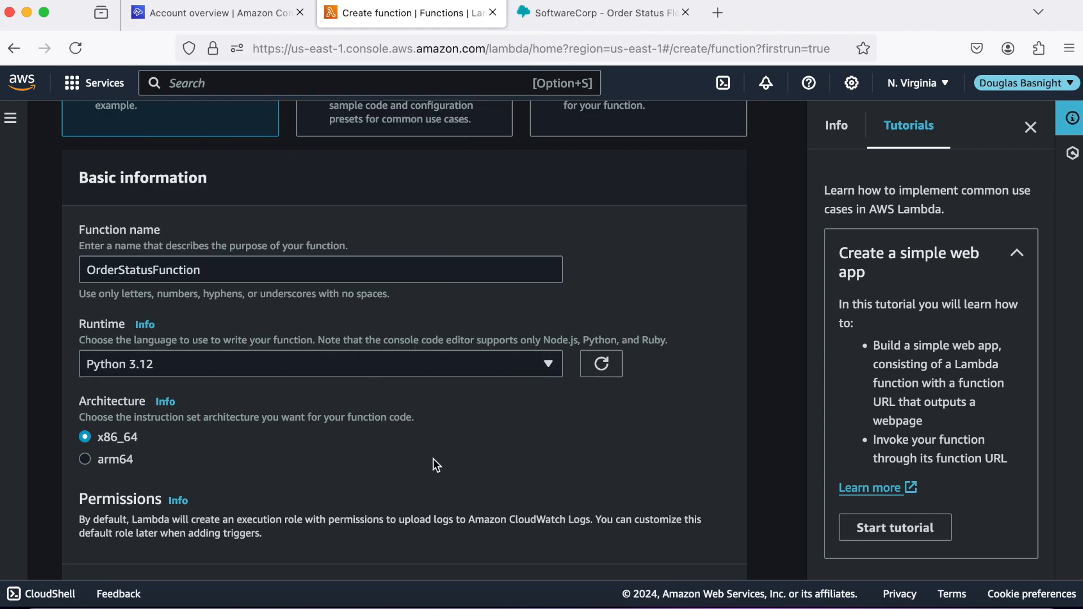
scroll(434, 459, down, 5)
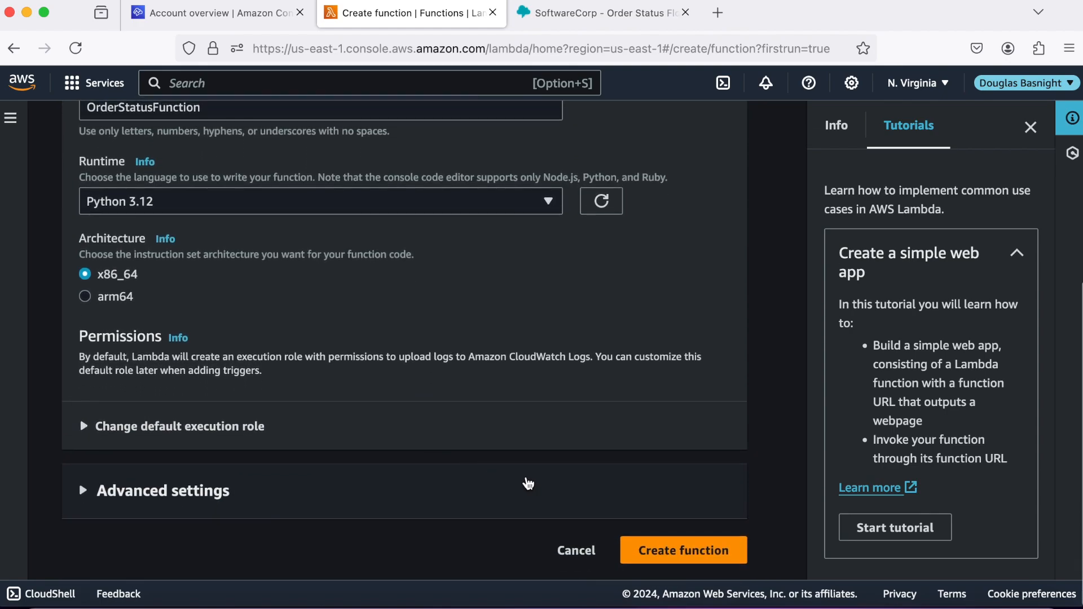
click(694, 549)
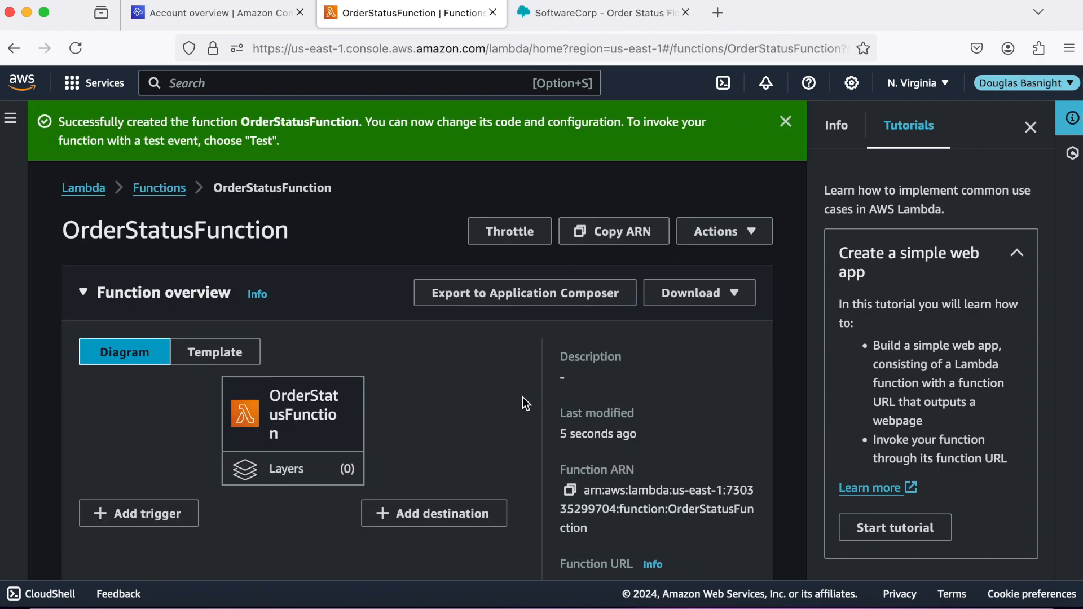
Delete all default sample code from lambda_function.py and bring up VS Code.
scroll(492, 392, down, 4)
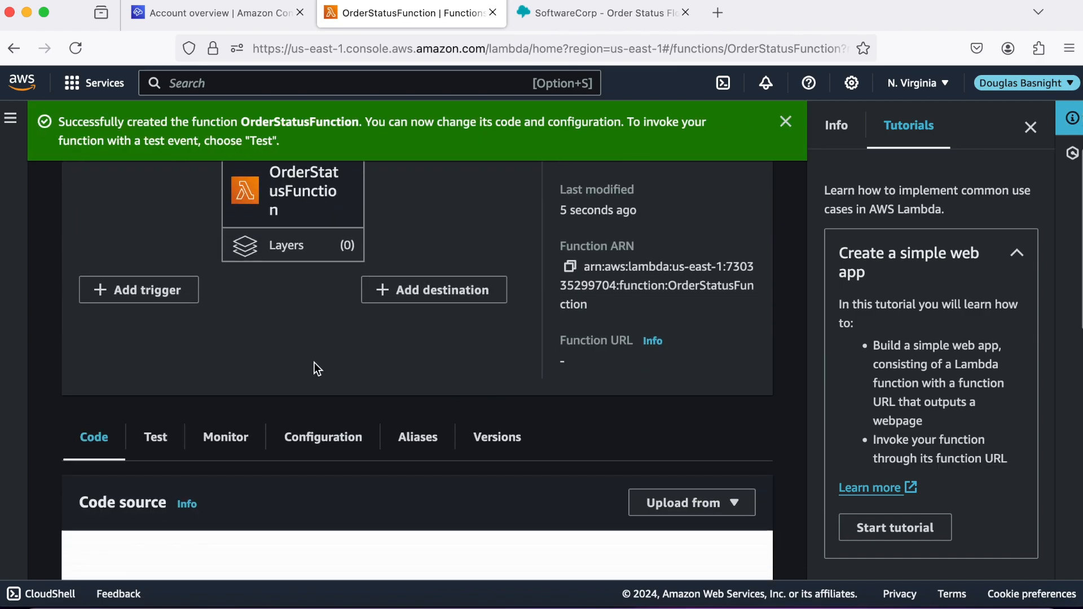
scroll(314, 362, down, 3)
scroll(314, 362, down, 4)
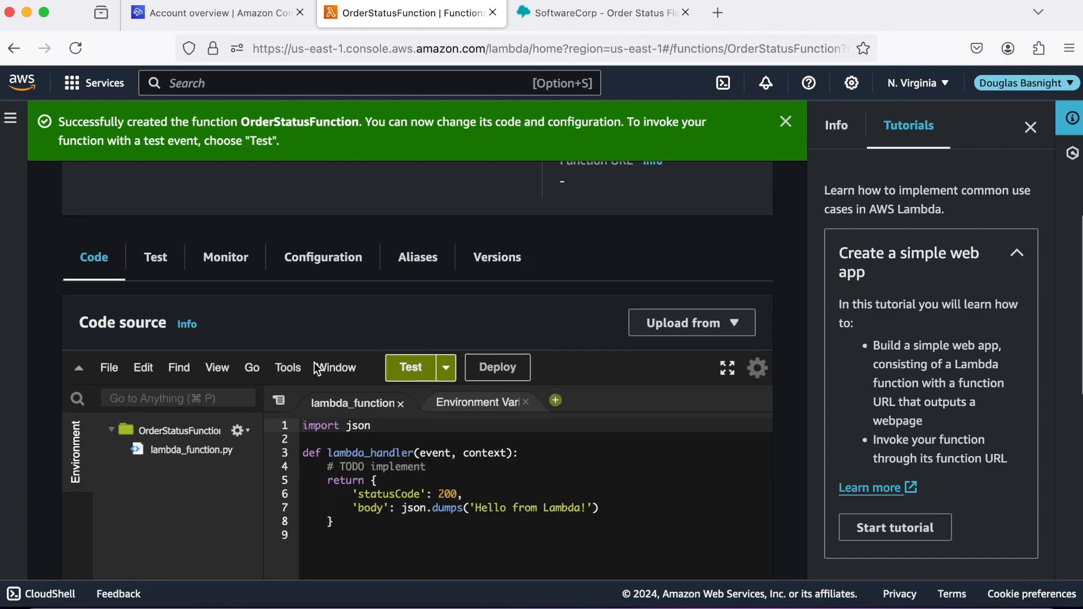
drag(348, 469, 309, 359)
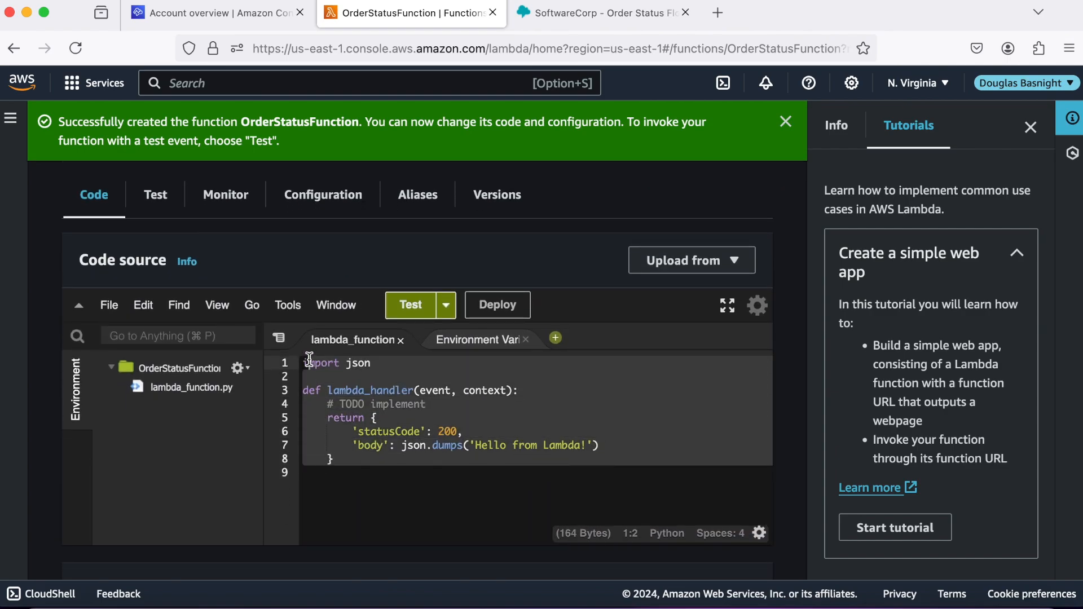
click(346, 469)
drag(346, 468, 303, 360)
key(BackSpace)
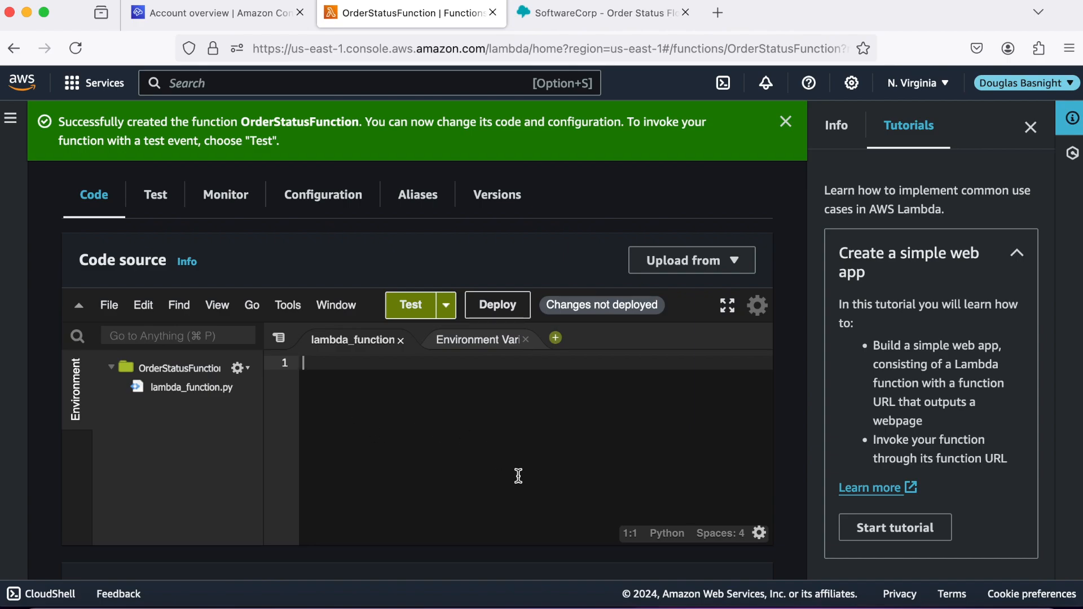
click(636, 604)
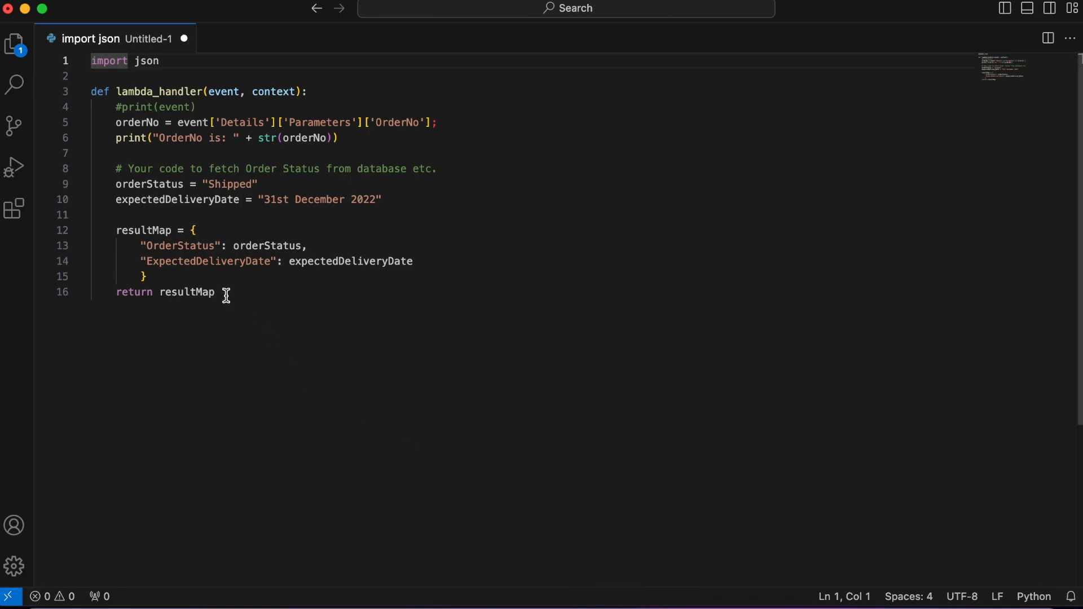
Copy the entire order-status handler code from VS Code and return to Firefox.
drag(226, 295, 90, 63)
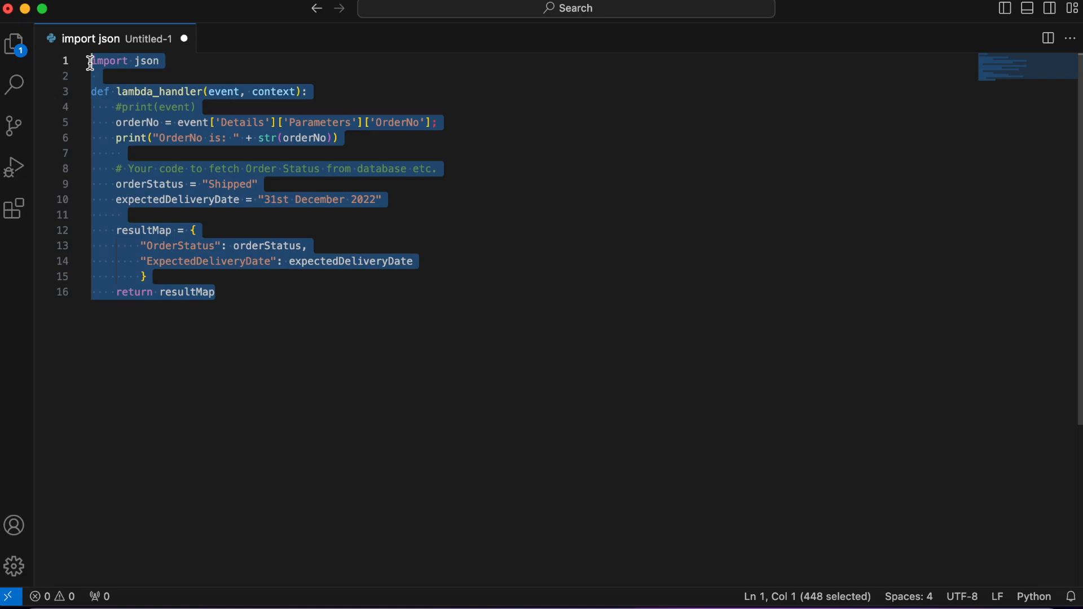
right_click(103, 100)
click(144, 170)
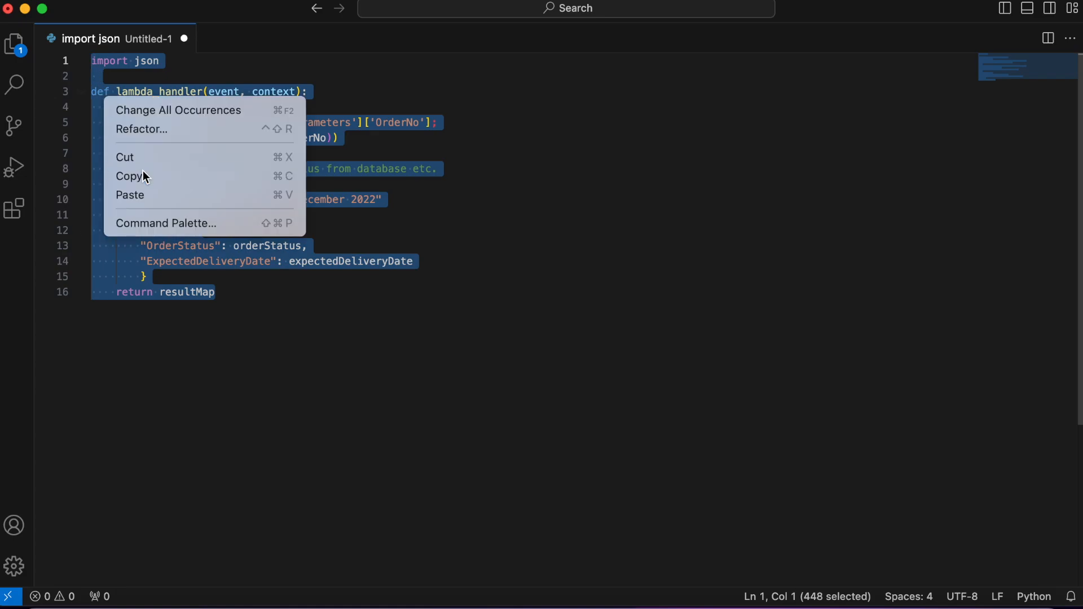
click(228, 602)
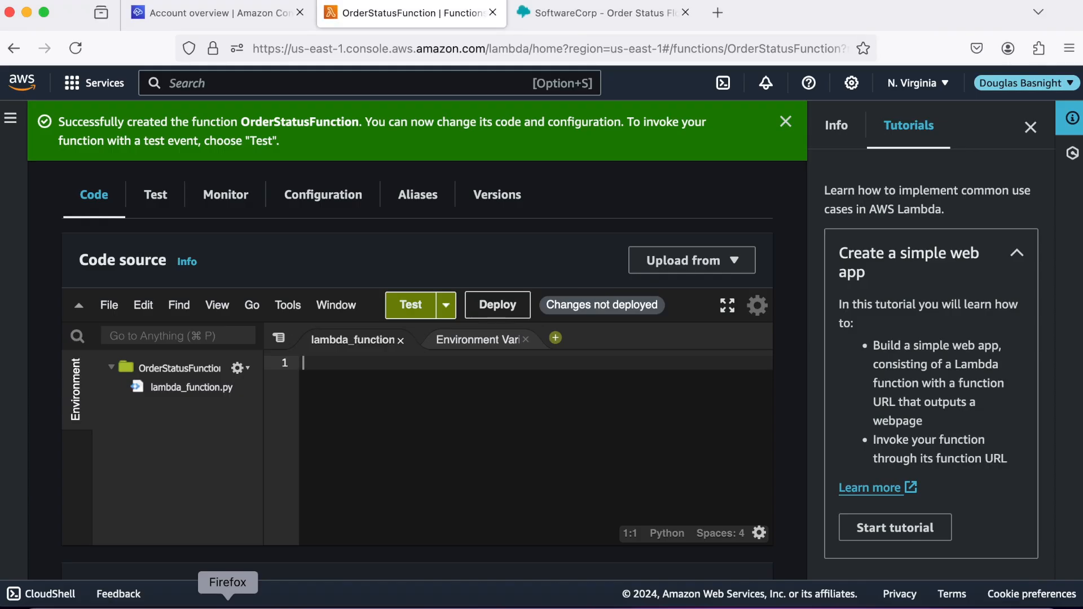
Paste the copied handler code into the empty lambda_function.py.
right_click(307, 363)
click(346, 415)
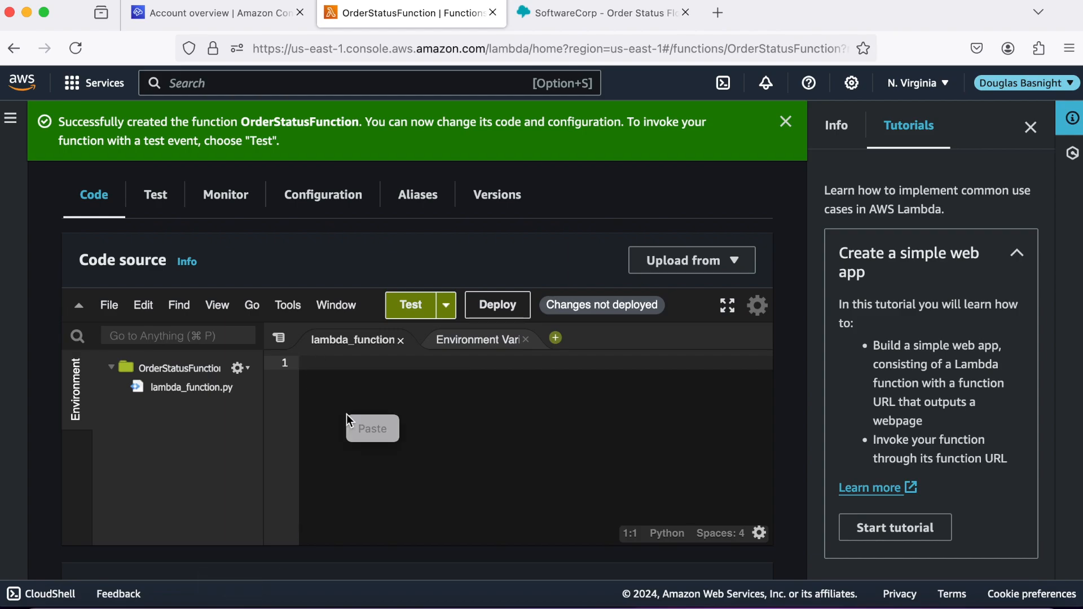
click(367, 428)
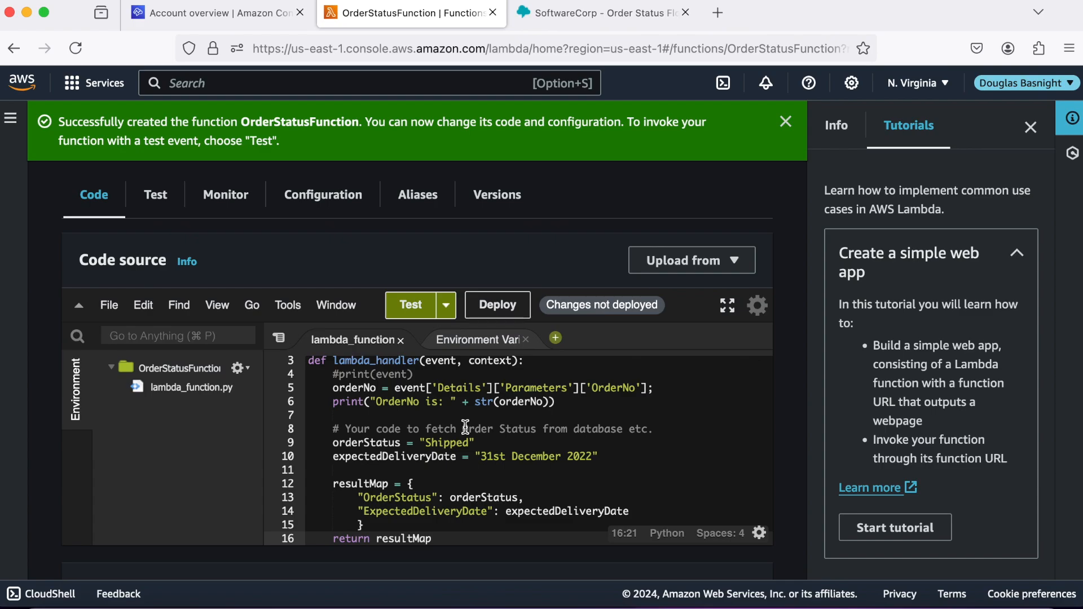
Change the expected delivery month on line 10 to June and deploy the function.
scroll(466, 427, up, 3)
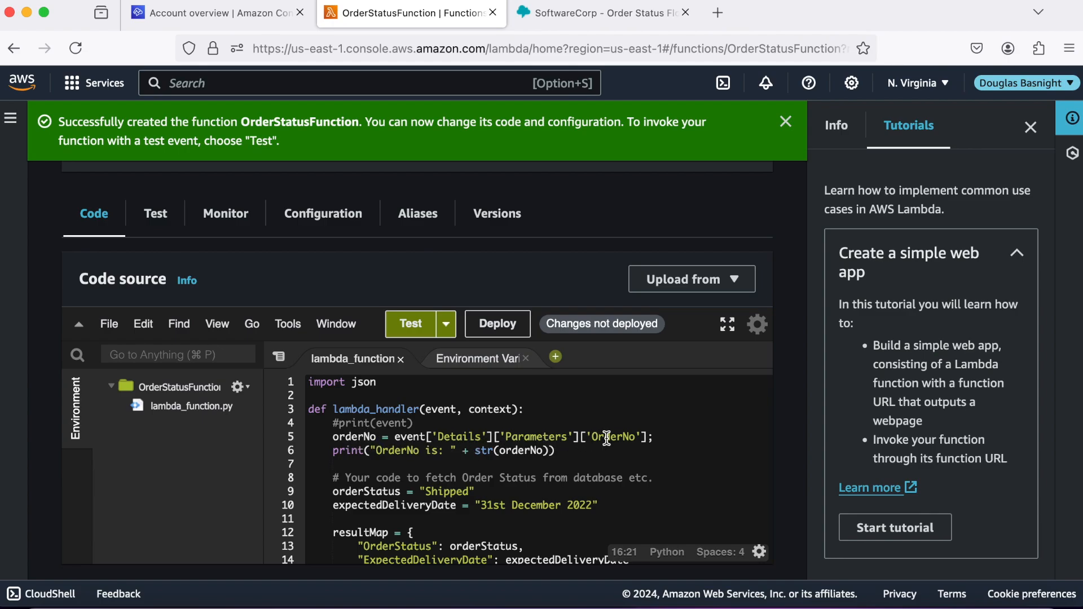
scroll(416, 445, down, 3)
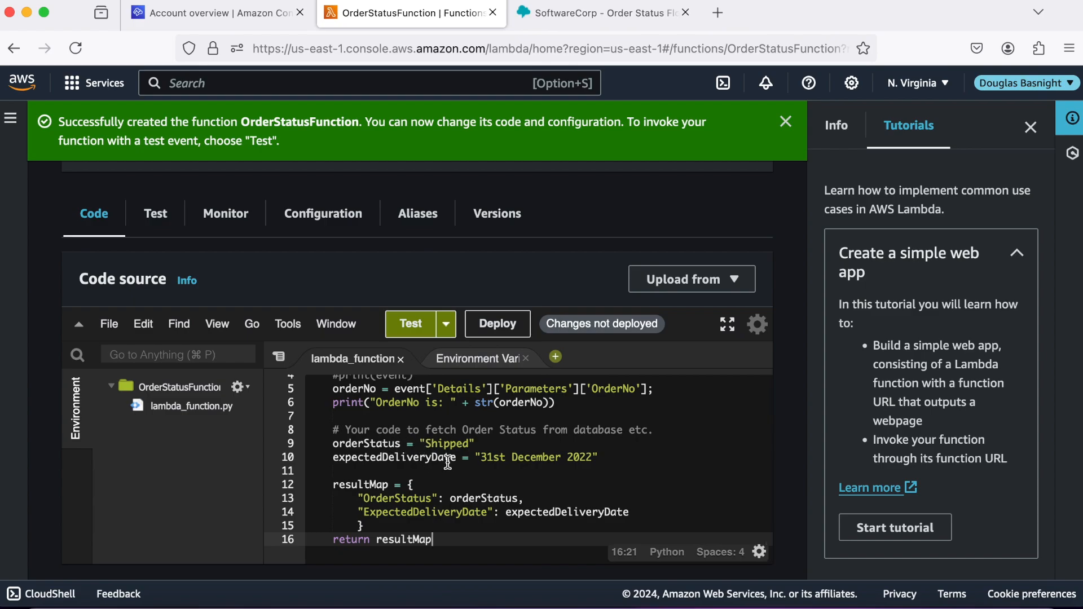
scroll(426, 464, down, 1)
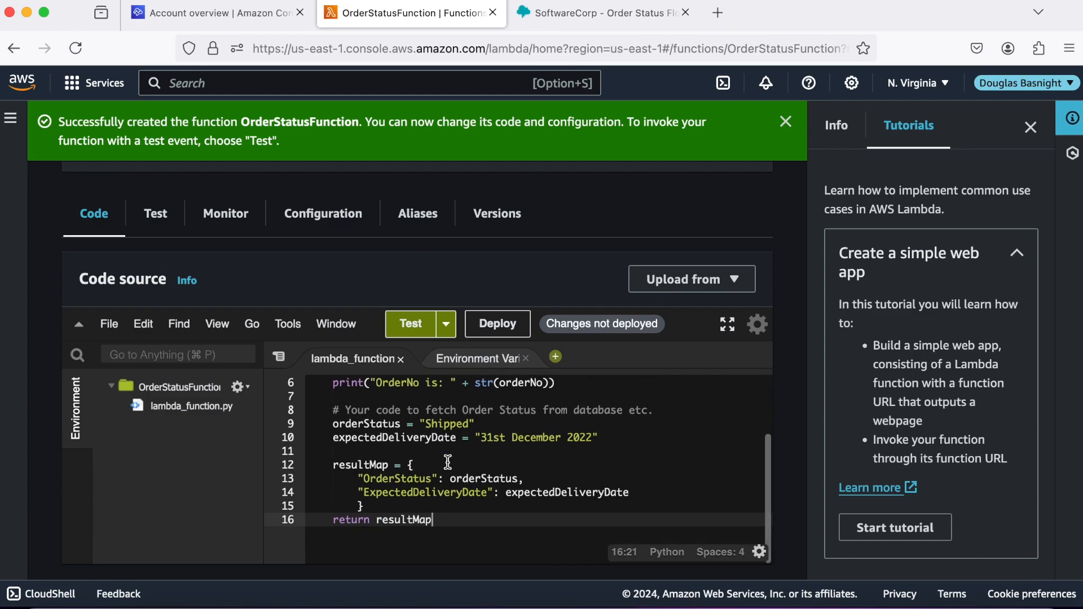
click(559, 436)
key(BackSpace)
key(BackSpace)
key(BackSpace)
key(BackSpace)
key(BackSpace)
key(BackSpace)
key(BackSpace)
key(BackSpace)
text(June)
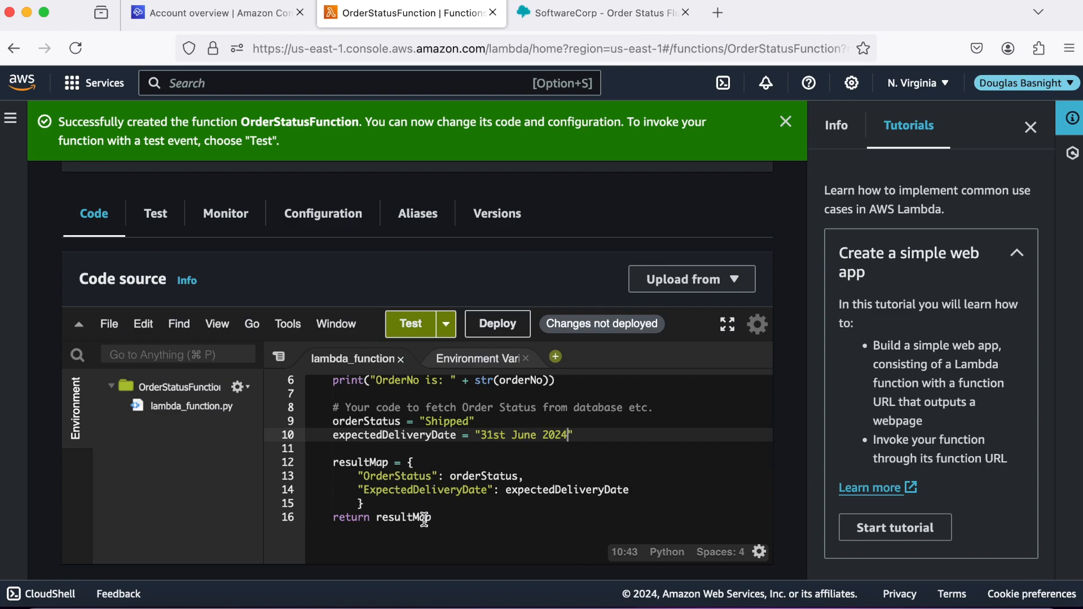
click(503, 328)
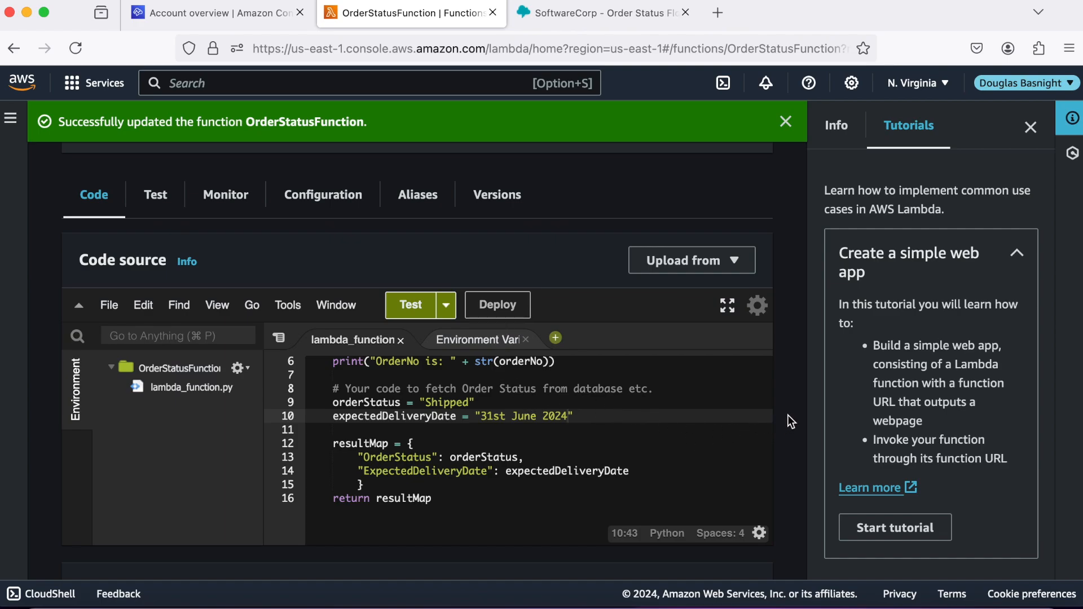
scroll(788, 415, up, 5)
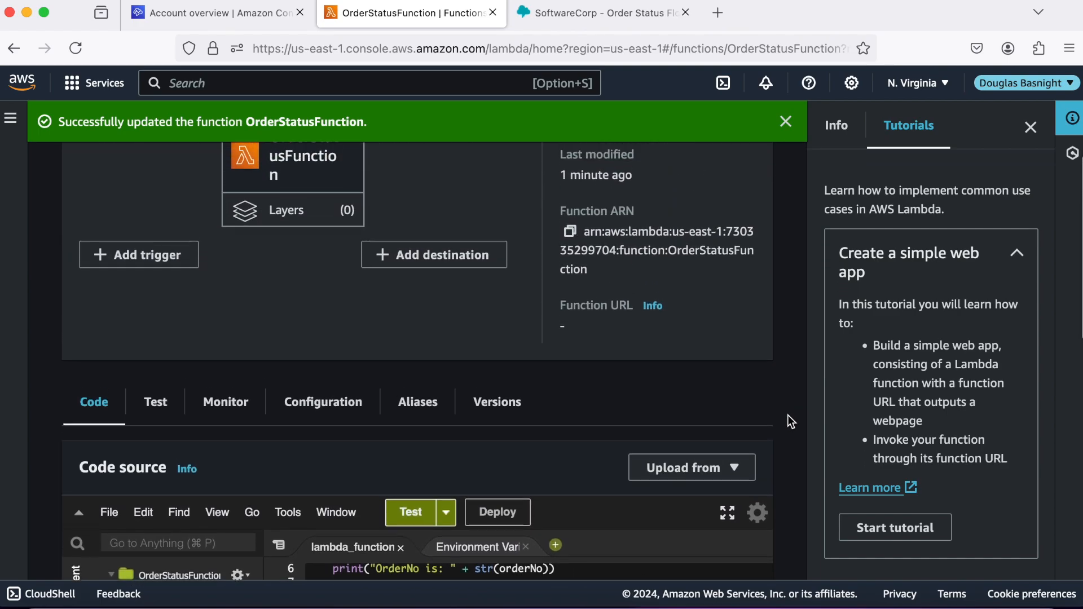
scroll(788, 416, up, 5)
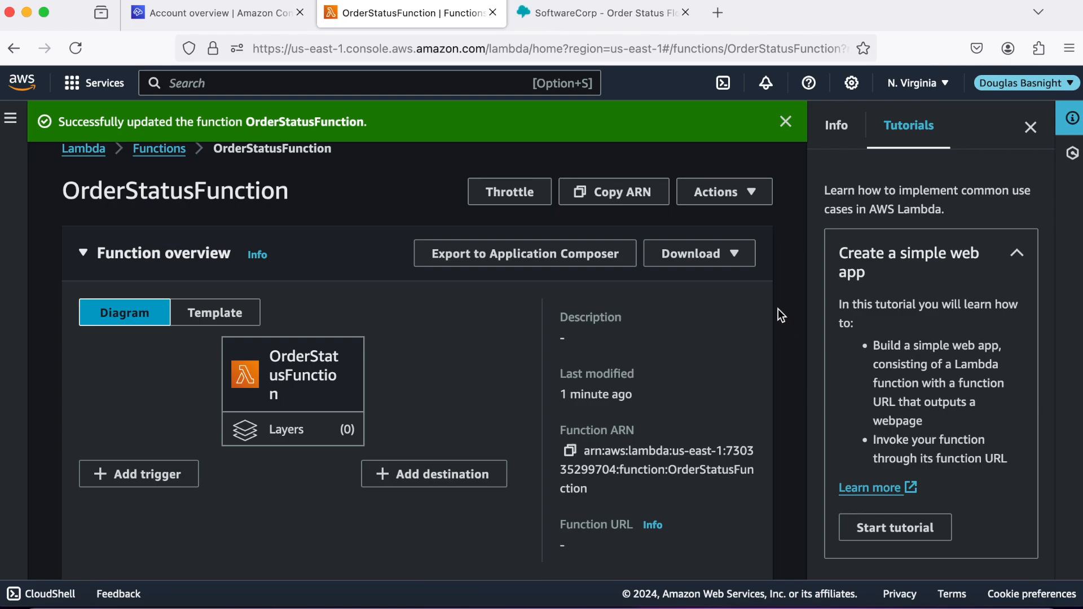
Add OrderStatusFunction to the Connect instance's Lambda functions in the Flows settings.
click(255, 18)
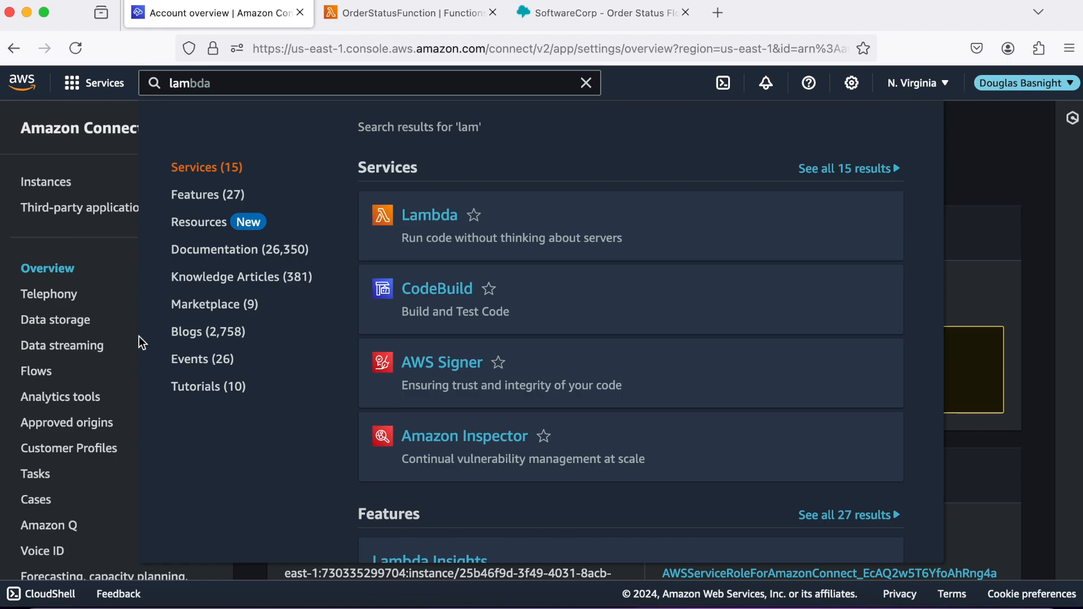
click(134, 363)
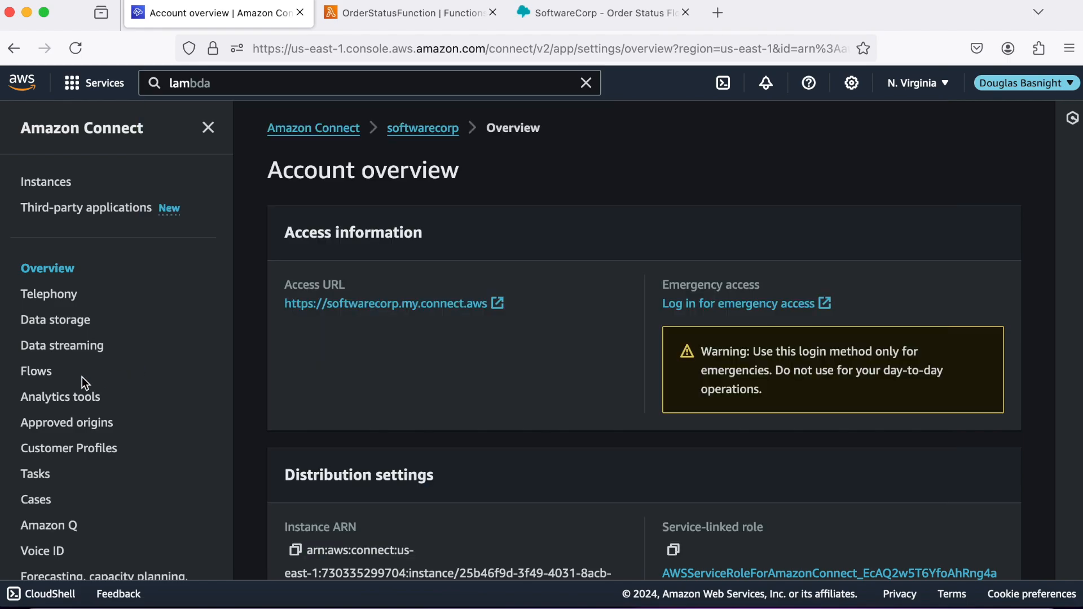
click(42, 375)
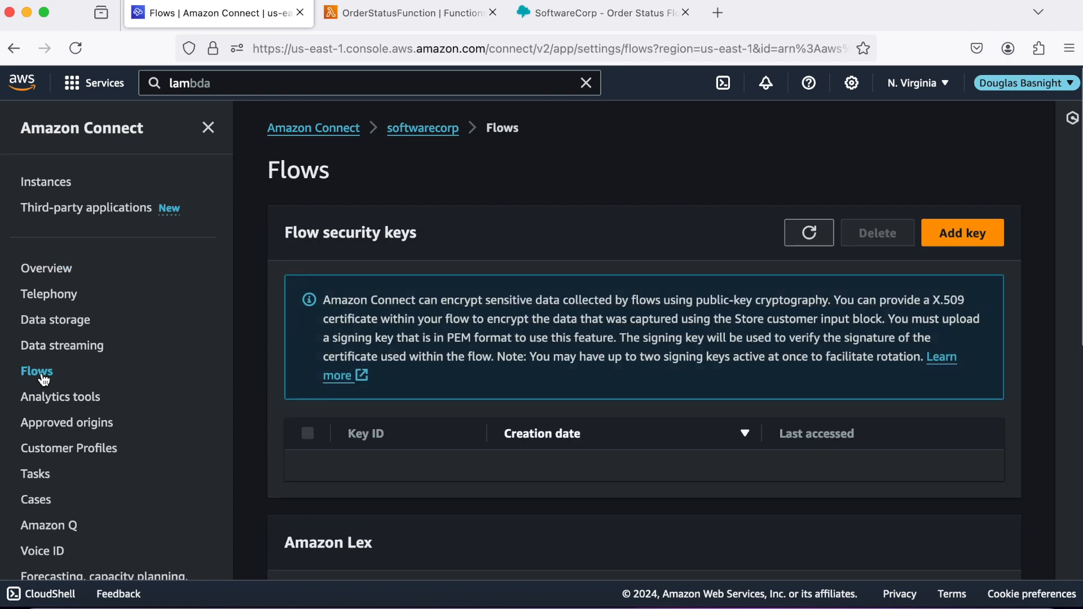
scroll(398, 395, down, 4)
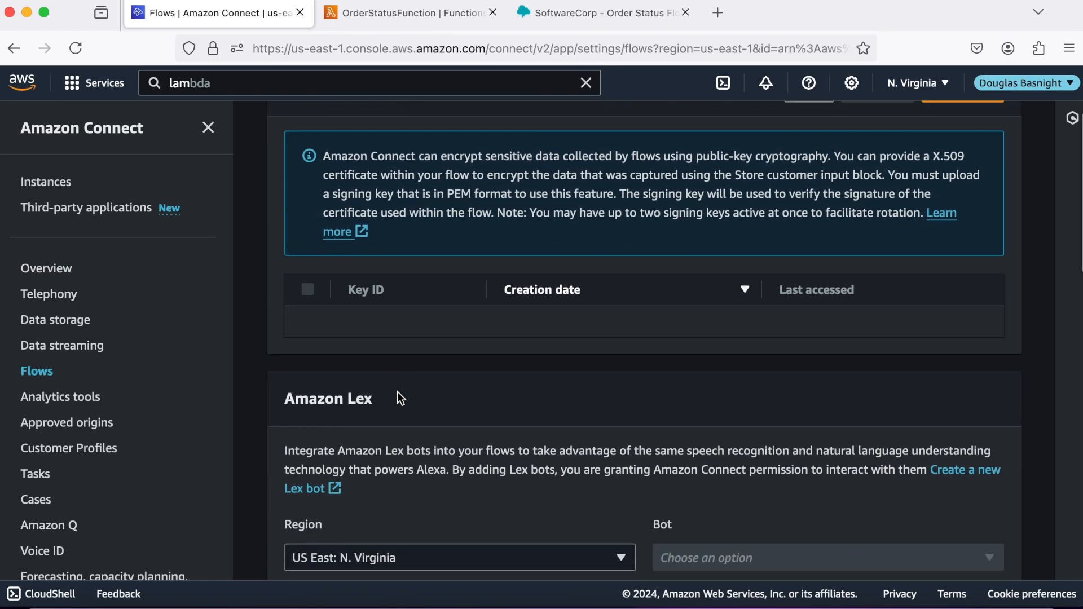
scroll(397, 393, down, 7)
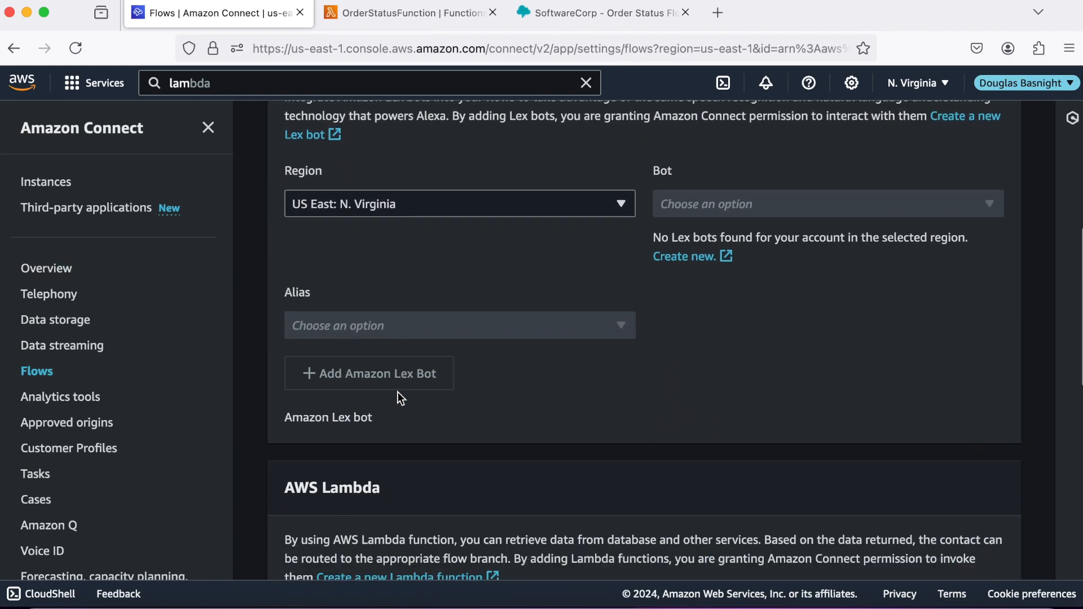
scroll(398, 392, down, 3)
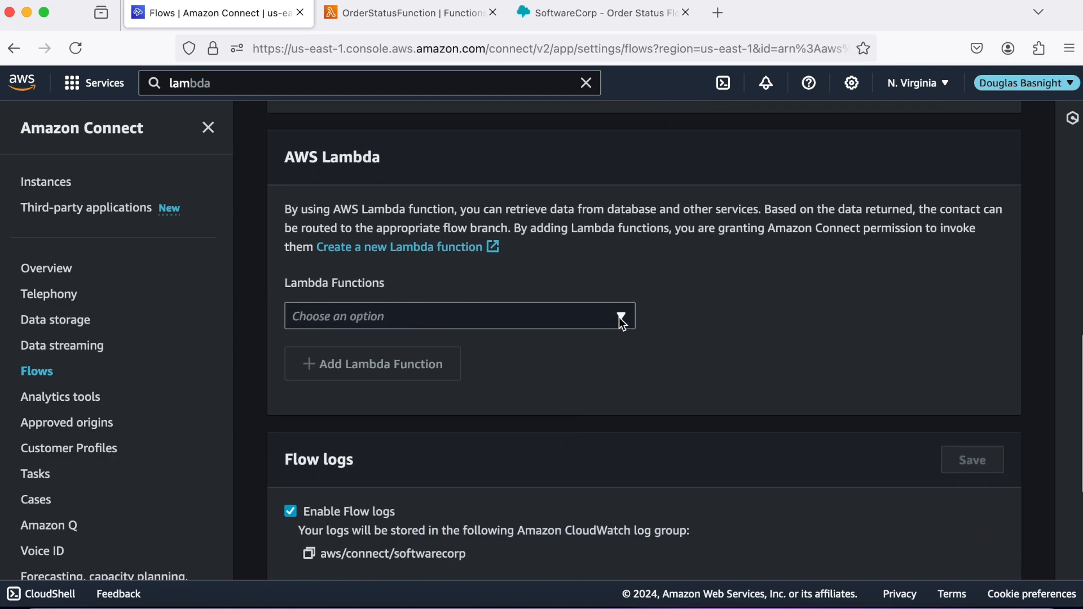
click(620, 318)
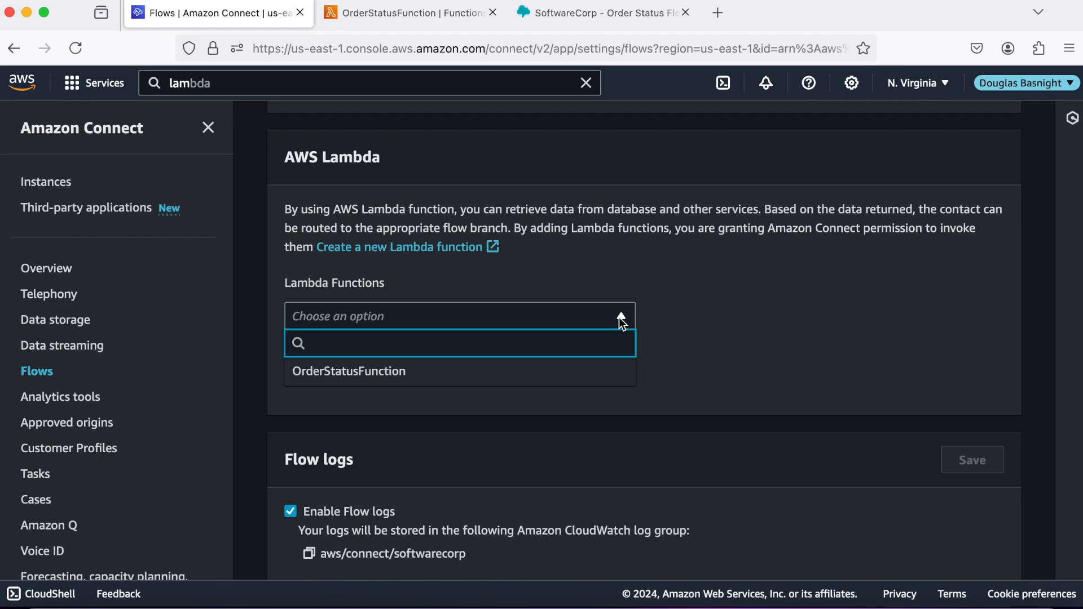
click(482, 382)
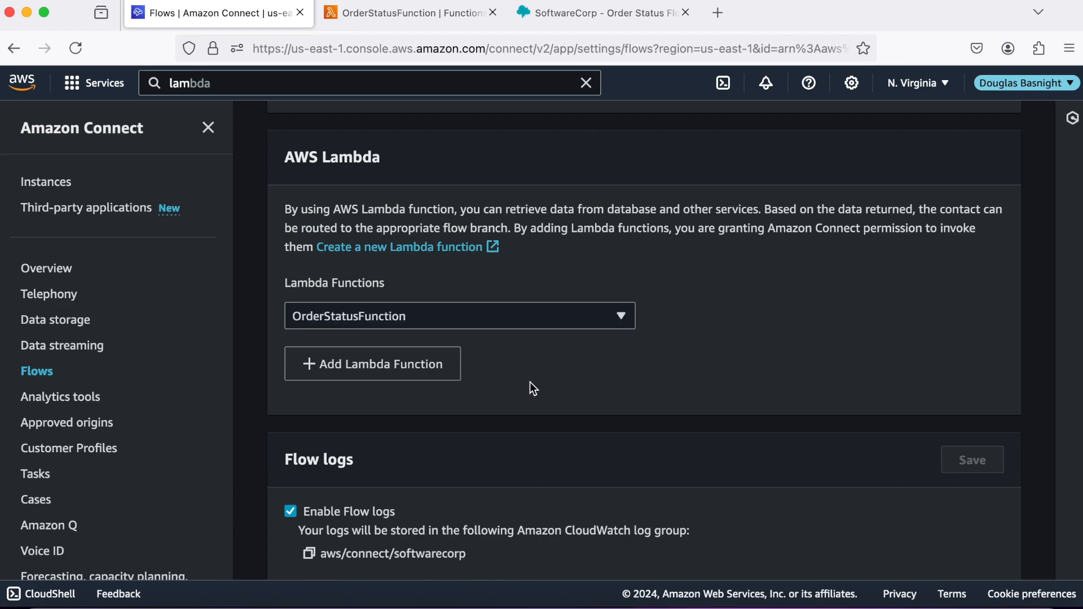
click(379, 366)
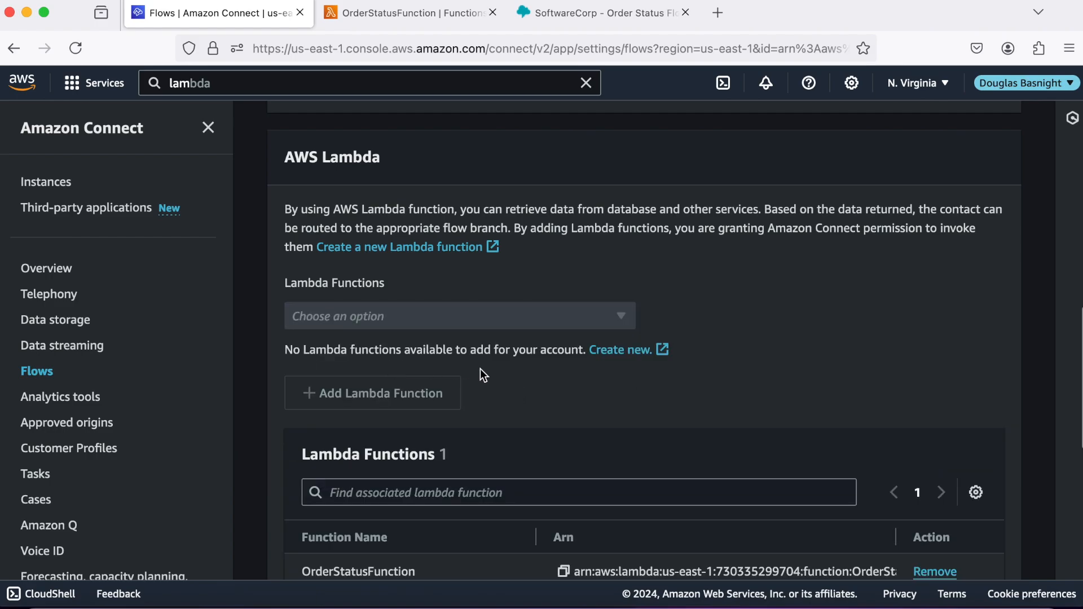
Copy the OrderStatusFunction ARN and go back to the Order Status Flow editor.
scroll(488, 373, down, 4)
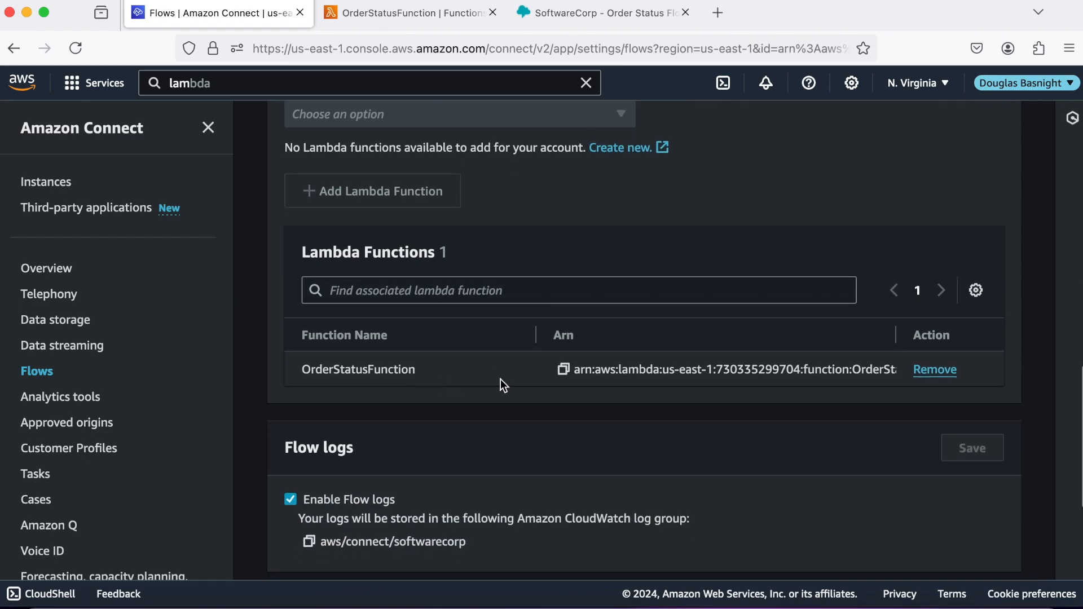
scroll(603, 389, down, 3)
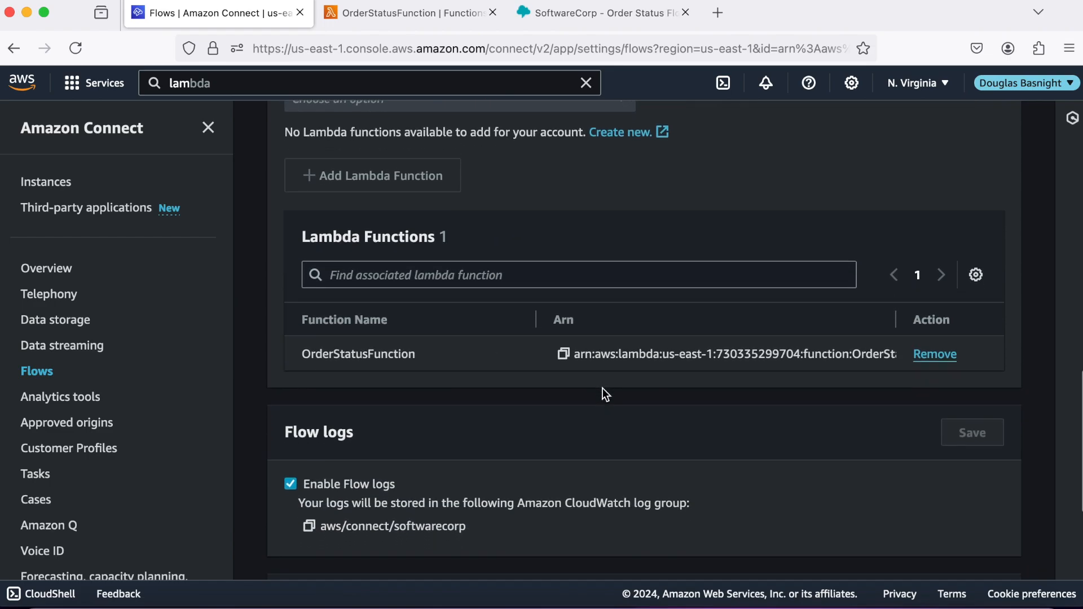
scroll(602, 388, down, 1)
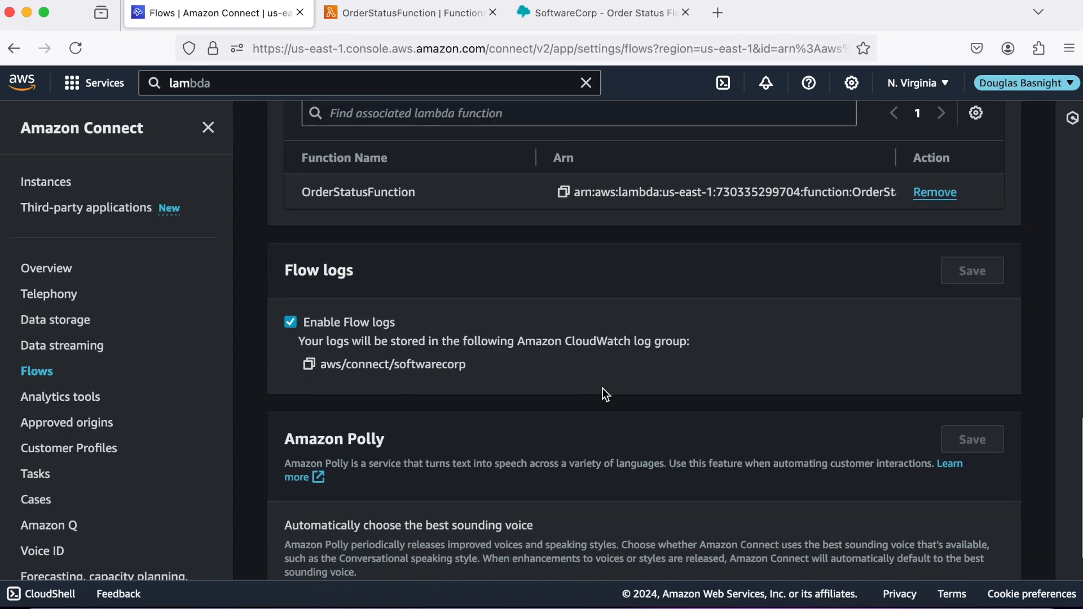
click(563, 189)
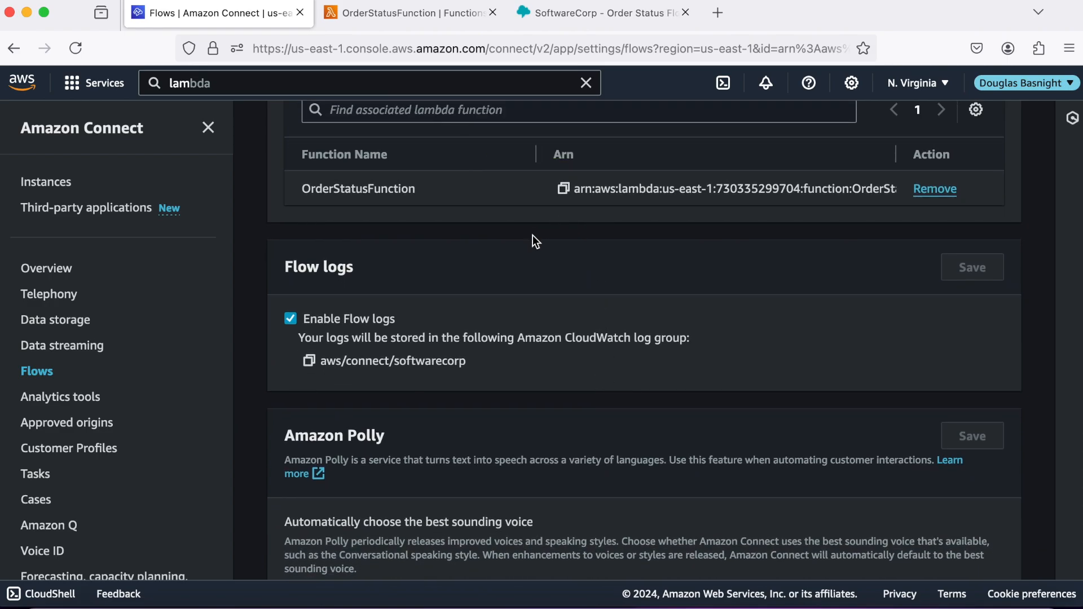
click(644, 20)
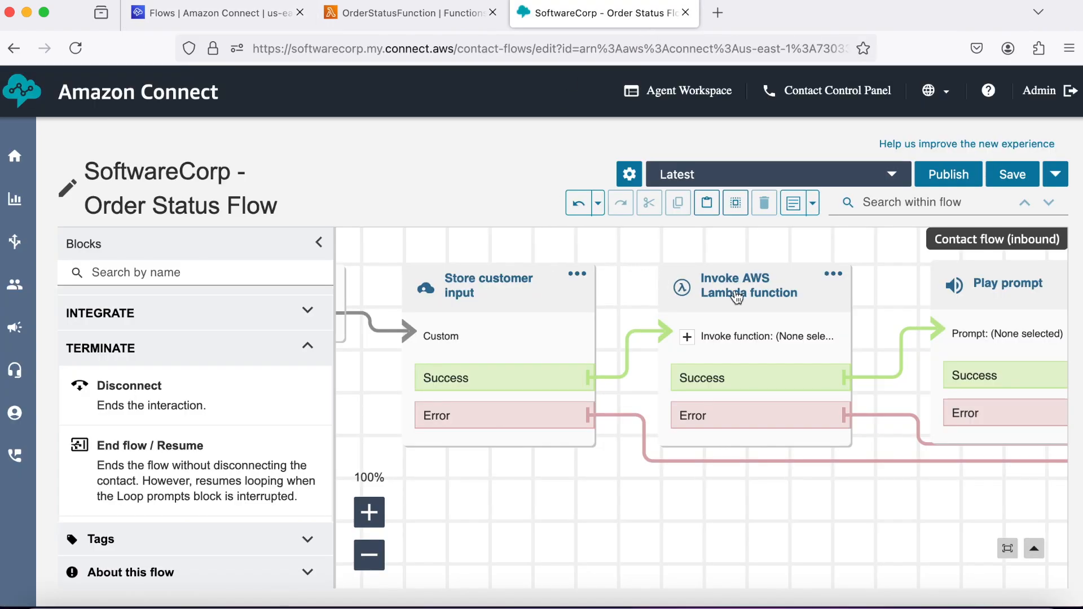
Make the Lambda block invoke OrderStatusFunction with an 8-second timeout.
click(740, 296)
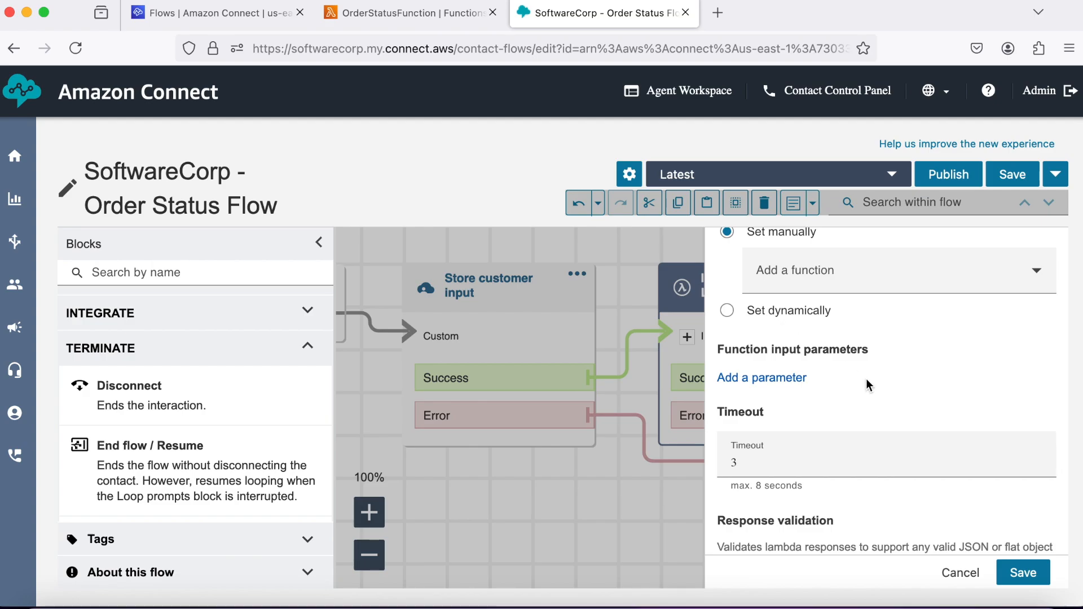
scroll(869, 386, up, 5)
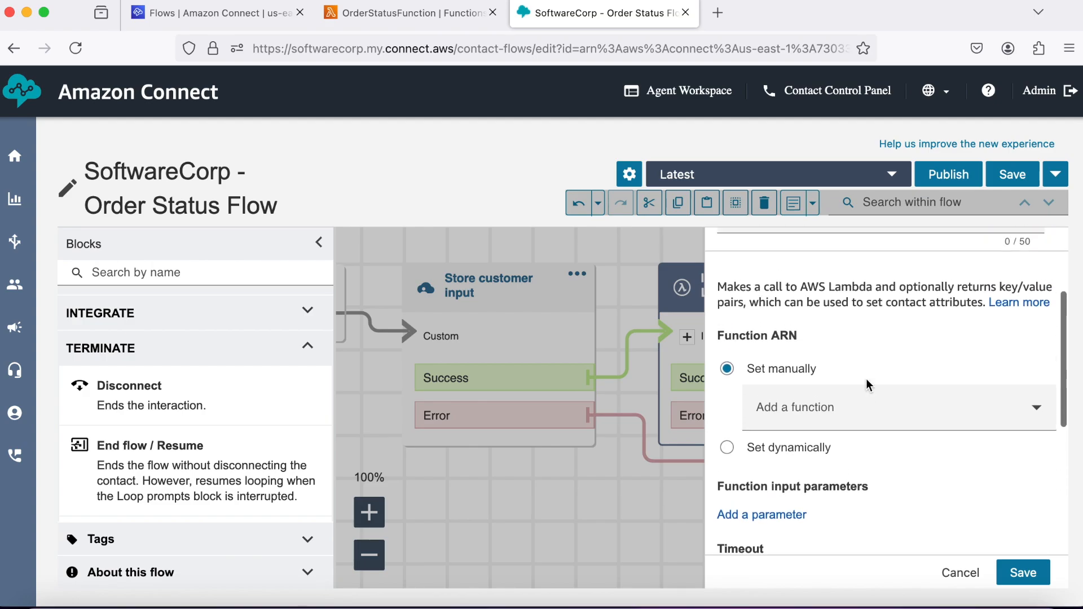
scroll(869, 385, down, 3)
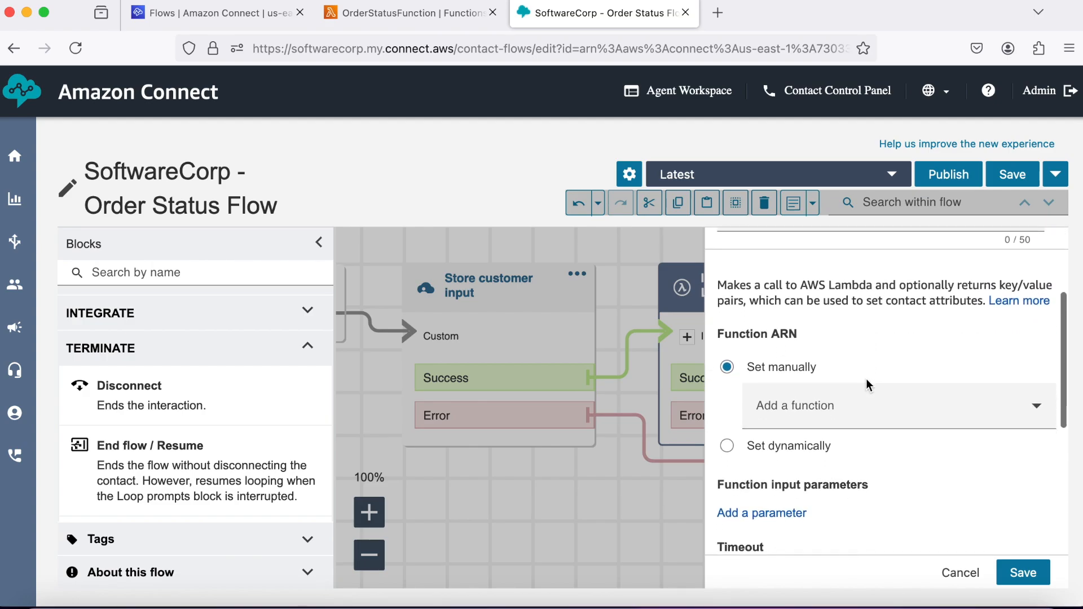
scroll(867, 385, down, 1)
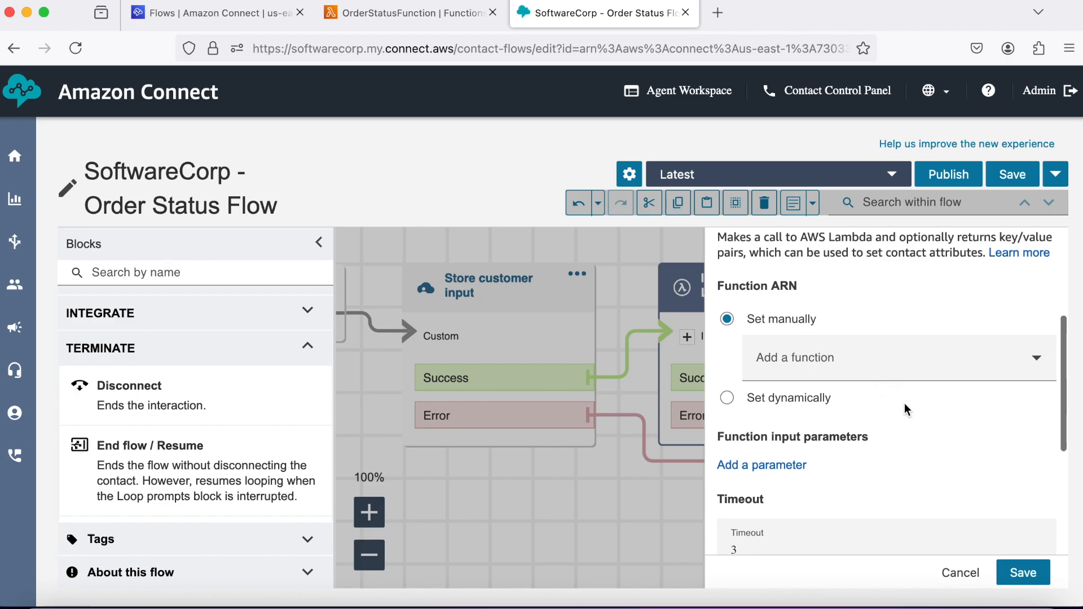
click(932, 377)
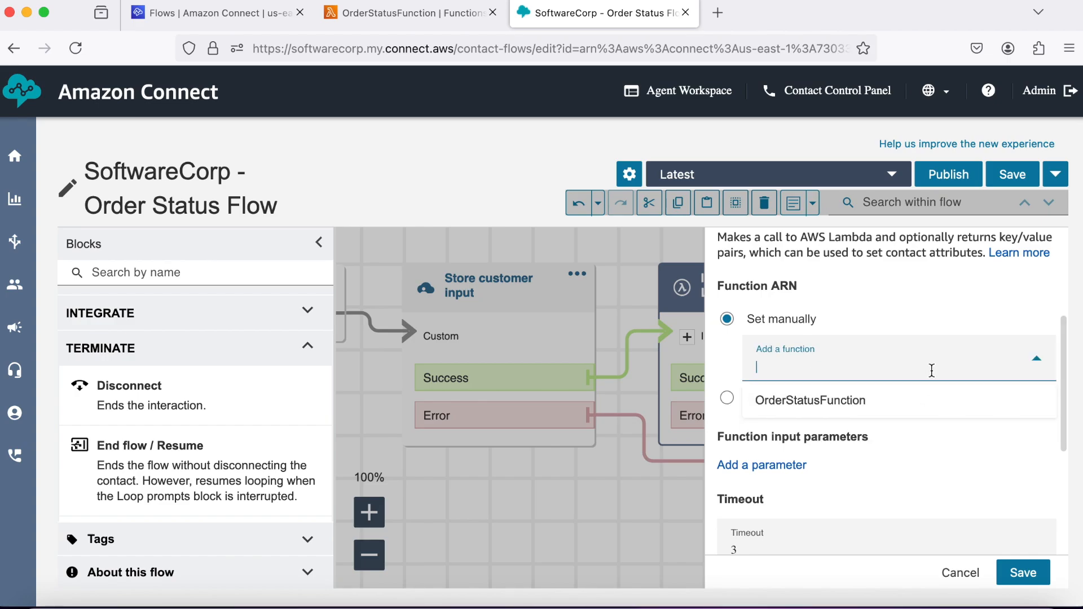
click(871, 403)
scroll(909, 443, down, 3)
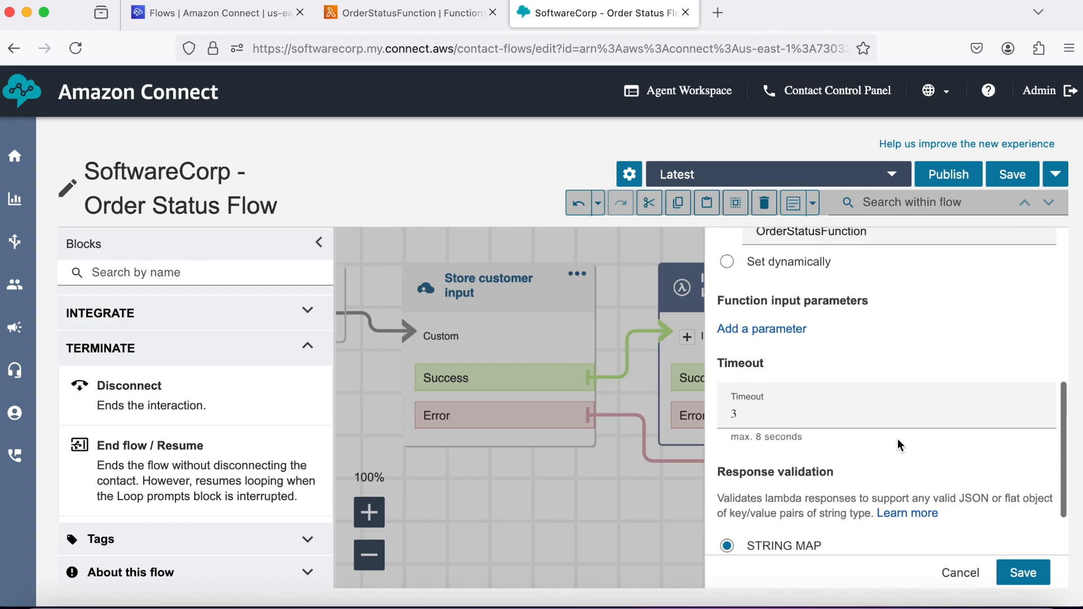
click(752, 414)
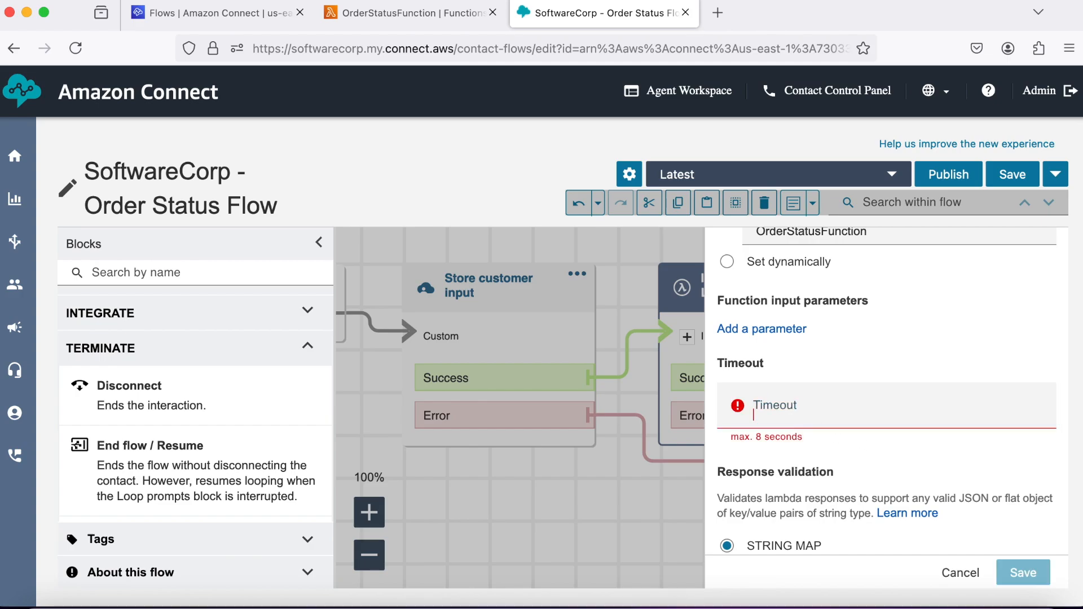
text(8)
scroll(770, 425, down, 1)
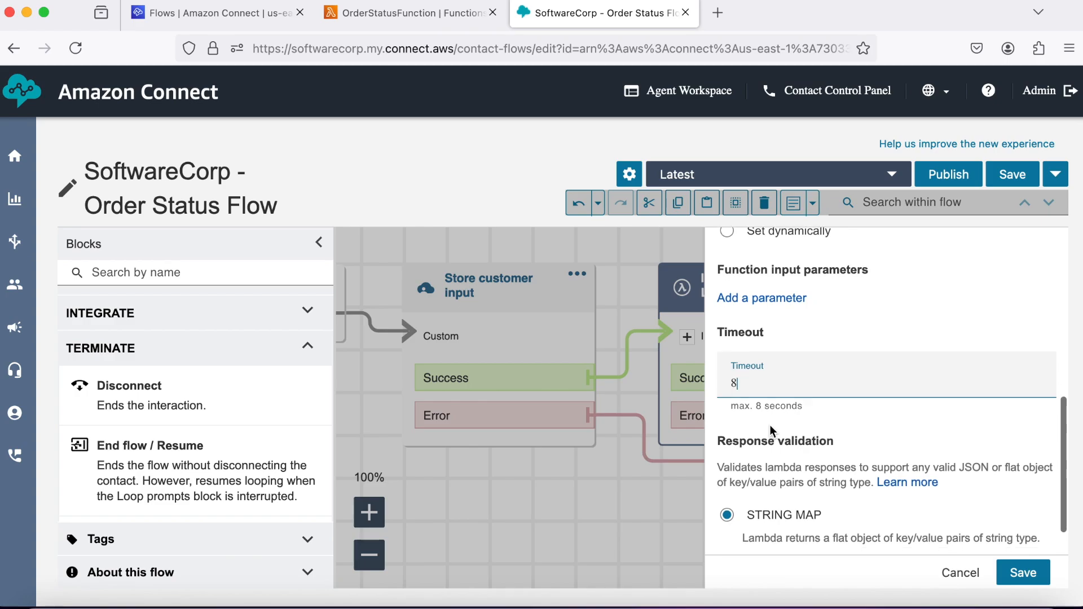
scroll(770, 427, down, 2)
scroll(770, 425, up, 3)
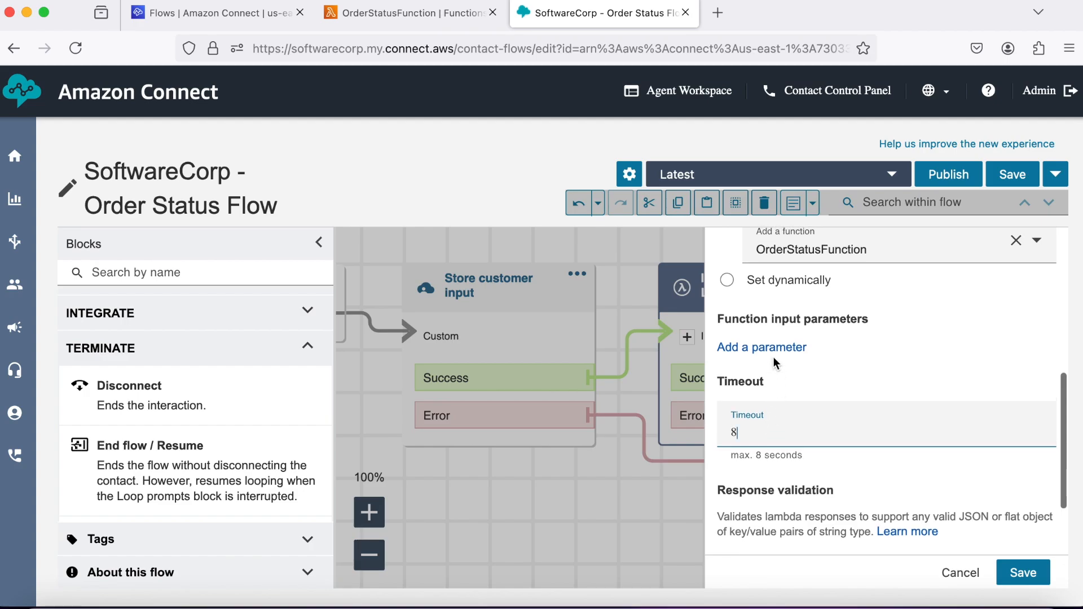
Add an OrderNo input parameter whose value is set dynamically from the System namespace.
click(765, 350)
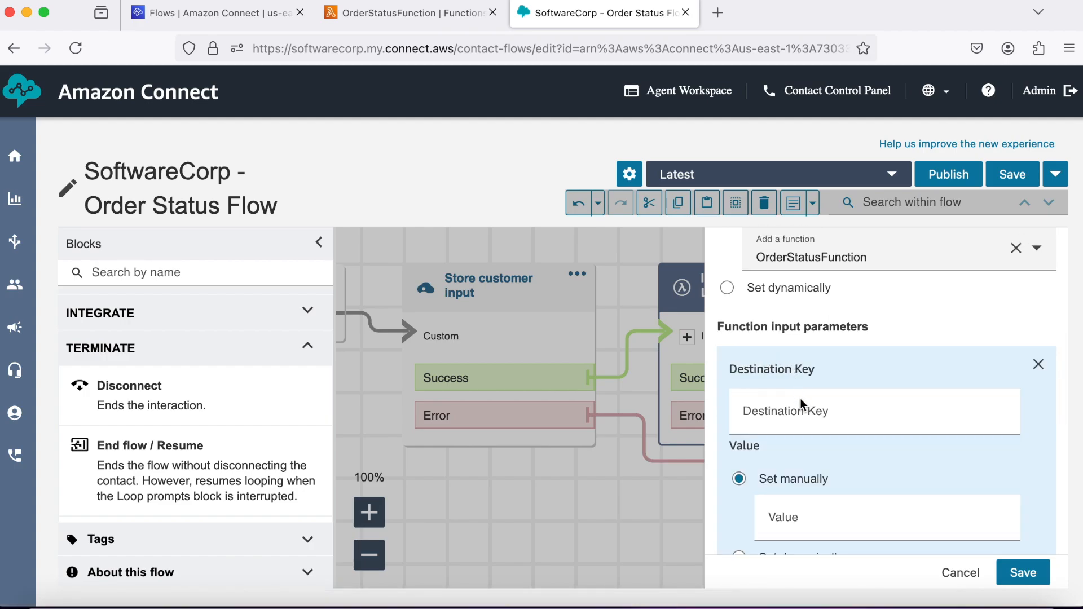
click(804, 415)
text(Order)
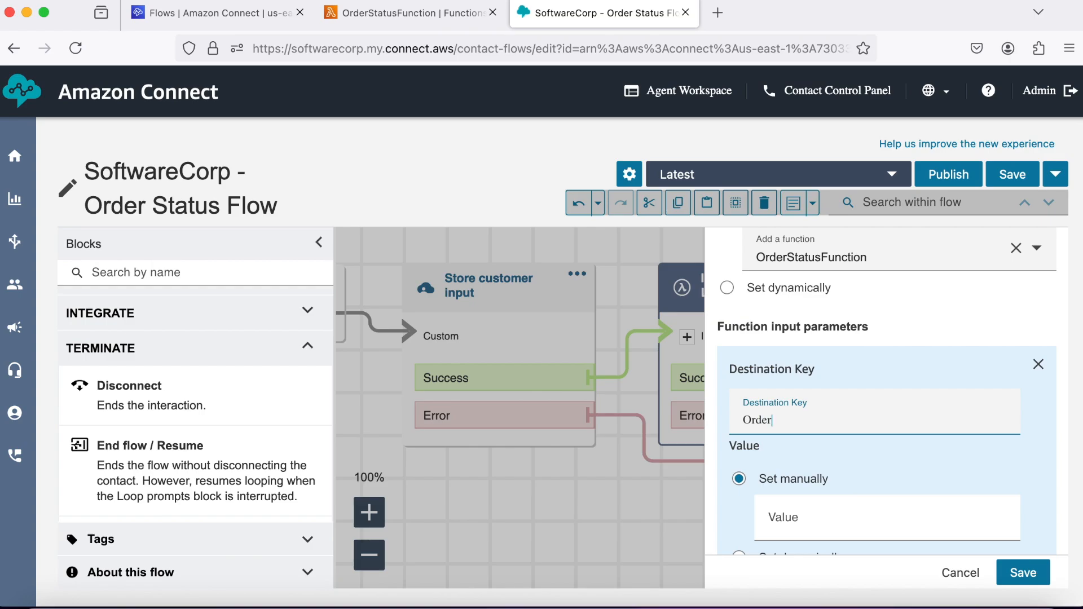
text(No)
scroll(835, 461, down, 3)
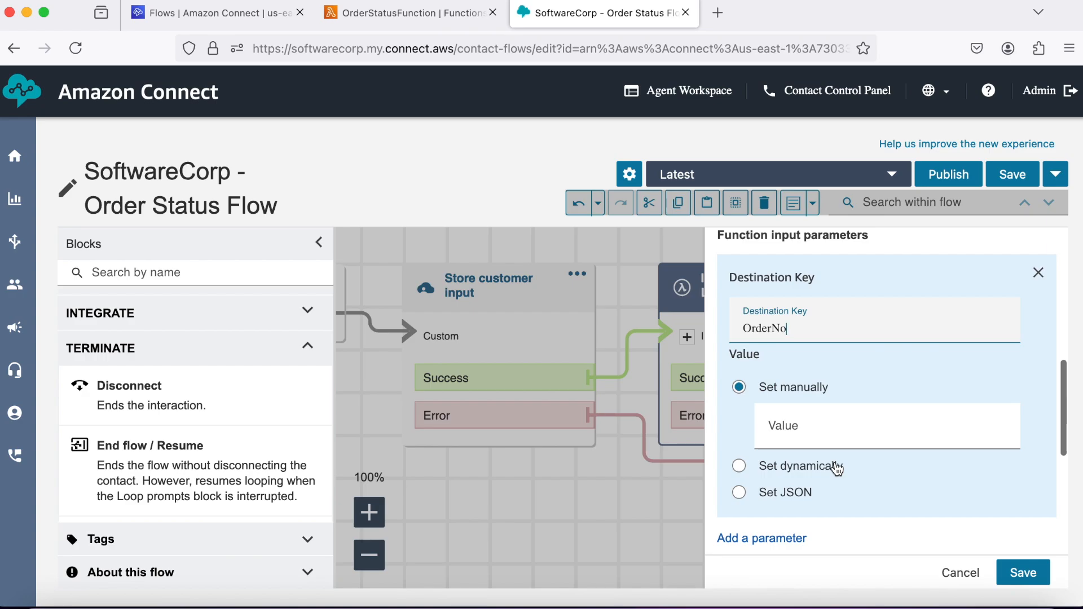
click(739, 466)
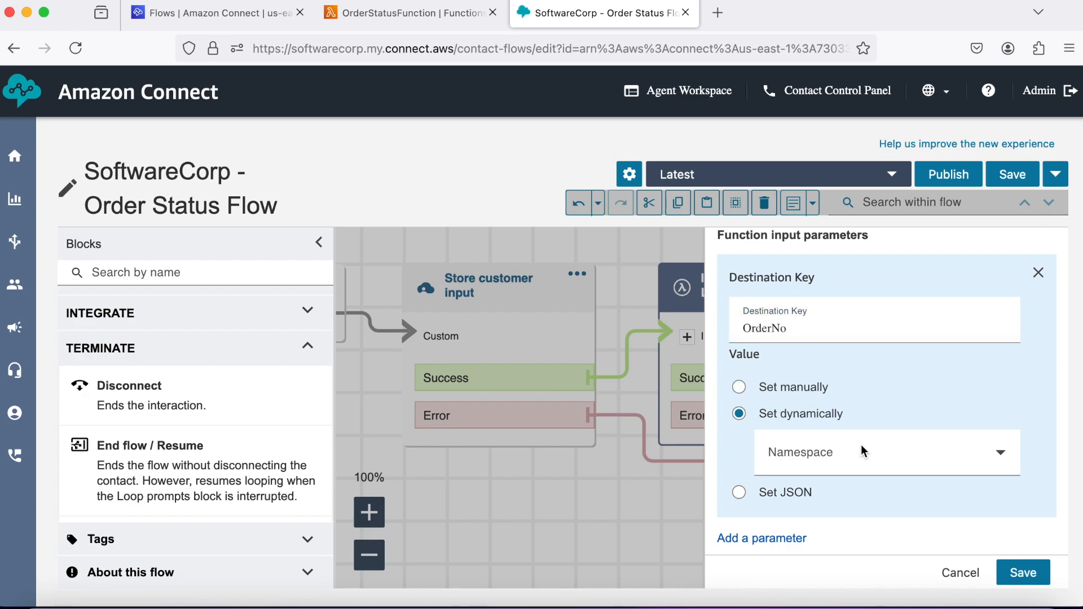
click(861, 445)
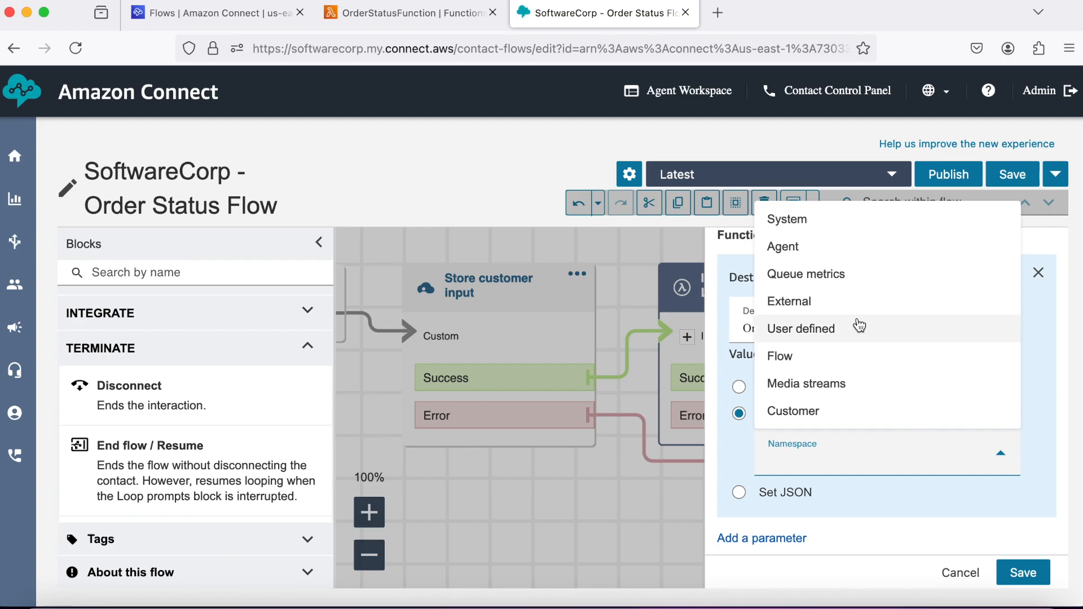
click(844, 221)
Set OrderNo's key to Stored customer input and save the Lambda block settings.
scroll(747, 448, down, 2)
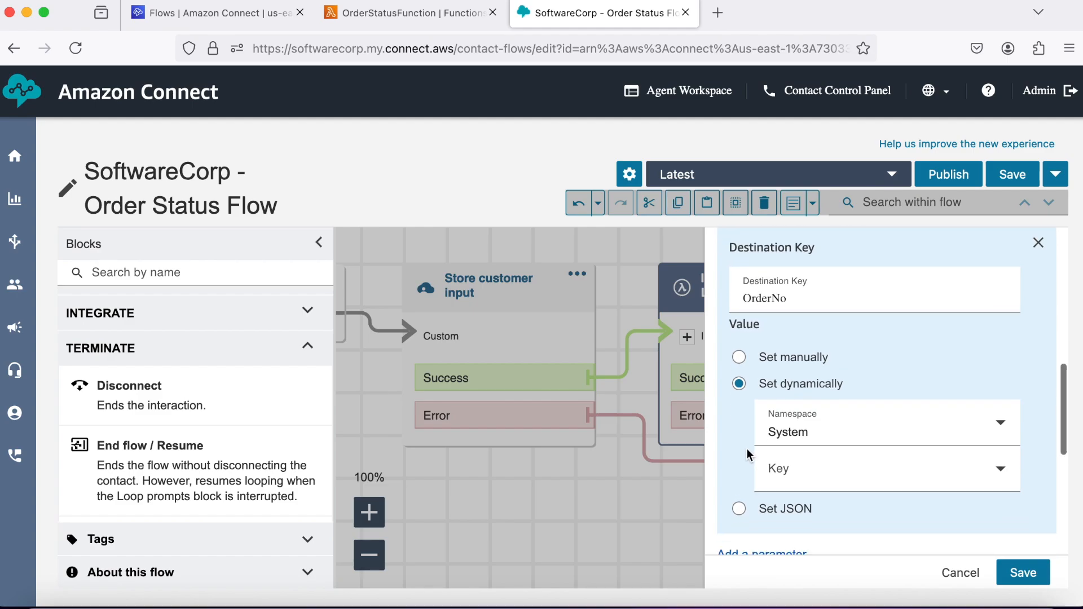
scroll(746, 449, down, 2)
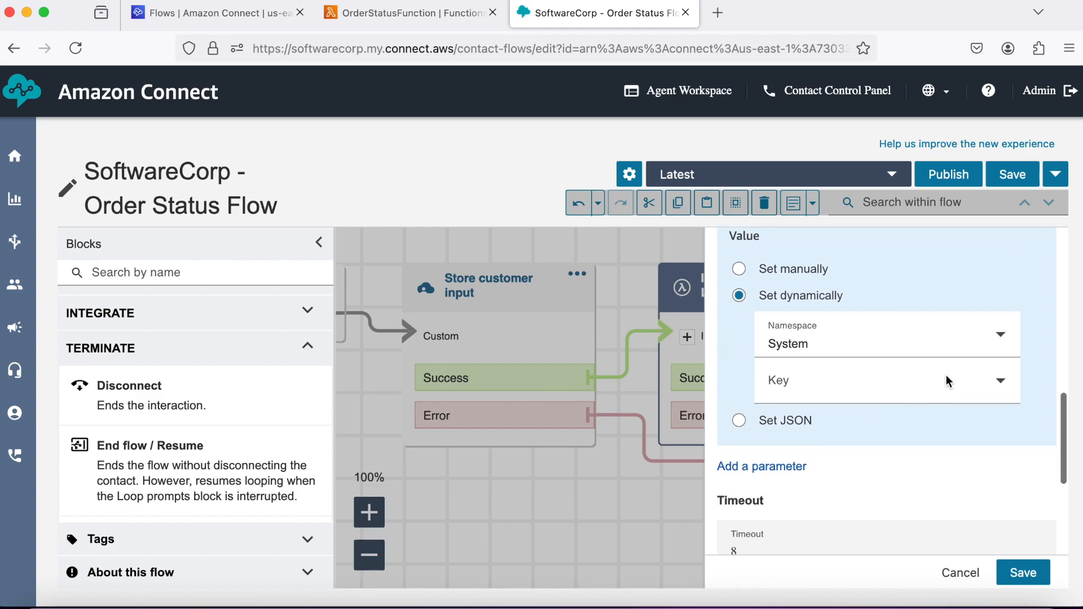
click(946, 374)
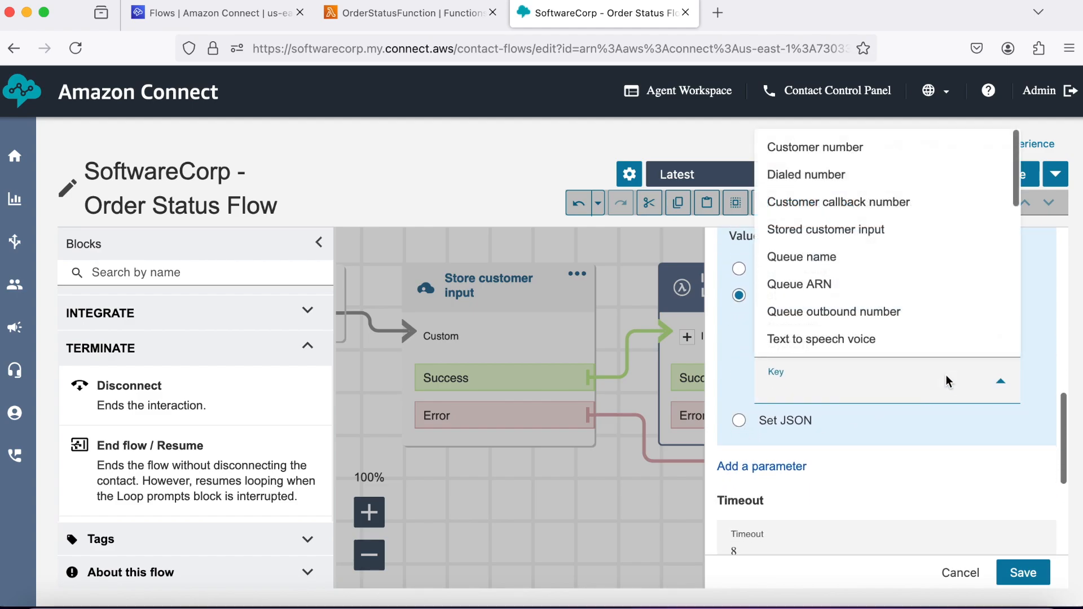
click(859, 237)
scroll(862, 408, down, 1)
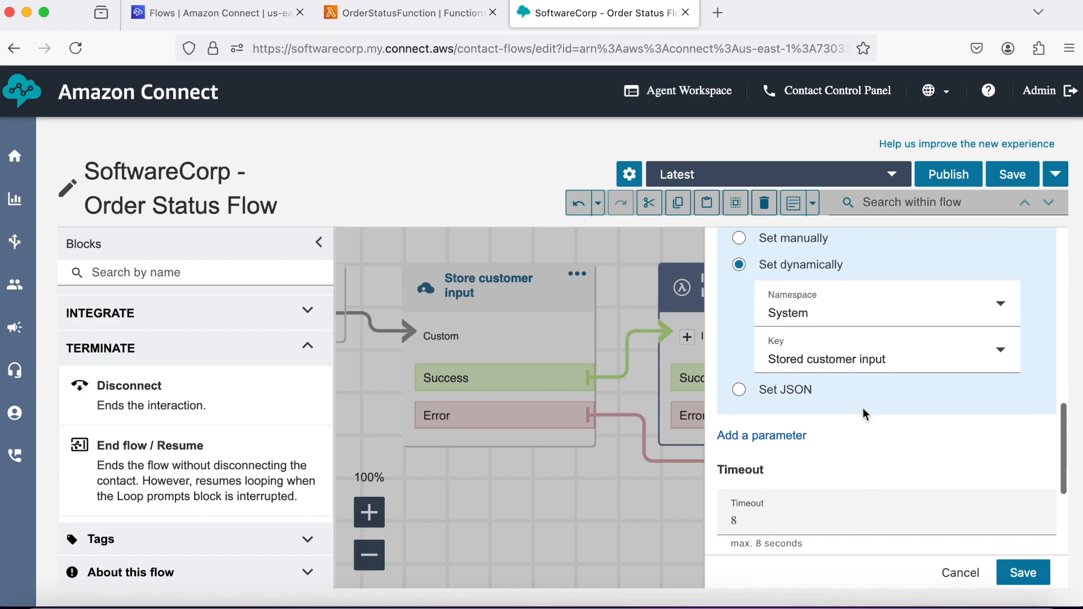
scroll(862, 408, down, 3)
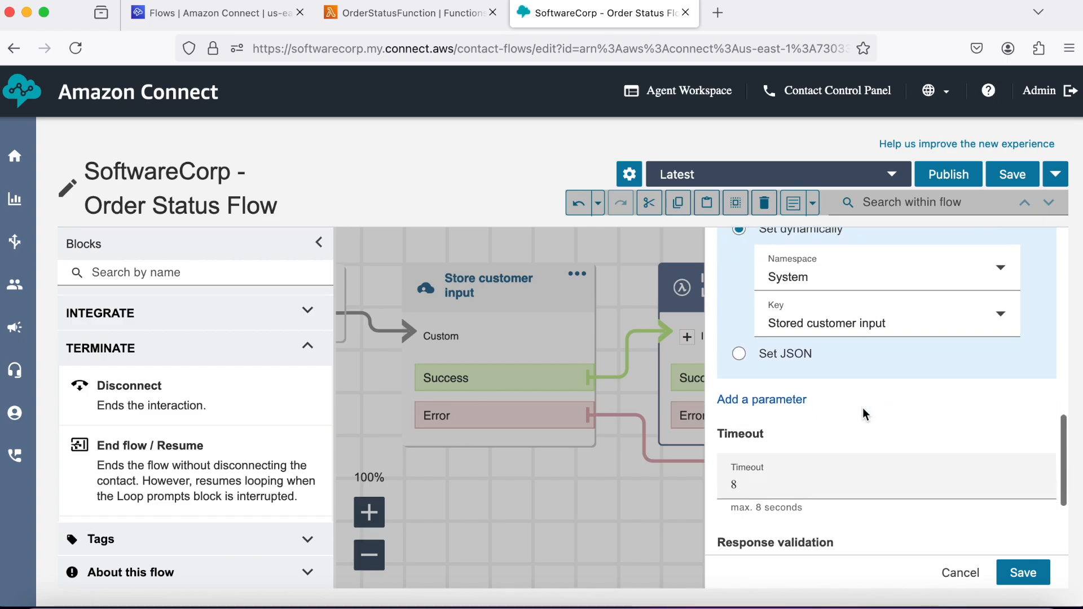
scroll(863, 410, down, 3)
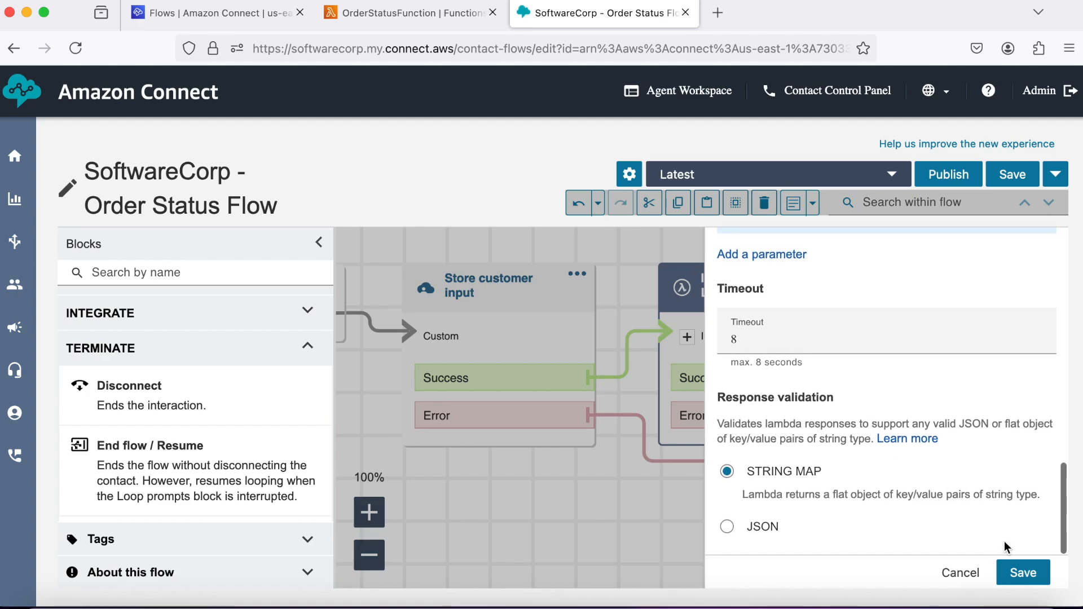
click(1023, 573)
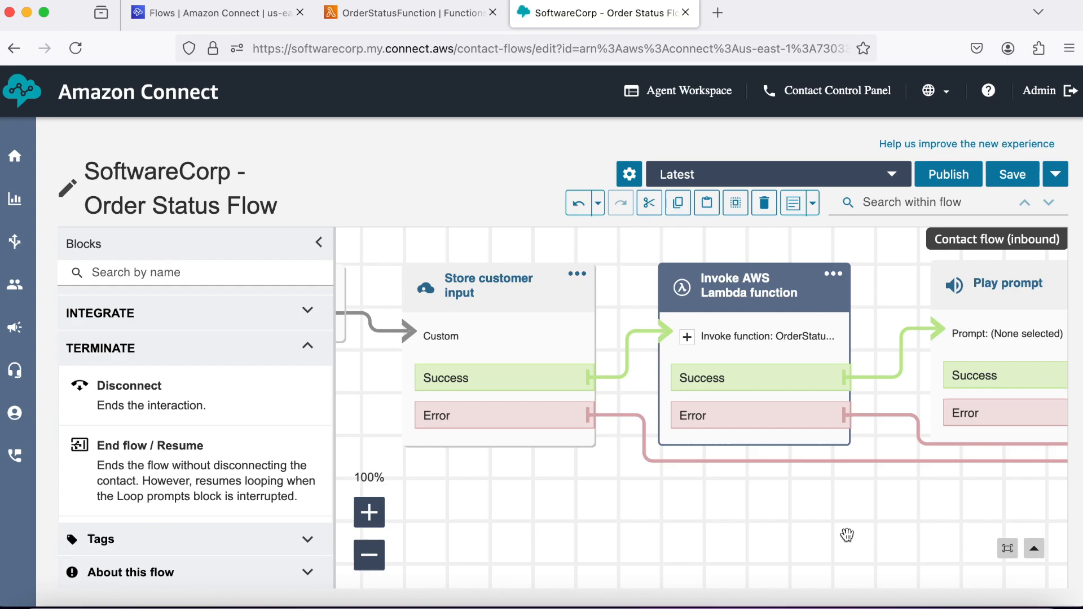
scroll(847, 535, right, 5)
scroll(847, 535, right, 2)
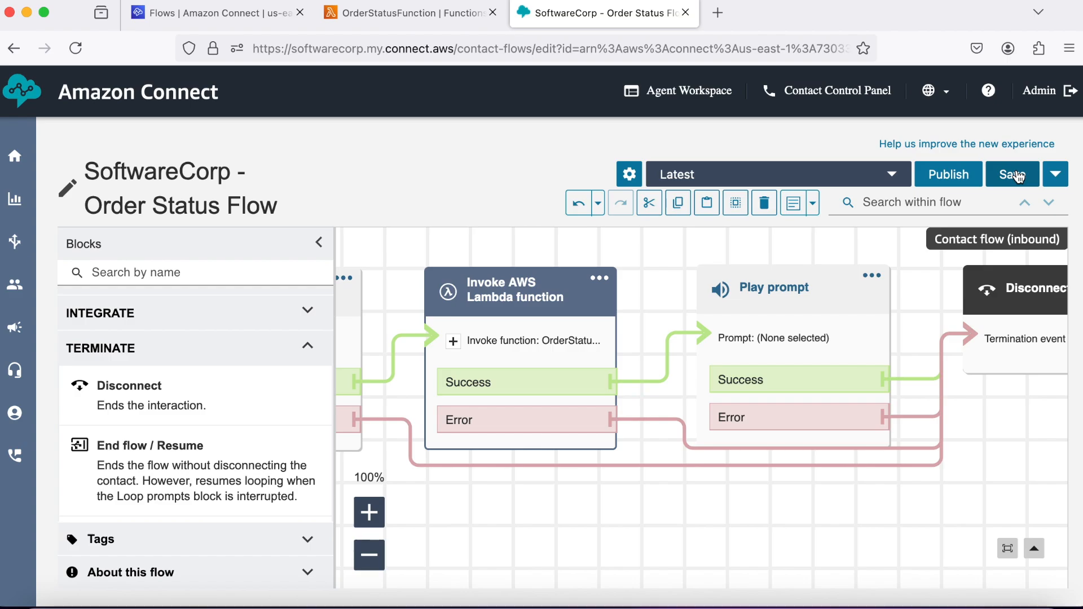
Set the Play prompt to text-to-speech: 'The status of you order is $.ExternalOrderStatus and expected delivery date is $.ExternalExpectedDeliveryDate'.
click(797, 297)
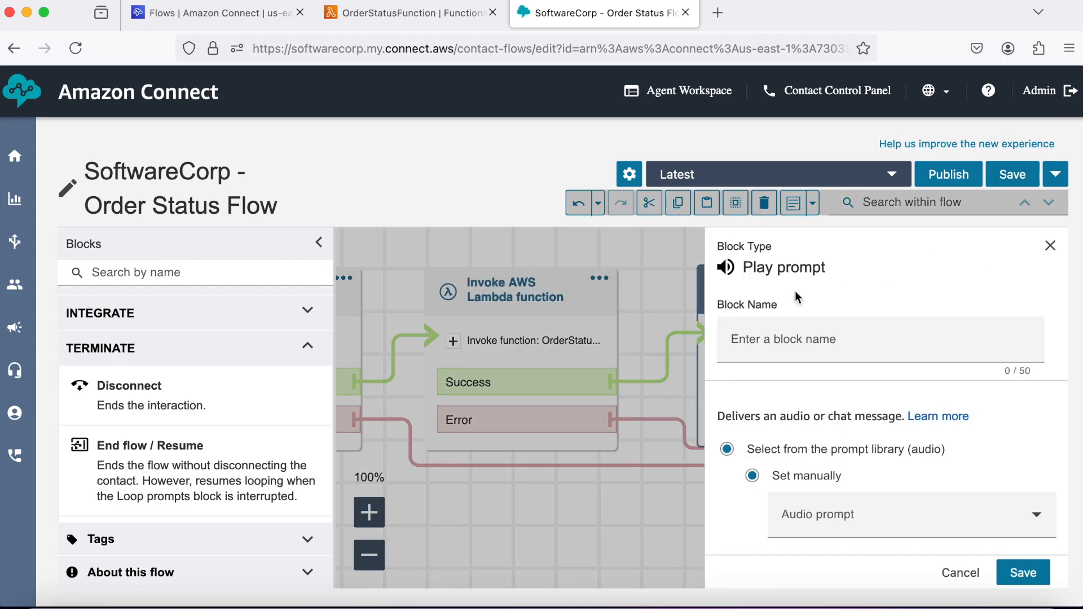
scroll(801, 412, down, 3)
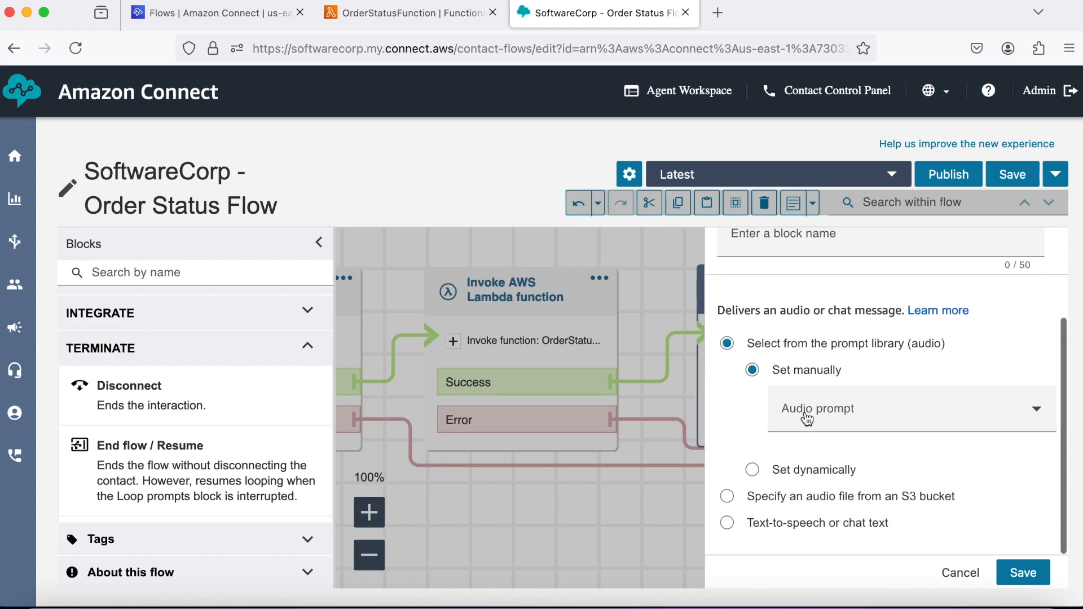
click(727, 525)
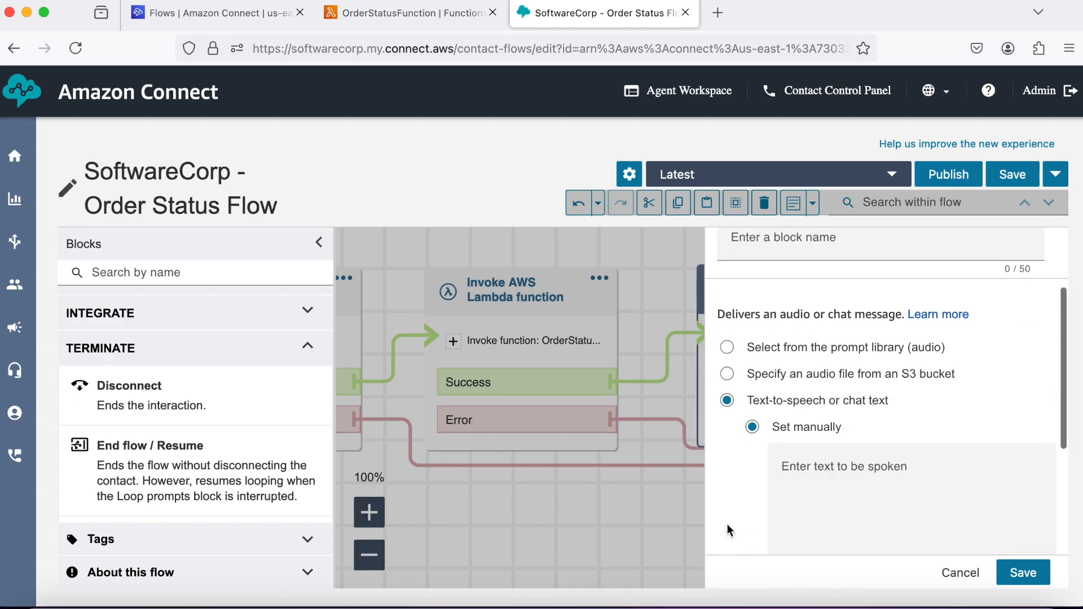
click(799, 474)
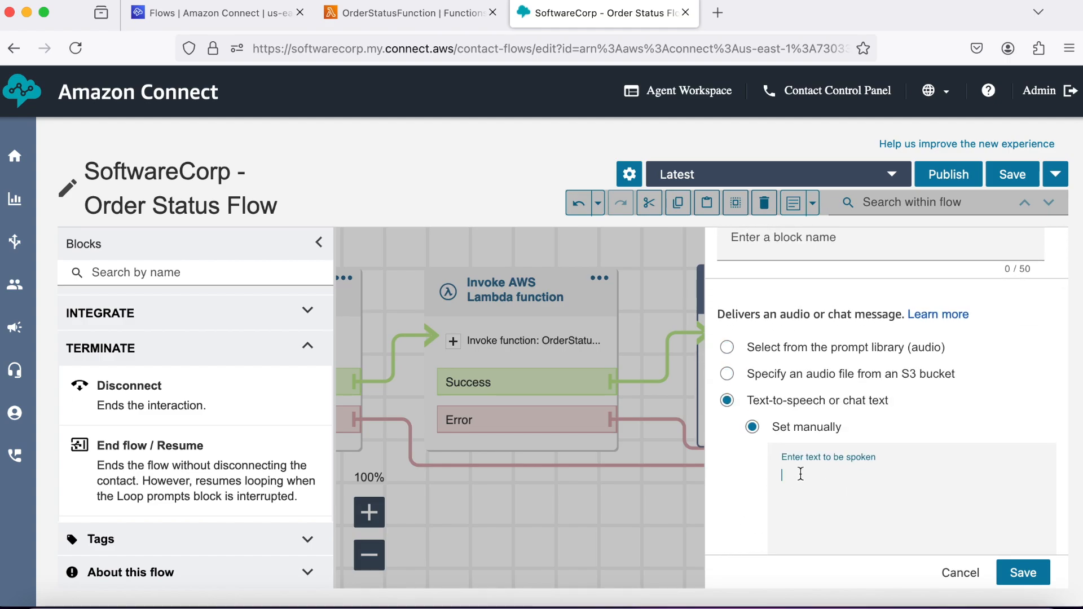
text(The status of you order)
text(is $.External)
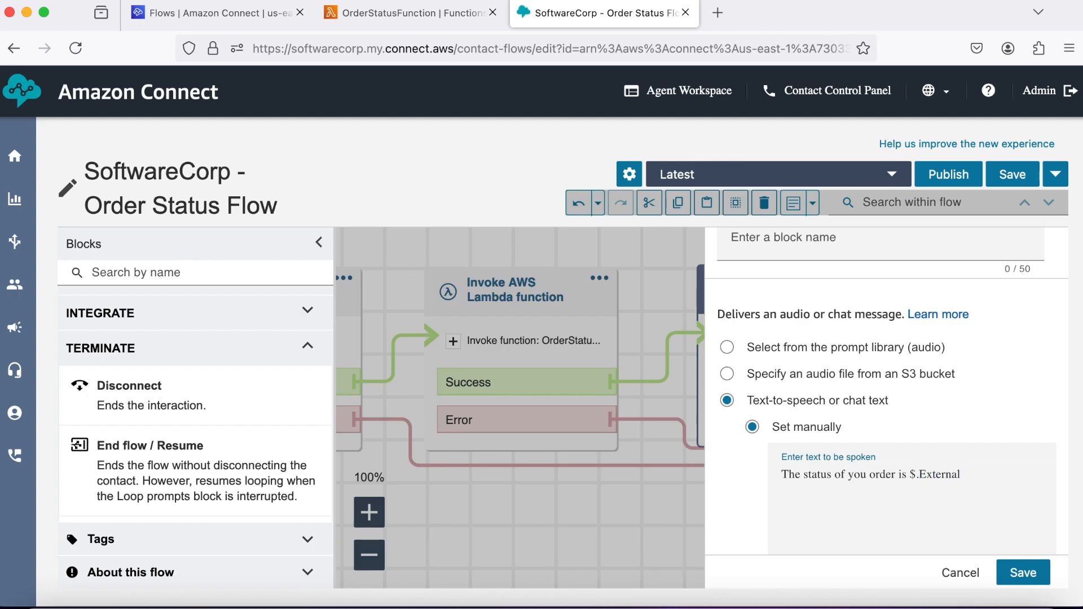
text(OrderStatus and expecte)
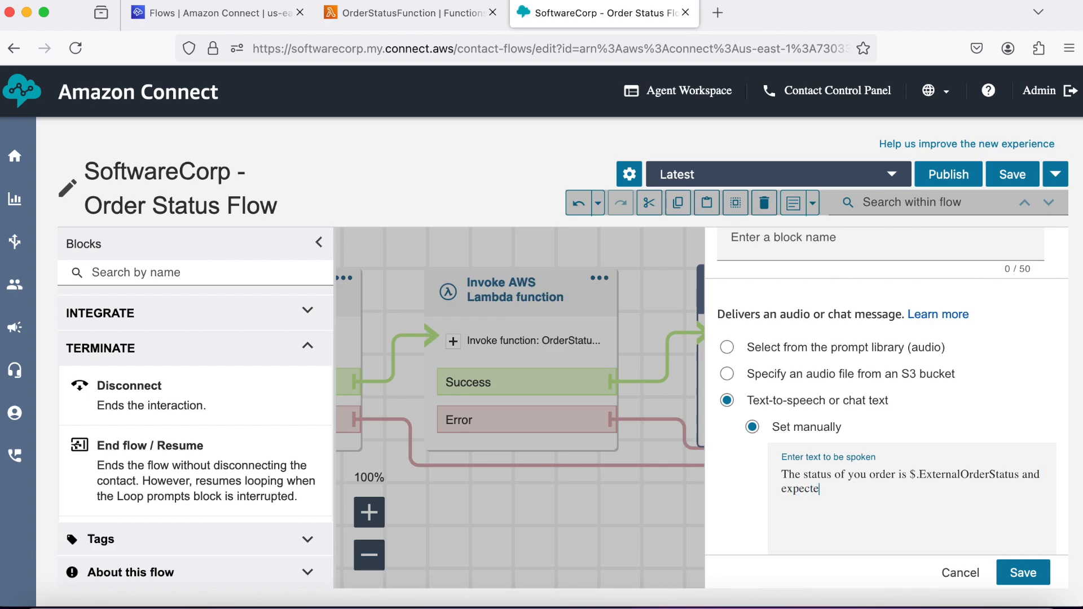
text(d delivery date is $.External)
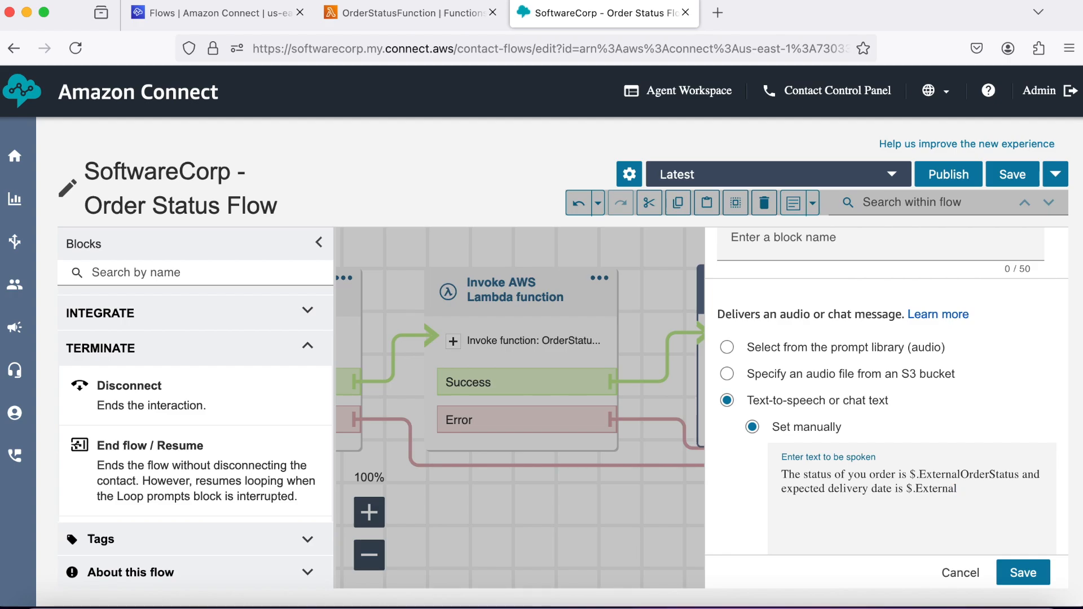
text(ExpectedDeliveryDate.)
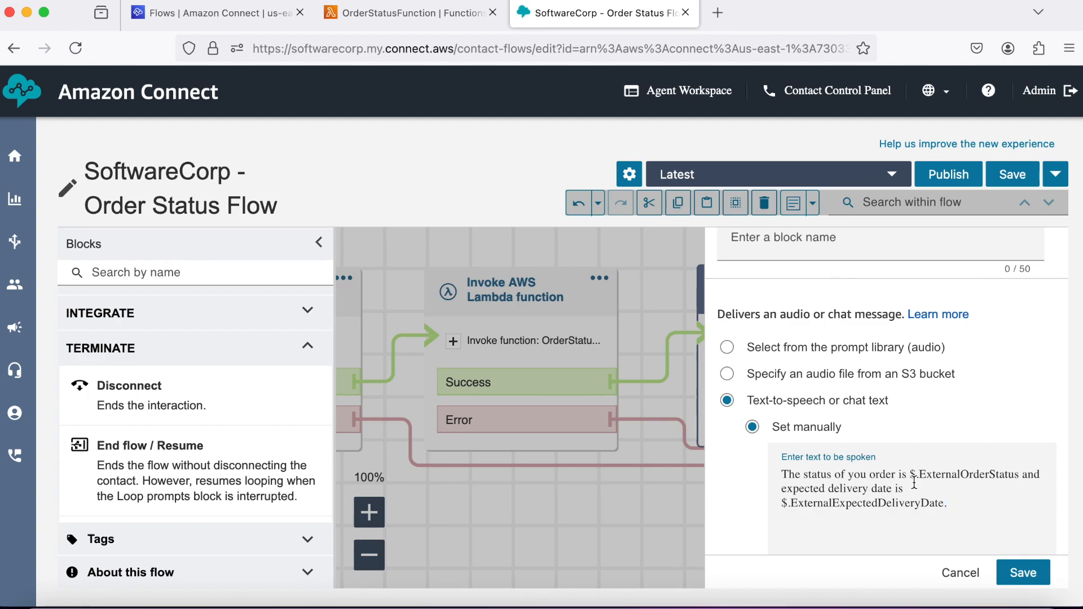
double_click(807, 505)
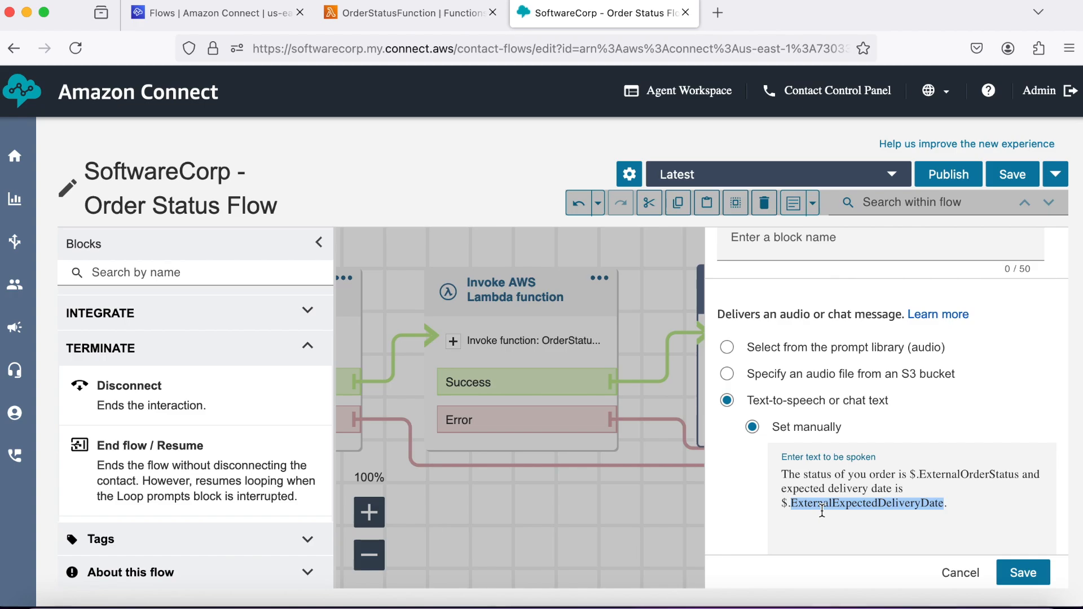
double_click(962, 476)
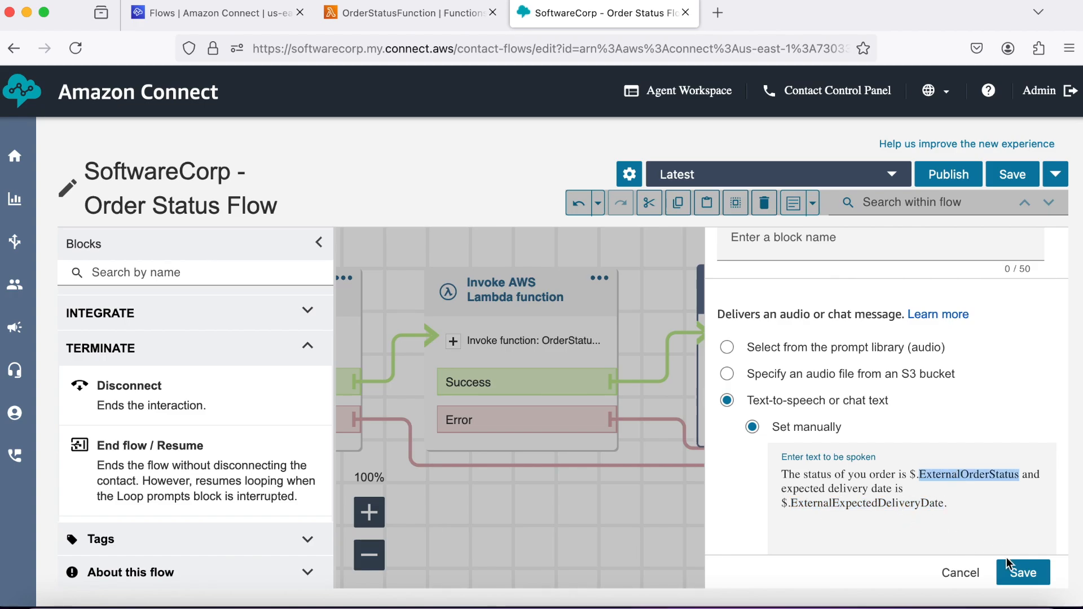
Keep the Play prompt text and save the Order Status Flow.
click(1023, 573)
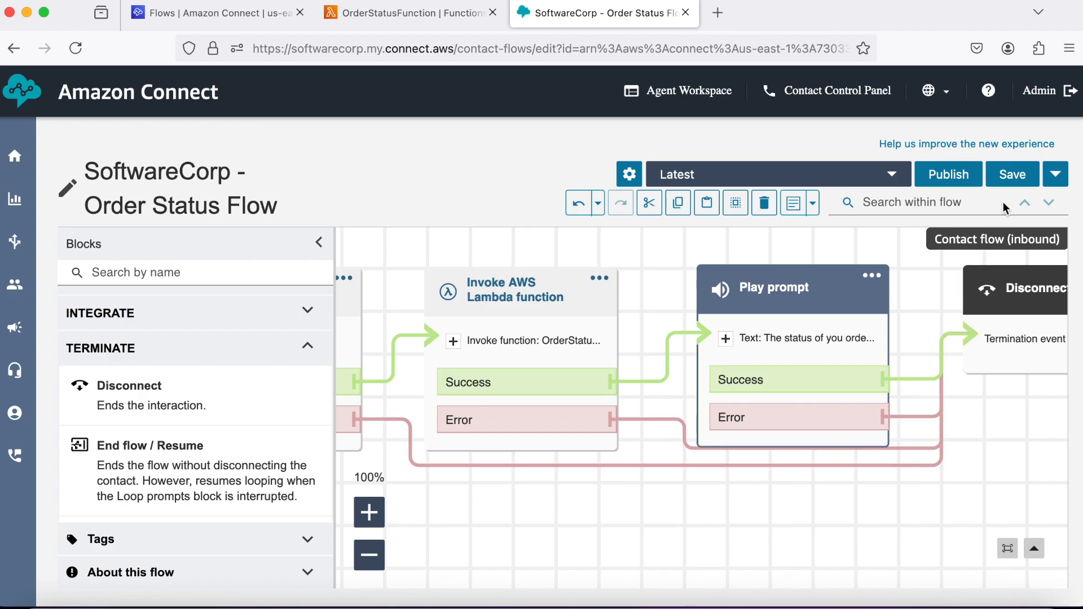
click(1013, 180)
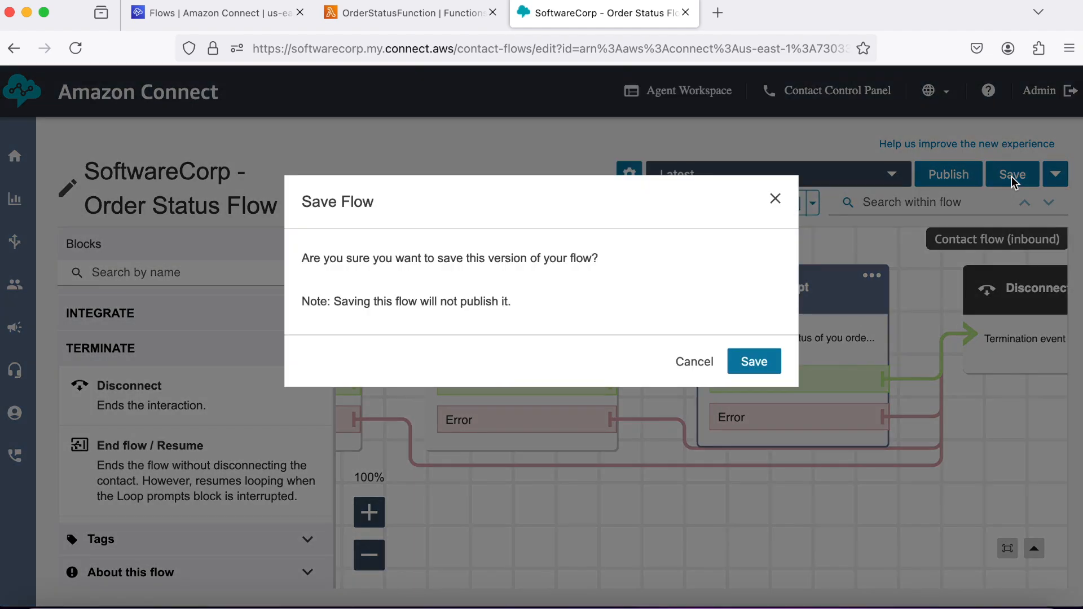
click(760, 364)
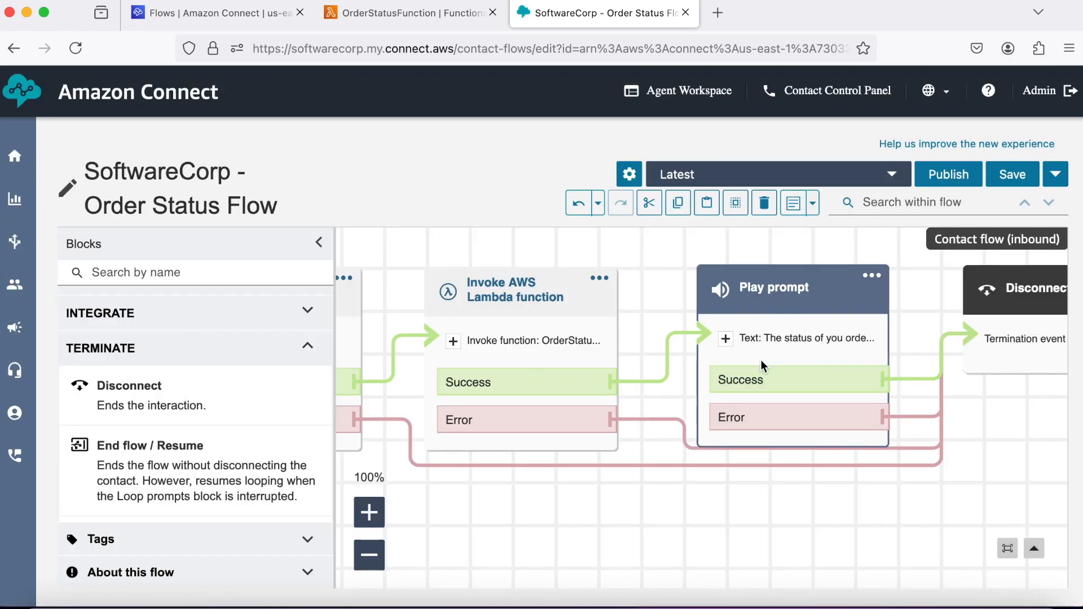
Publish the Order Status Flow and return to the contact flows list.
click(948, 176)
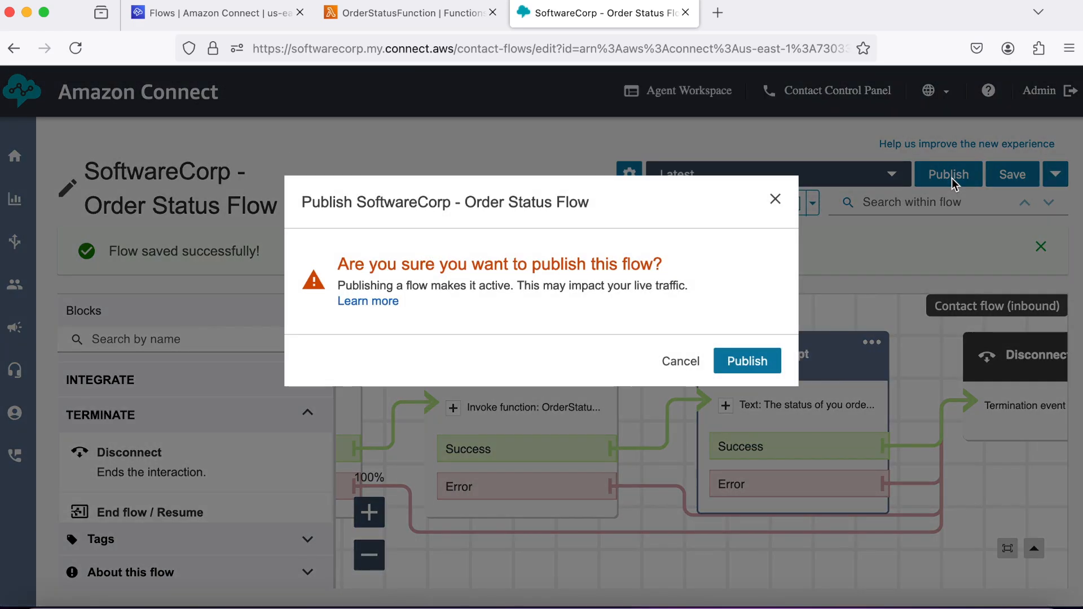
click(746, 362)
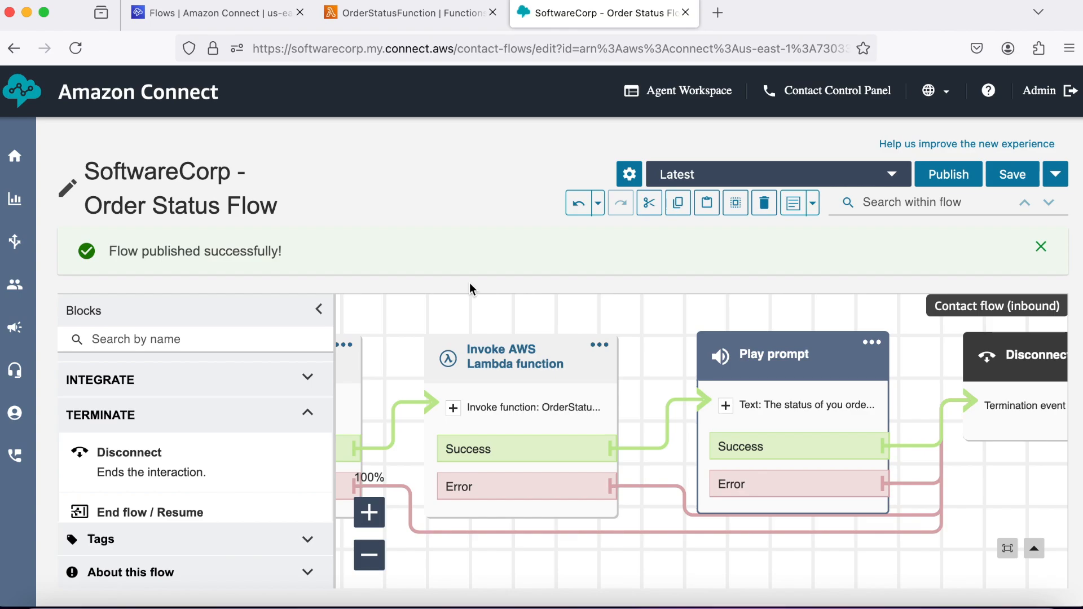
mouse_move(16, 241)
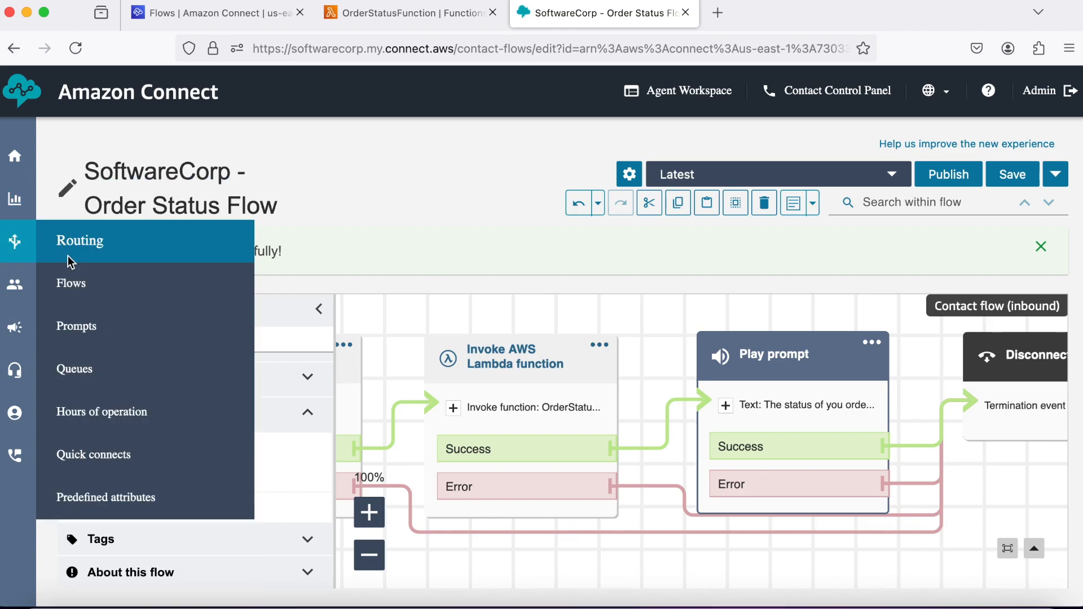
click(75, 276)
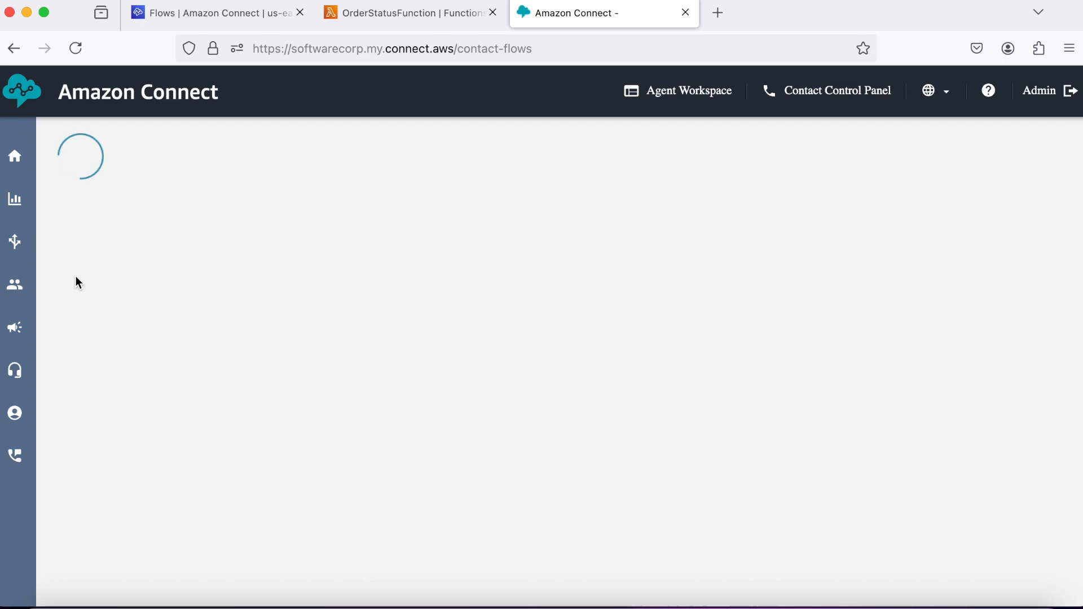
Open SoftwareCorp - Main Flow for editing with the overview map hidden.
scroll(270, 317, down, 10)
scroll(271, 319, down, 8)
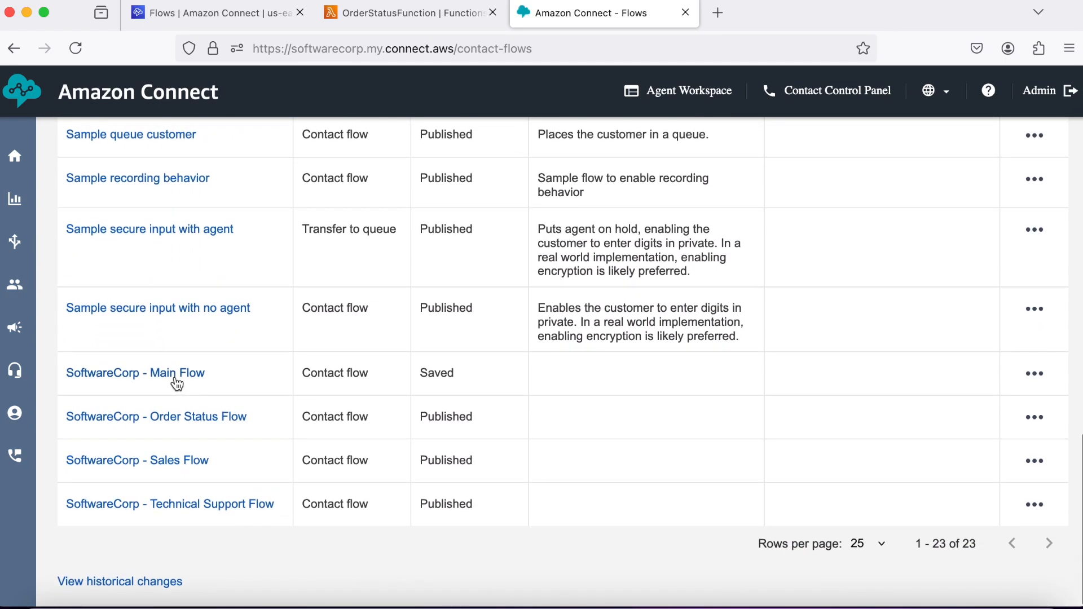
click(175, 374)
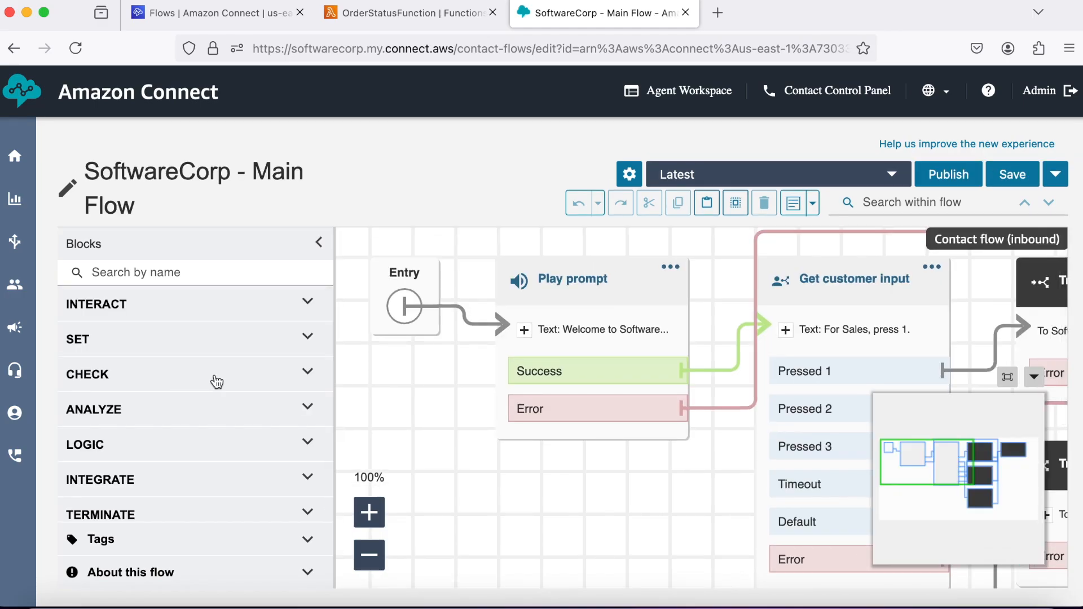
click(1033, 377)
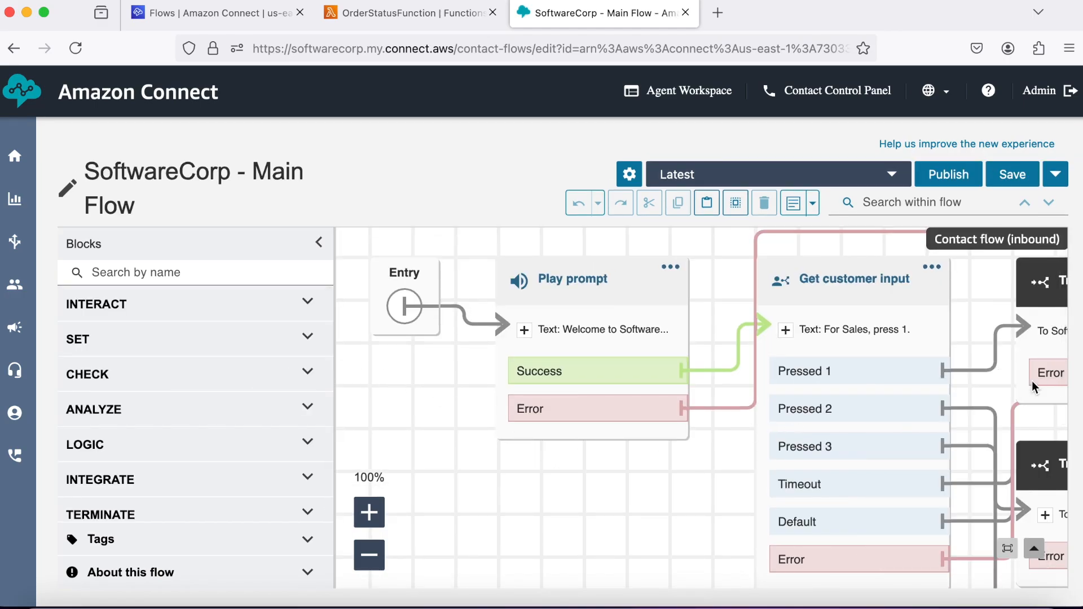
scroll(970, 409, right, 3)
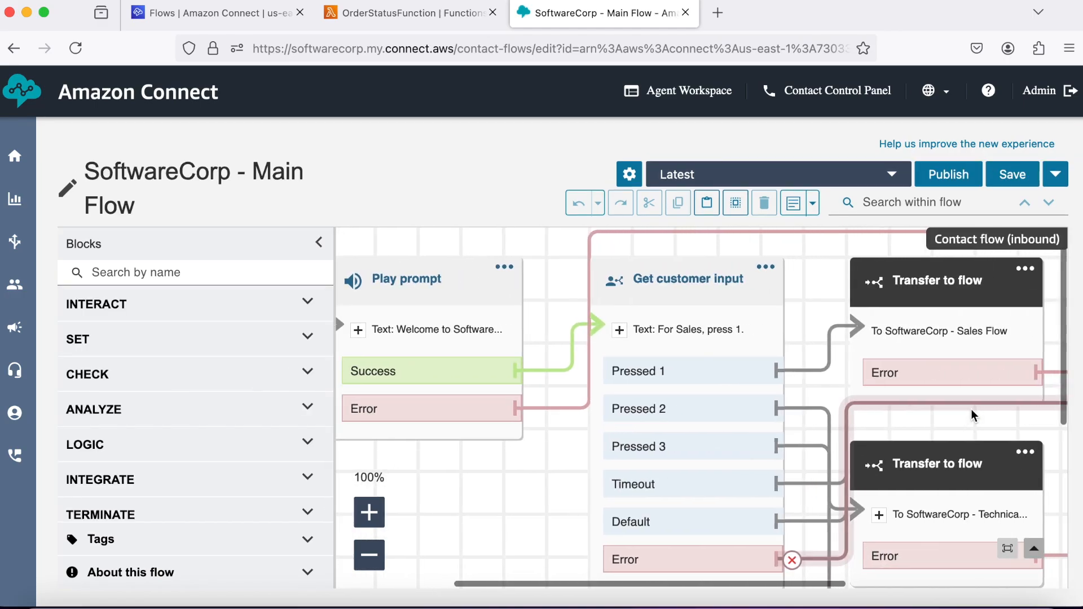
scroll(970, 409, down, 4)
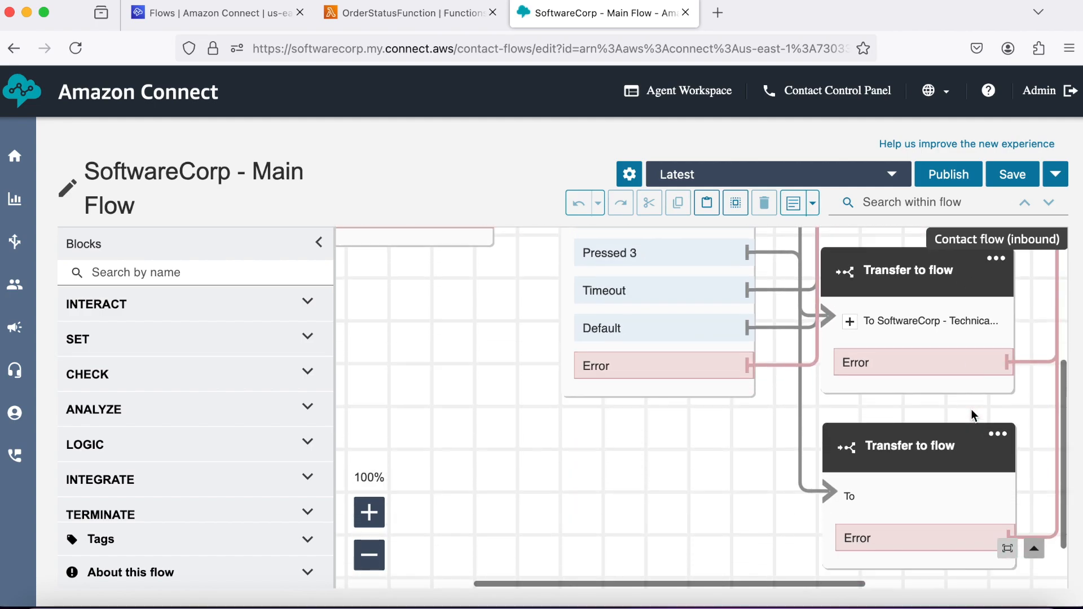
Point the new Transfer to flow block at SoftwareCorp - Order Status Flow and save it.
click(934, 405)
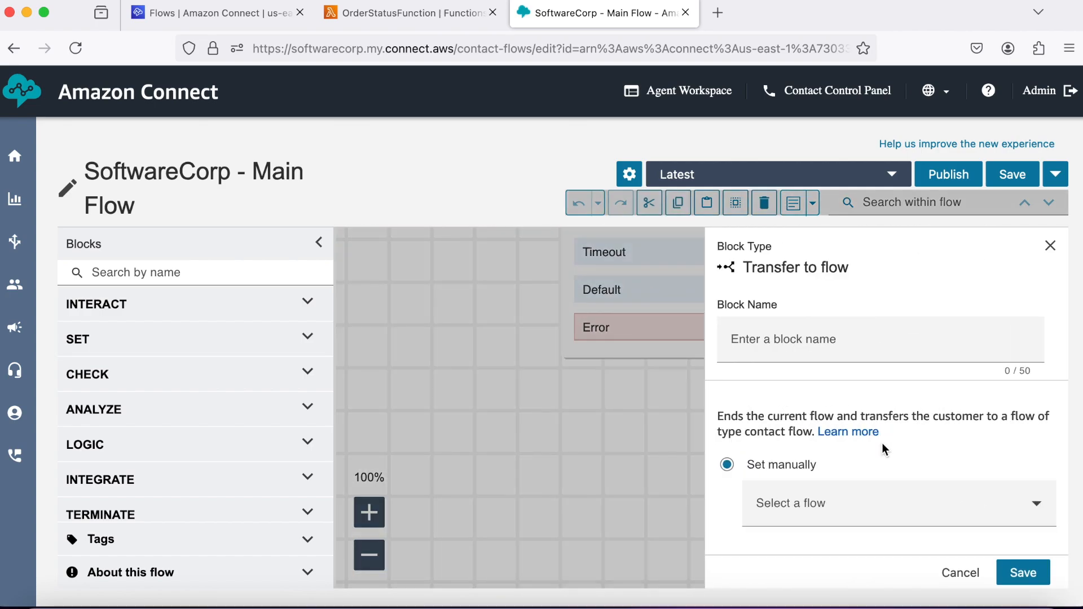
click(875, 503)
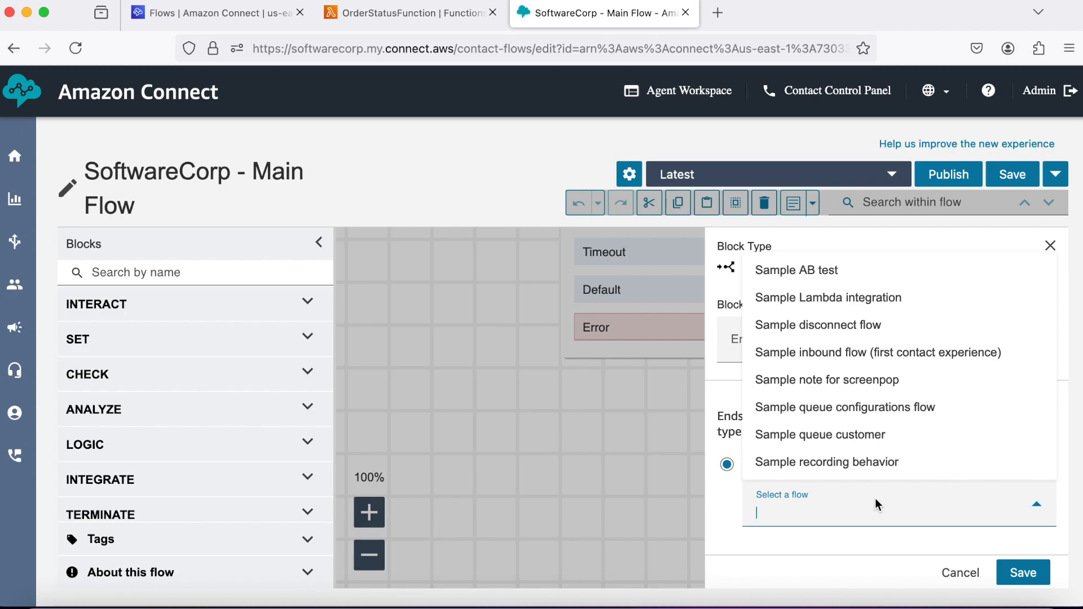
scroll(872, 415, down, 3)
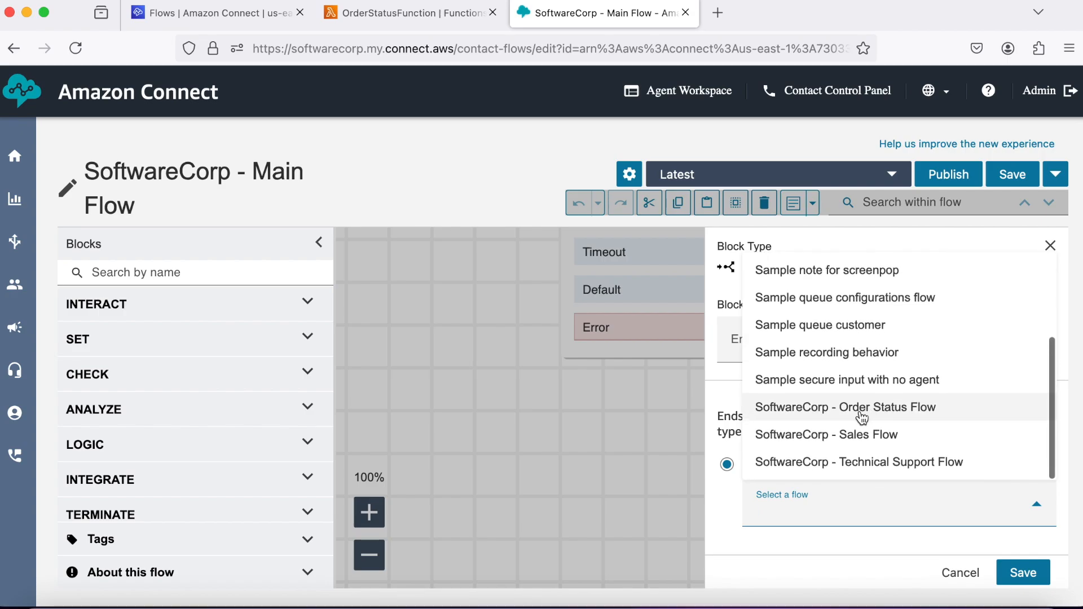
click(854, 411)
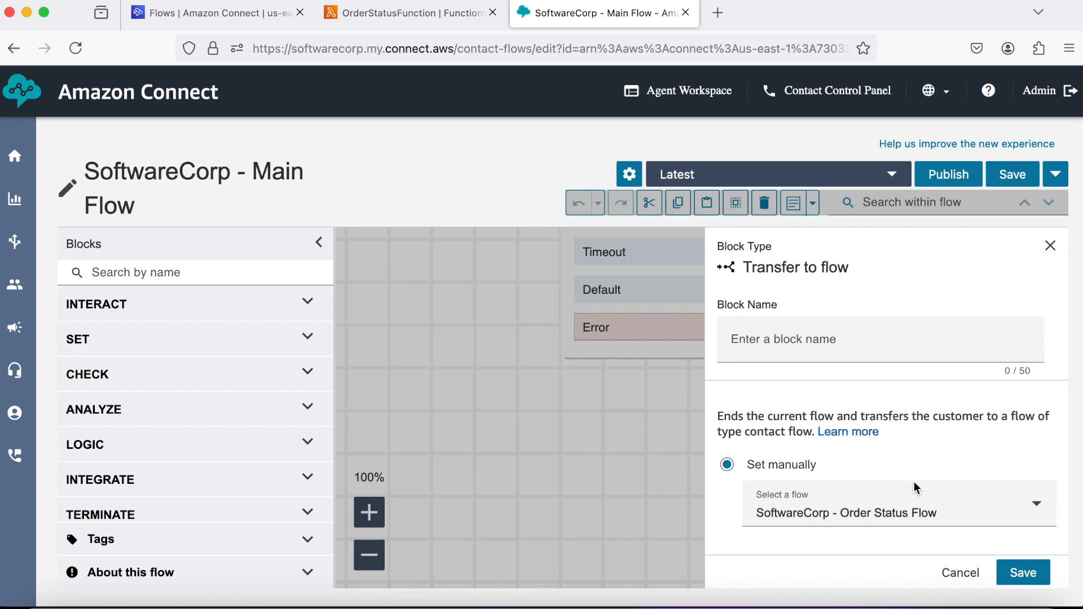
click(1023, 573)
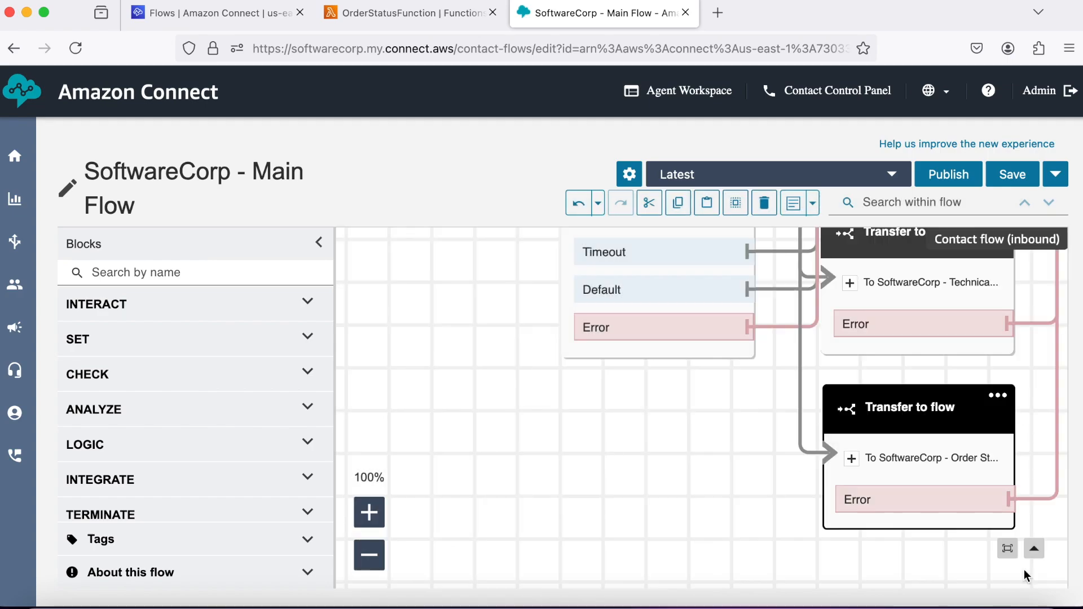
click(372, 556)
Zoom out and save SoftwareCorp - Main Flow.
click(369, 556)
click(369, 556)
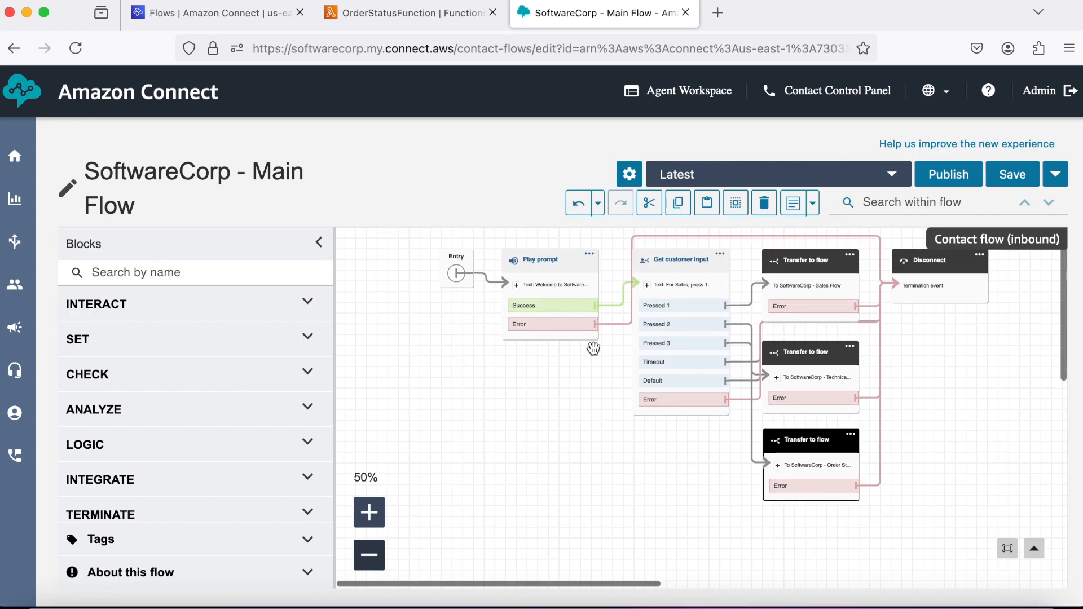
click(1026, 180)
click(754, 361)
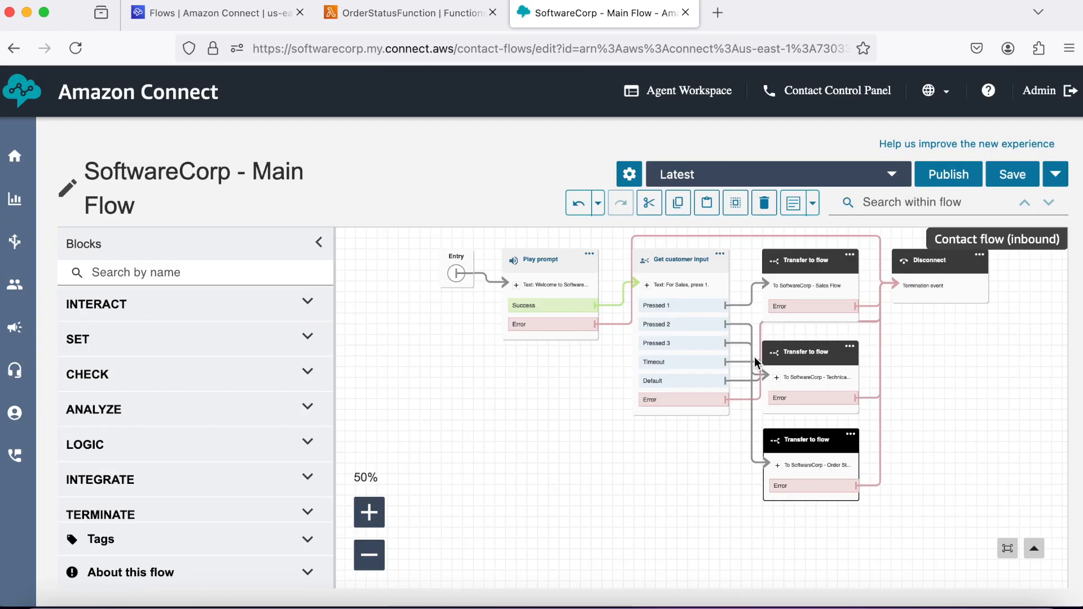
Publish the Main Flow, then go to the Phone numbers list.
click(949, 176)
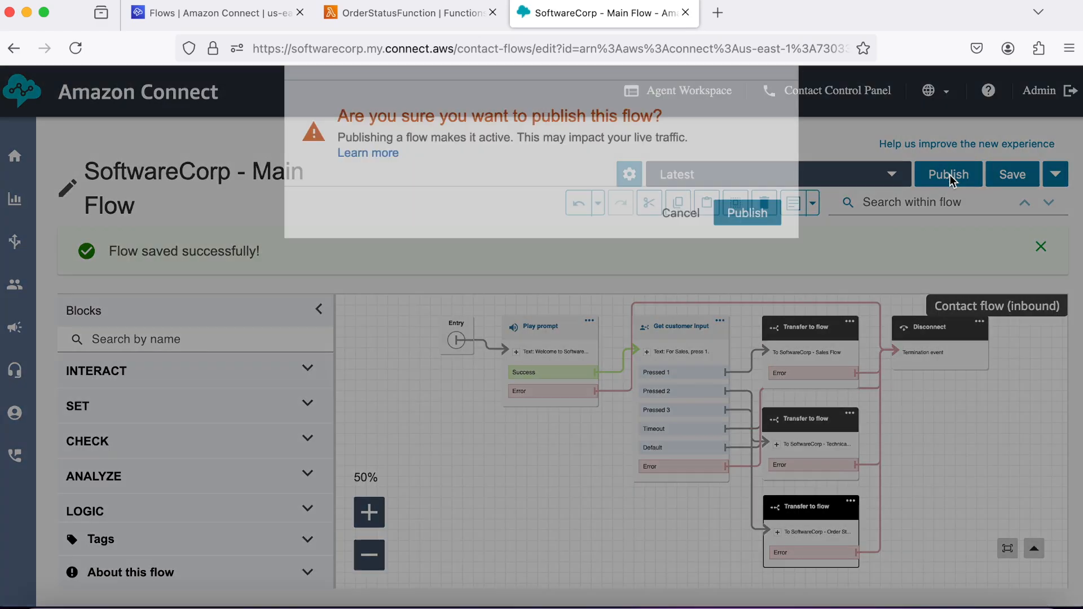
click(747, 361)
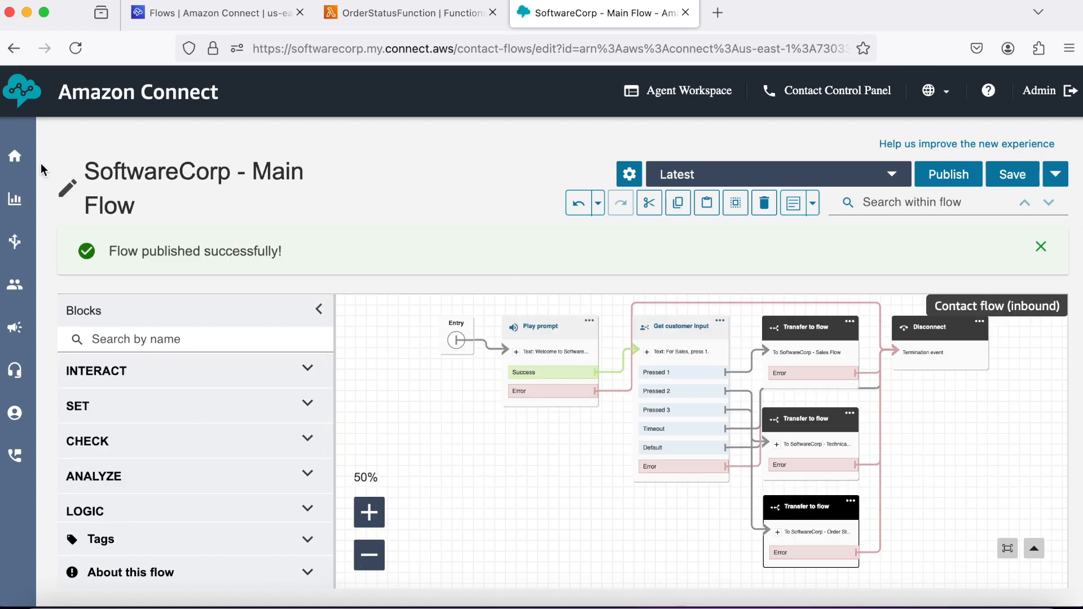
mouse_move(10, 361)
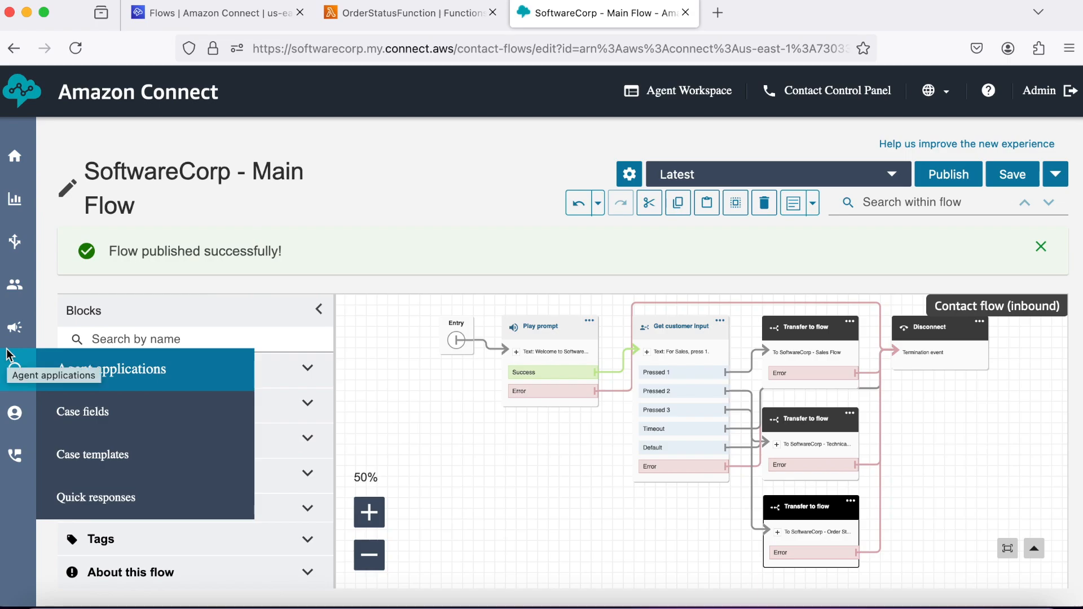
mouse_move(20, 455)
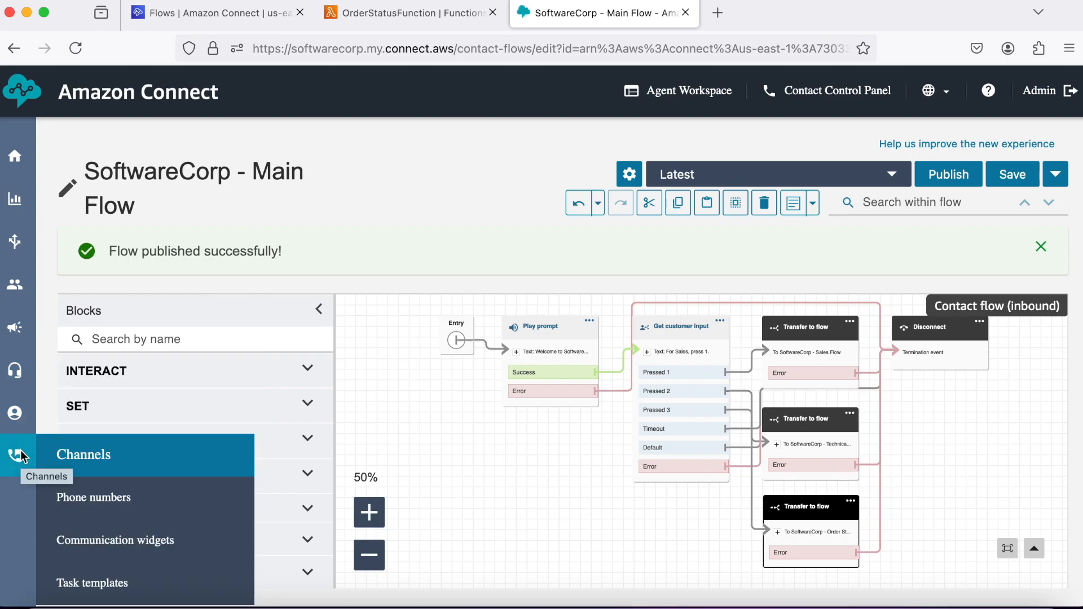
click(127, 496)
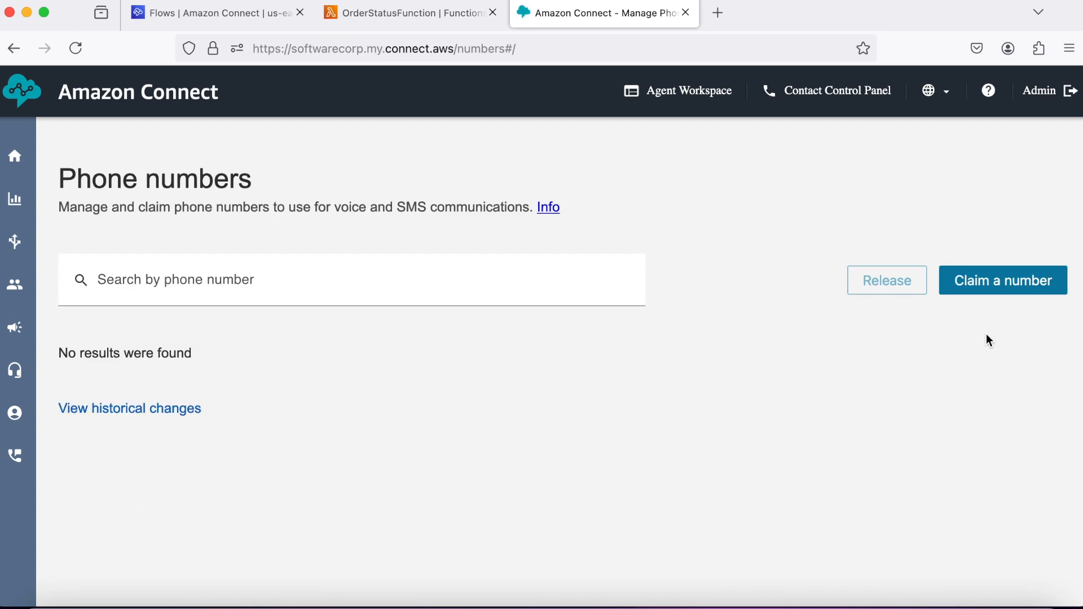
Start claiming a DID phone number with United States as the country.
click(1004, 299)
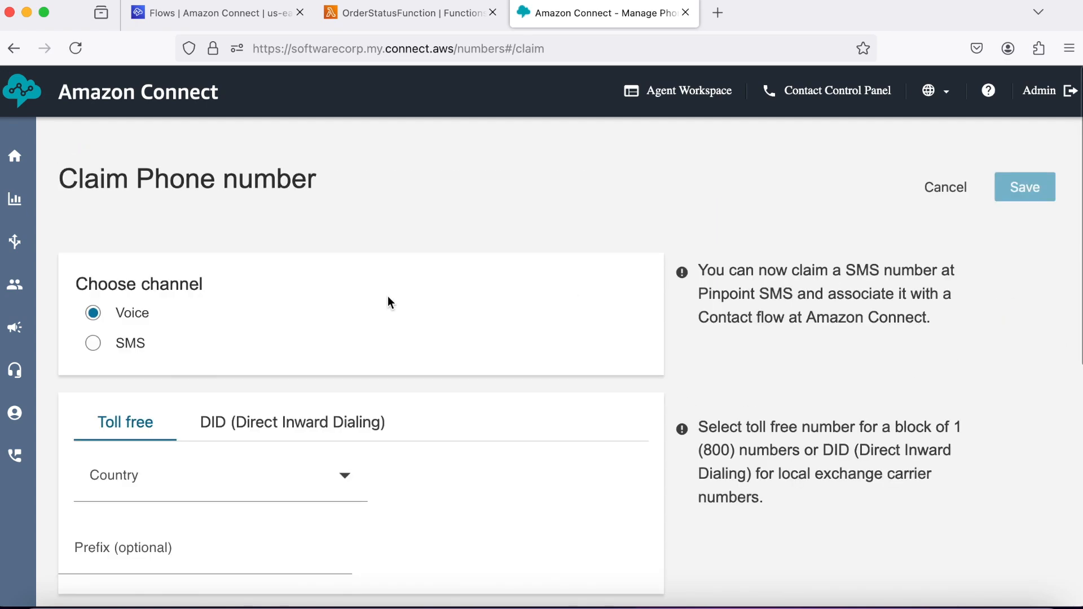
click(288, 425)
scroll(448, 363, down, 3)
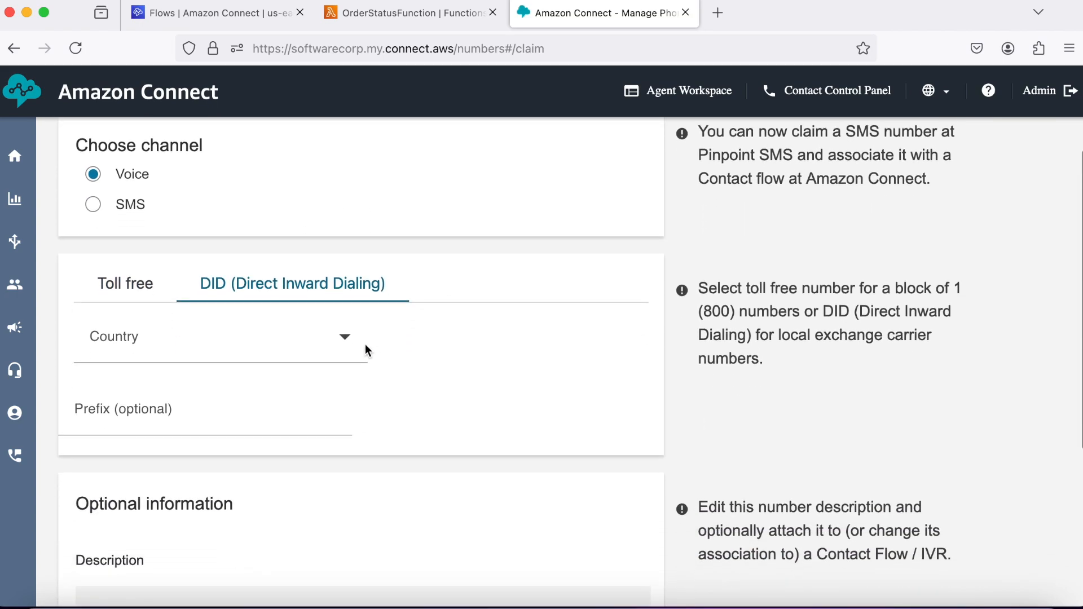
click(347, 340)
scroll(261, 437, down, 20)
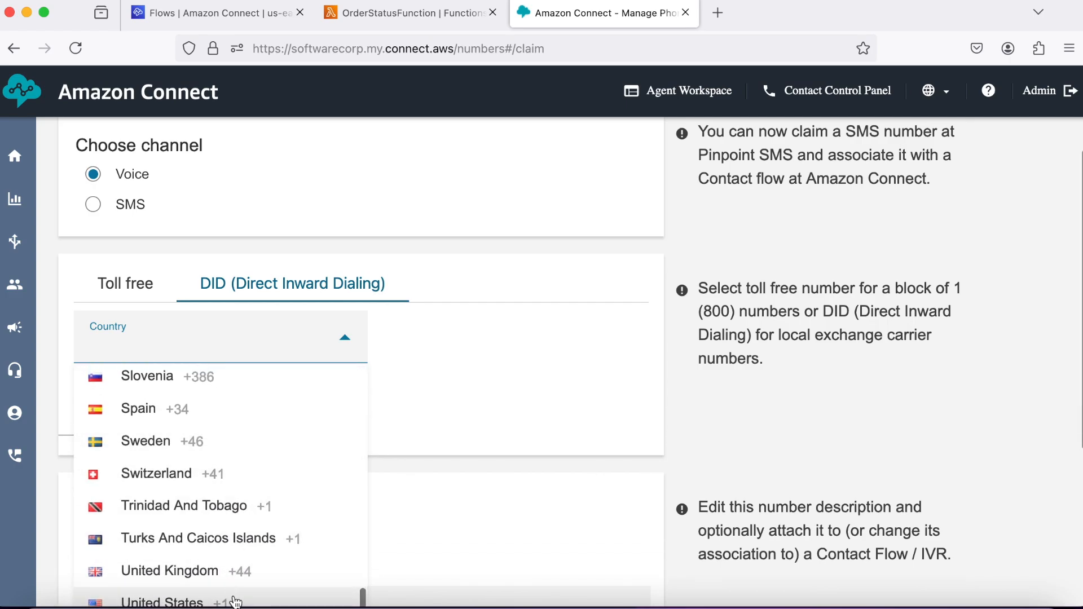
click(233, 600)
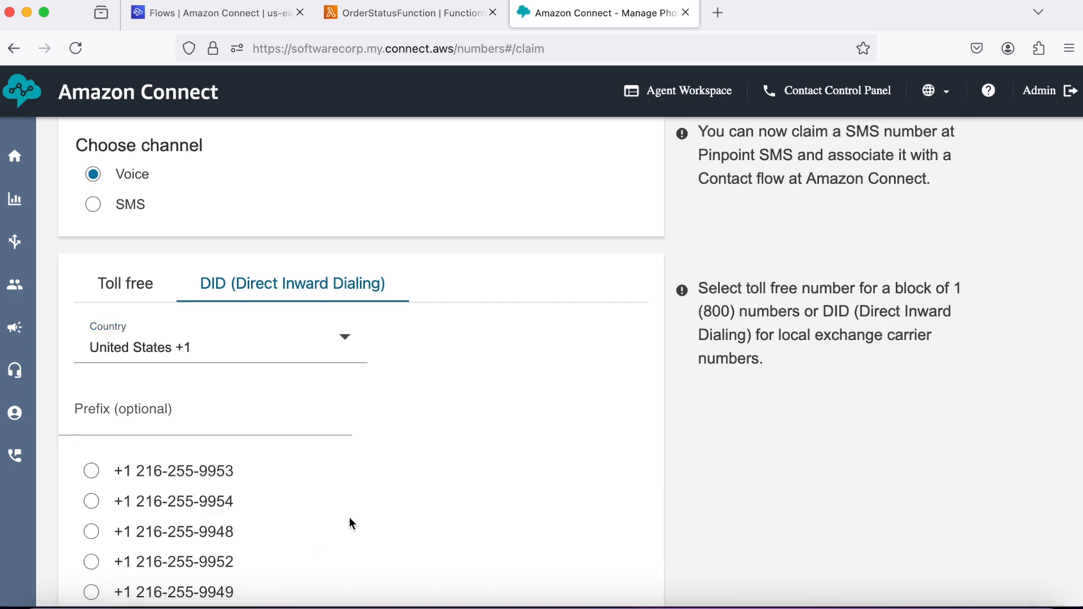
Pick an offered US number, attempt the claim, and cancel after the unavailable error.
scroll(350, 518, down, 3)
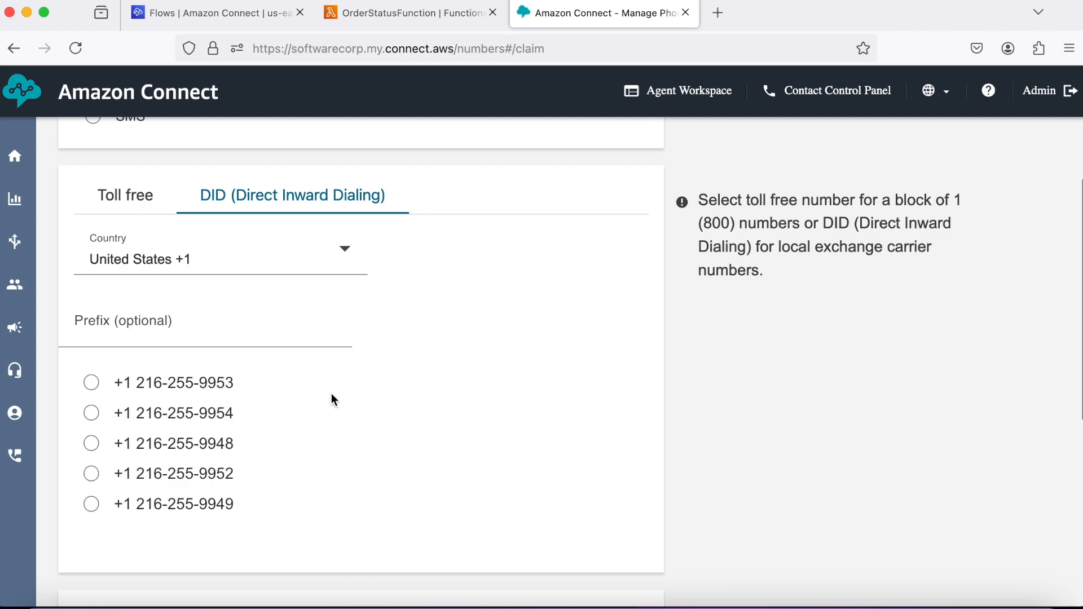
click(92, 416)
click(91, 502)
scroll(477, 457, up, 1)
scroll(476, 452, up, 5)
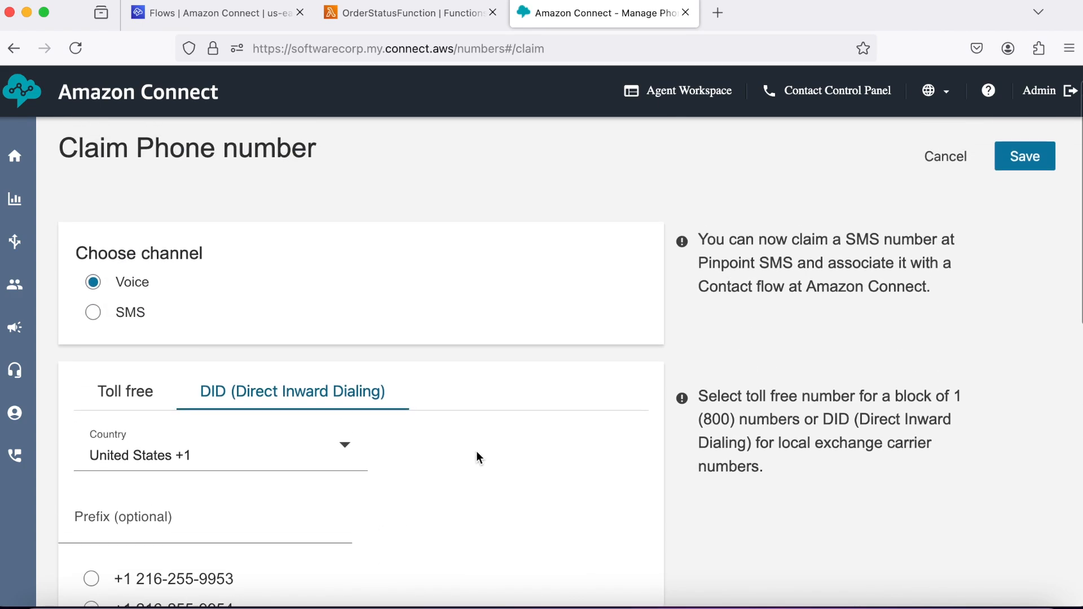
click(1021, 181)
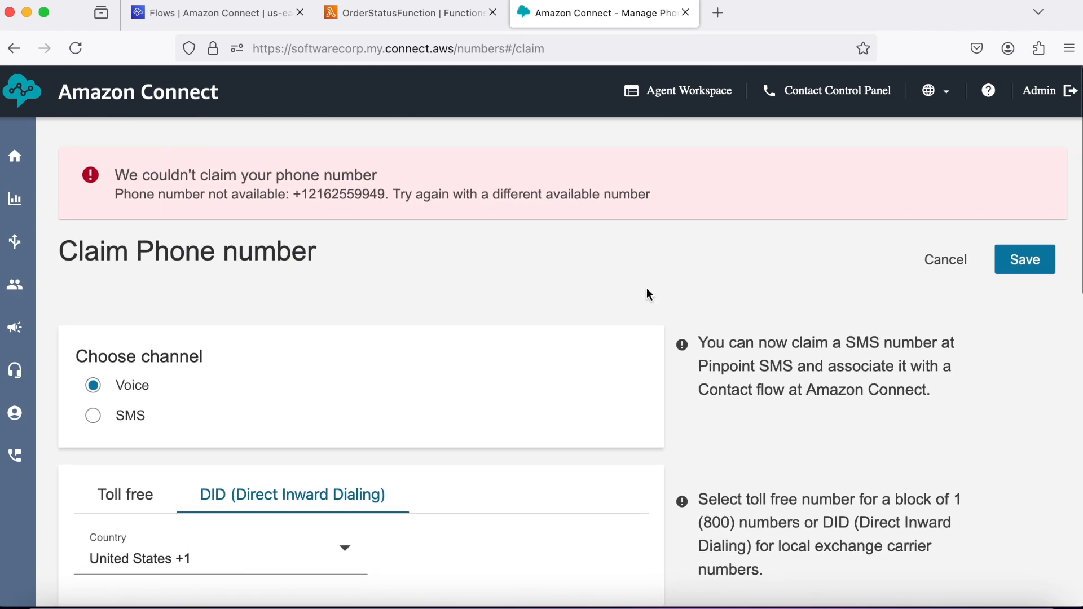
click(930, 260)
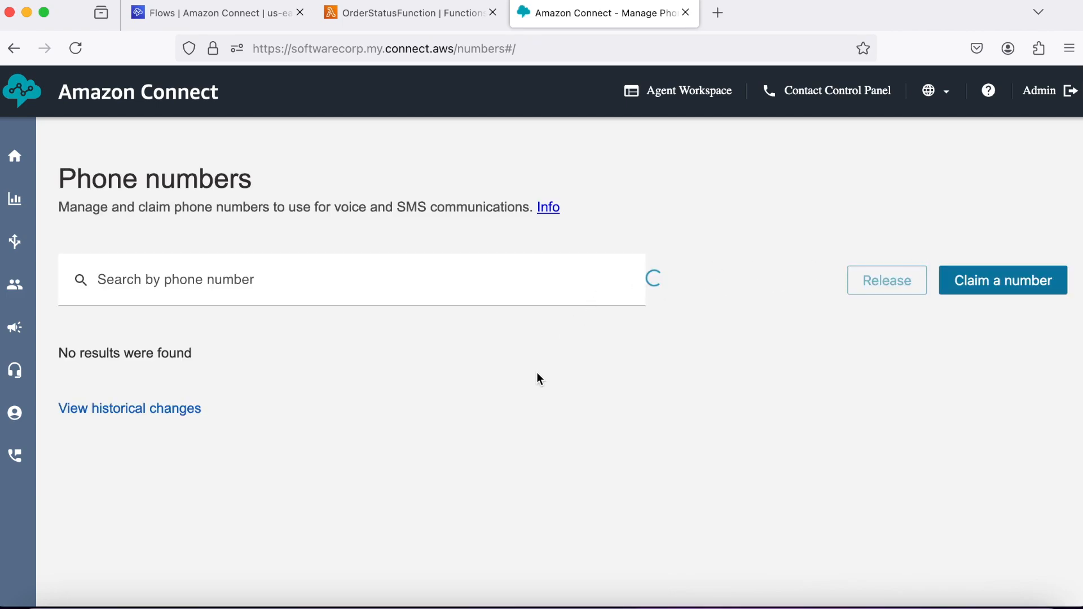
Claim the second offered United States +1 DID voice number.
click(987, 299)
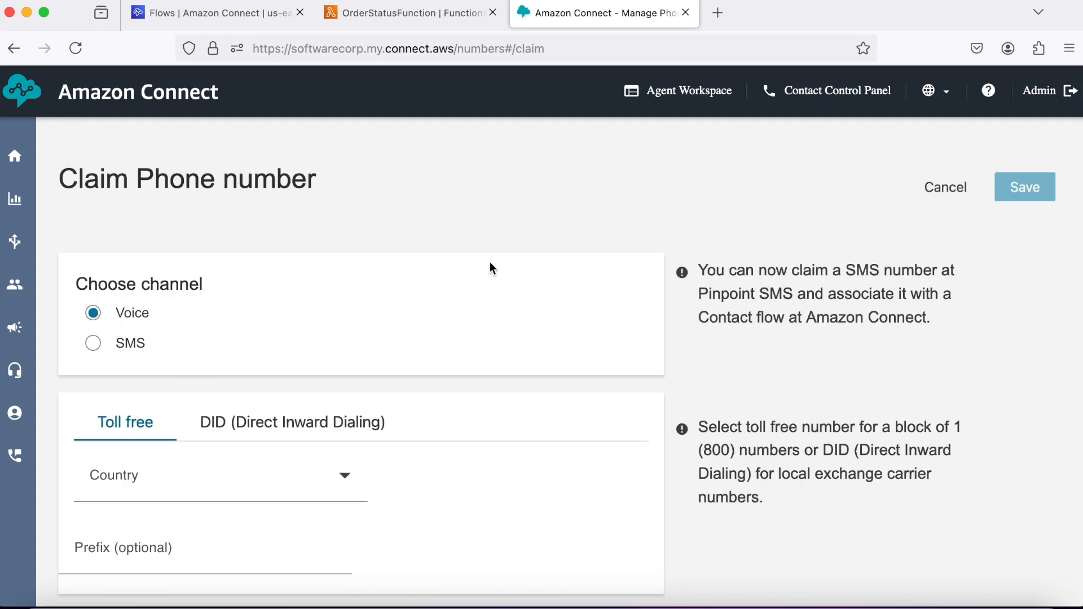
scroll(486, 265, down, 2)
click(379, 359)
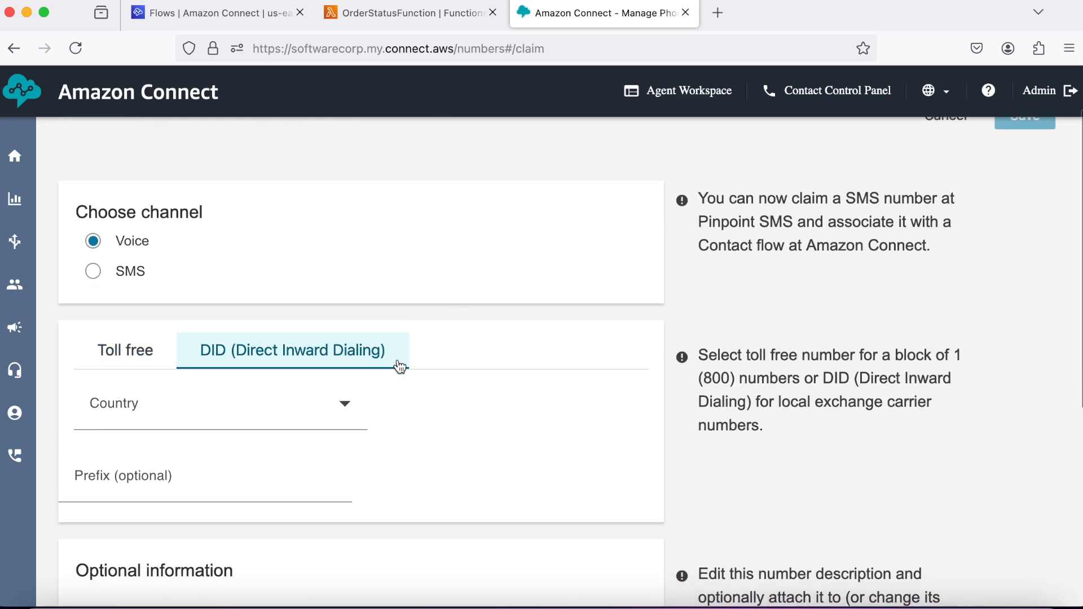
scroll(442, 405, down, 4)
click(347, 282)
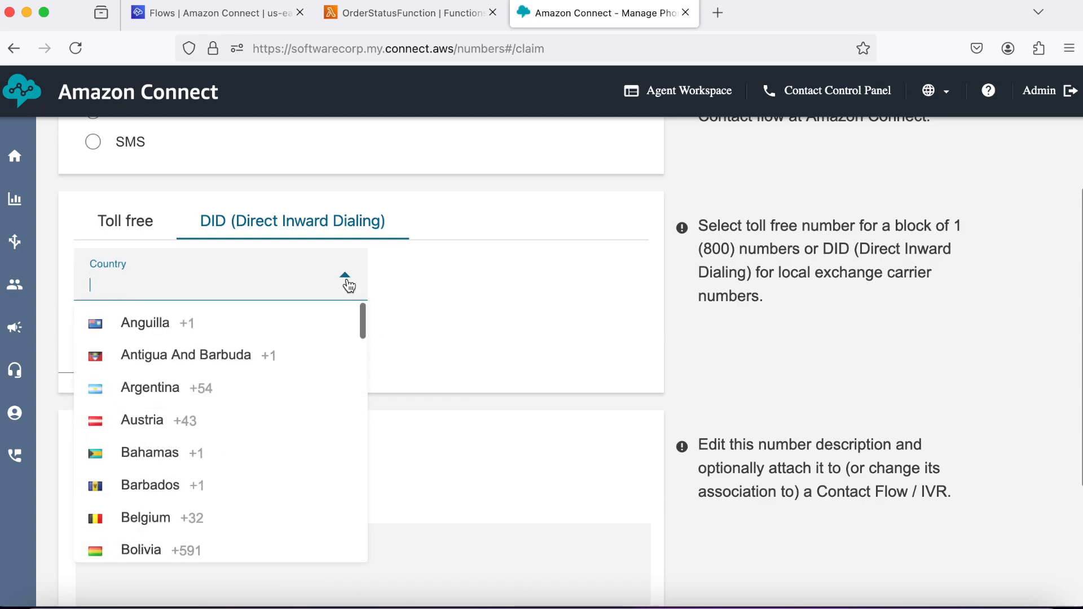
scroll(275, 389, down, 20)
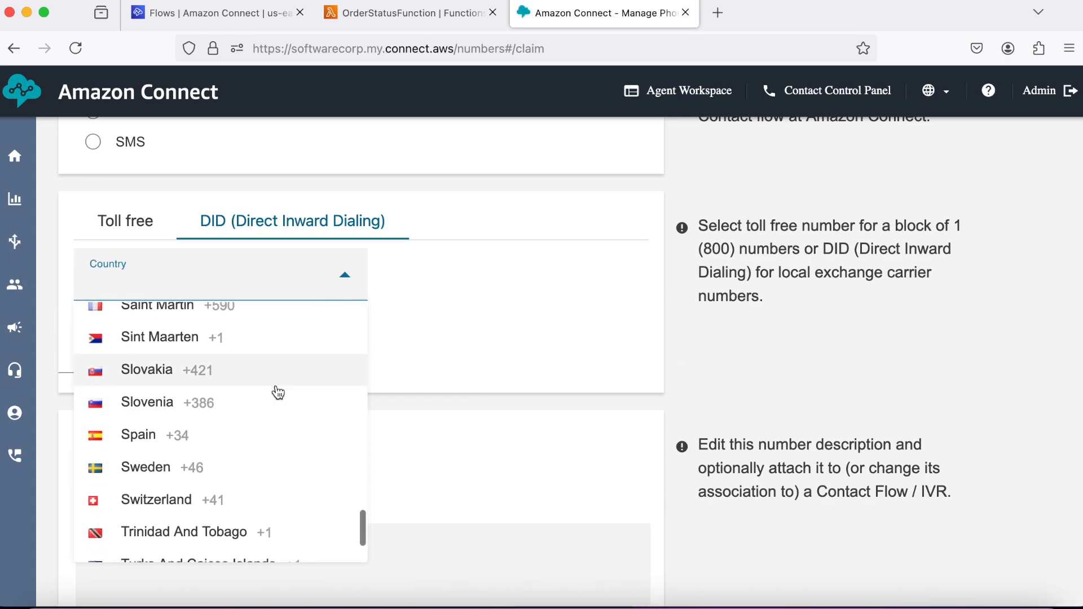
scroll(276, 390, down, 5)
click(232, 540)
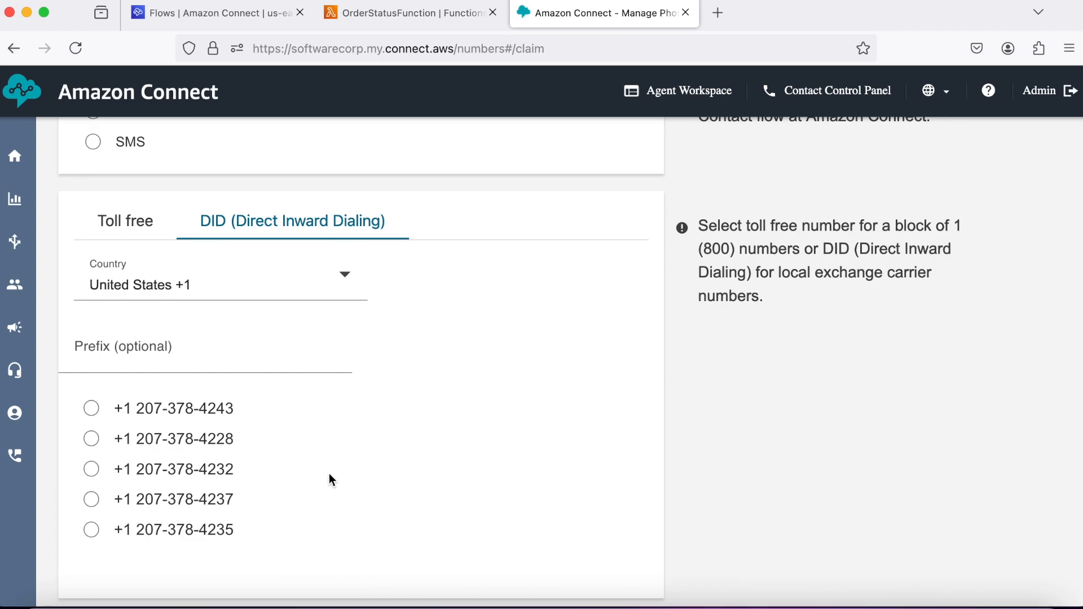
click(90, 439)
scroll(454, 389, up, 5)
click(1013, 202)
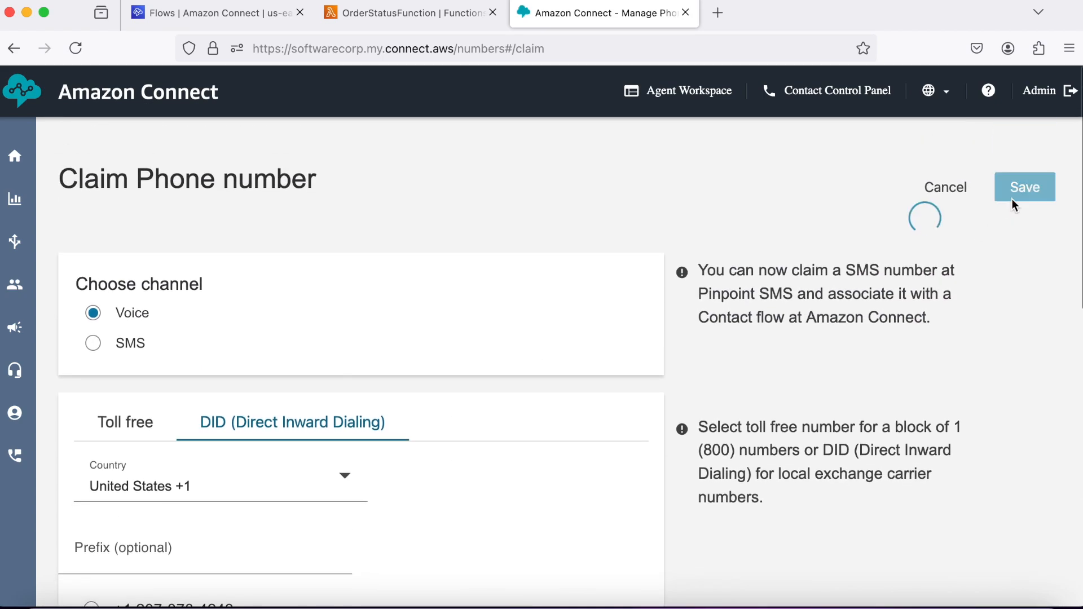
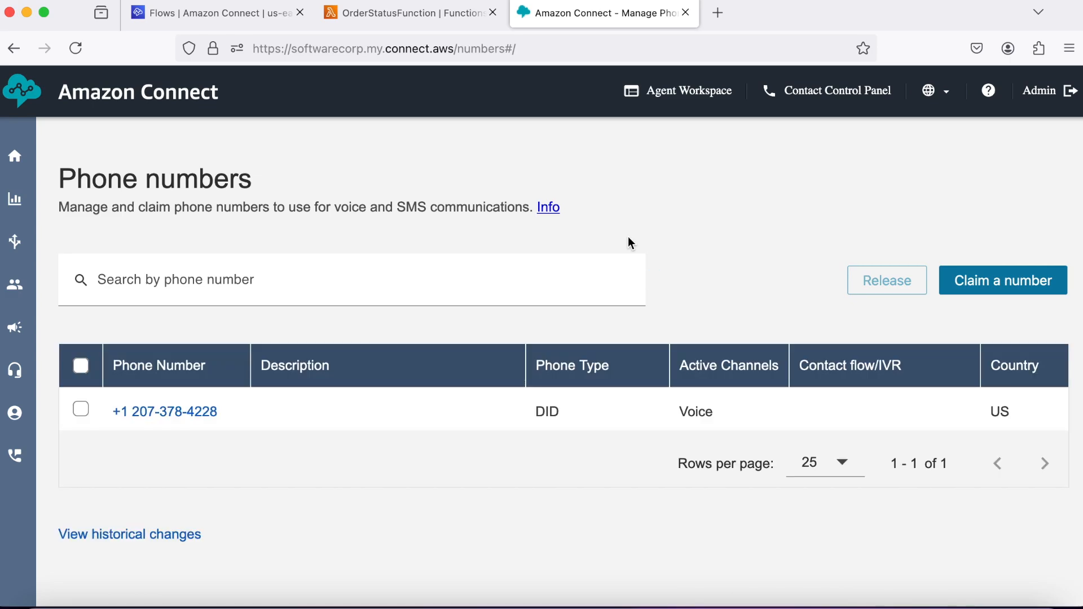
Copy the softwarecorp instance's Access URL link from its Account overview page.
click(269, 18)
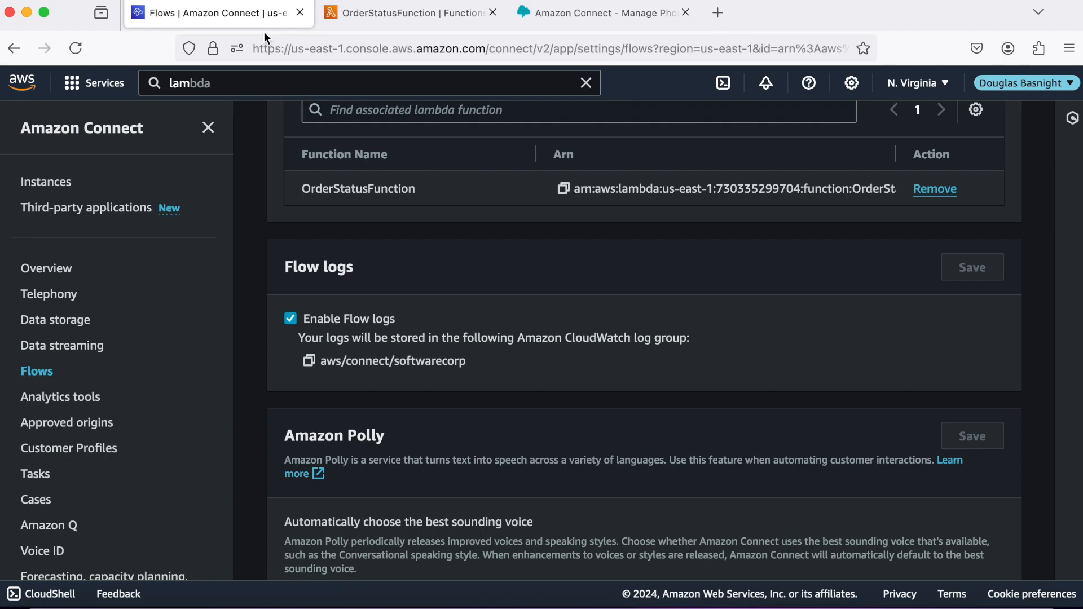
scroll(259, 267, up, 10)
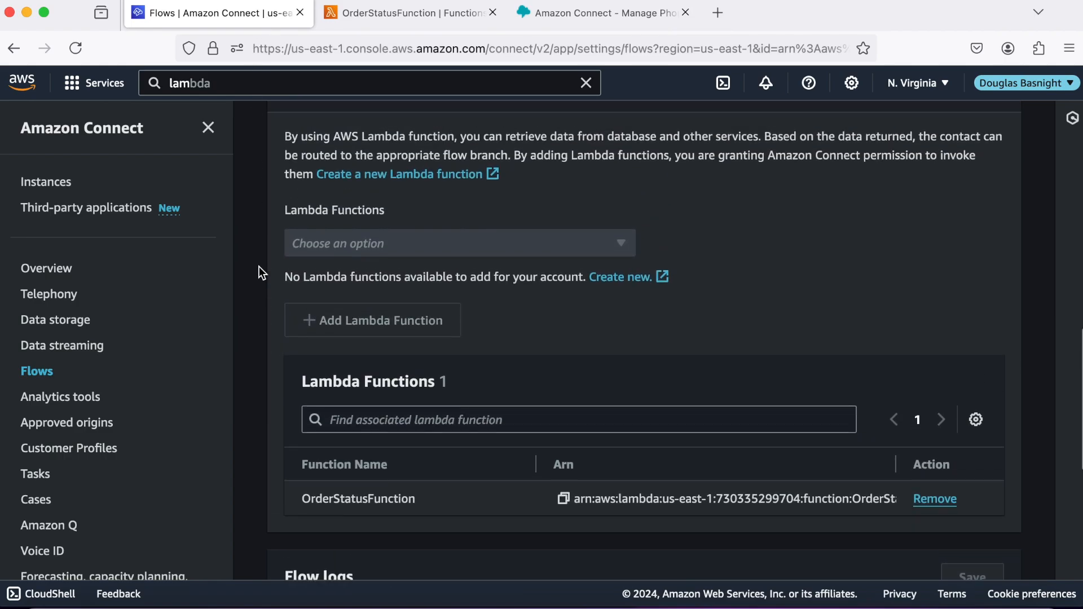
scroll(259, 266, up, 6)
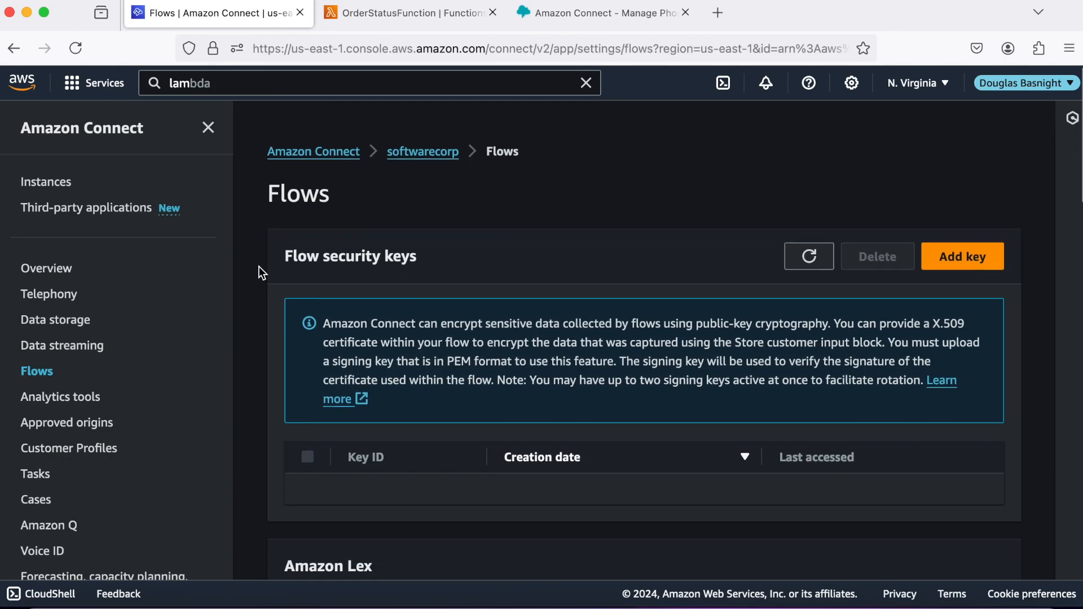
click(422, 135)
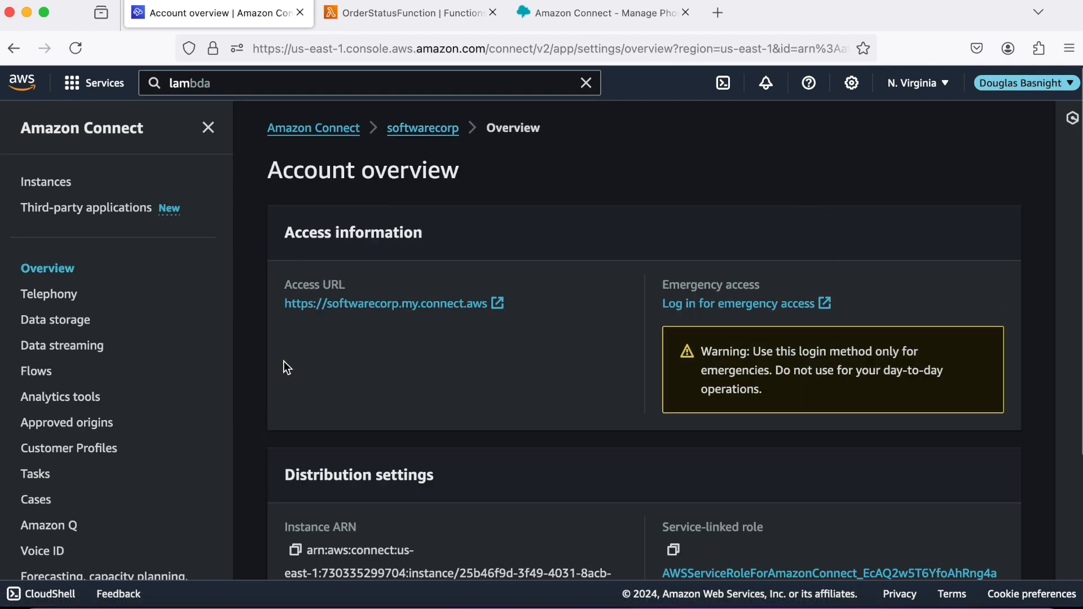
right_click(390, 307)
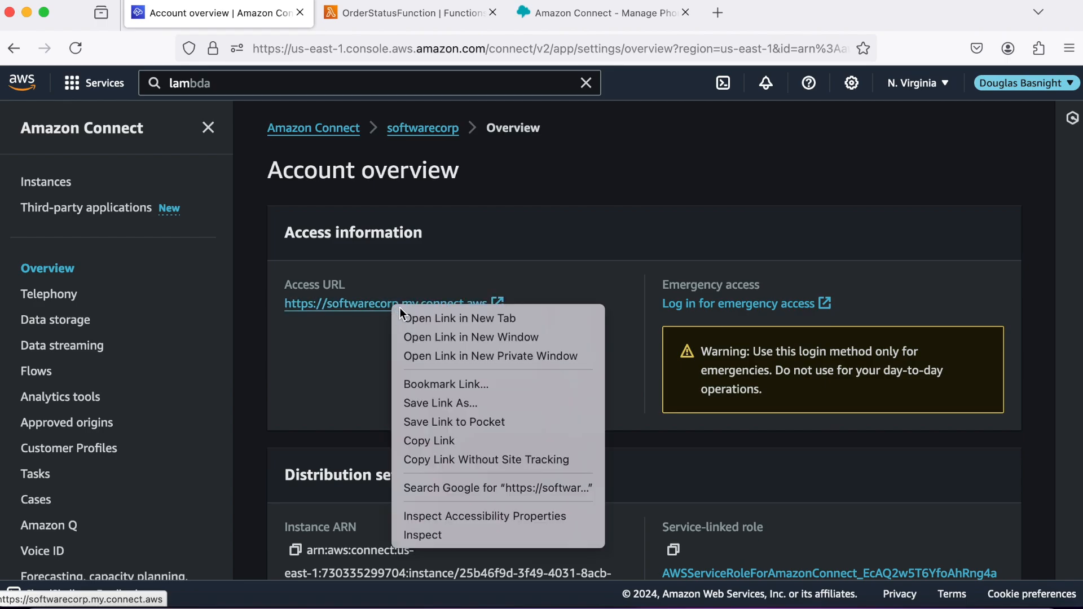
click(439, 441)
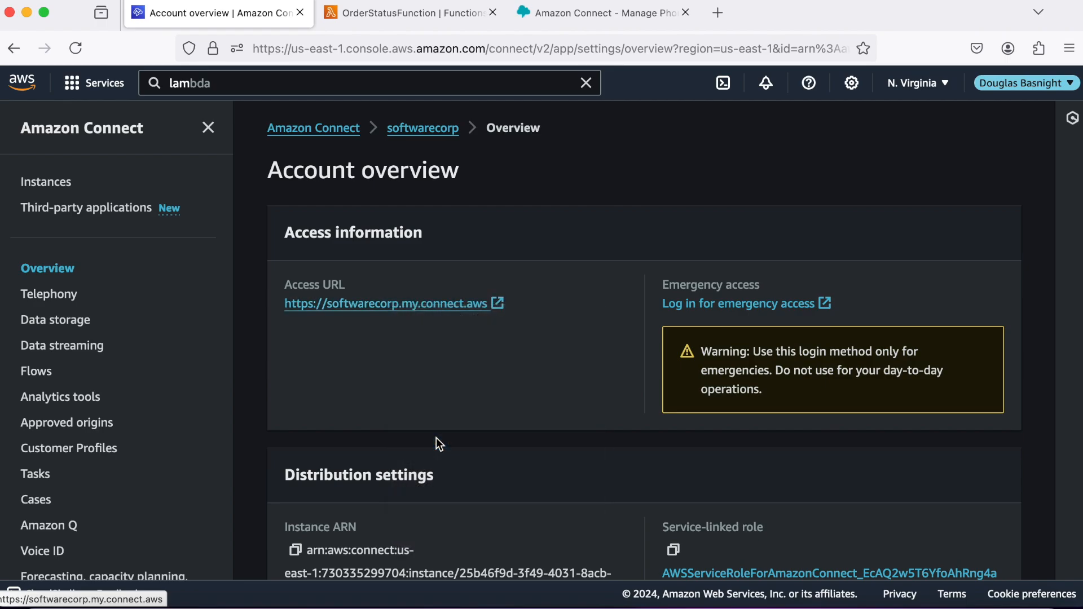
click(644, 24)
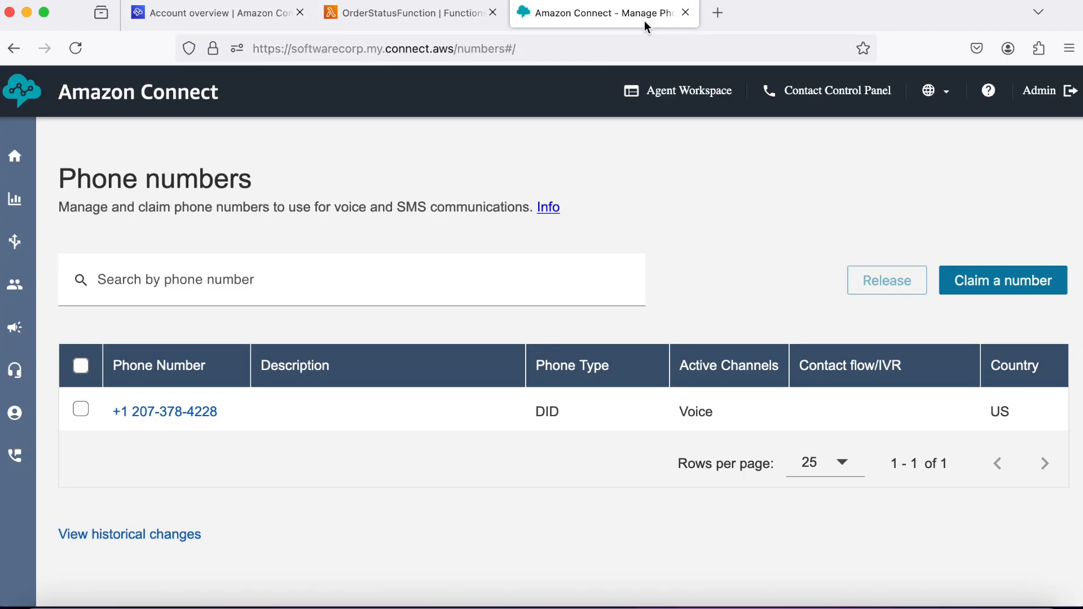
click(189, 416)
scroll(457, 370, down, 2)
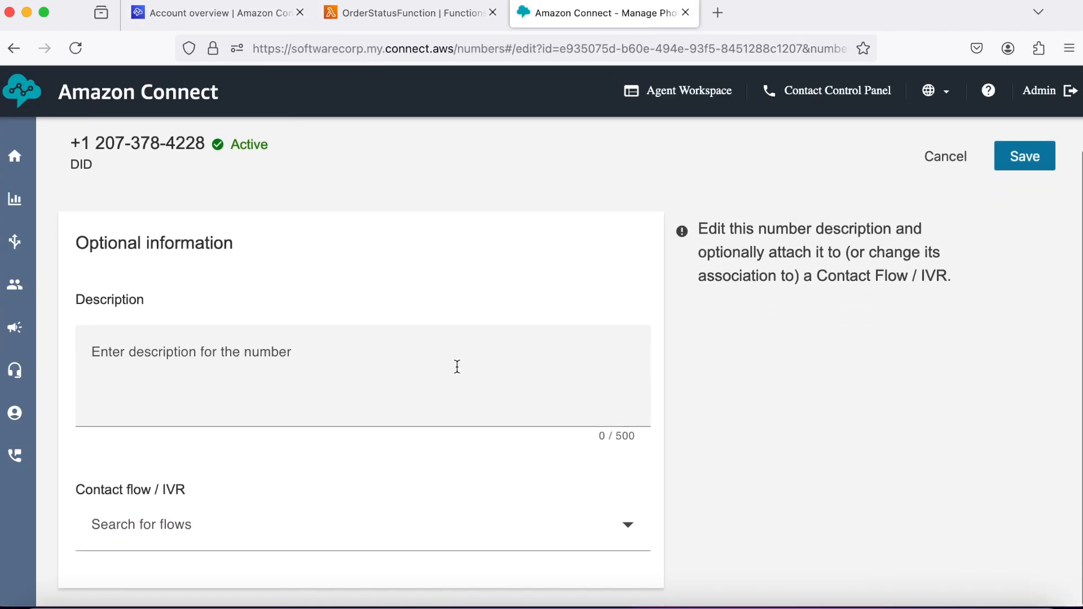
click(627, 526)
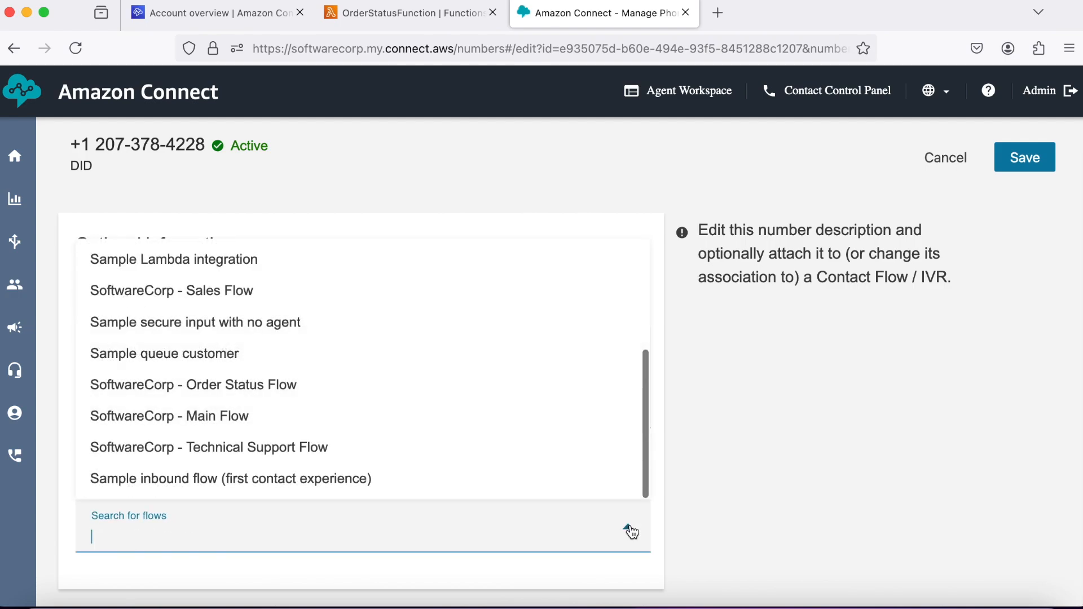
click(302, 409)
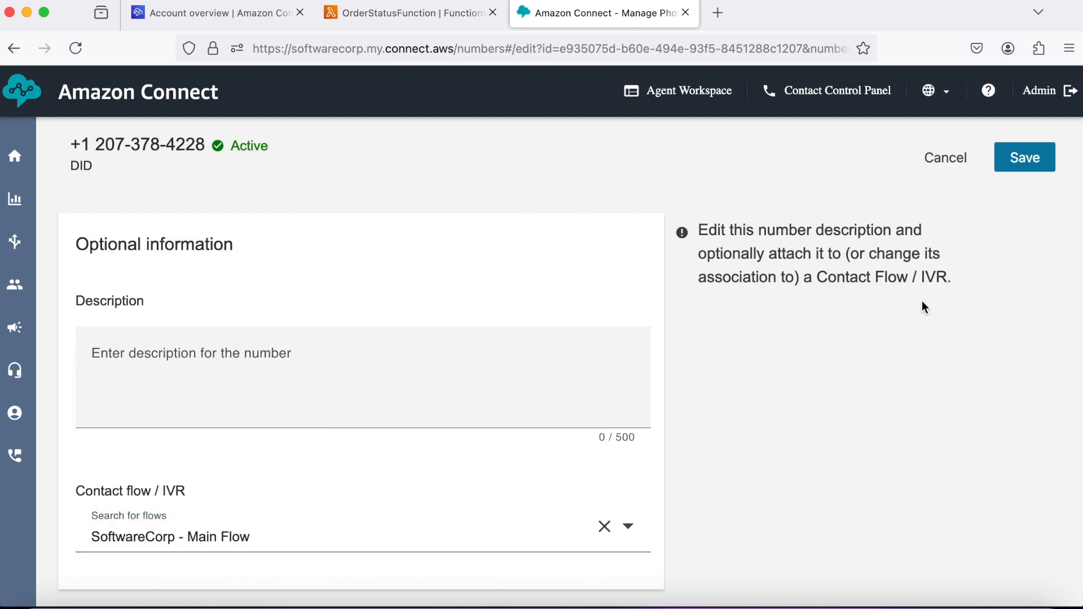
click(1024, 161)
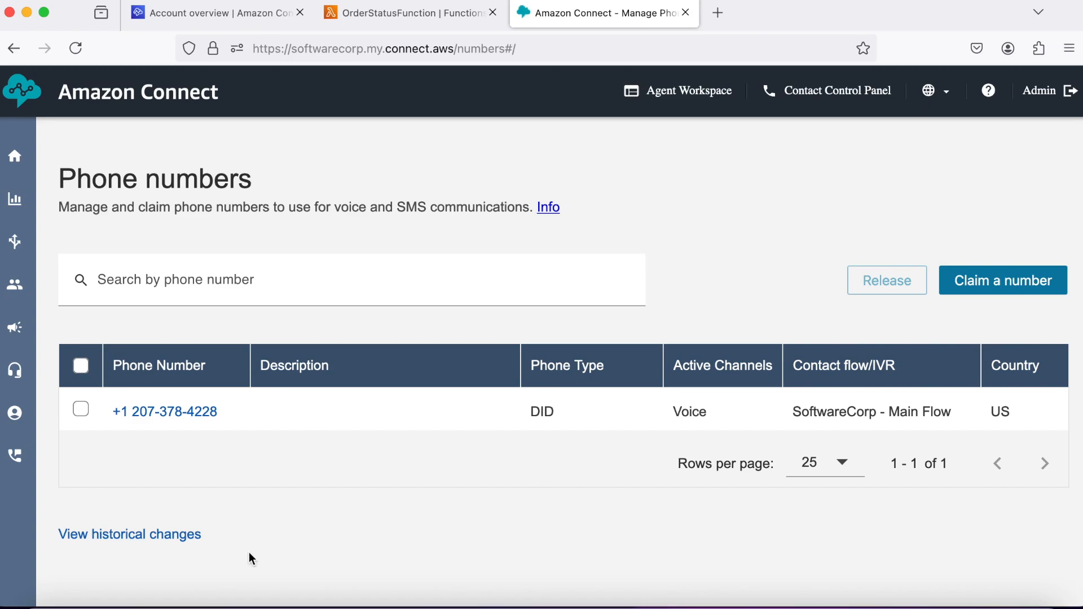
click(192, 604)
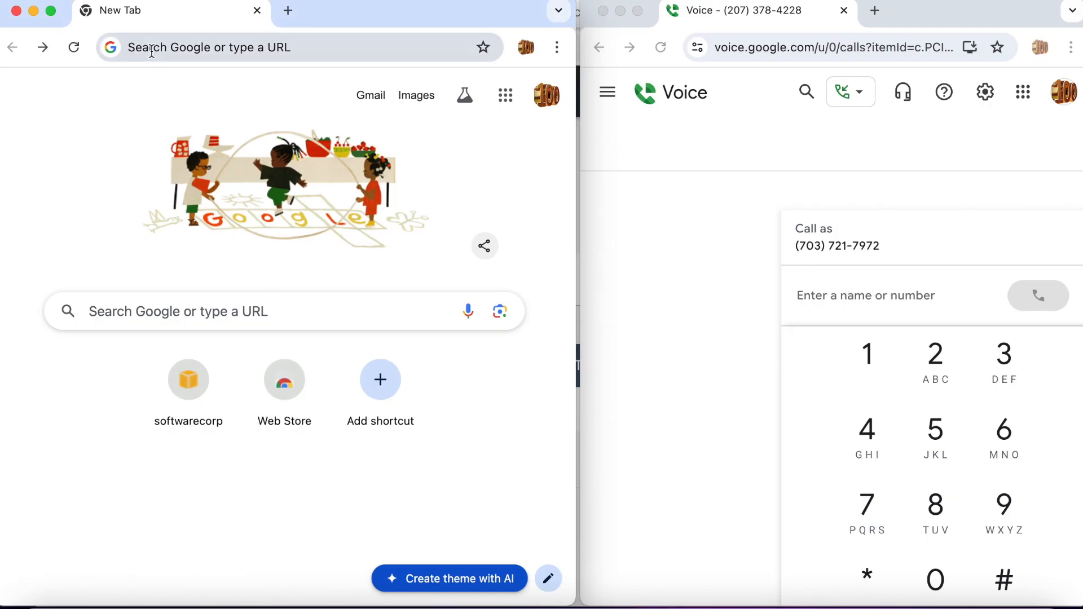
Open the copied access URL, sign in with the saved agent credentials, and open the Contact Control Panel.
right_click(153, 54)
click(218, 174)
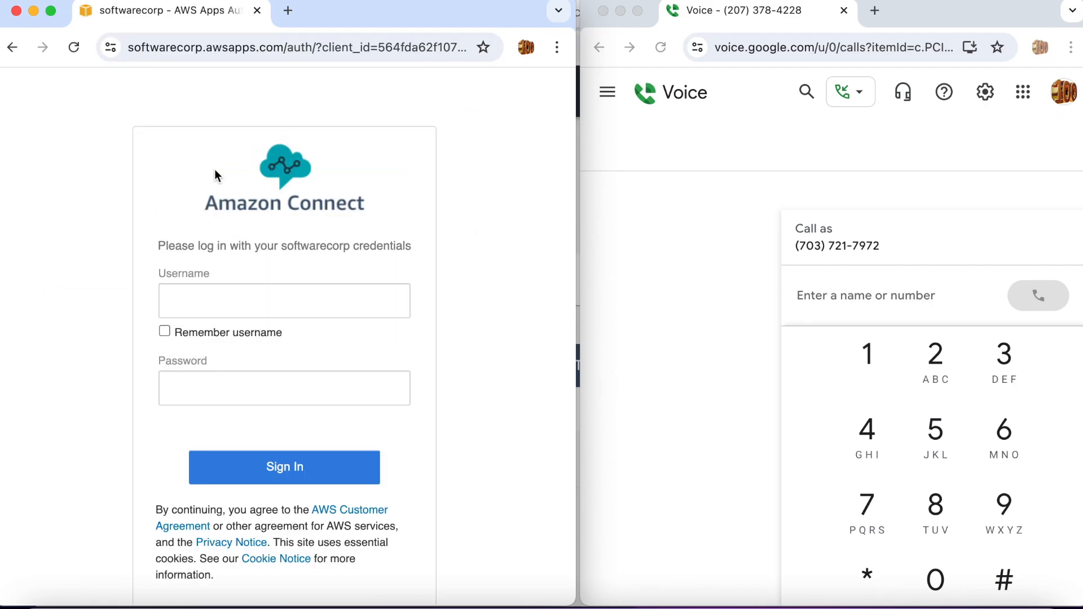
click(225, 303)
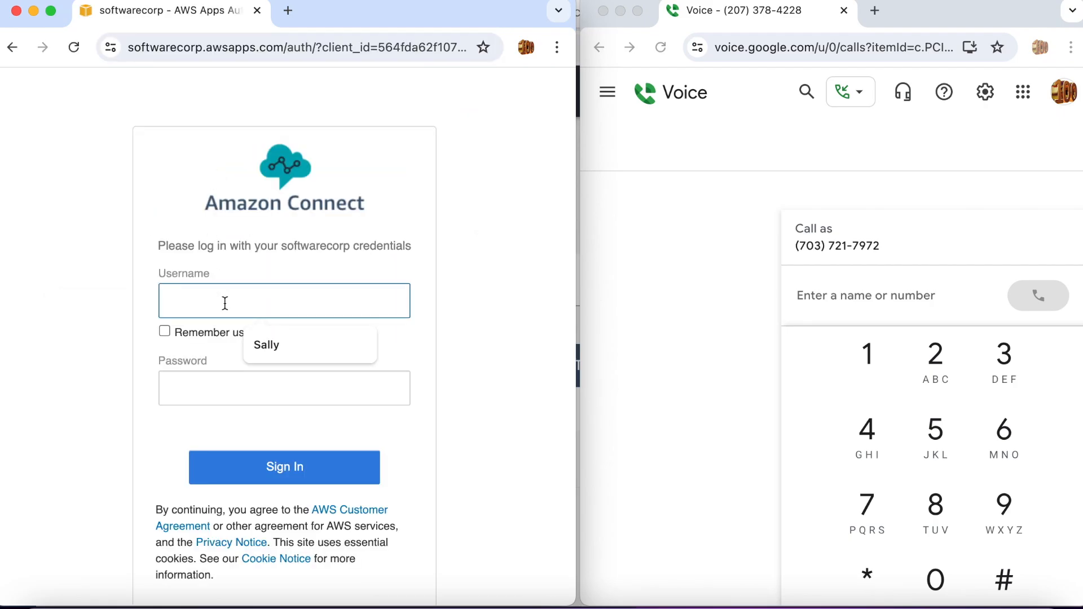
click(274, 346)
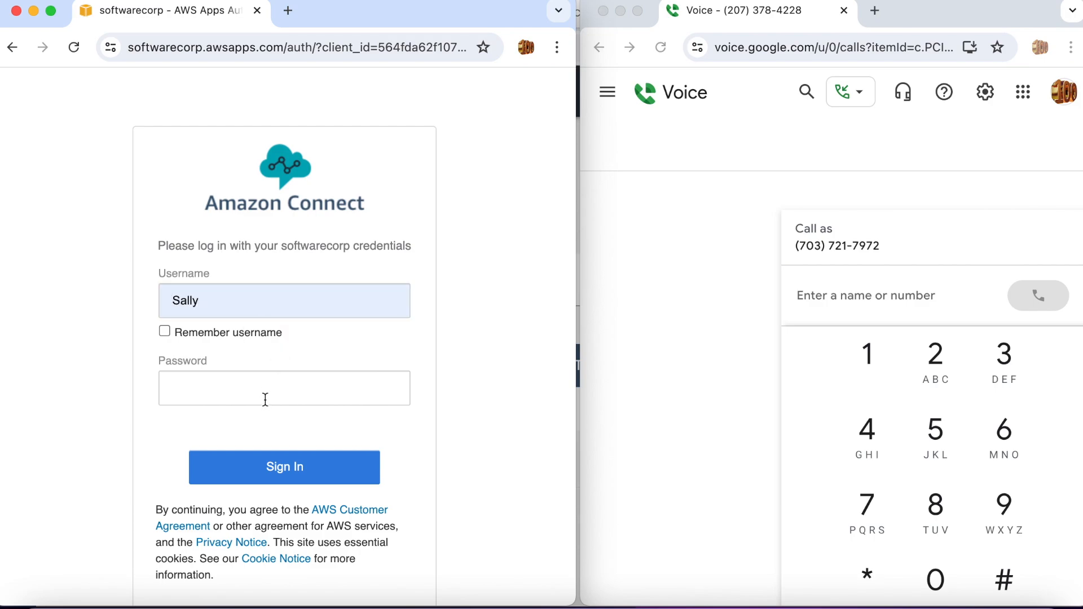
click(265, 399)
text(p)
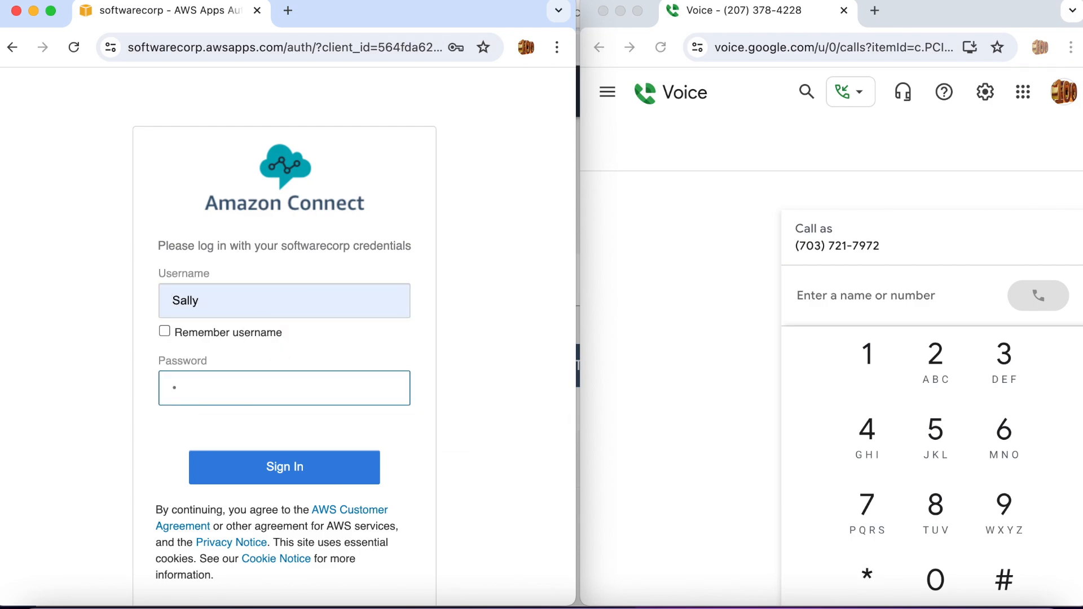
text(assword)
click(226, 467)
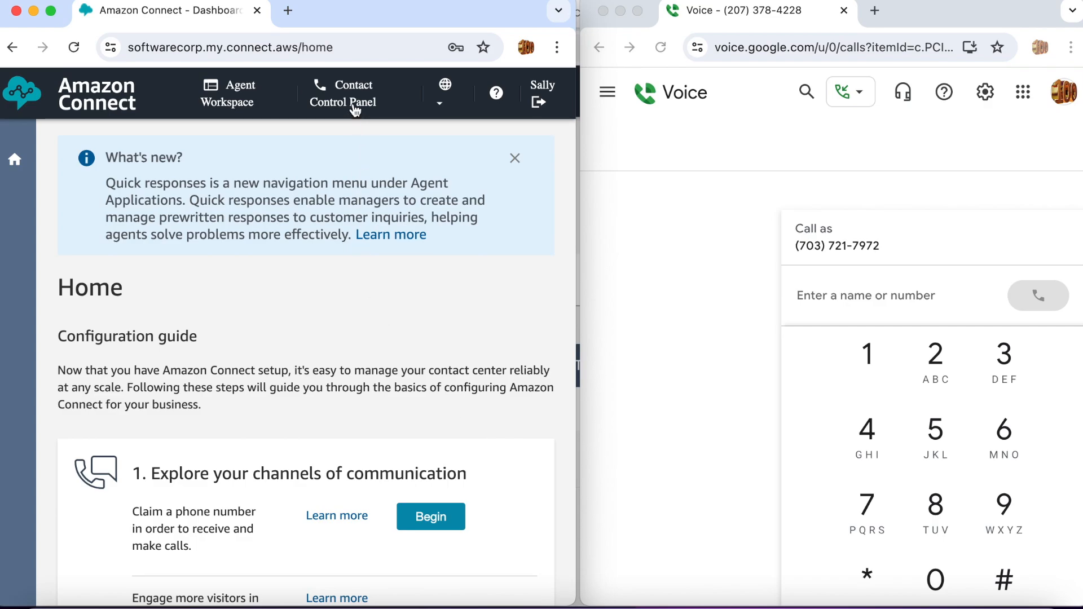
click(355, 106)
drag(174, 6, 299, 34)
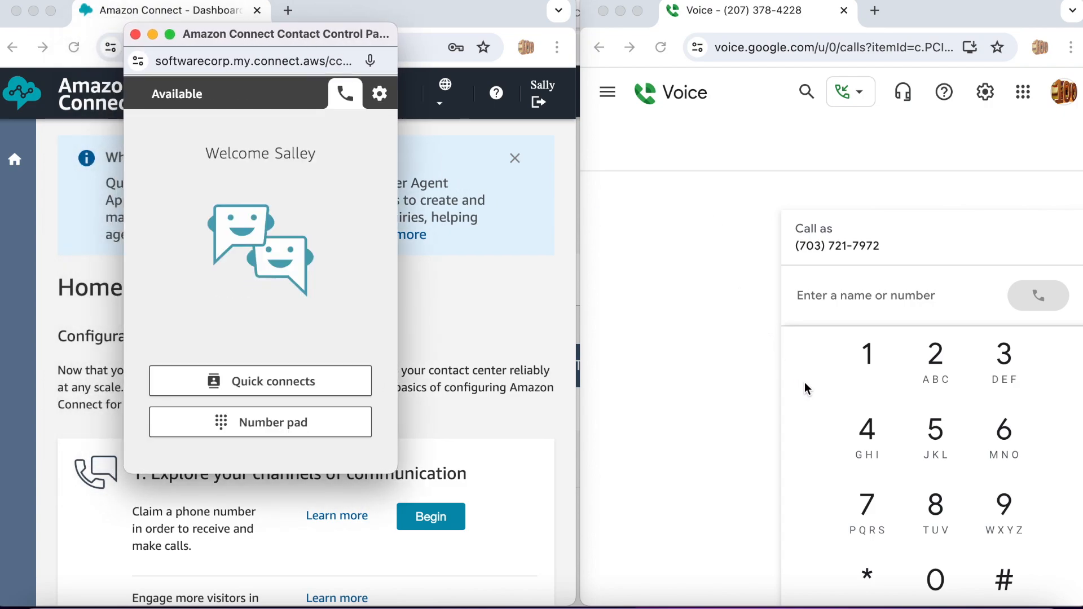
click(938, 369)
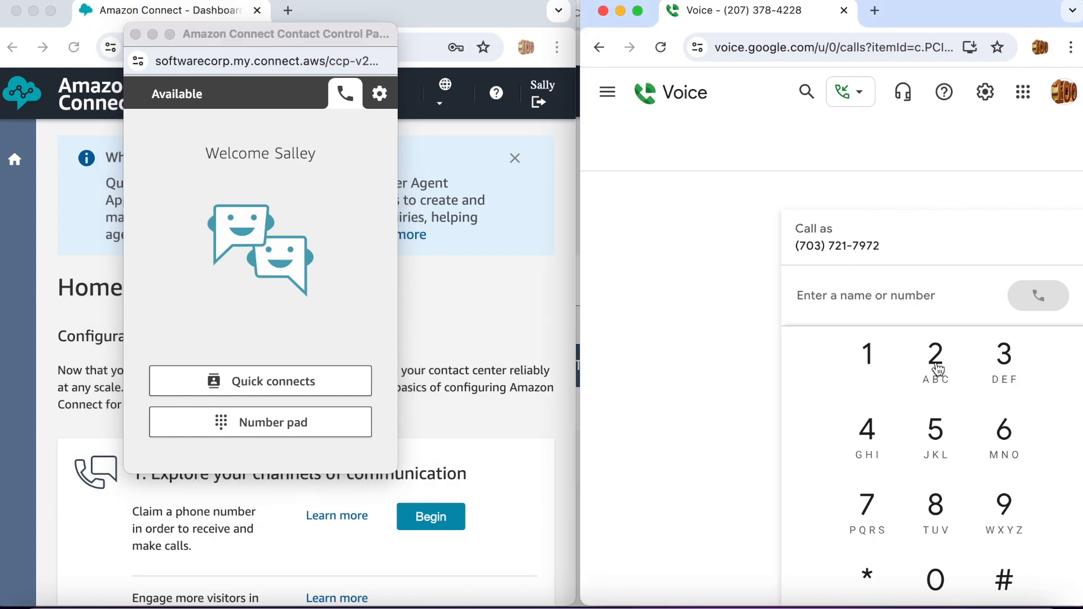
click(938, 369)
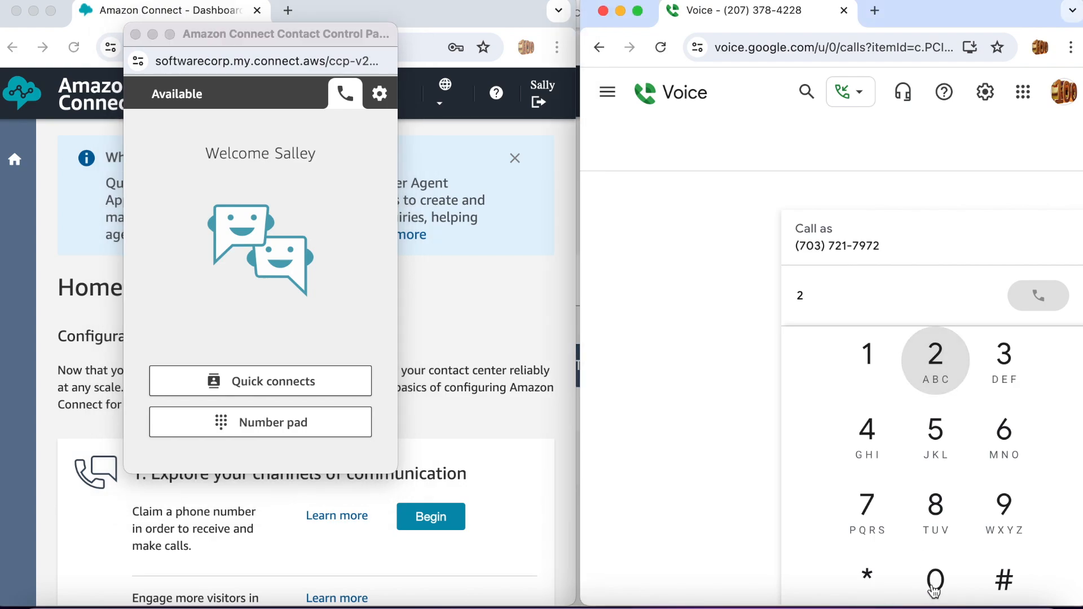
click(934, 588)
click(868, 520)
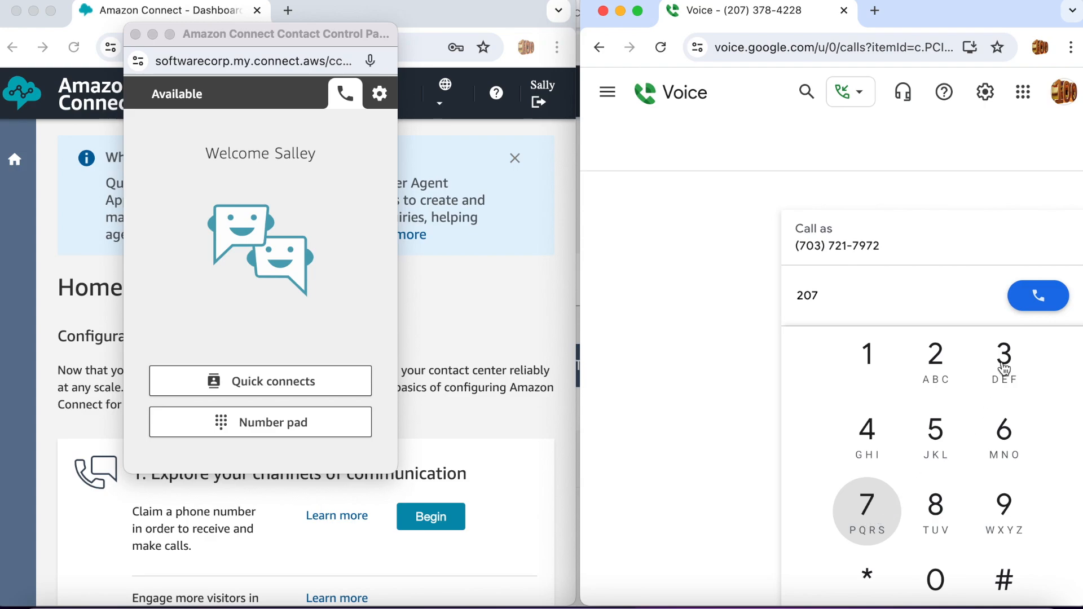
click(1004, 368)
click(856, 537)
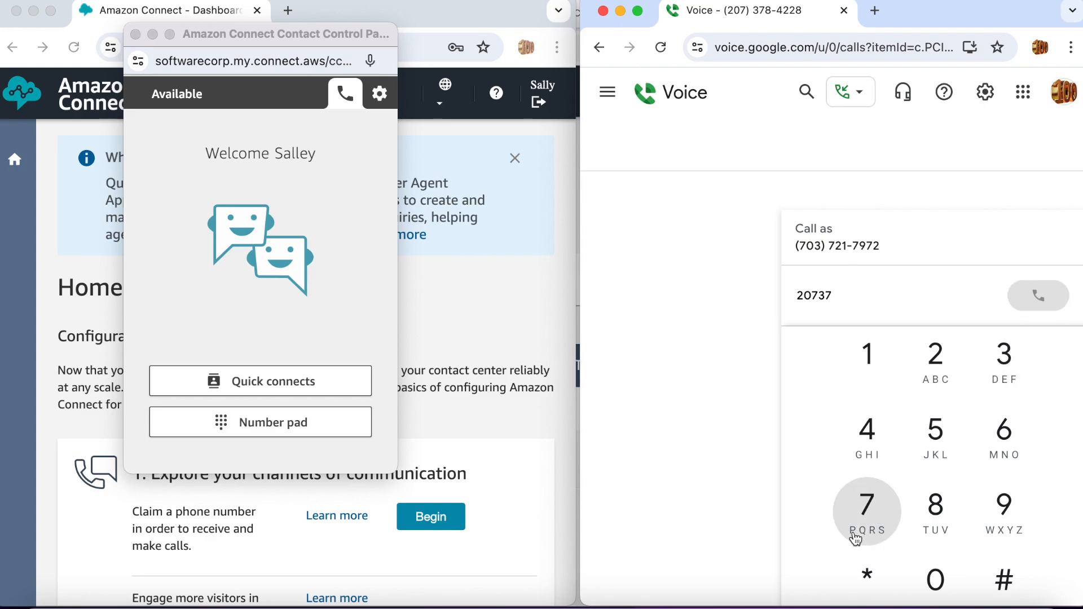
click(939, 525)
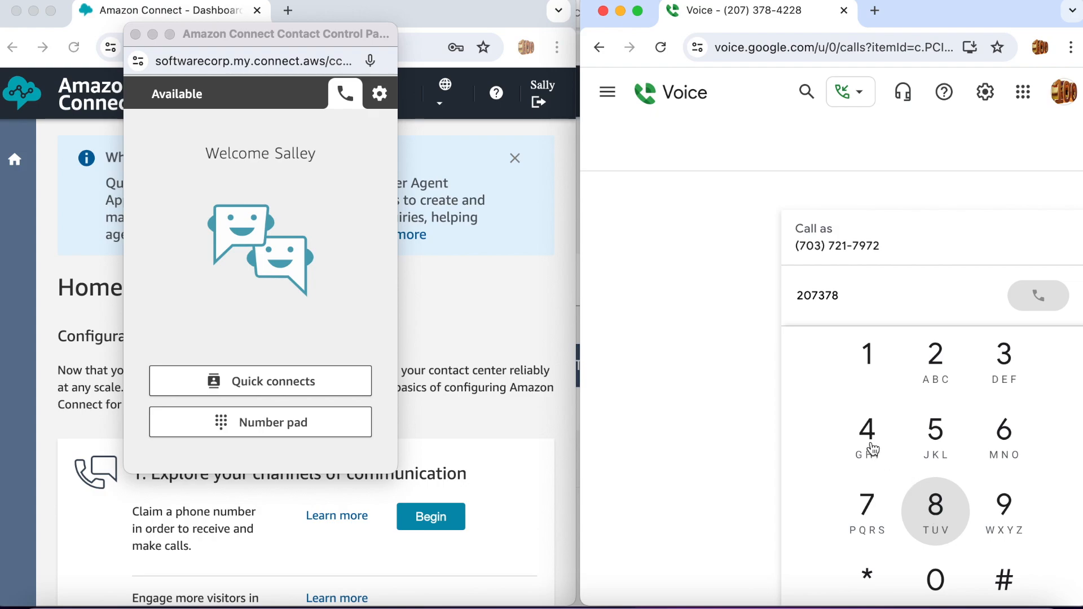
click(867, 445)
click(936, 384)
click(937, 390)
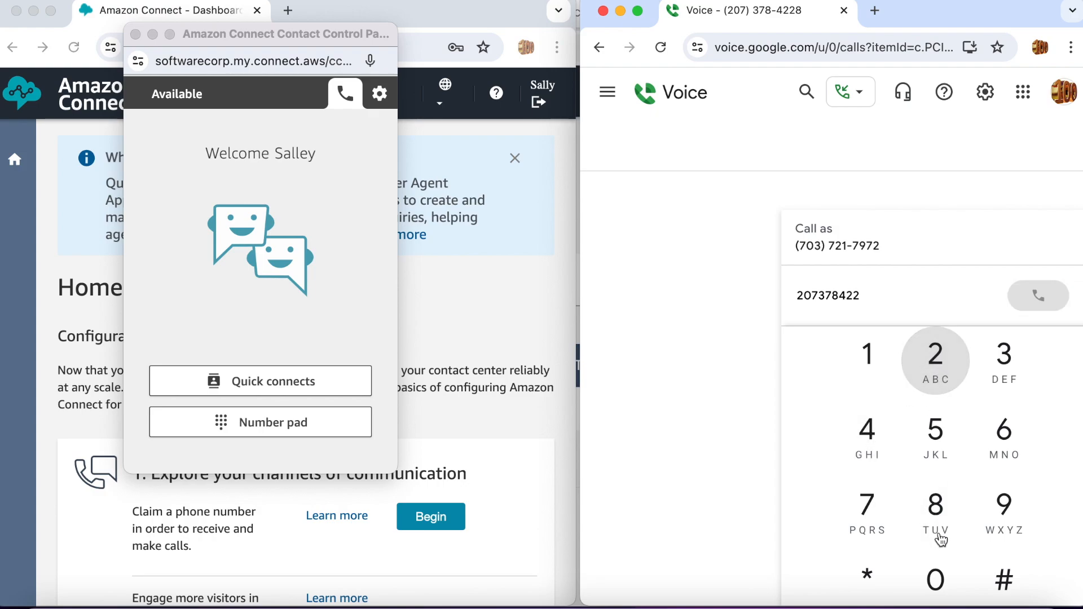
click(939, 512)
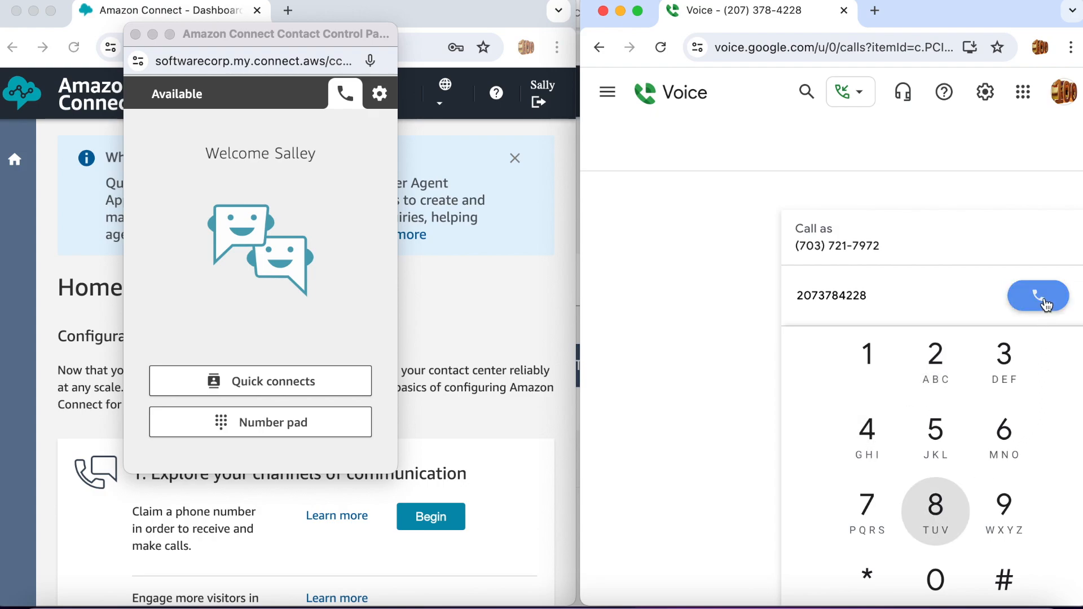
click(1045, 299)
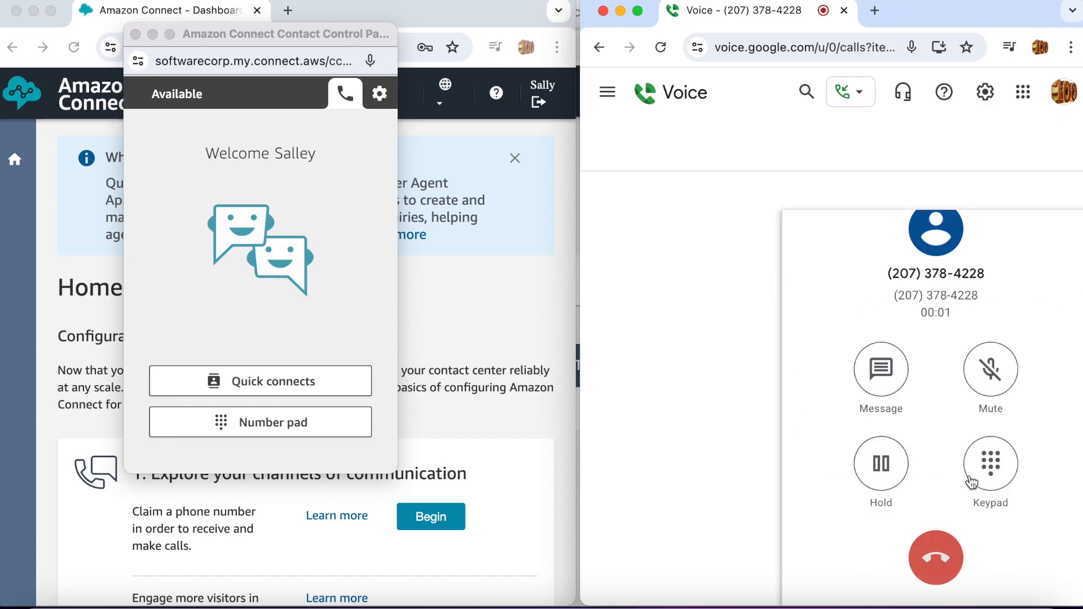
Press 1 on the in-call dialpad, then accept the incoming call in the Contact Control Panel.
click(990, 477)
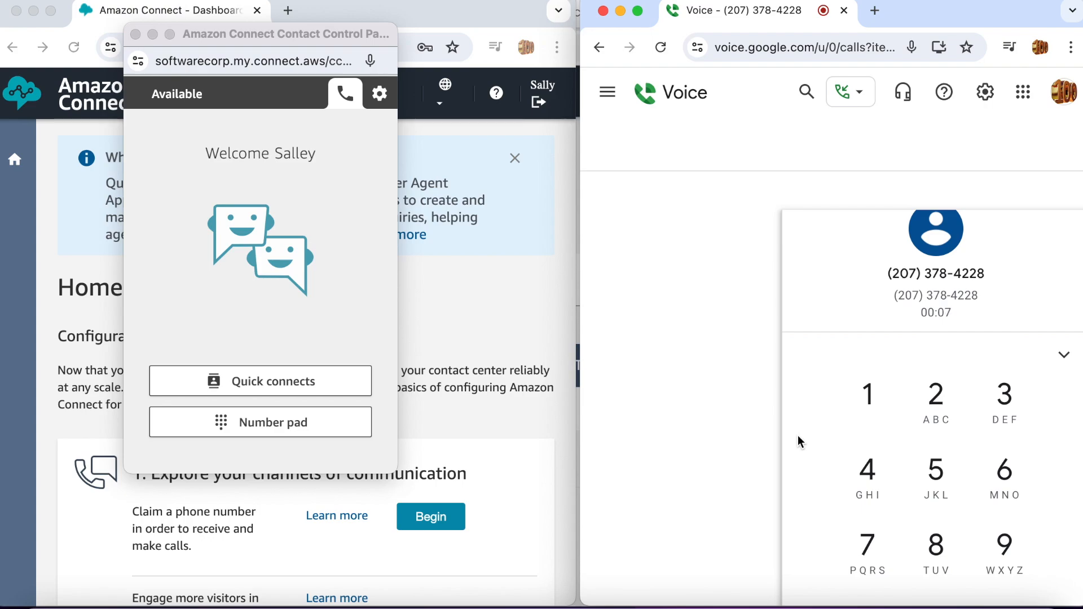
click(869, 402)
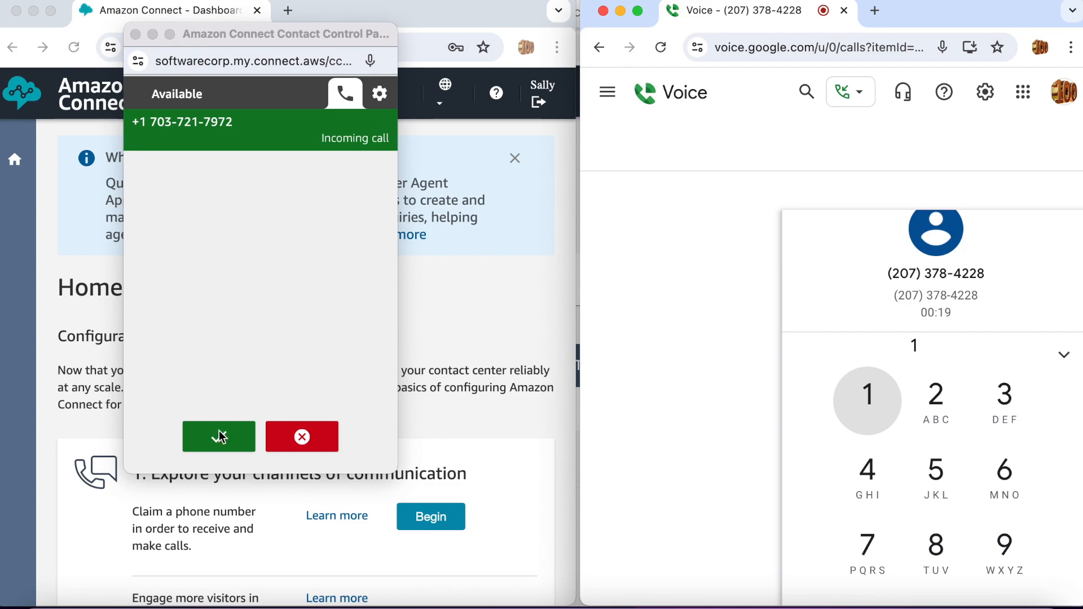
click(220, 445)
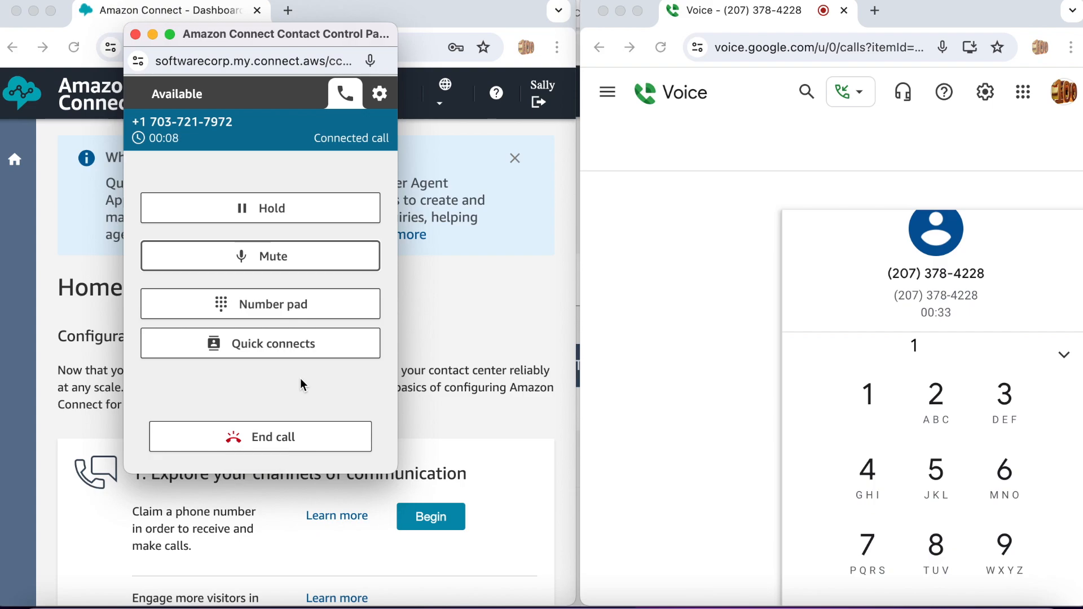
Hold the connected call, hang up from Google Voice, and close the contact in after-call work.
click(288, 214)
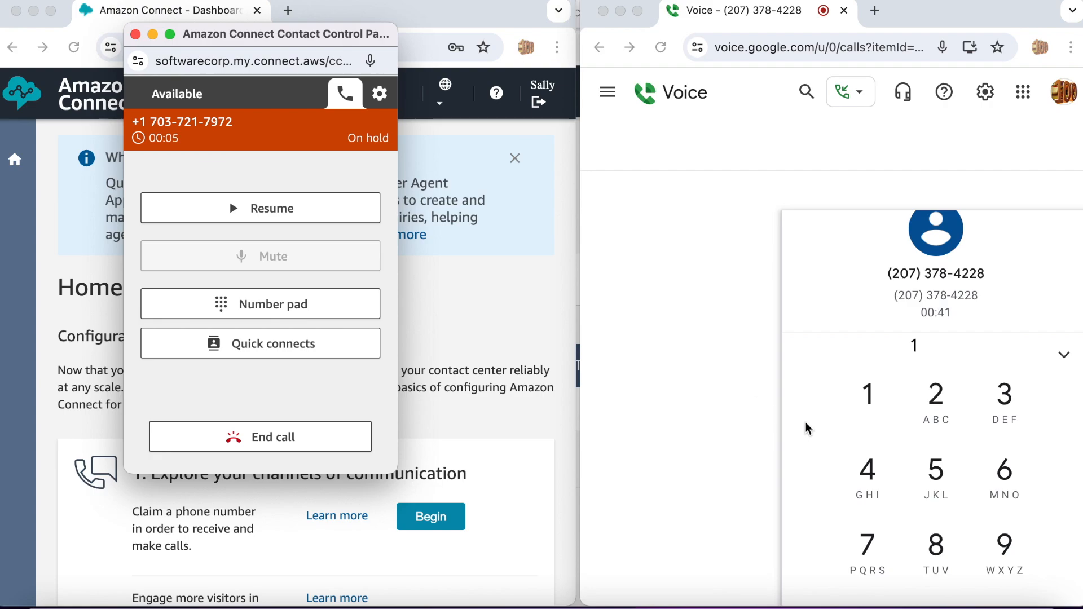
scroll(806, 429, down, 3)
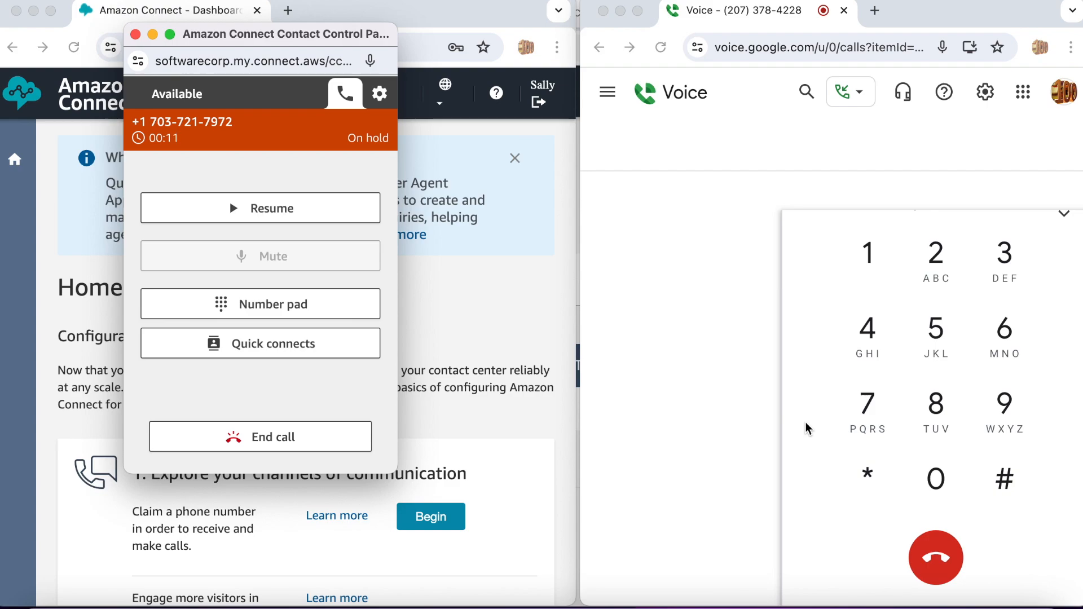
click(940, 564)
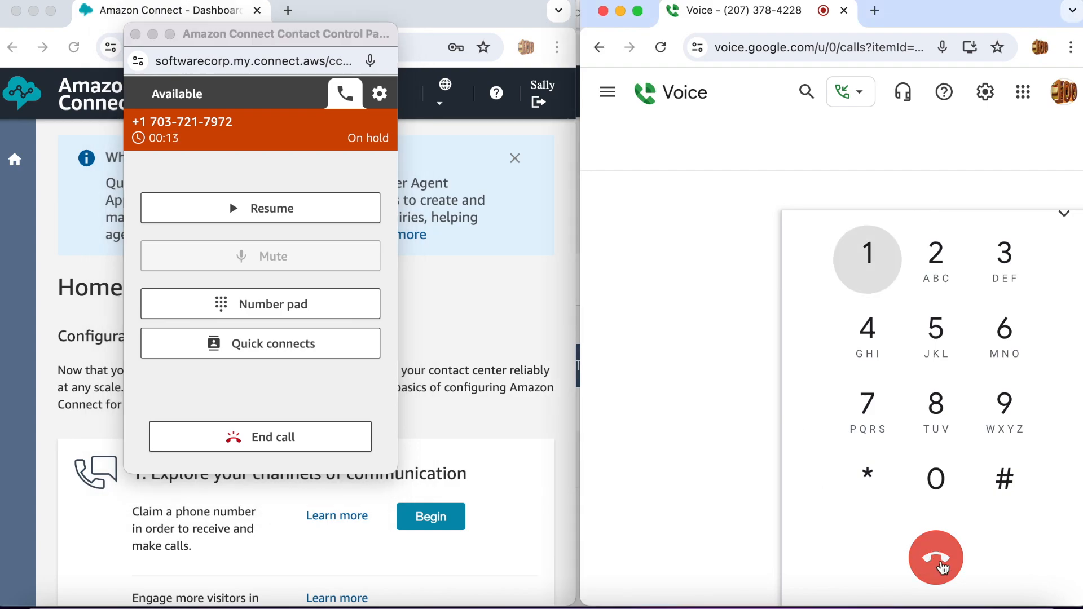
click(938, 560)
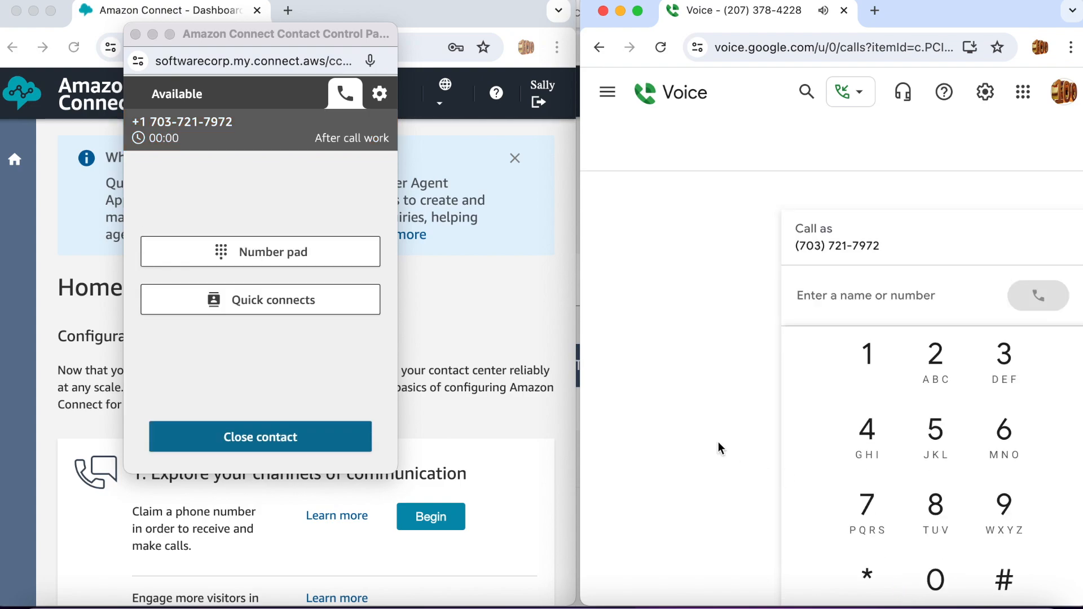
click(314, 436)
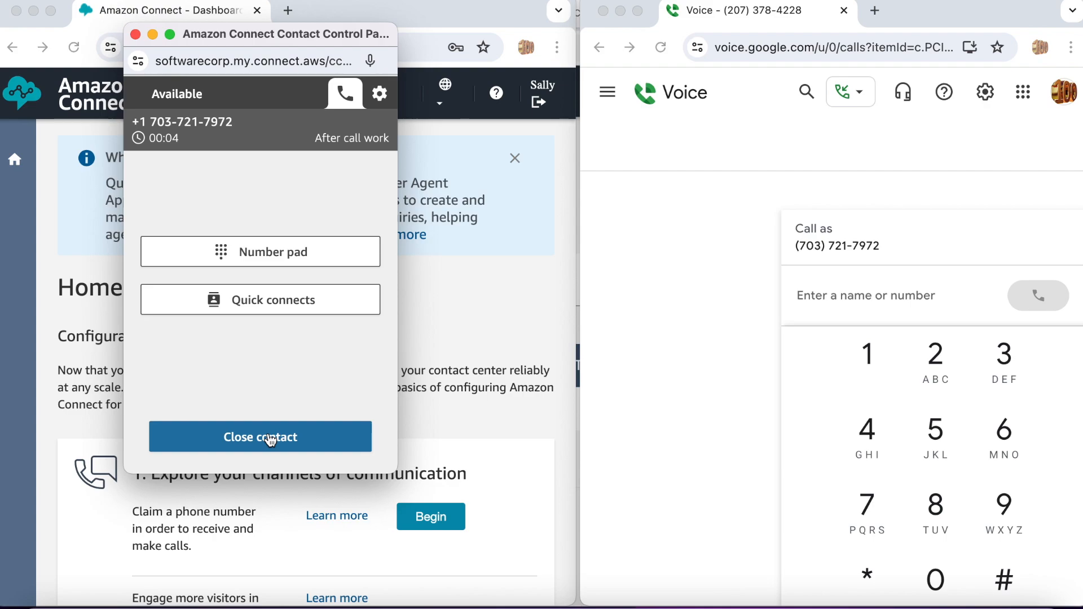
click(270, 439)
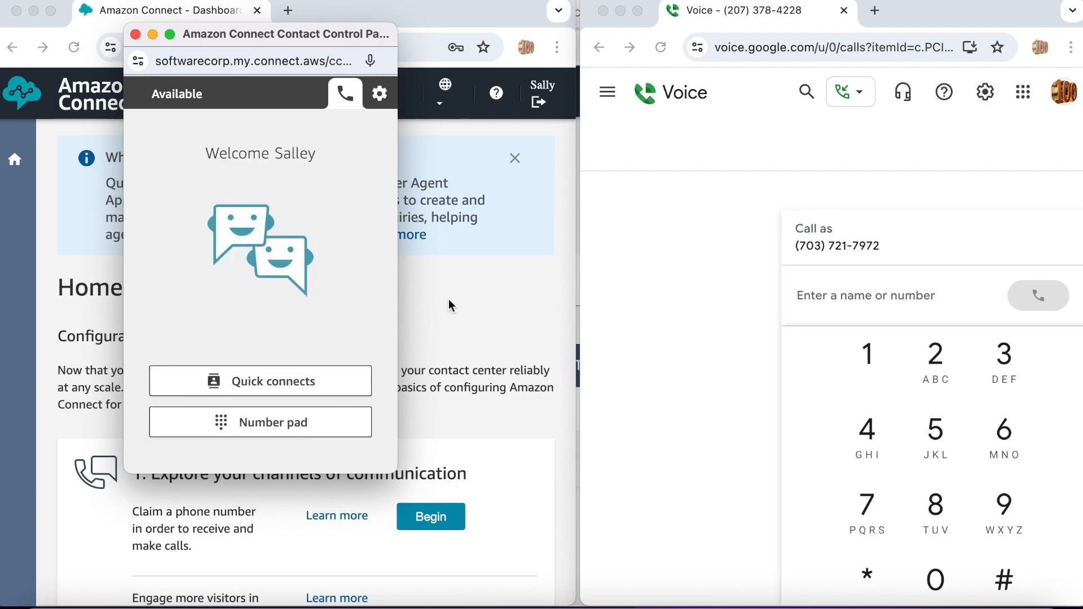
click(935, 361)
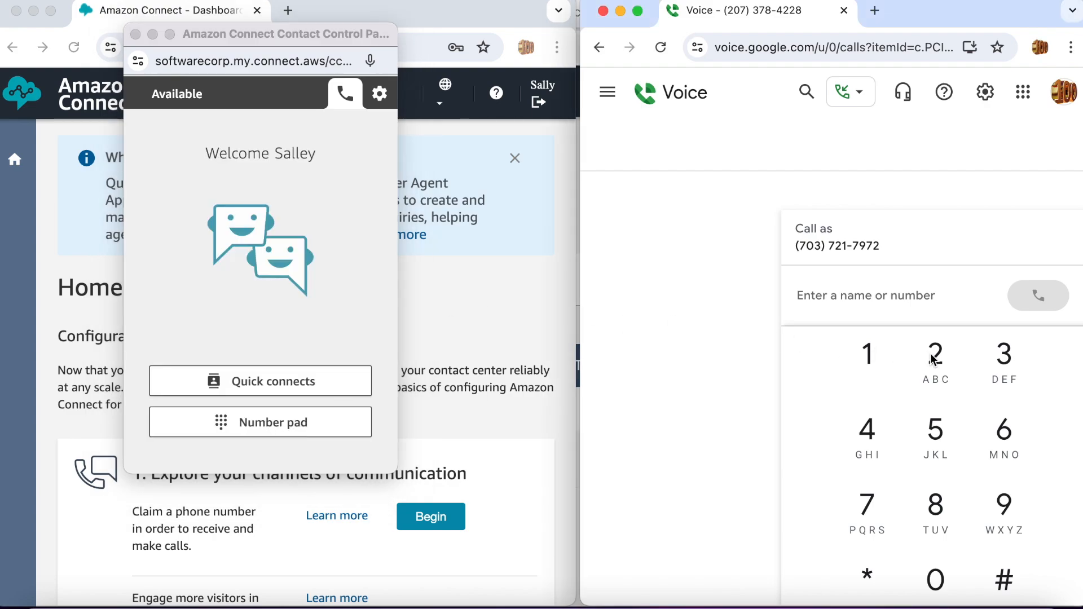
click(936, 363)
click(937, 576)
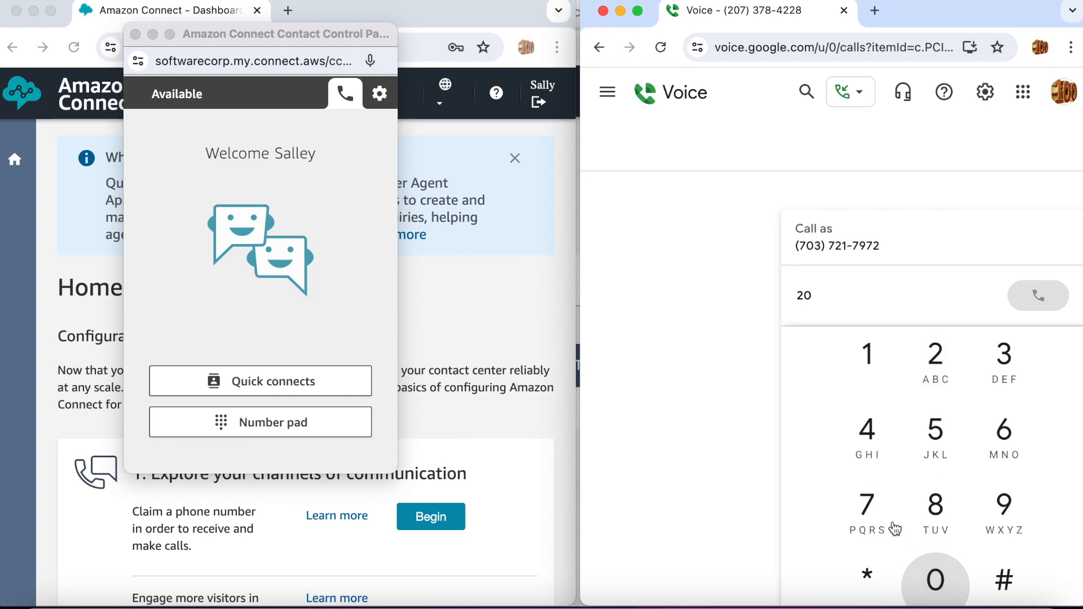
click(879, 514)
click(1010, 366)
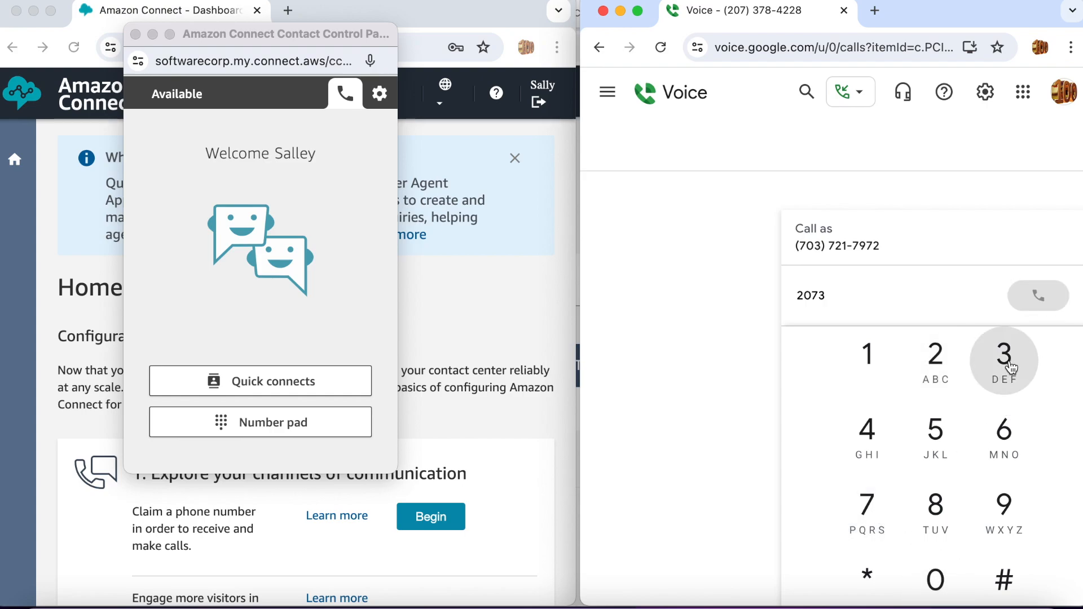
click(879, 515)
click(935, 518)
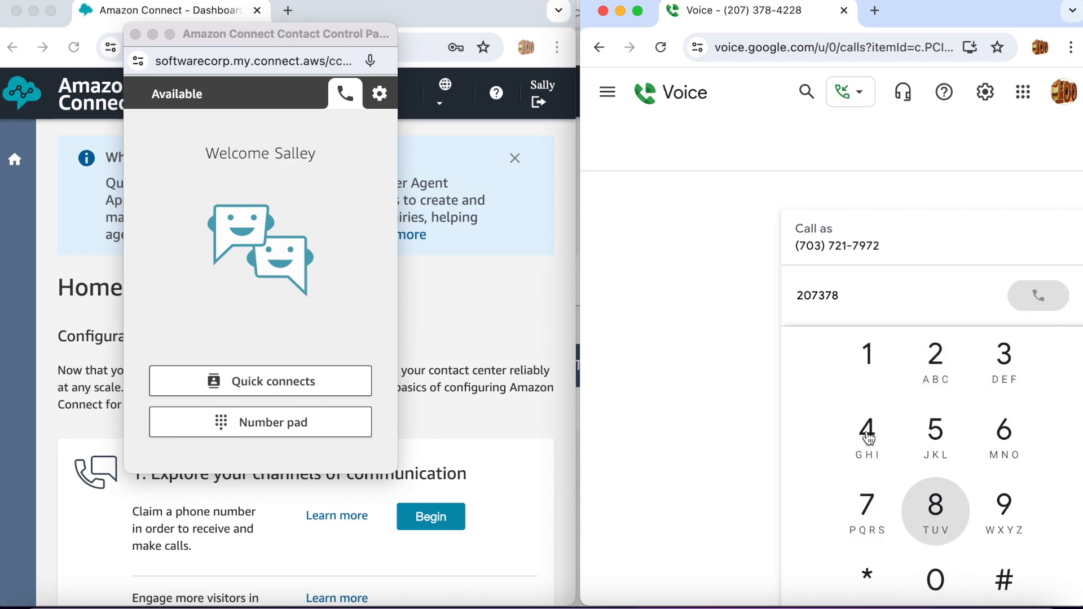
click(867, 433)
click(937, 366)
click(937, 367)
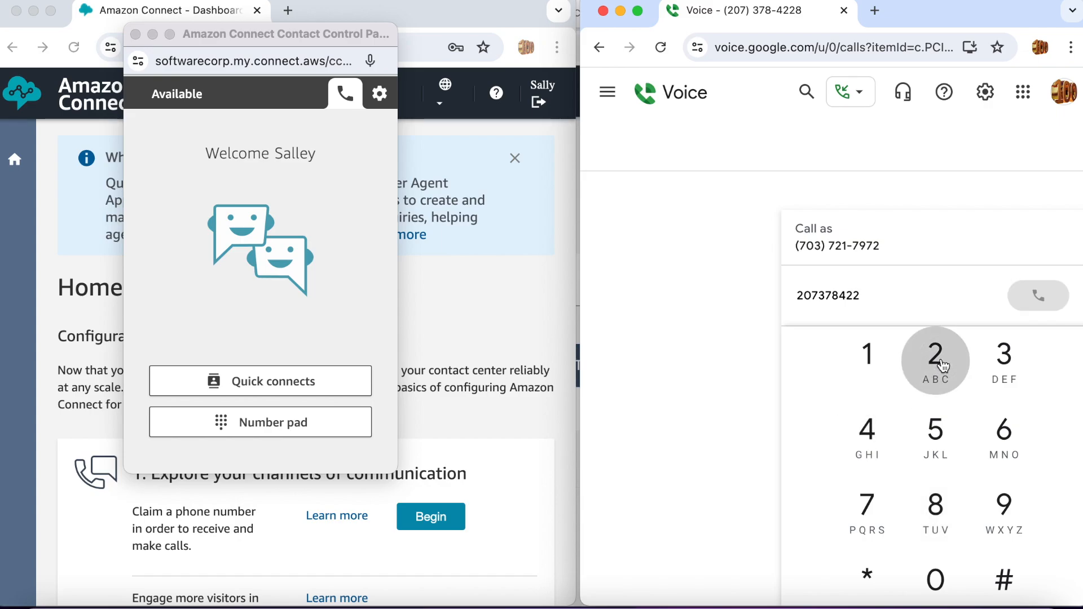
click(934, 518)
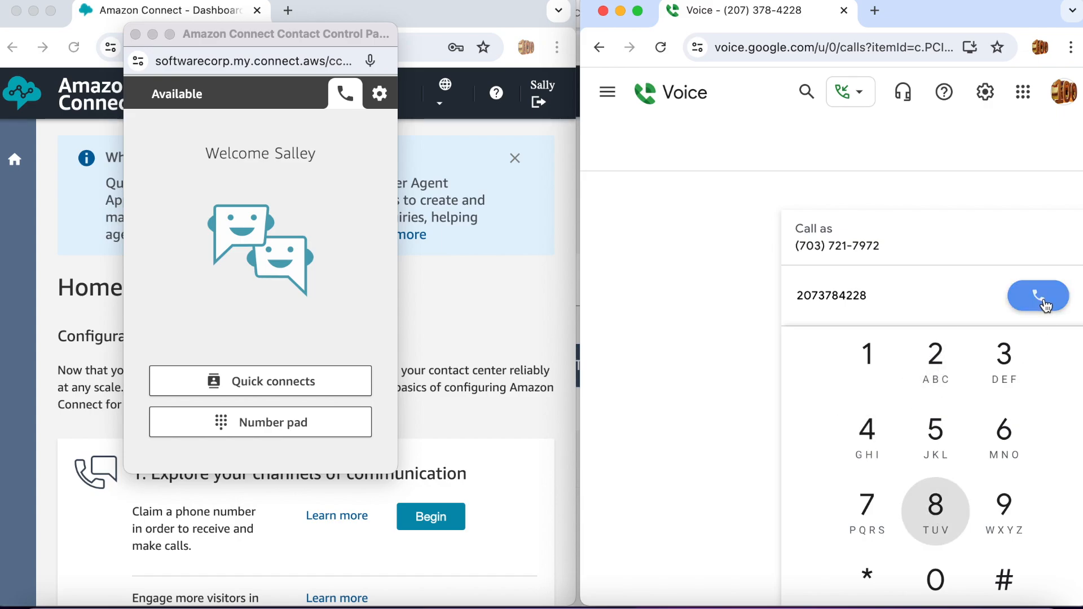
click(1045, 305)
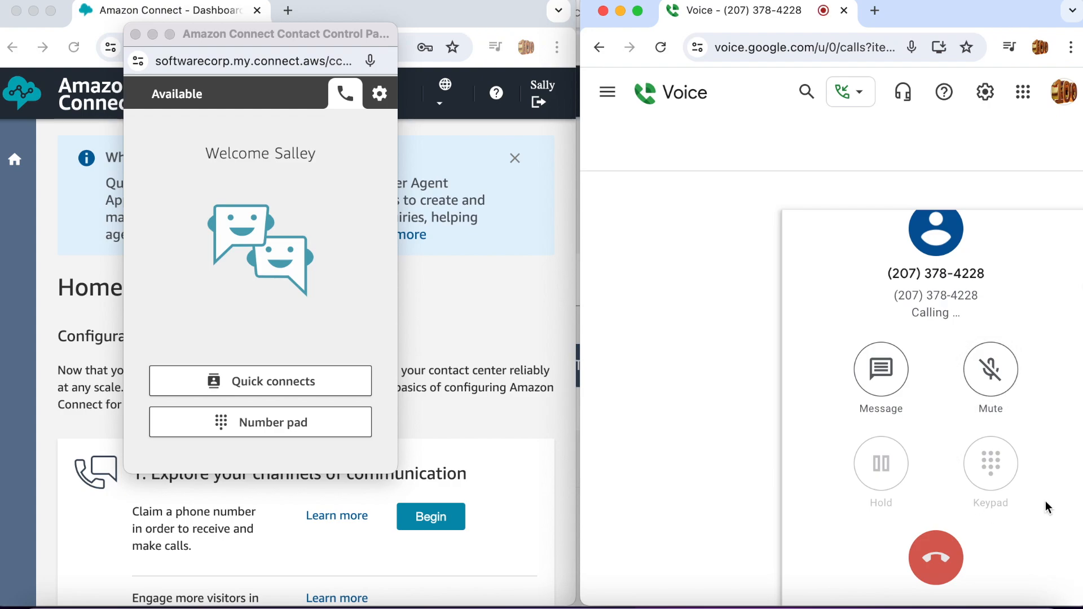
Choose menu option 2 from the in-call keypad.
click(994, 466)
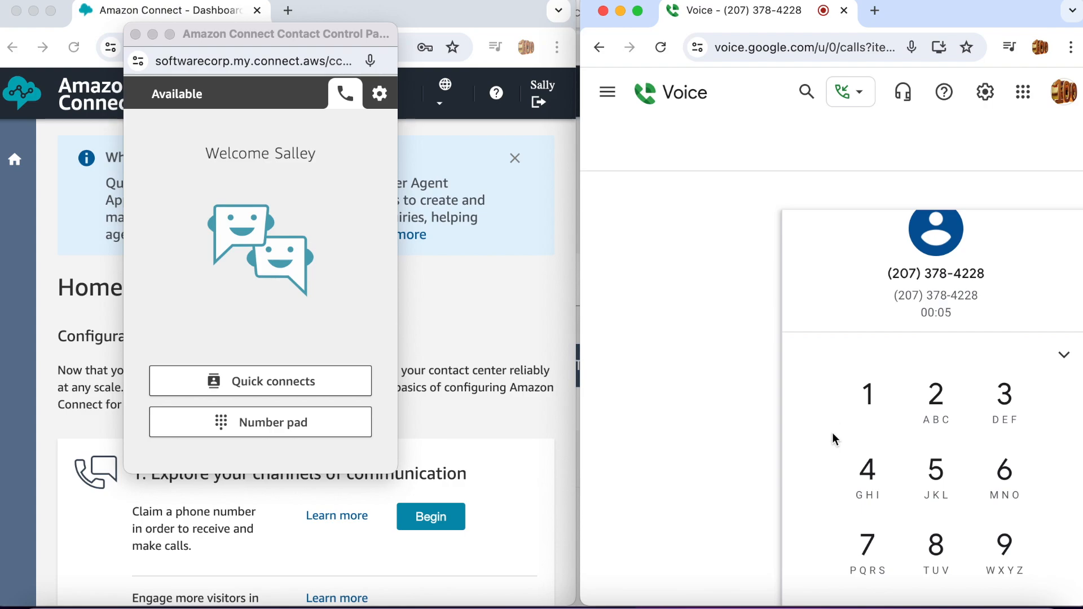
click(944, 399)
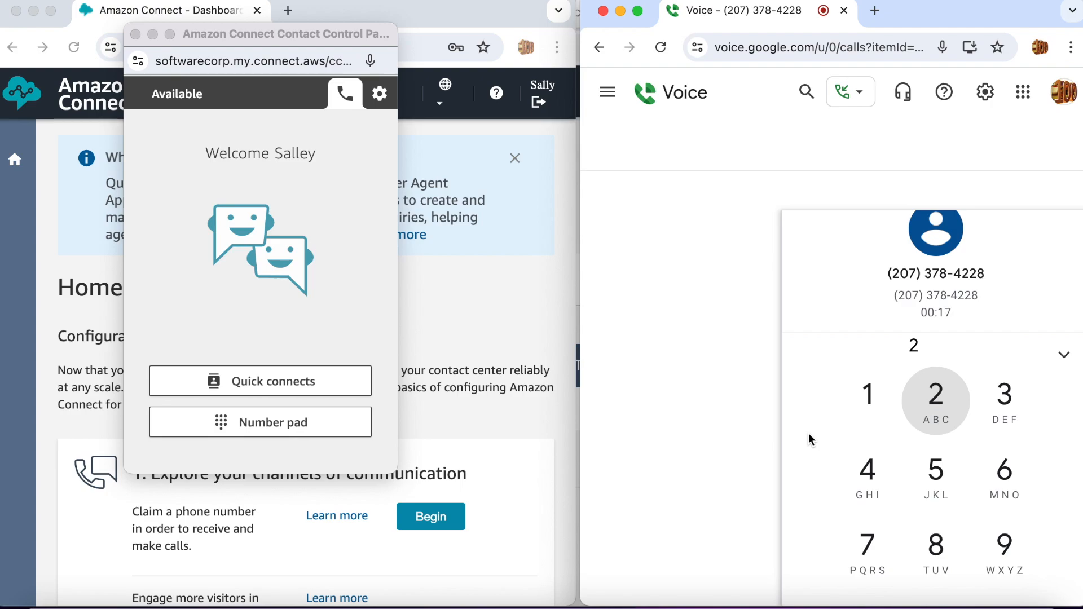
scroll(809, 432, down, 3)
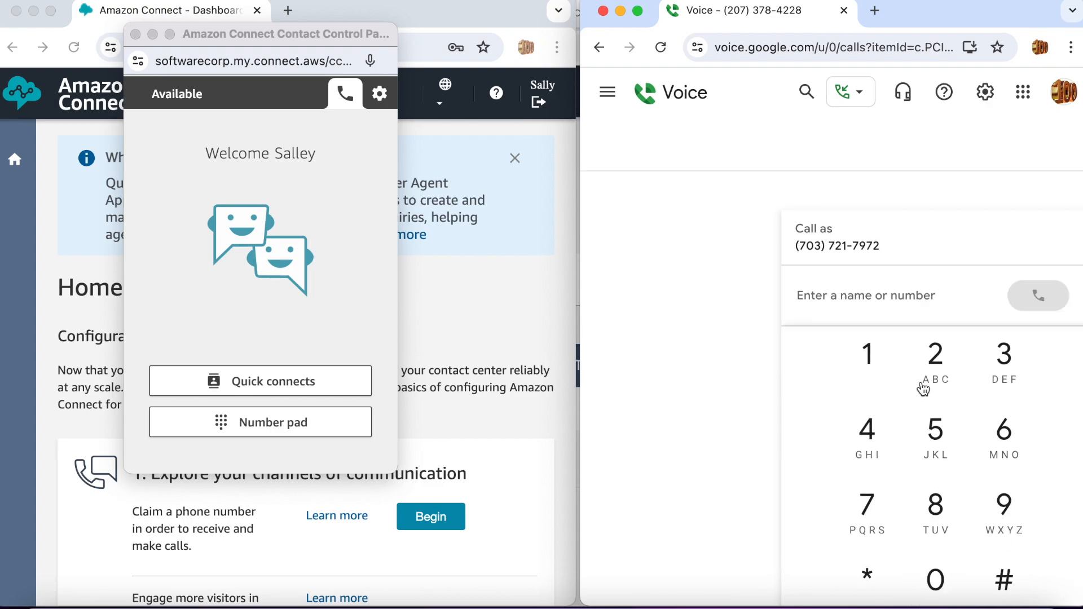
click(937, 366)
click(935, 580)
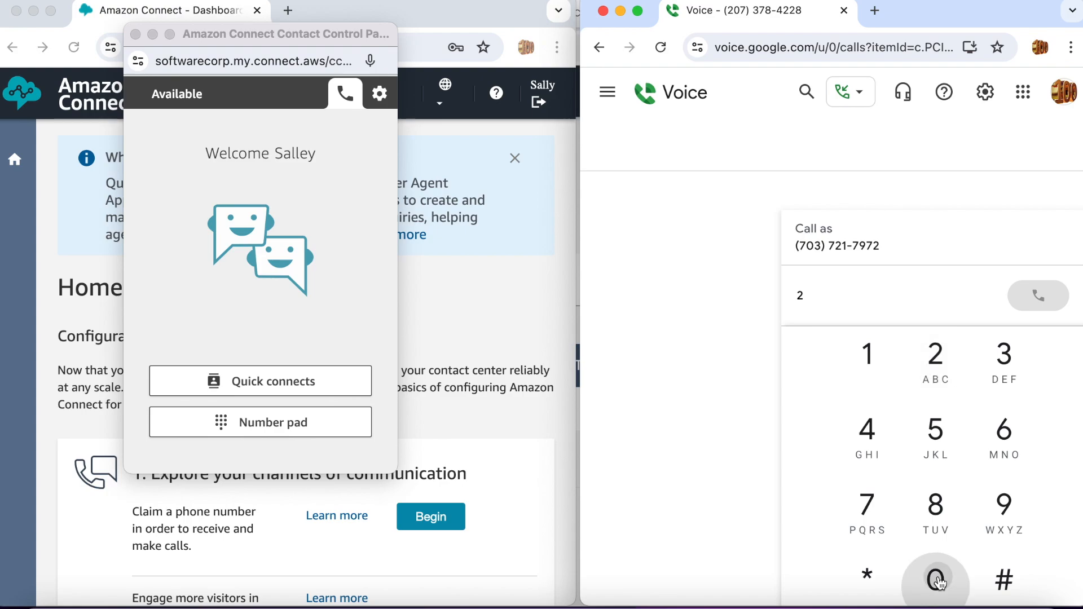
click(875, 516)
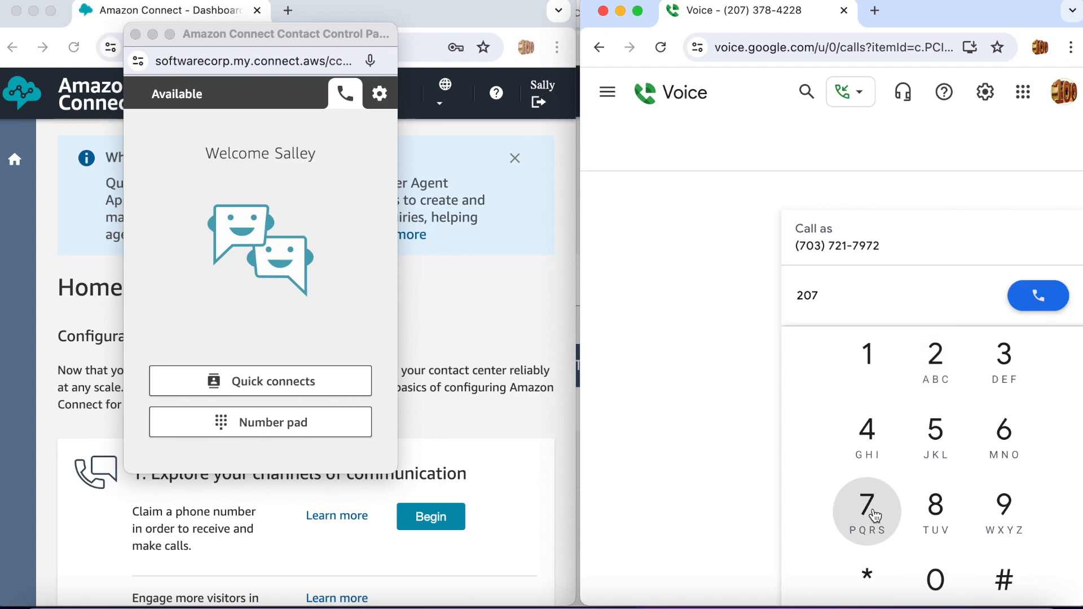
click(1004, 364)
click(892, 498)
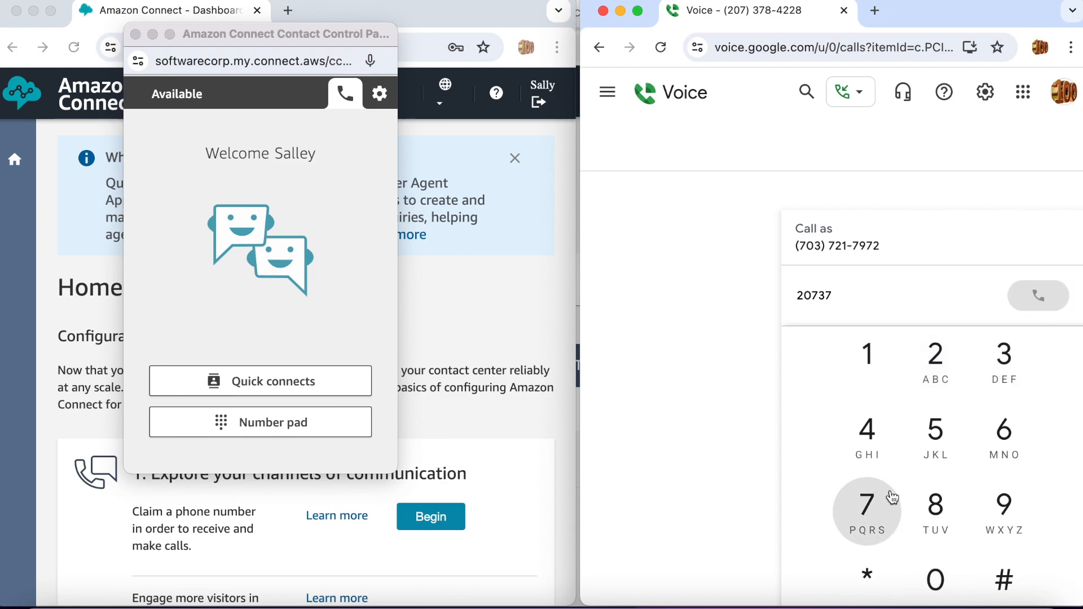
click(938, 504)
click(873, 443)
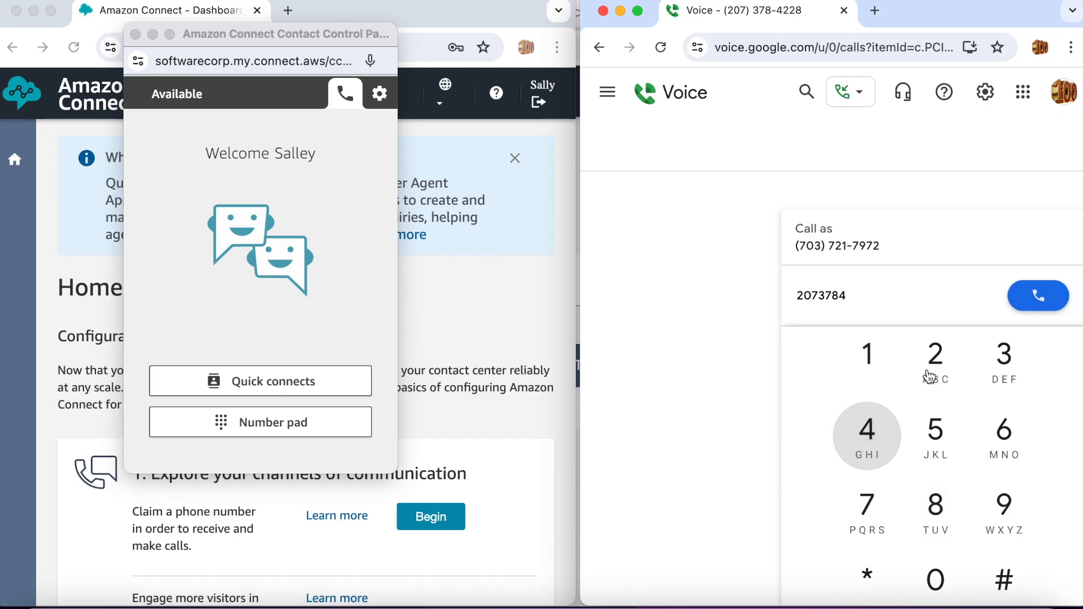
click(930, 375)
click(930, 376)
click(931, 507)
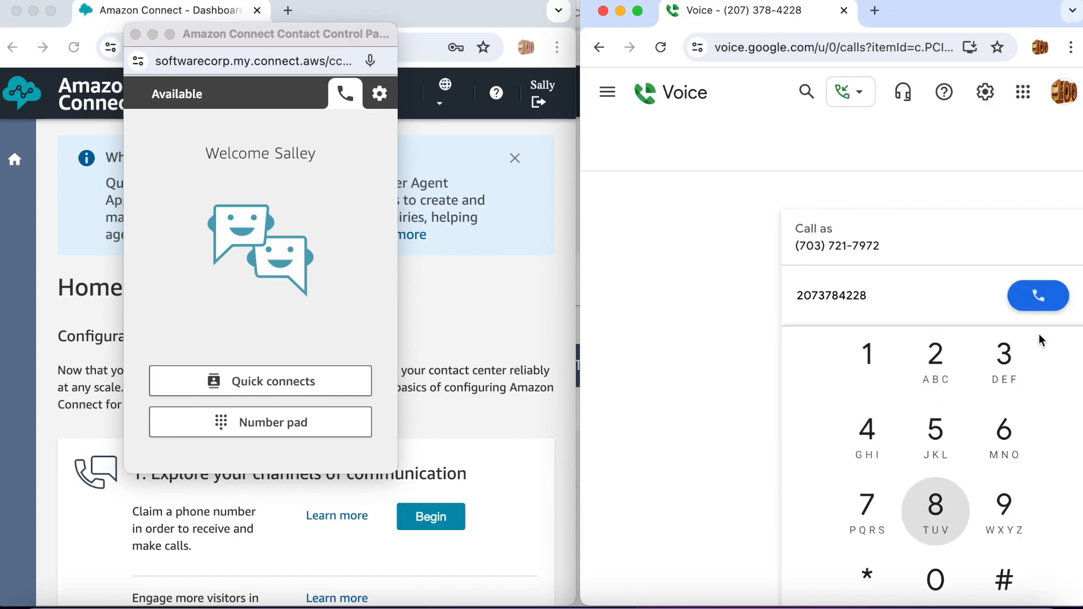
click(1049, 297)
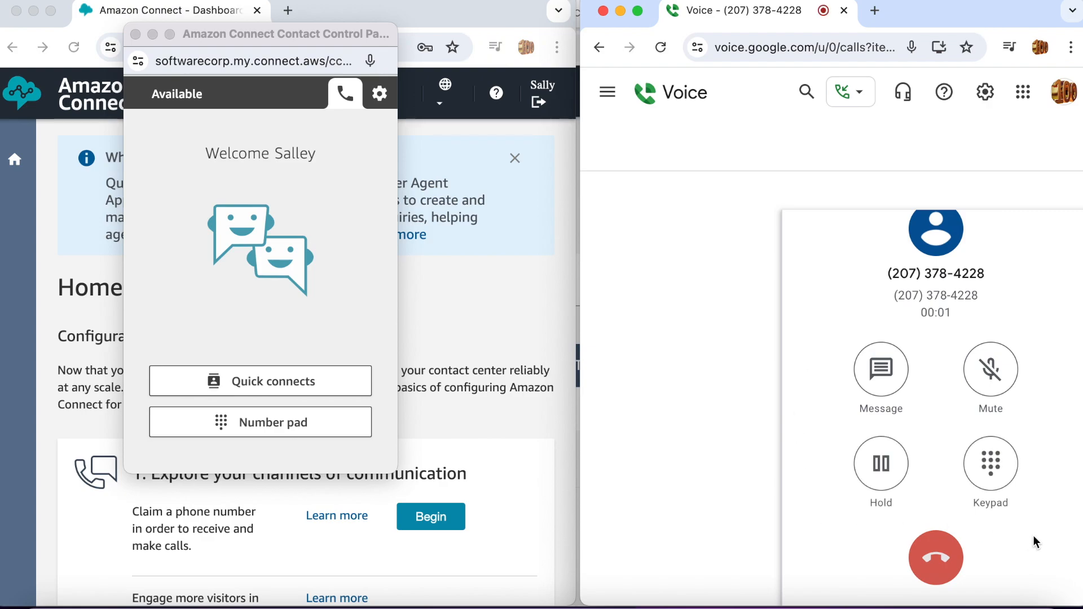
Choose menu option 3 and enter 999999 followed by # on the in-call keypad.
click(993, 459)
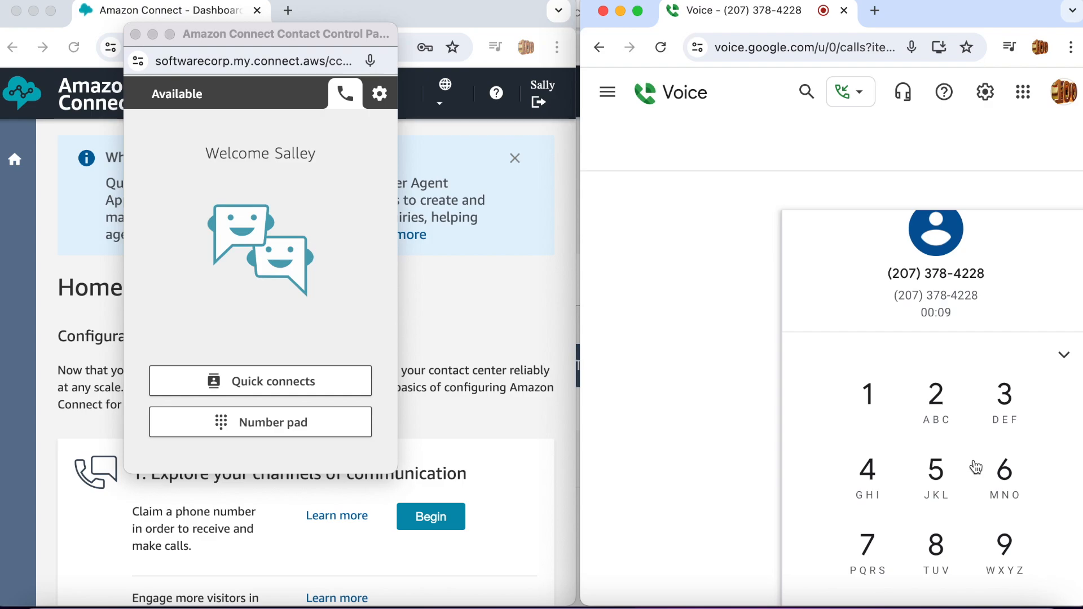
click(1005, 416)
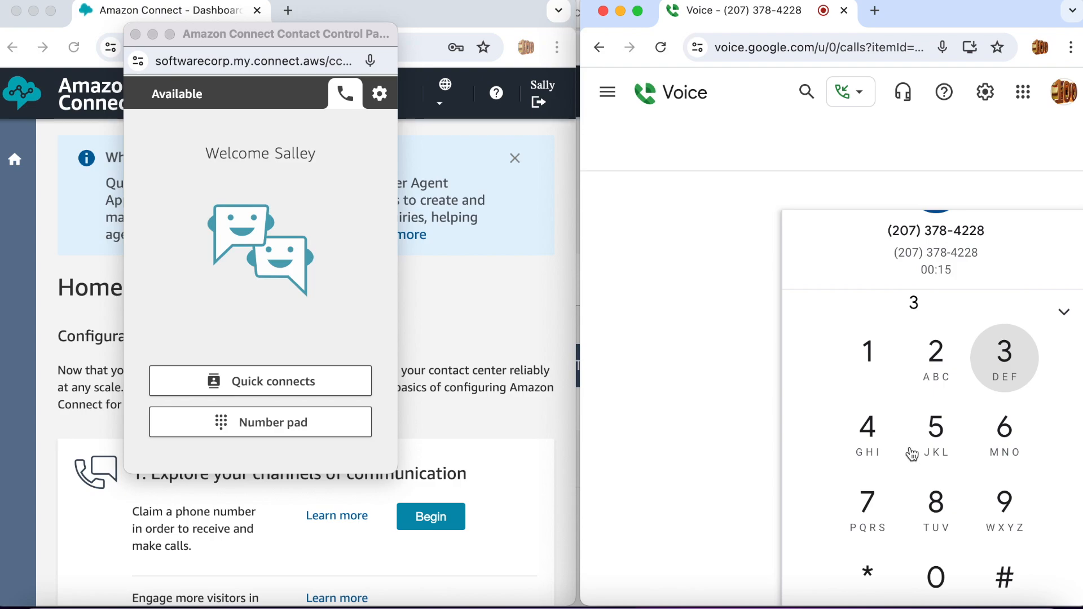
click(1006, 511)
click(1006, 510)
click(1006, 510)
click(1006, 511)
click(1006, 510)
click(1006, 510)
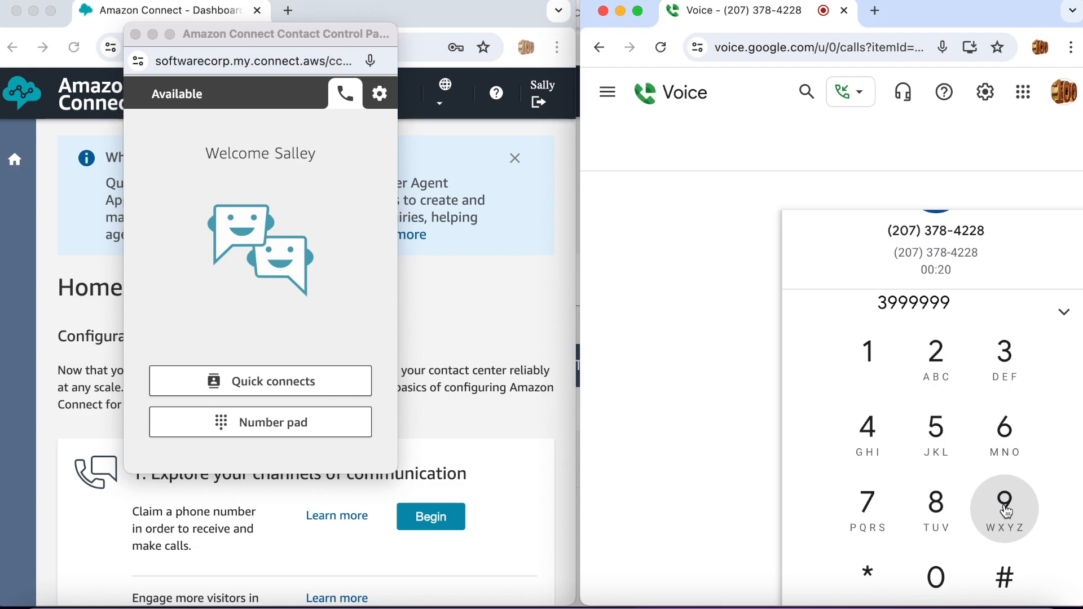
click(1005, 581)
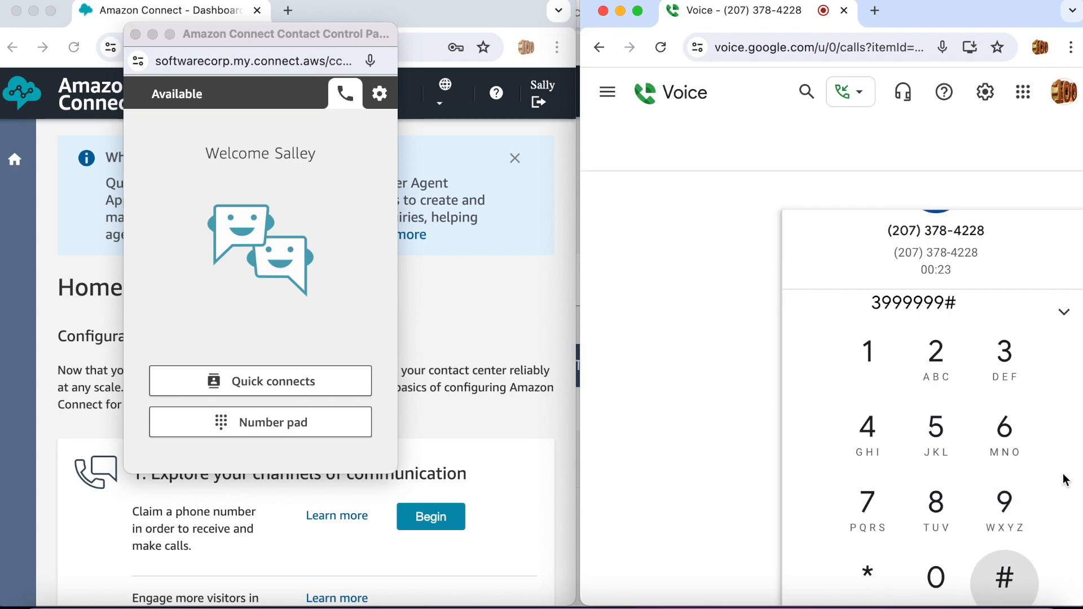
scroll(1066, 480, down, 3)
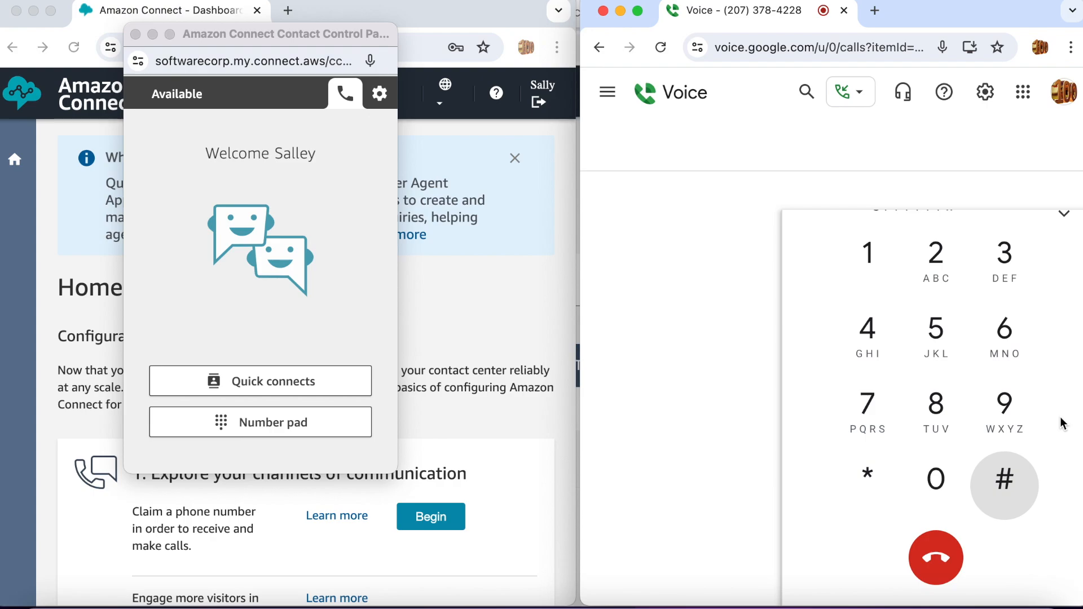